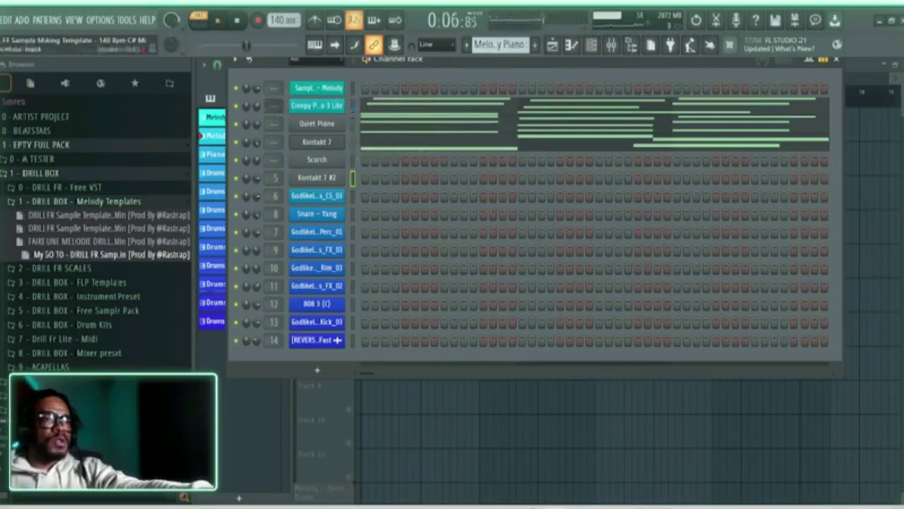
Open the mixer and examine the HalfTime effect slot and its options on the Piano track.
click(611, 44)
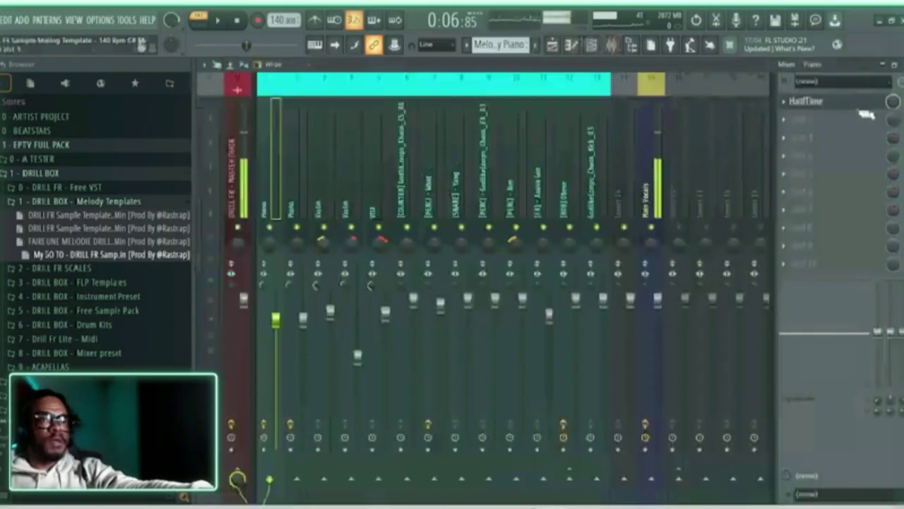
click(854, 103)
click(853, 82)
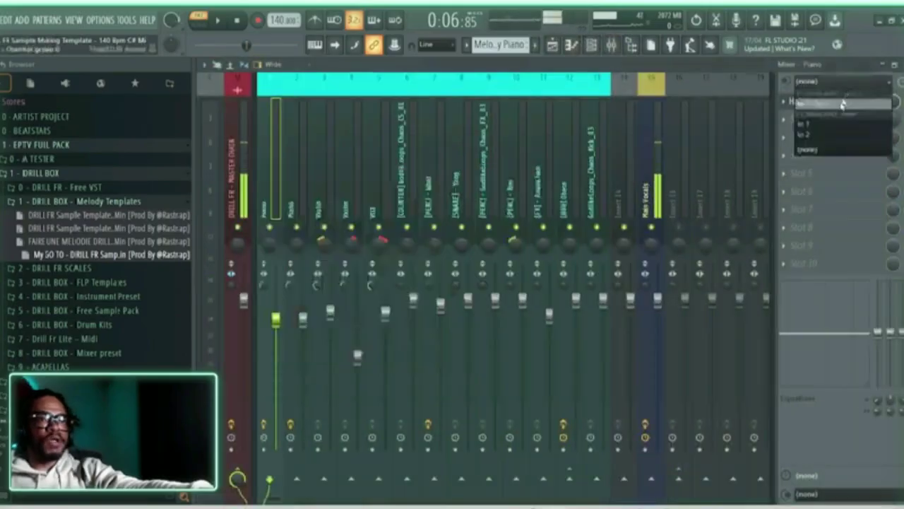
click(784, 102)
mouse_move(807, 114)
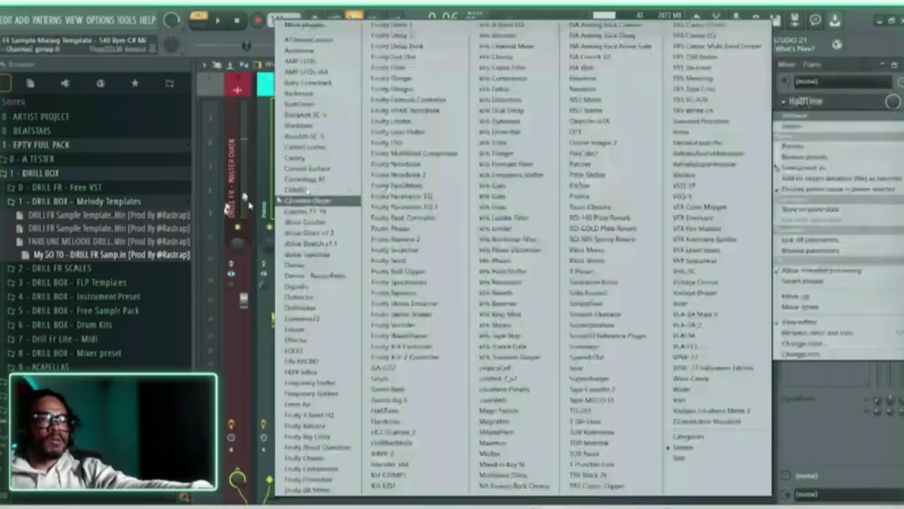
click(265, 165)
Play the melody pattern while examining the Creepy Piano 3 Lite notes in the piano roll, then stop playback.
key(space)
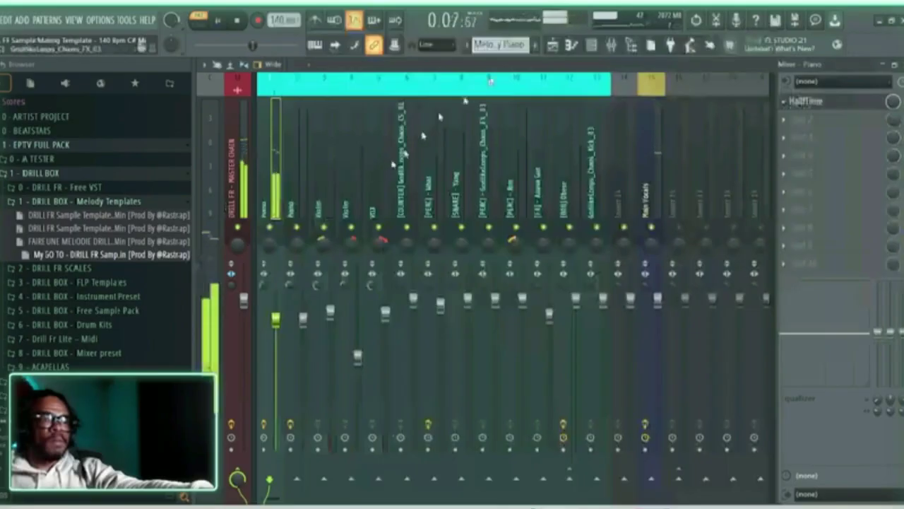
click(592, 46)
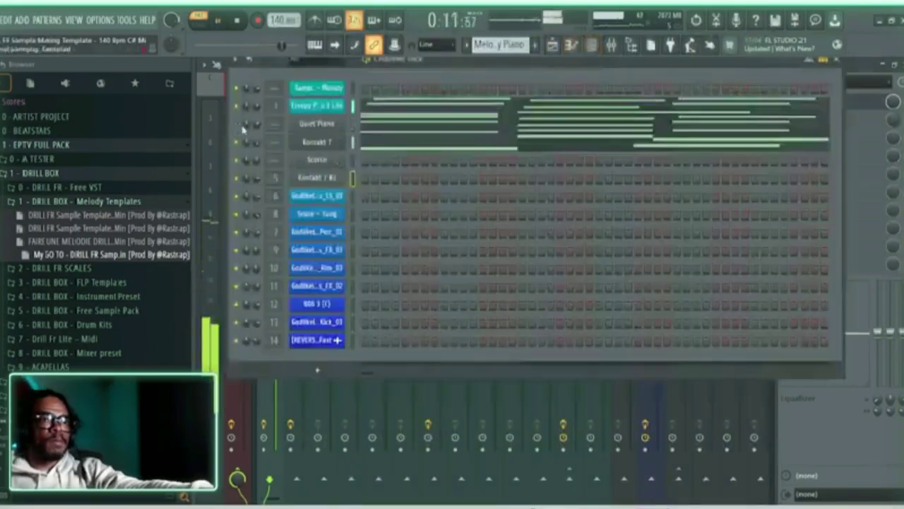
click(367, 106)
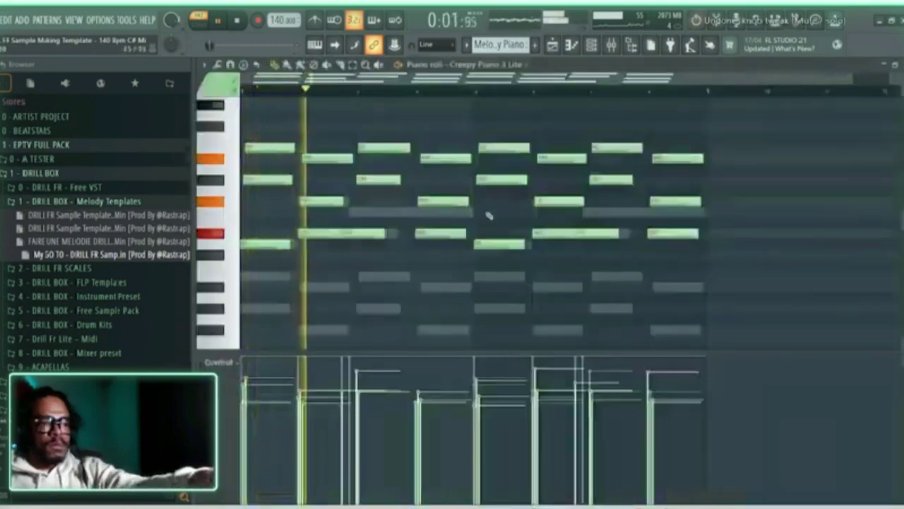
key(ctrl+a)
scroll(489, 216, down, 3)
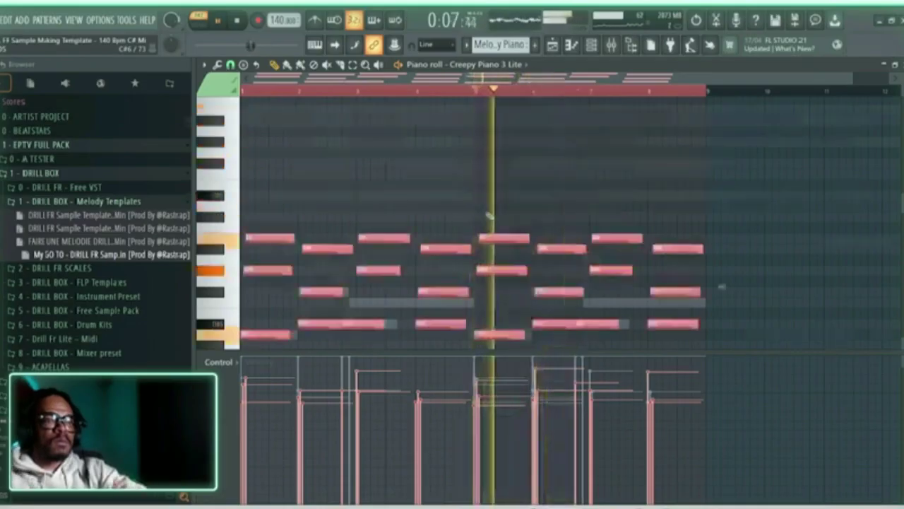
key(space)
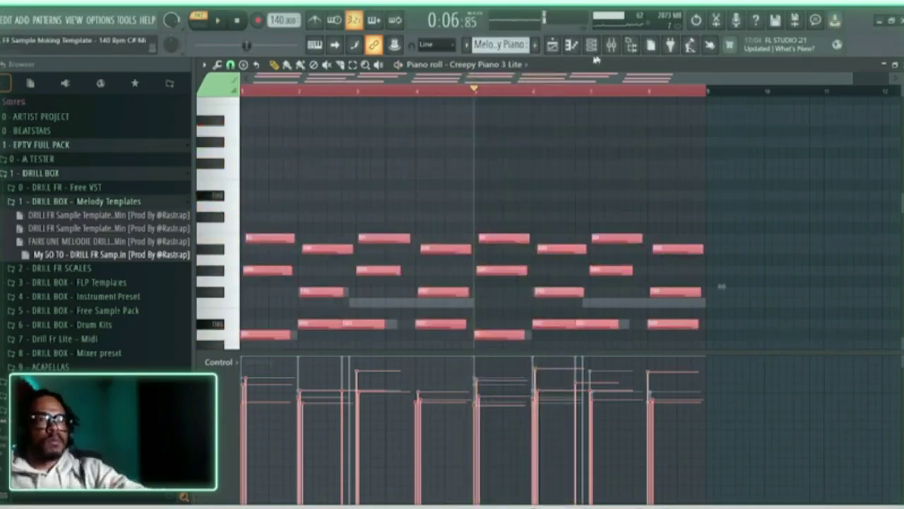
Open the Creepy Piano 3 Lite instrument, move its window aside and solo its channel.
click(592, 47)
click(308, 106)
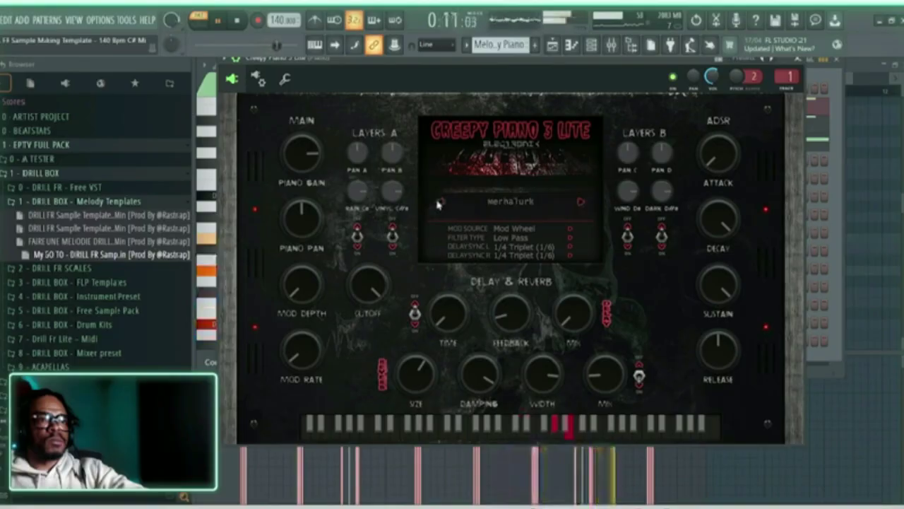
drag(400, 61, 616, 64)
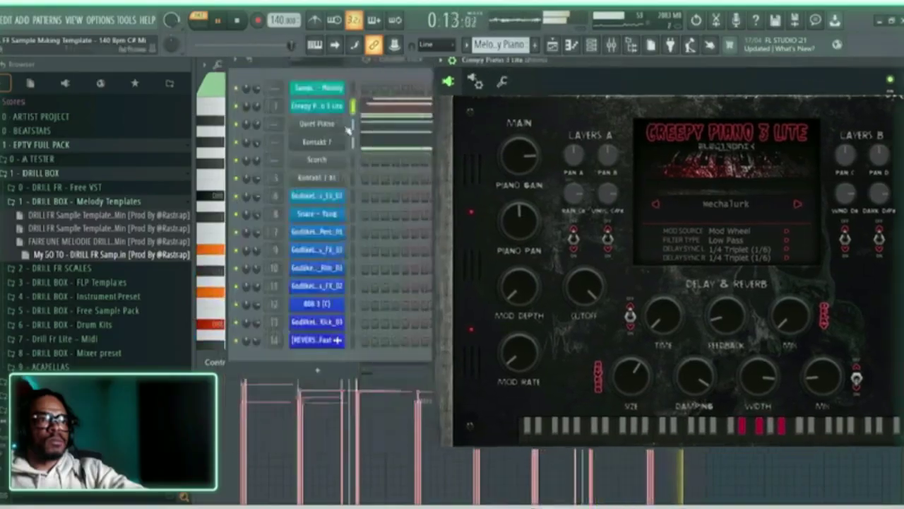
right_click(237, 106)
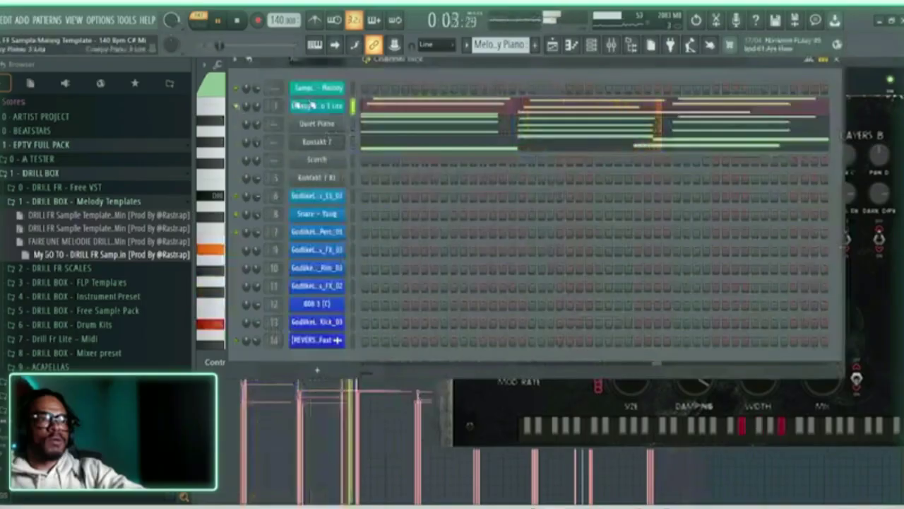
Audition the Creepy Piano 3 Lite presets HorrorBox, Necromantic, Psychic and Tombooze during playback and load Necromantic.
click(375, 113)
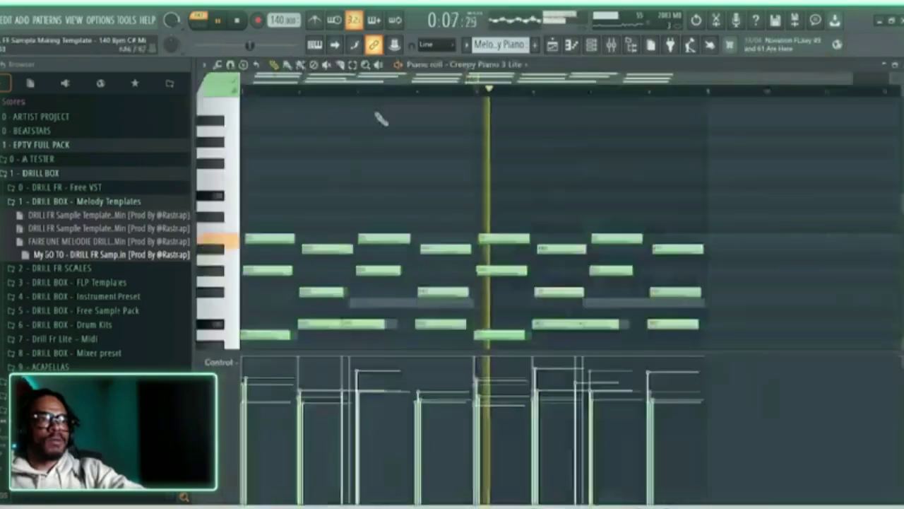
click(591, 45)
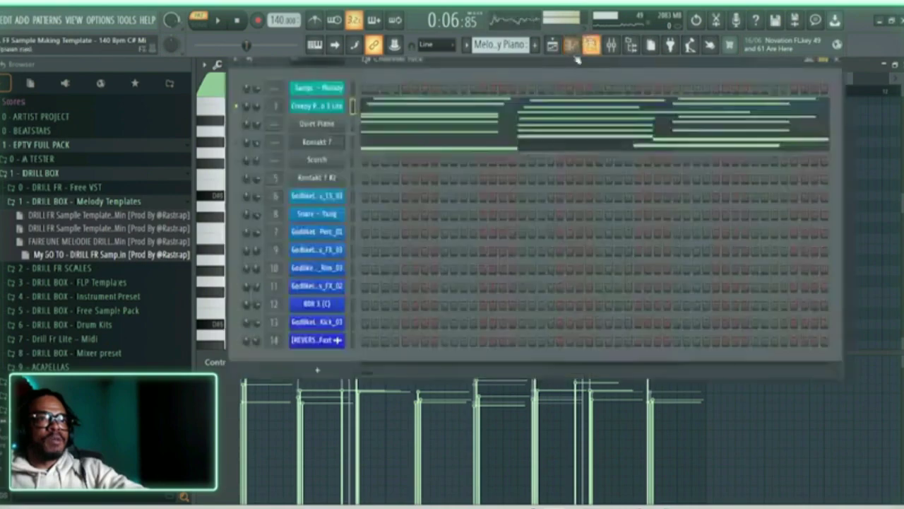
click(324, 108)
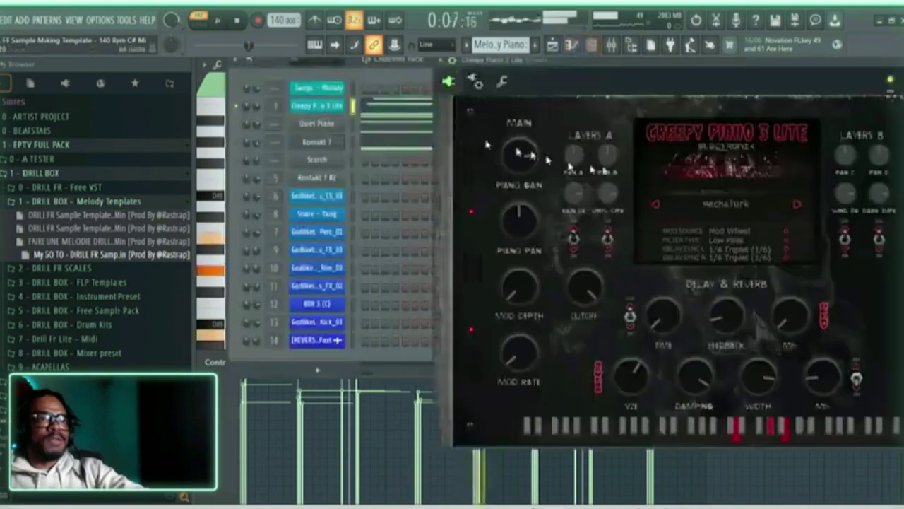
click(798, 206)
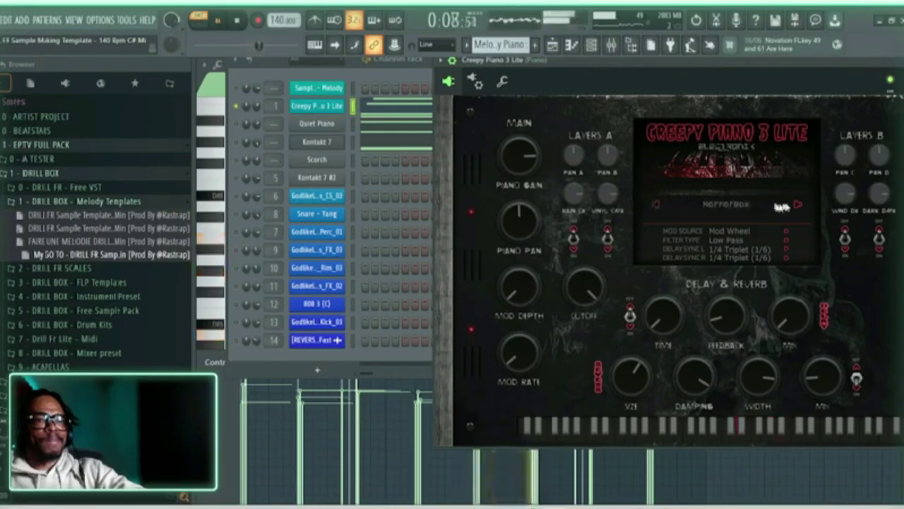
click(797, 206)
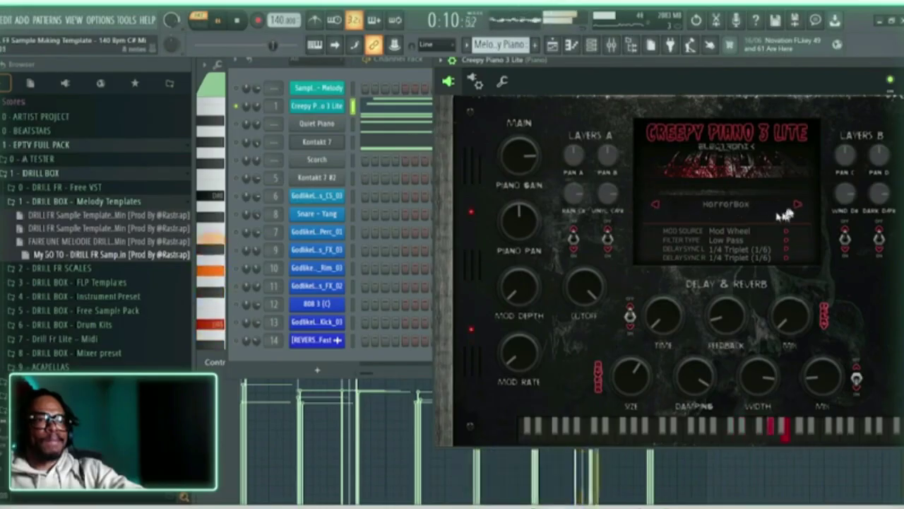
click(797, 206)
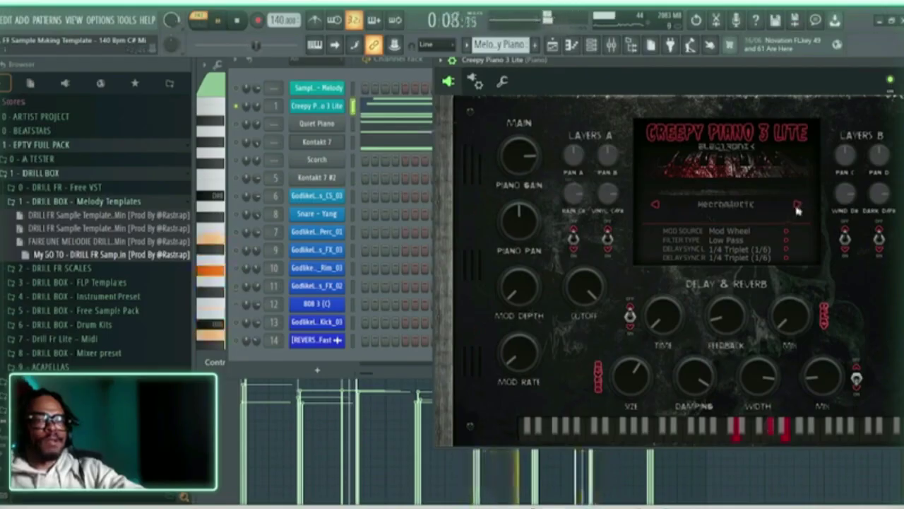
click(797, 206)
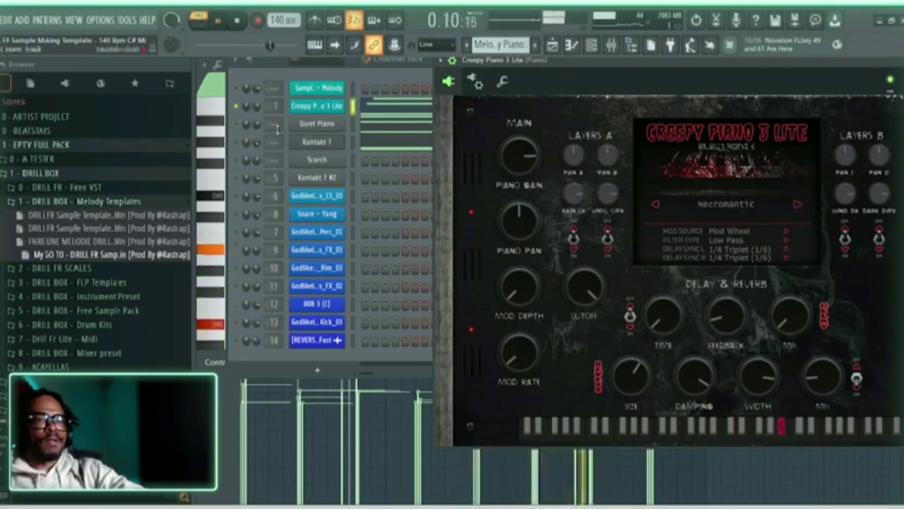
click(797, 206)
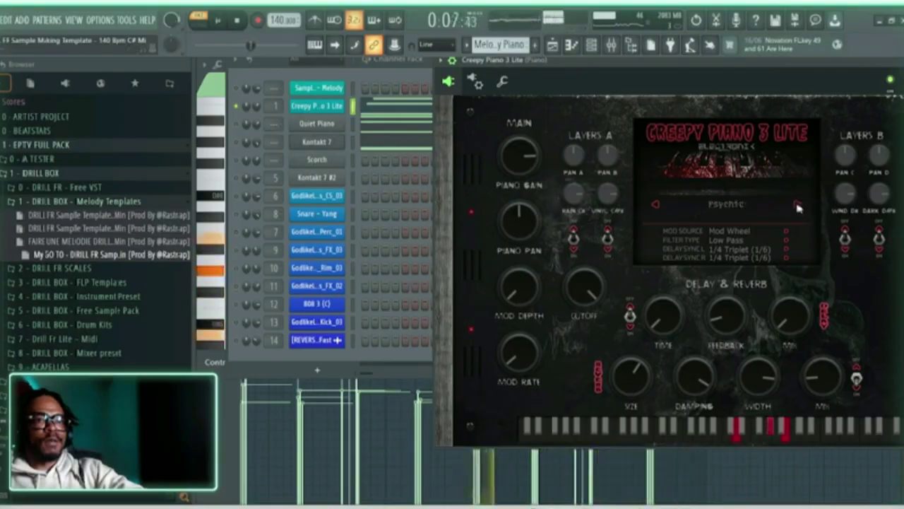
click(797, 206)
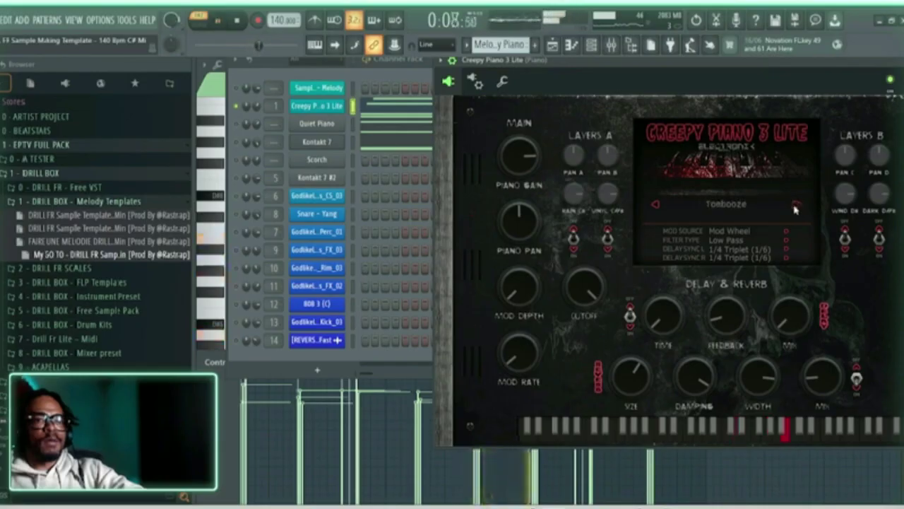
click(655, 206)
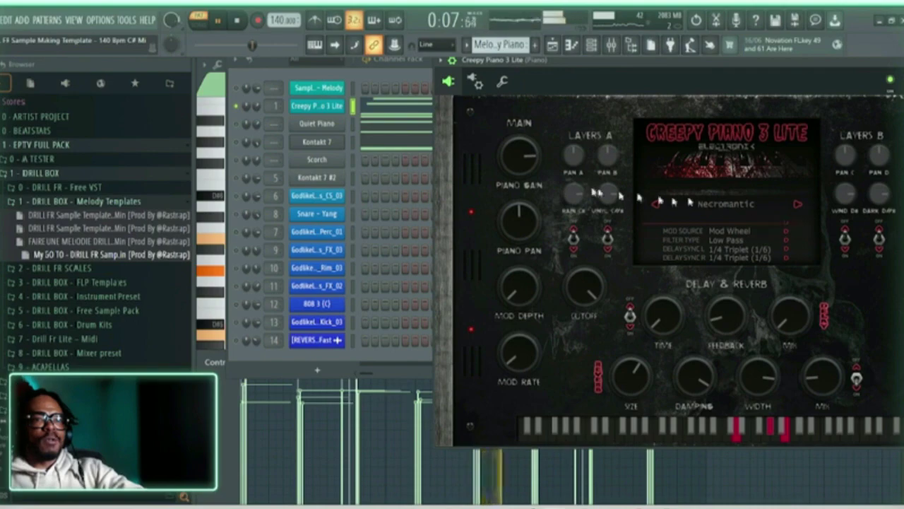
Unmute the Quiet Piano channel and transpose all Creepy Piano 3 Lite notes up one octave.
click(240, 127)
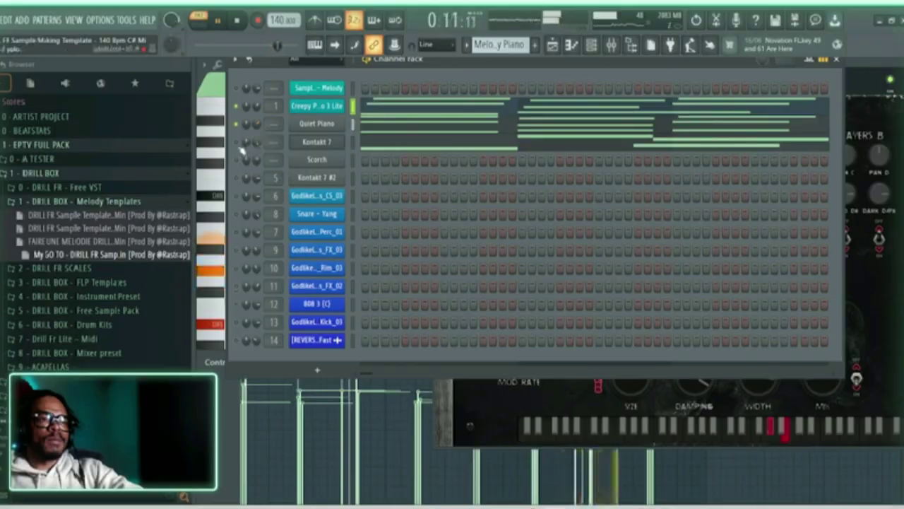
click(382, 117)
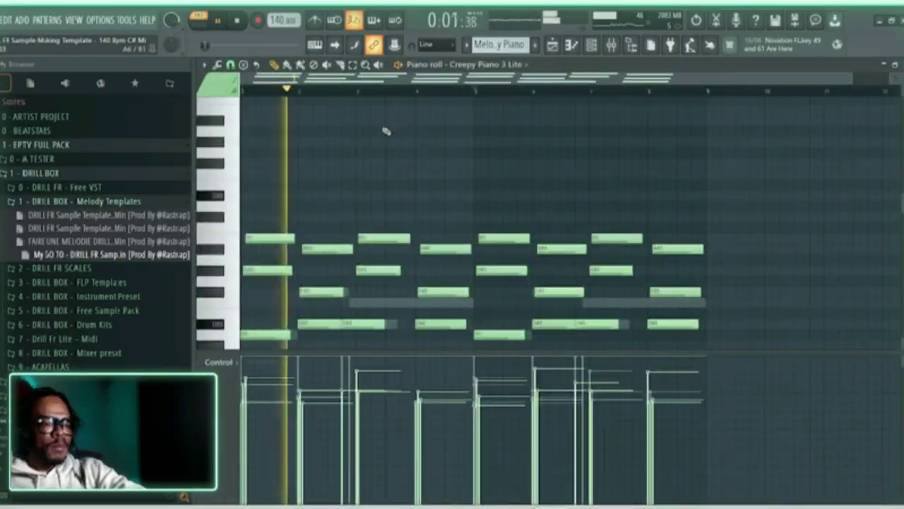
key(ctrl+a)
key(ctrl+Up)
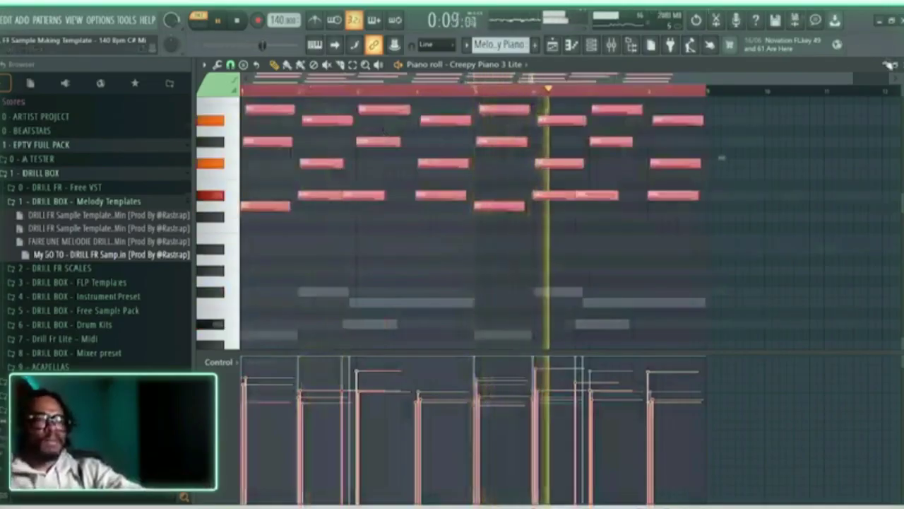
Move the first long F5 note of the Kontakt 7 channel to start at bar 3 and trim its end to bar 5.
key(F6)
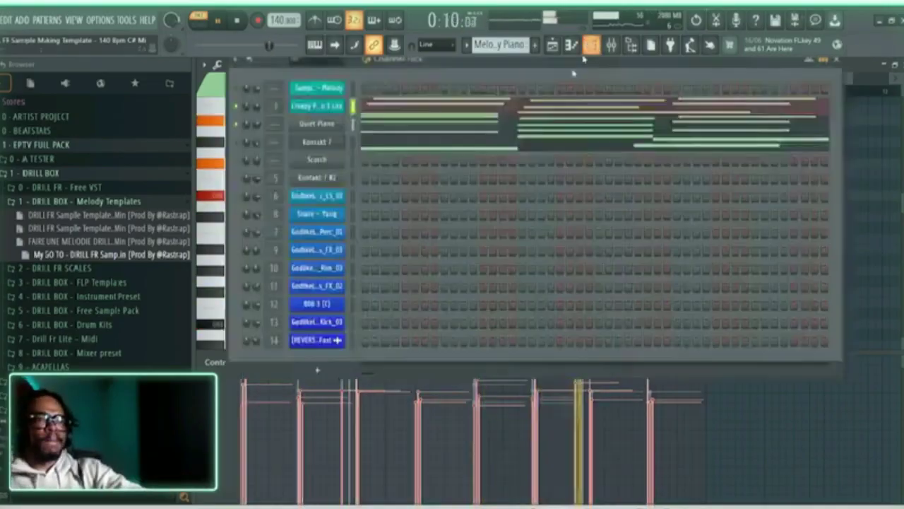
click(382, 146)
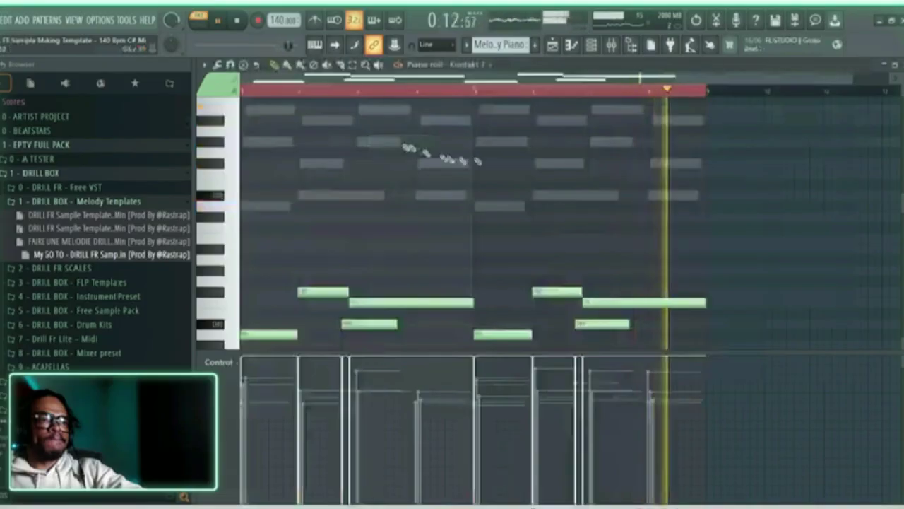
scroll(478, 162, down, 3)
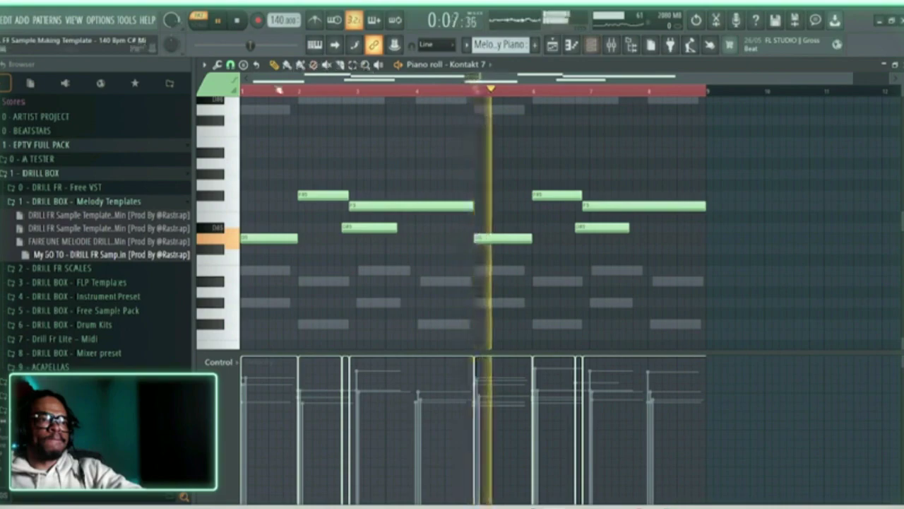
click(279, 90)
scroll(474, 135, up, 2)
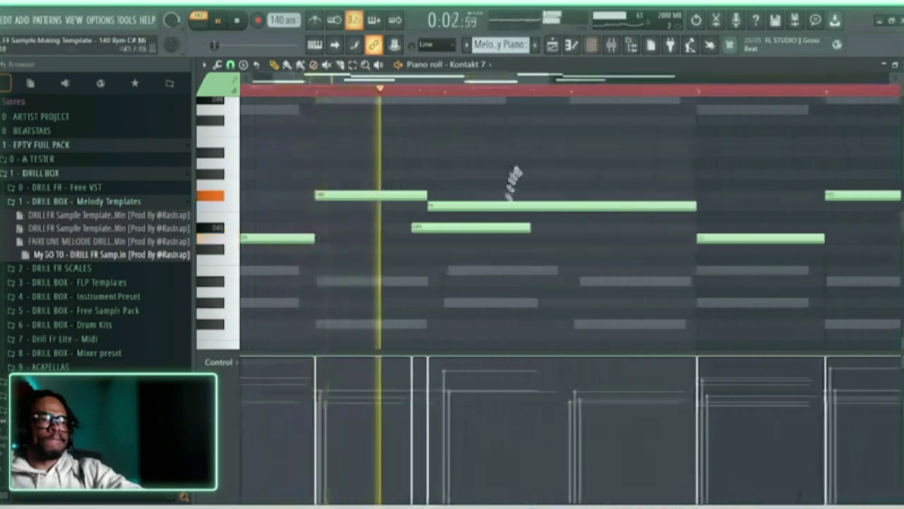
drag(484, 206, 500, 205)
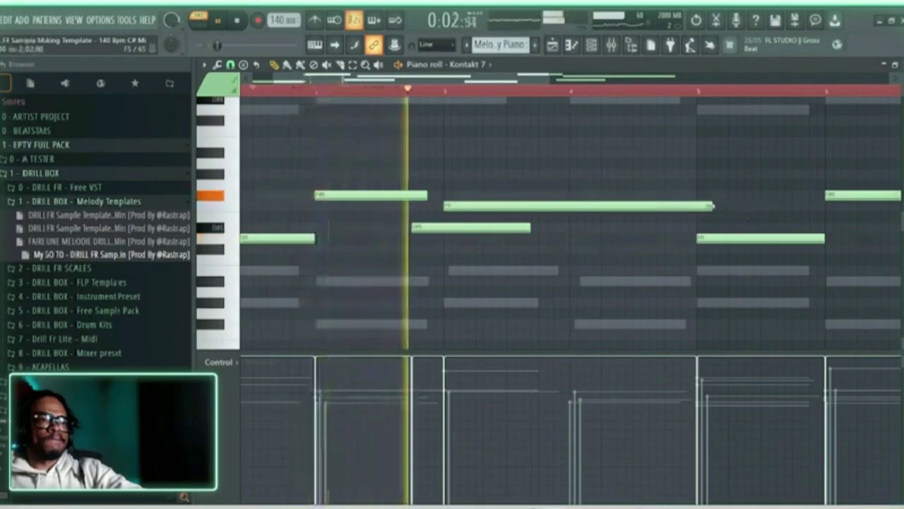
drag(714, 206, 698, 205)
Move the second long F5 note of the Kontakt 7 channel to start at bar 7 and trim its end to bar 9.
scroll(602, 91, down, 2)
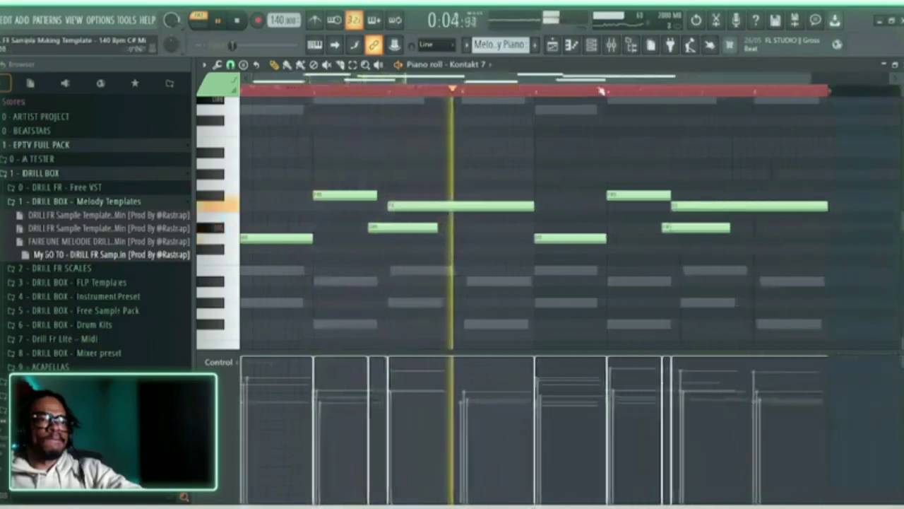
scroll(601, 91, down, 1)
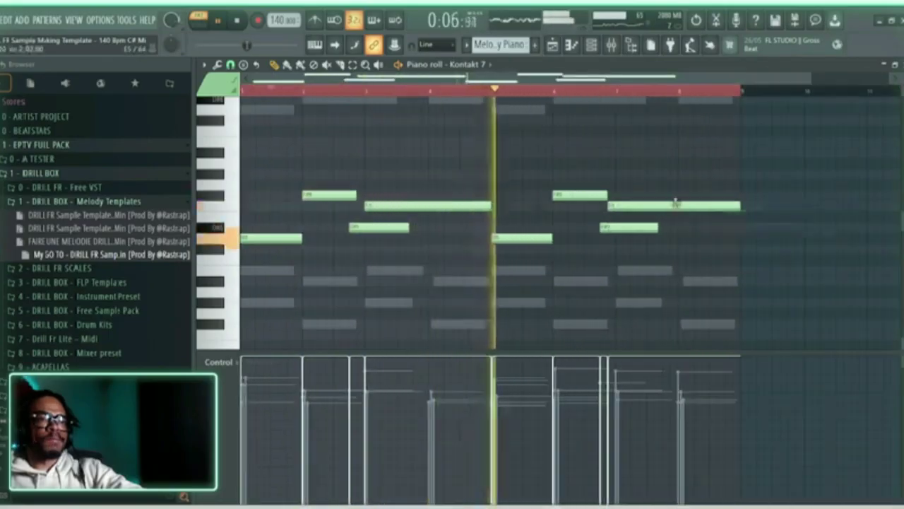
drag(676, 205, 684, 204)
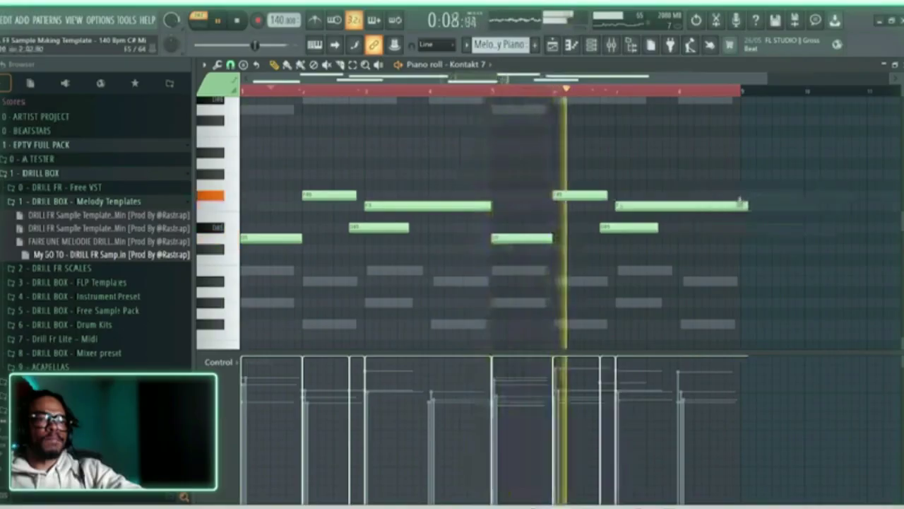
drag(742, 205, 739, 205)
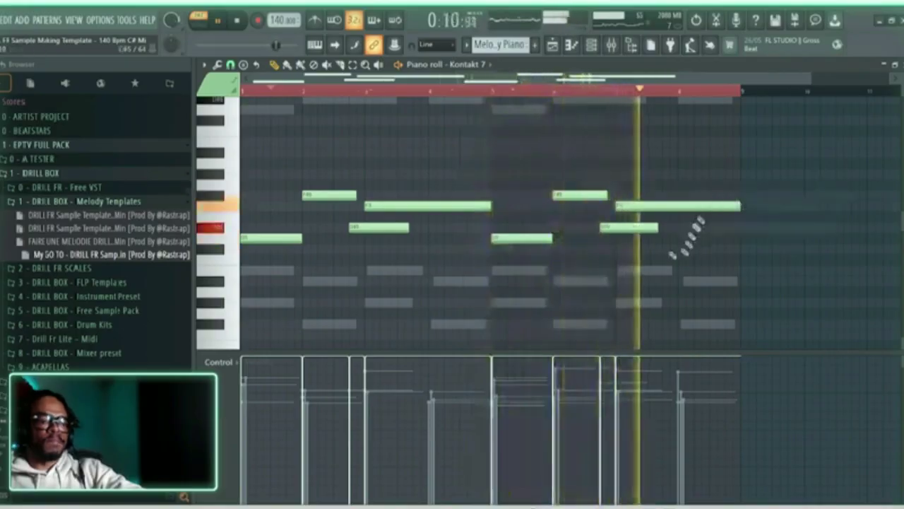
Open the Scorch instrument, move its window and bring up its list of sounds.
click(591, 45)
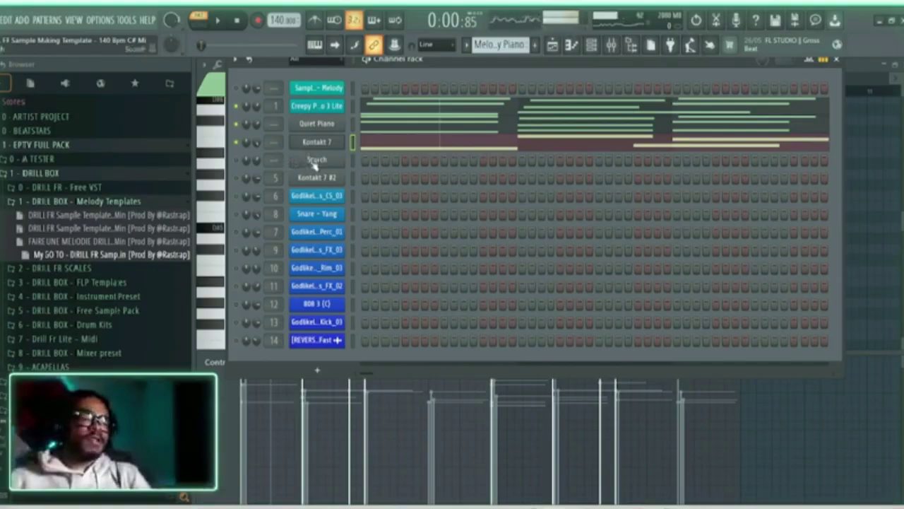
click(315, 161)
drag(466, 108, 516, 90)
click(578, 151)
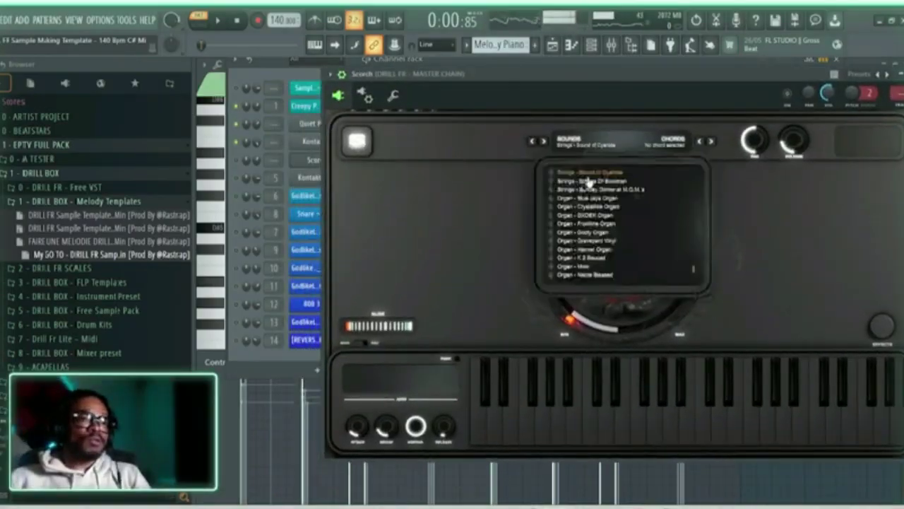
Load the Strings - LIA Strings sound in Scorch.
scroll(586, 187, up, 1)
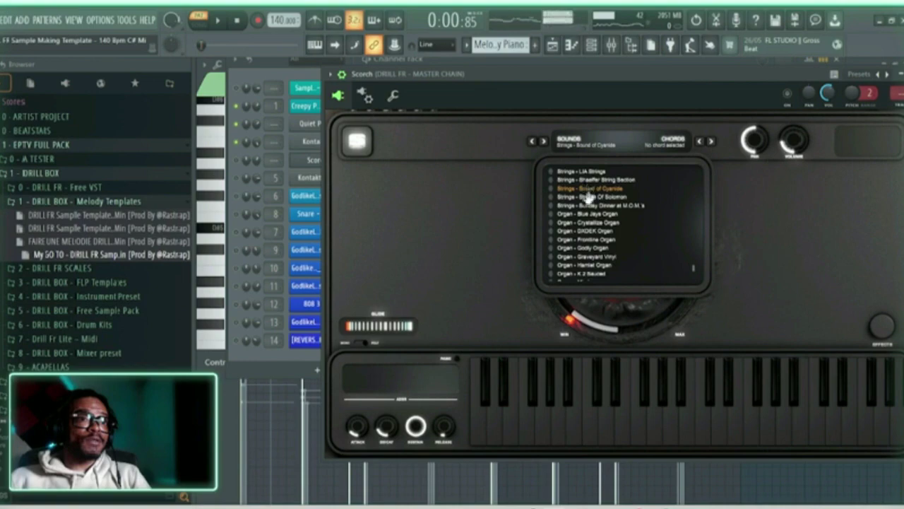
scroll(586, 197, up, 1)
scroll(589, 208, up, 1)
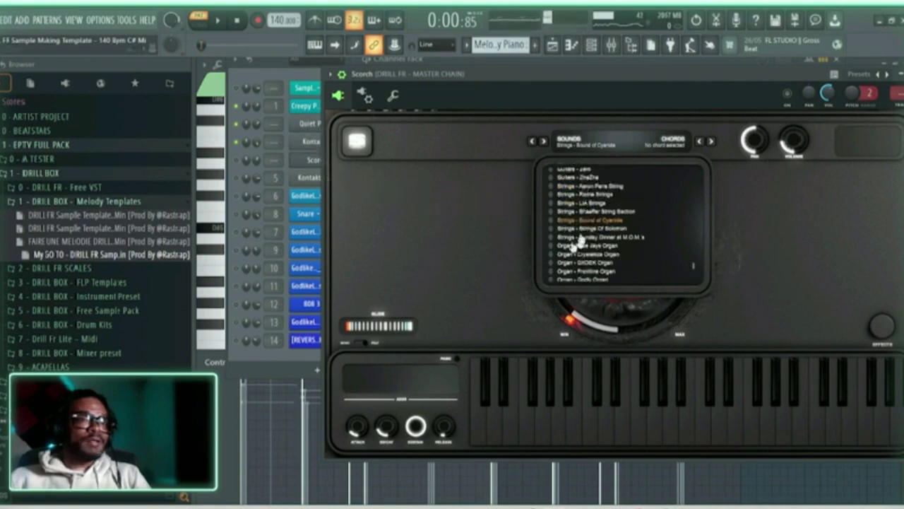
click(589, 202)
Copy the Quiet Piano chord notes into the Scorch channel and play the pattern.
click(297, 104)
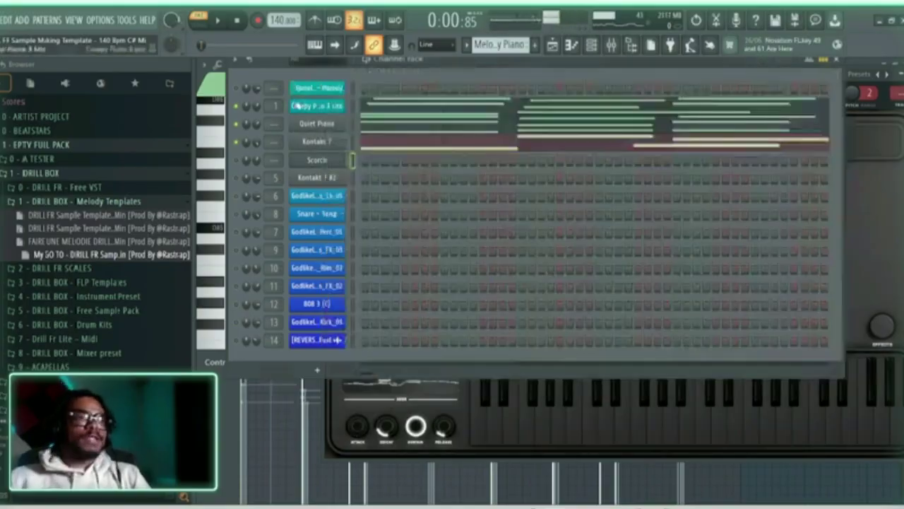
click(354, 124)
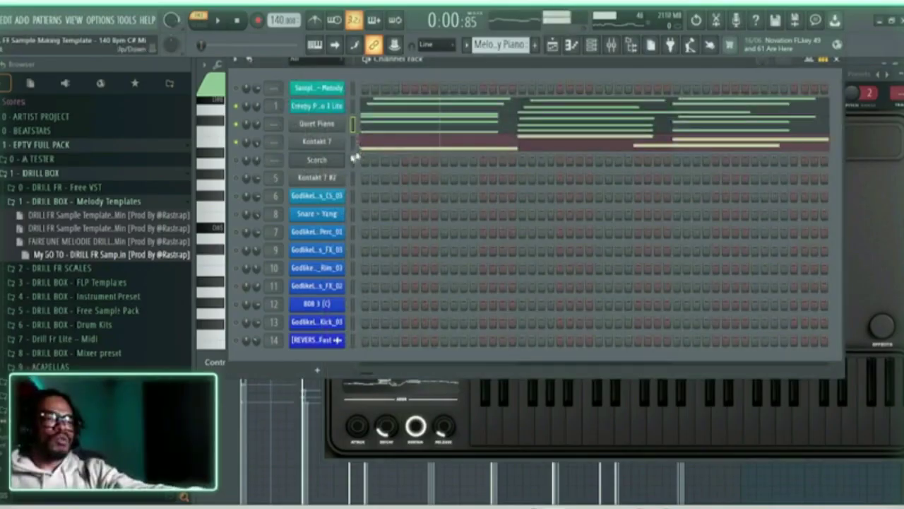
click(353, 160)
key(ctrl+v)
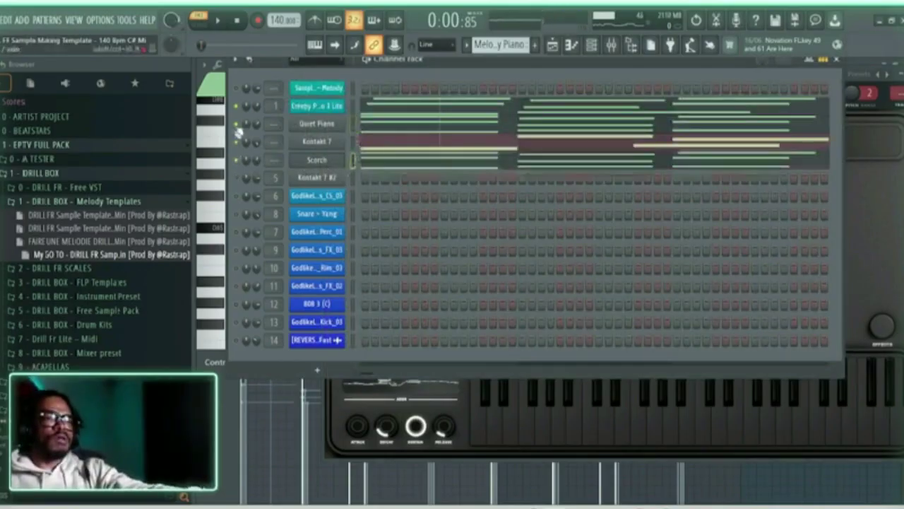
key(space)
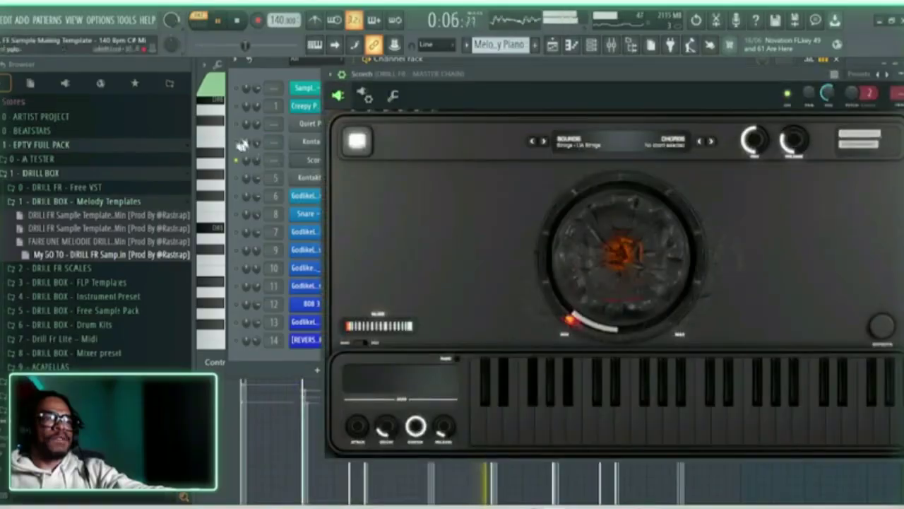
Change the Scorch sound to Strings - Aaron Paris String and listen to it together with the Kontakt 7 melody.
click(292, 161)
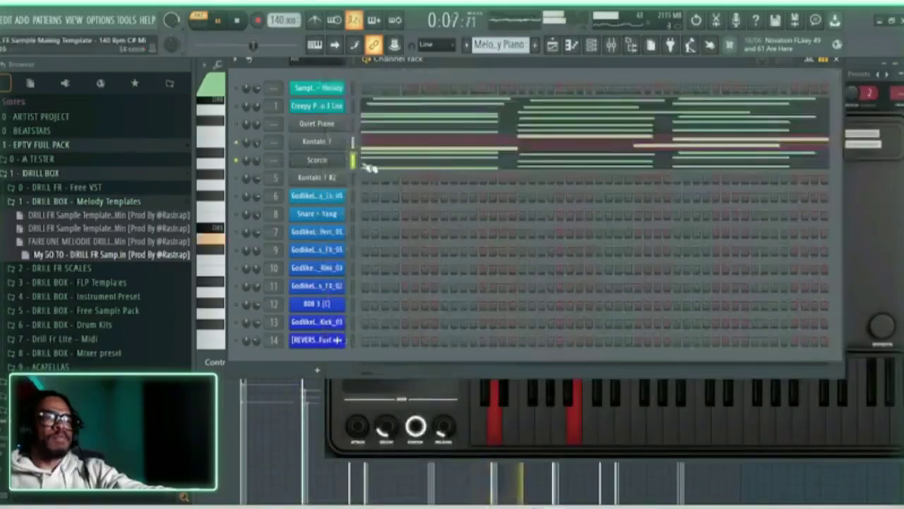
click(323, 177)
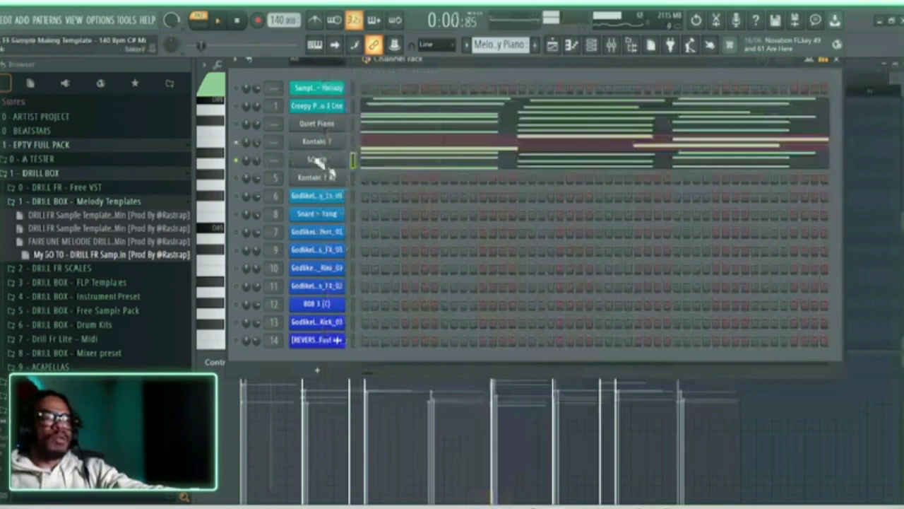
click(320, 159)
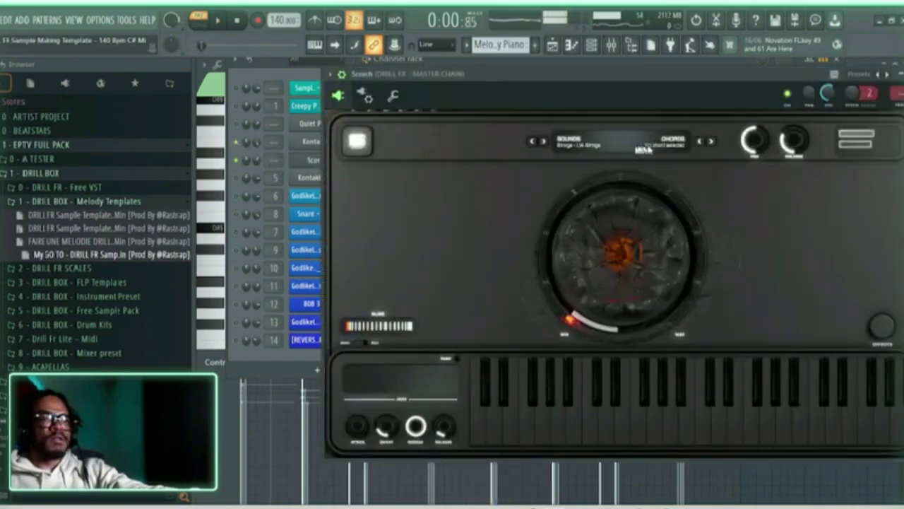
click(571, 144)
scroll(590, 215, up, 1)
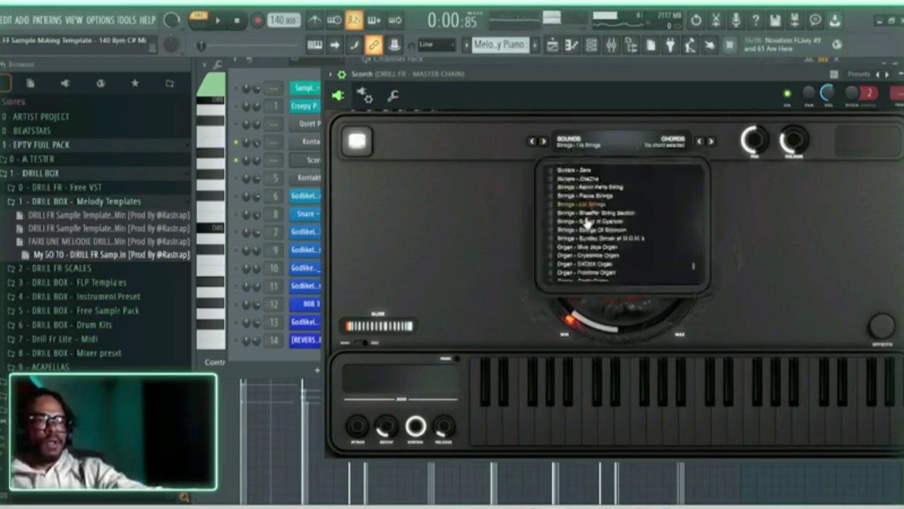
click(583, 187)
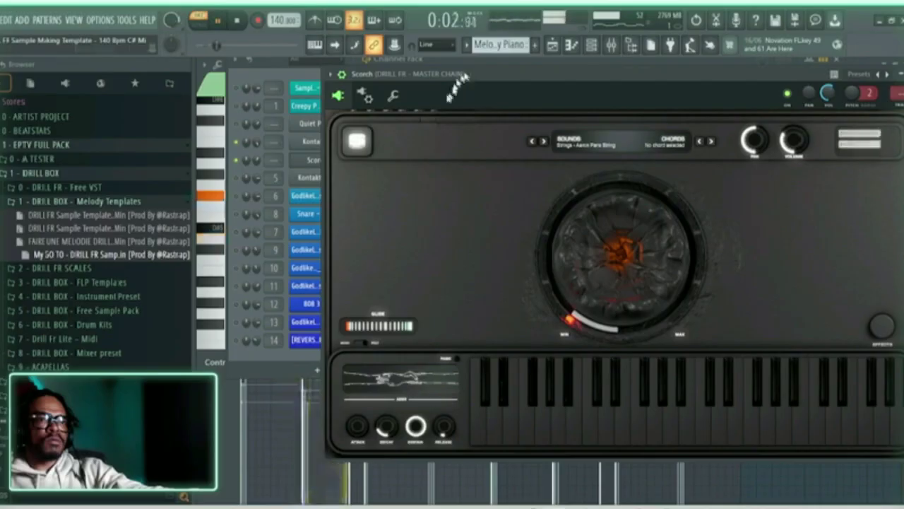
click(237, 141)
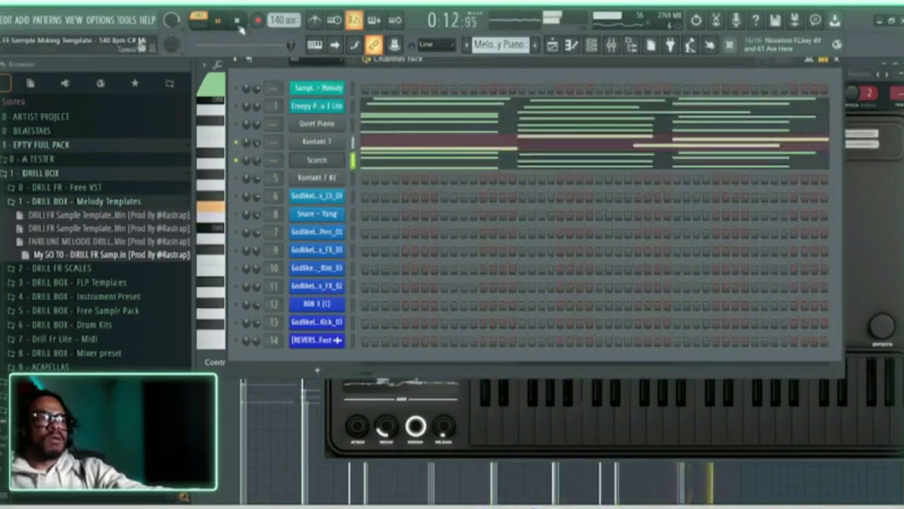
Unmute the Creepy Piano 3 Lite and Quiet Piano channels and play them together with Kontakt 7 and Scorch.
click(377, 167)
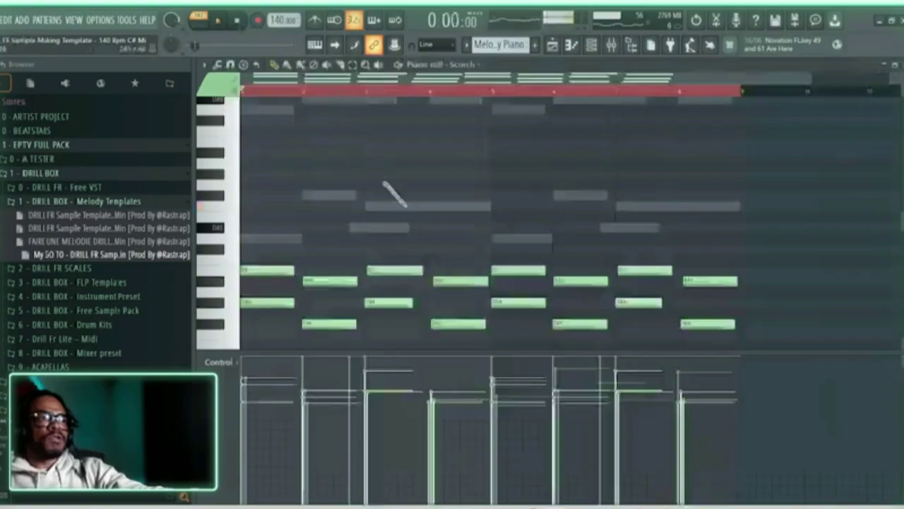
scroll(395, 197, down, 3)
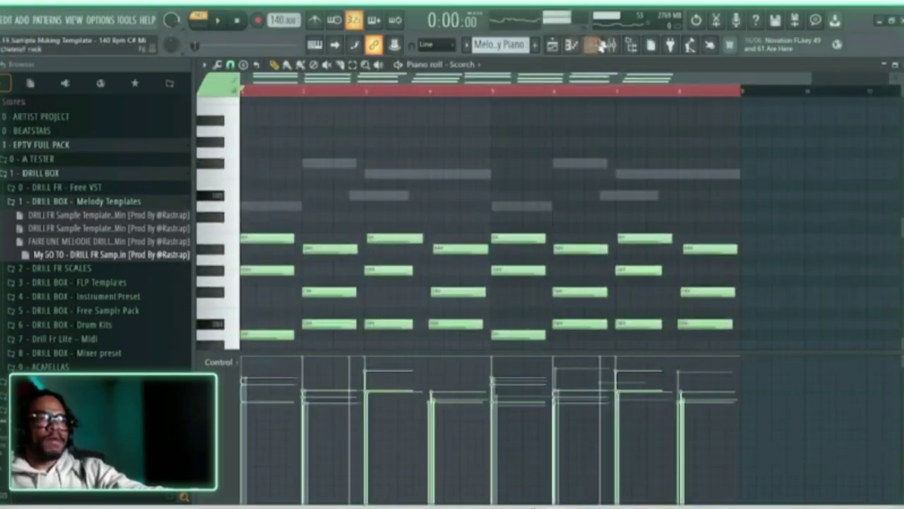
click(599, 45)
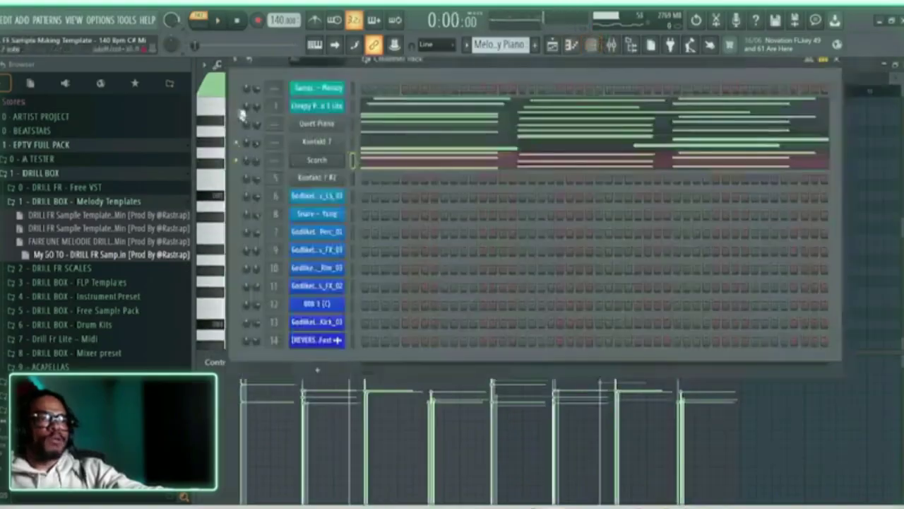
key(space)
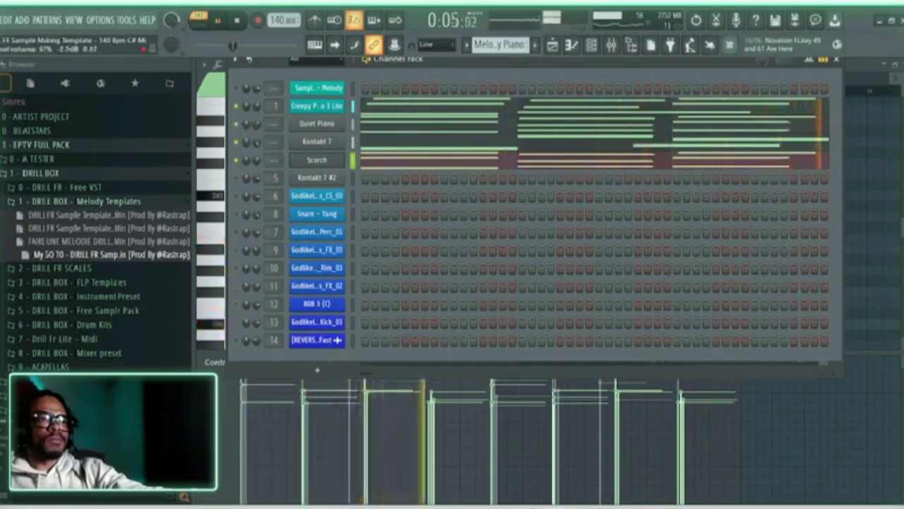
Try all Quiet Piano notes one octave higher during playback and move them back down an octave.
click(379, 127)
key(space)
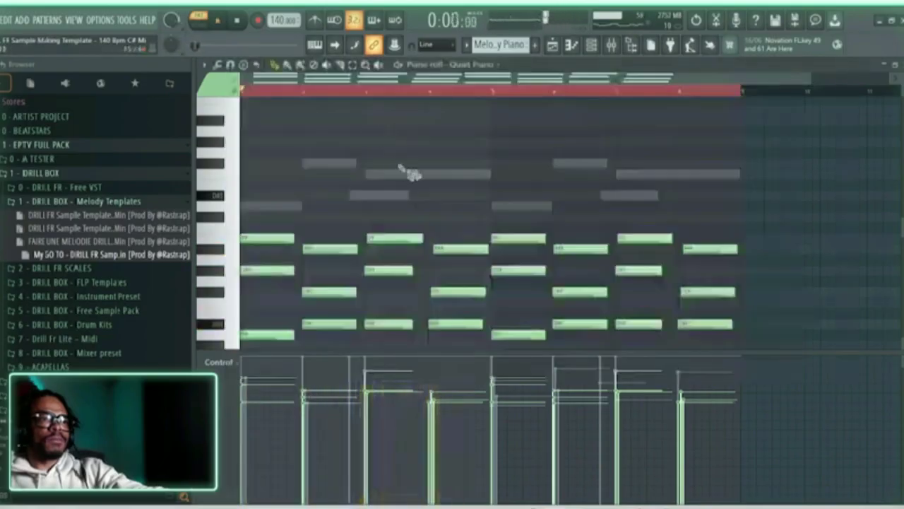
key(ctrl+a)
key(ctrl+Up)
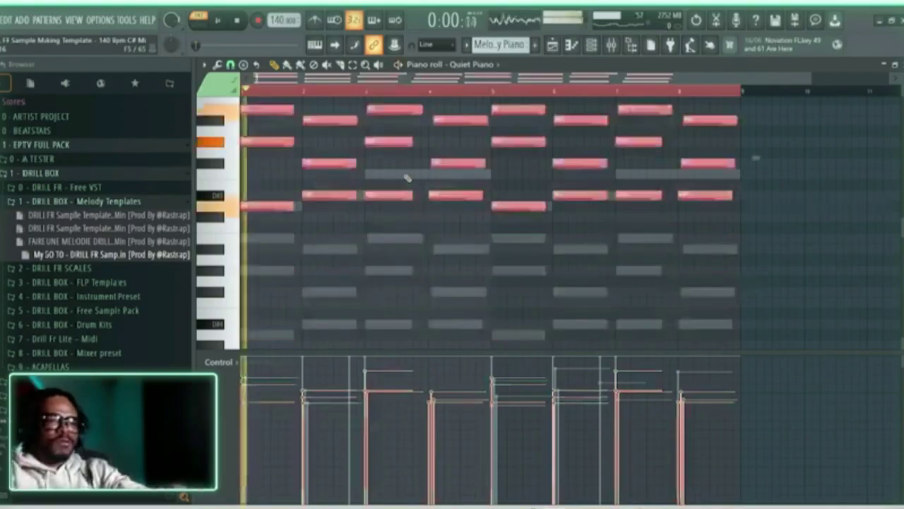
key(ctrl+Down)
key(space)
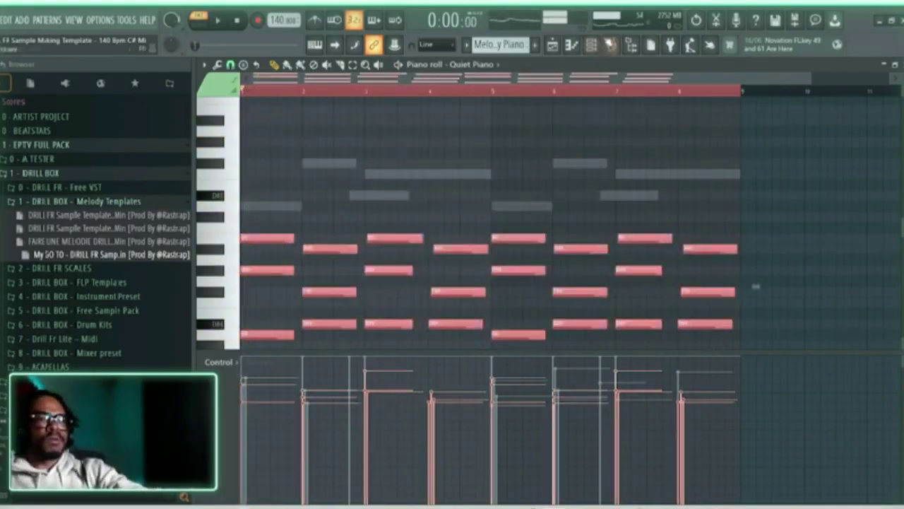
Copy the chord notes into the Kontakt 7 #2 channel, play the pattern and check its levels in the mixer.
click(592, 45)
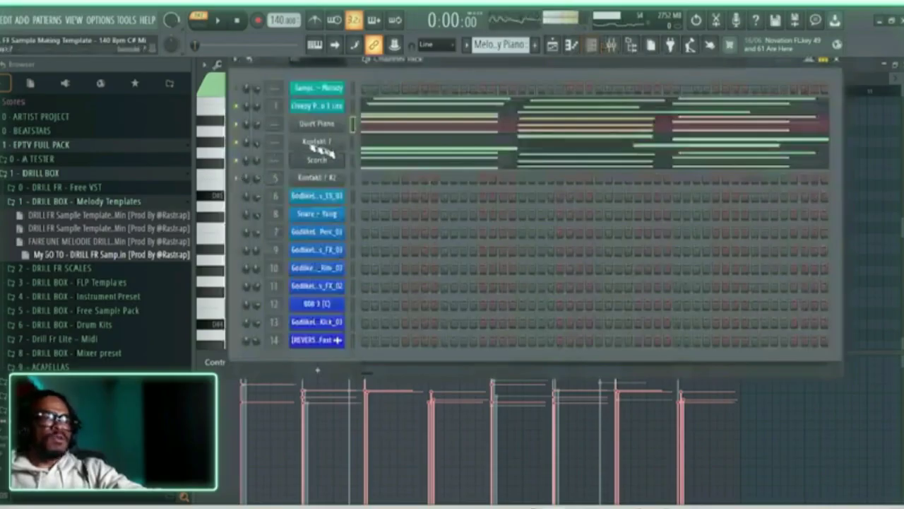
click(353, 161)
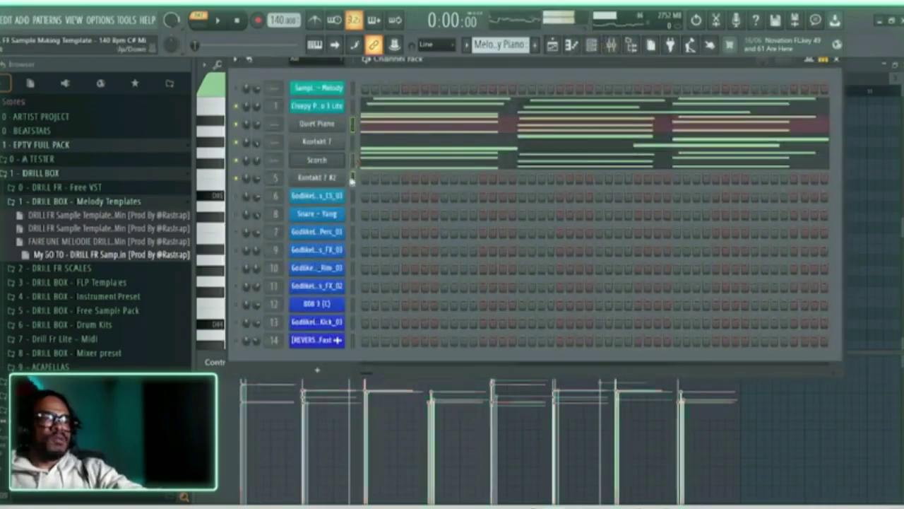
click(353, 180)
key(space)
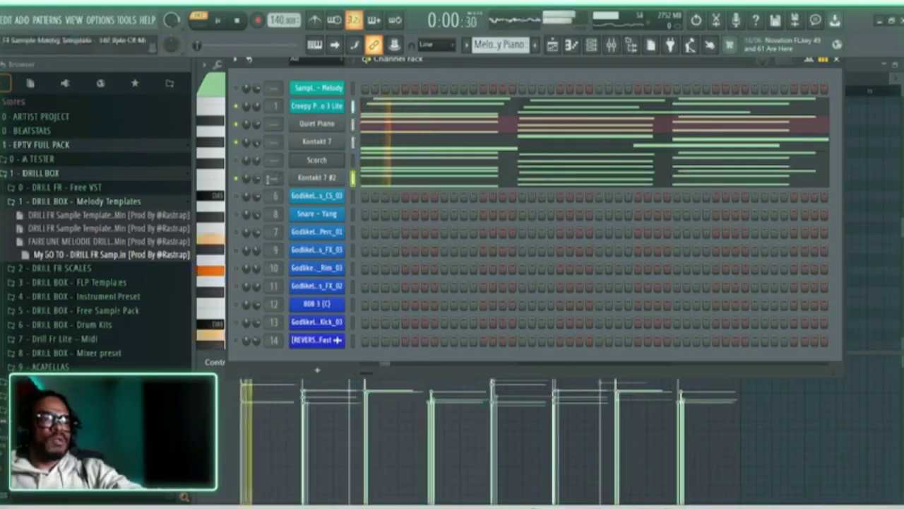
key(F9)
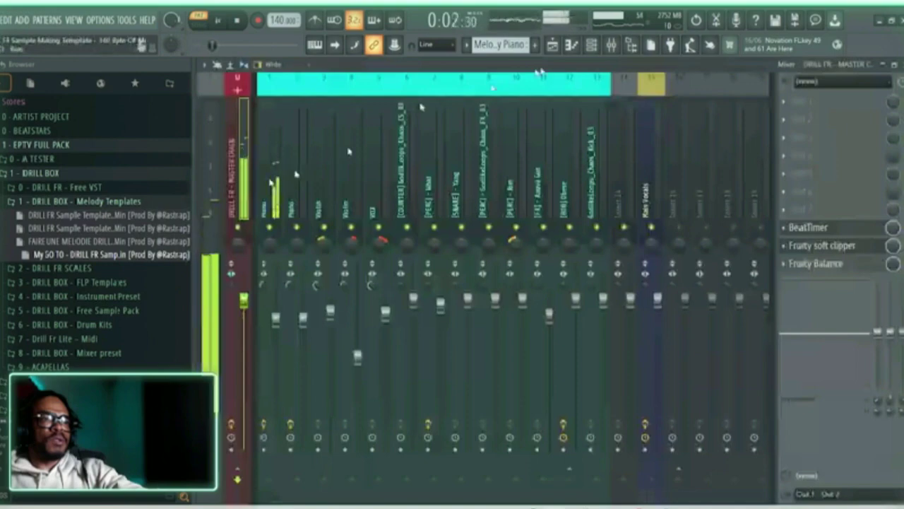
Replace the Kontakt 7 #2 chords with a copy of the Kontakt 7 melody and listen to both channels.
click(592, 45)
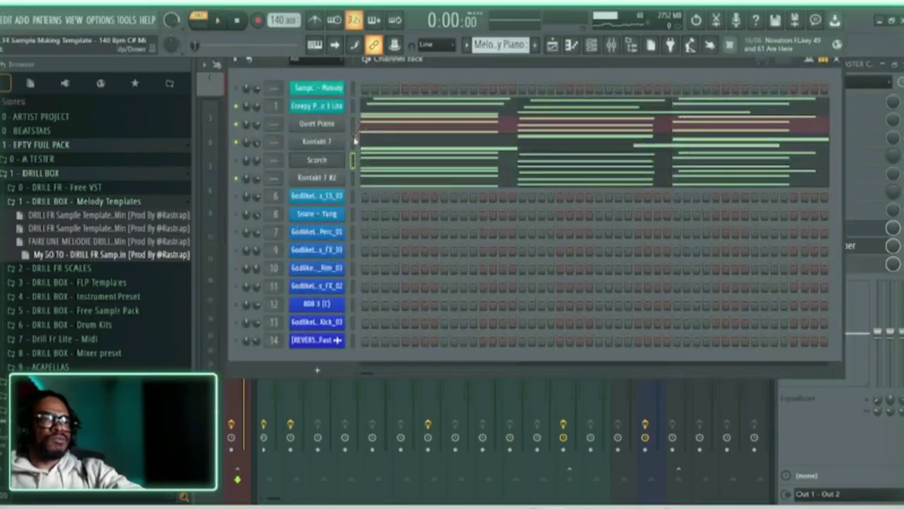
key(space)
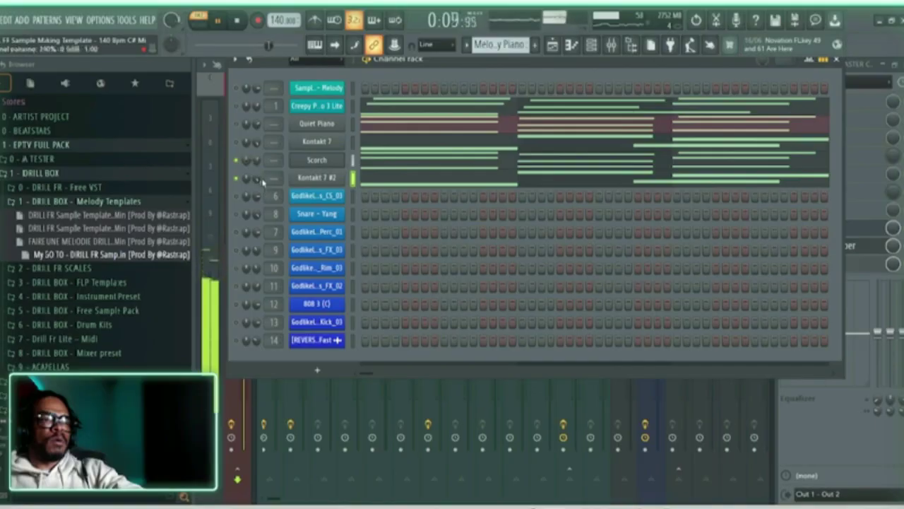
key(space)
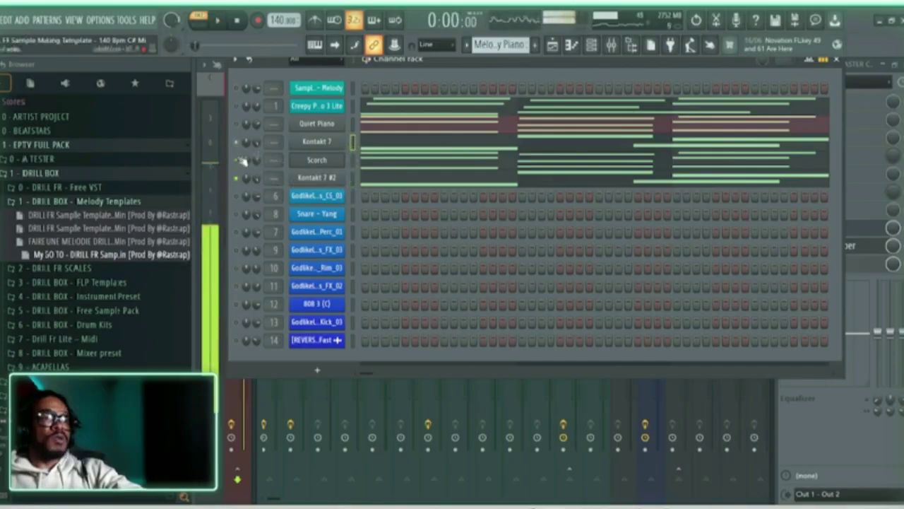
key(space)
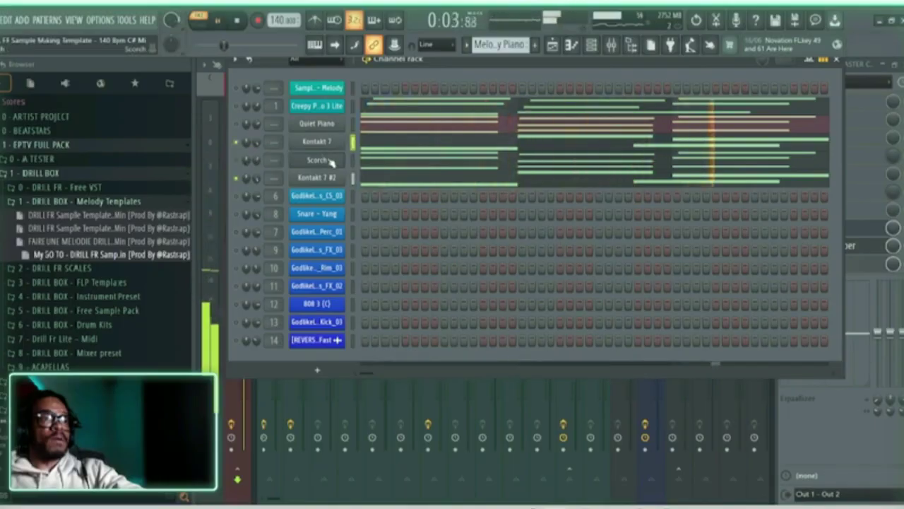
Flip all Kontakt 7 #2 notes horizontally with Preserve start times enabled, auditioning the result before accepting it.
click(378, 182)
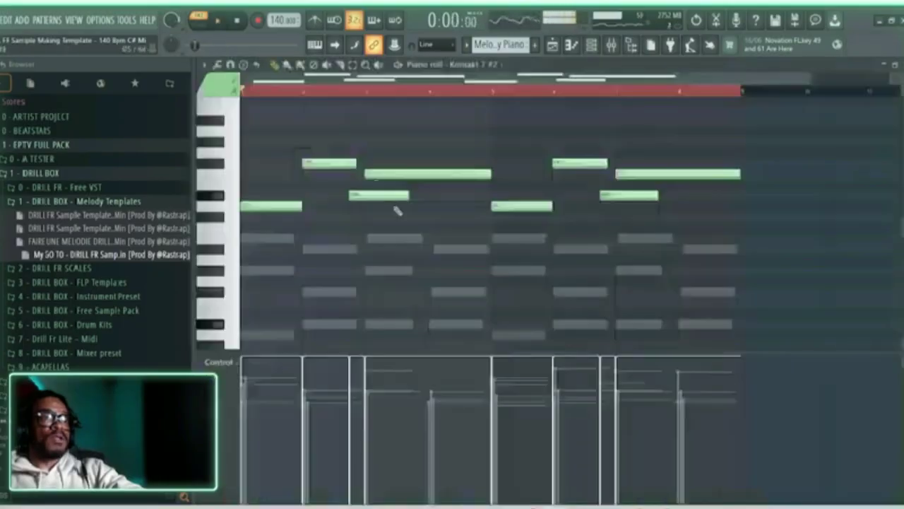
scroll(398, 211, up, 2)
scroll(394, 221, down, 2)
scroll(394, 222, up, 2)
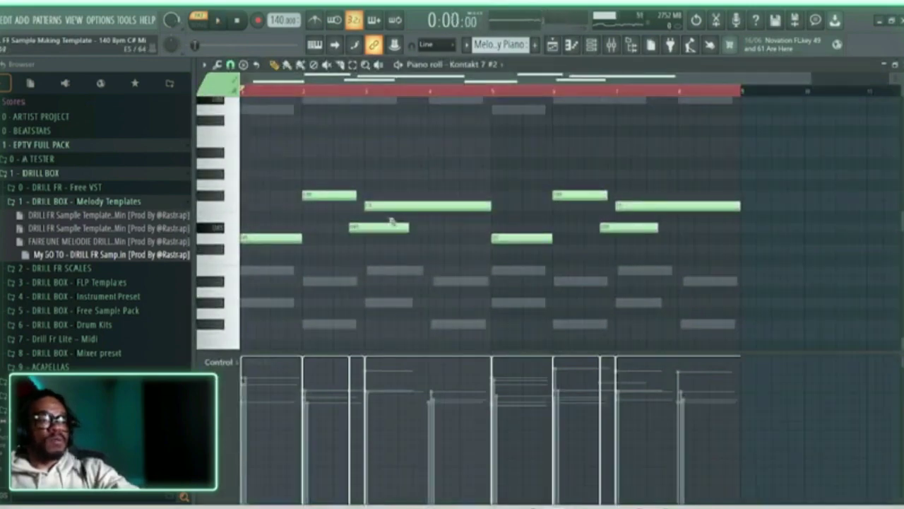
key(ctrl+a)
key(alt+y)
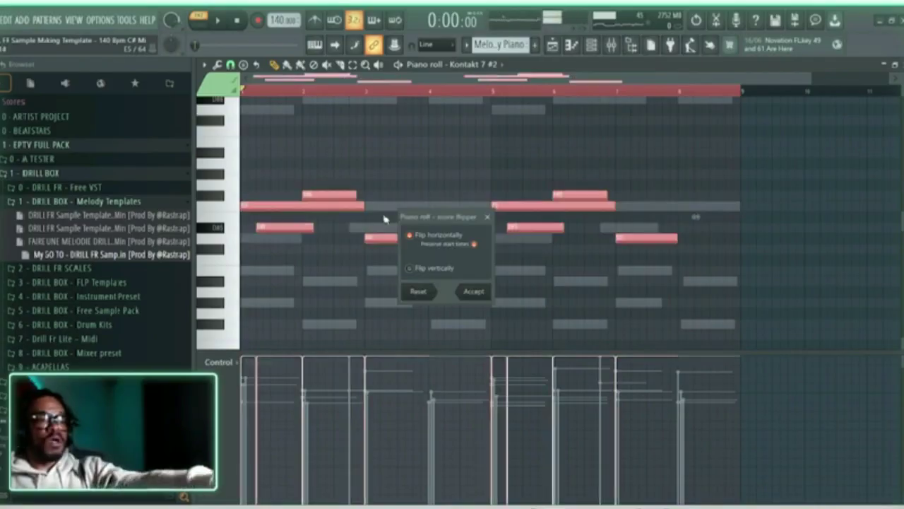
key(space)
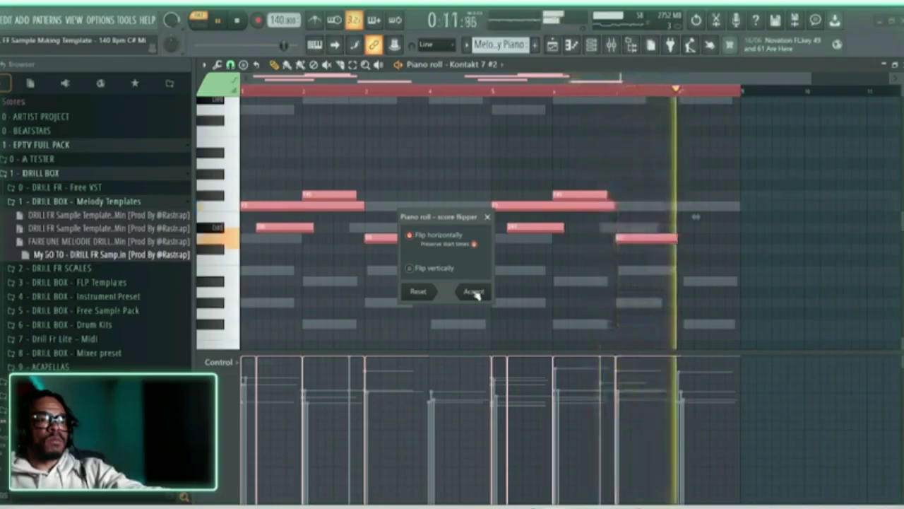
click(475, 293)
key(space)
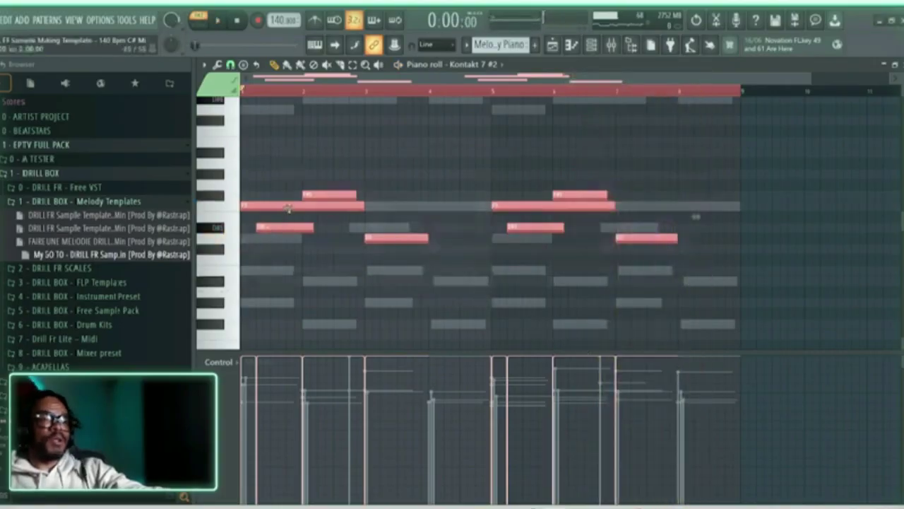
Try the flipped Kontakt 7 #2 notes one semitone lower, move them back up a semitone and replay the pattern.
key(shift+Down)
key(space)
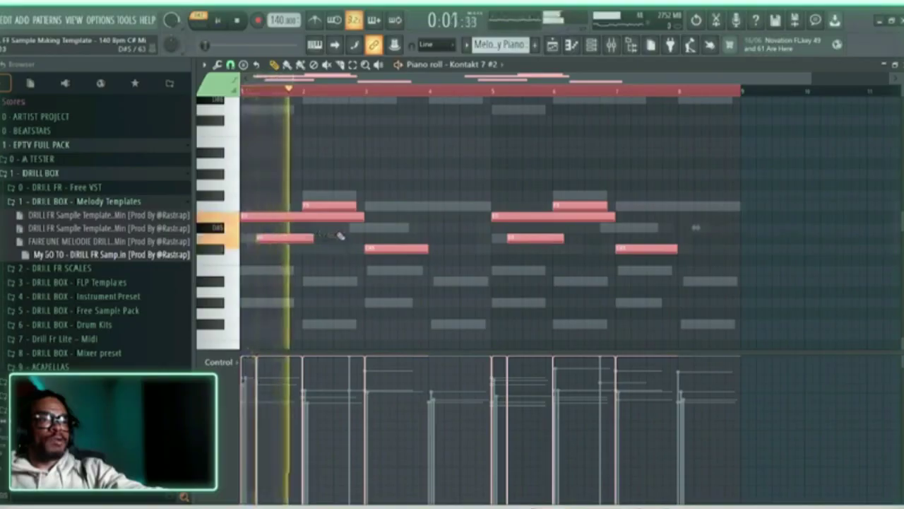
key(space)
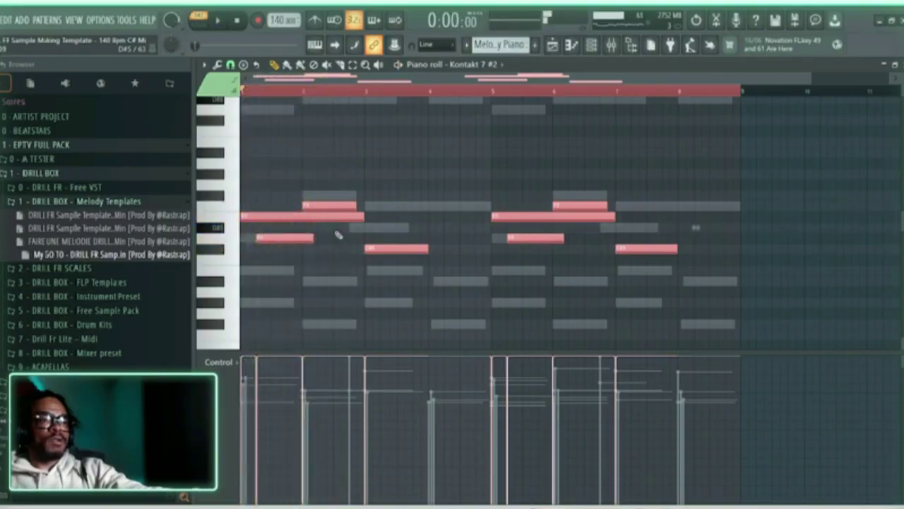
key(shift+Up)
key(ctrl+d)
key(space)
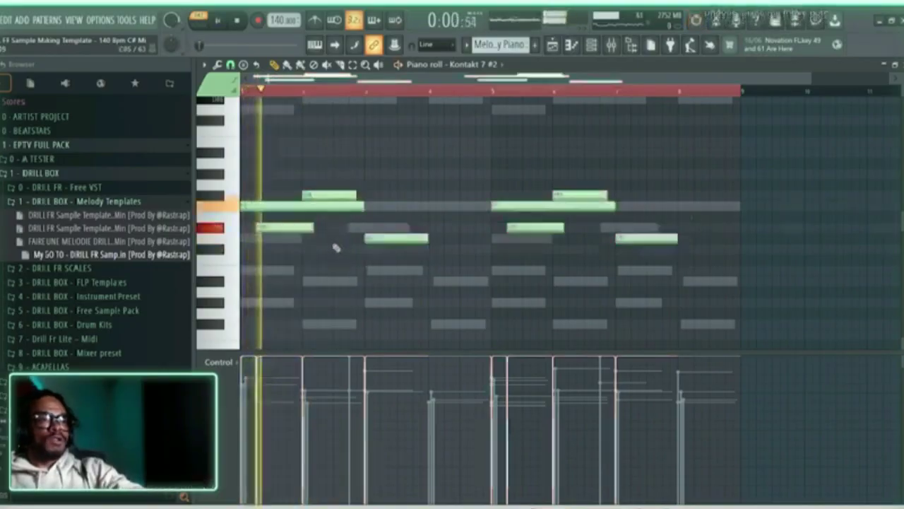
Try the first long note at D5 and the opening D#5 note starting a little further into bar 1, auditioning each change.
key(space)
key(space)
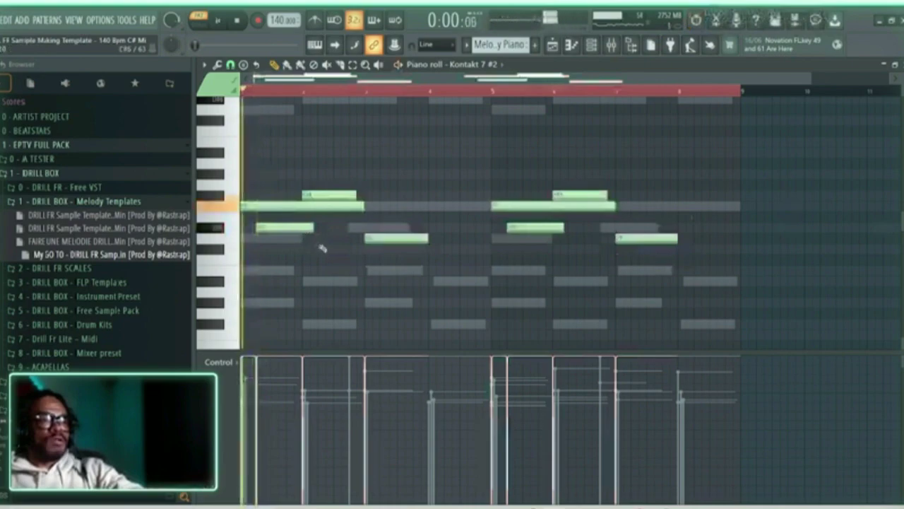
key(space)
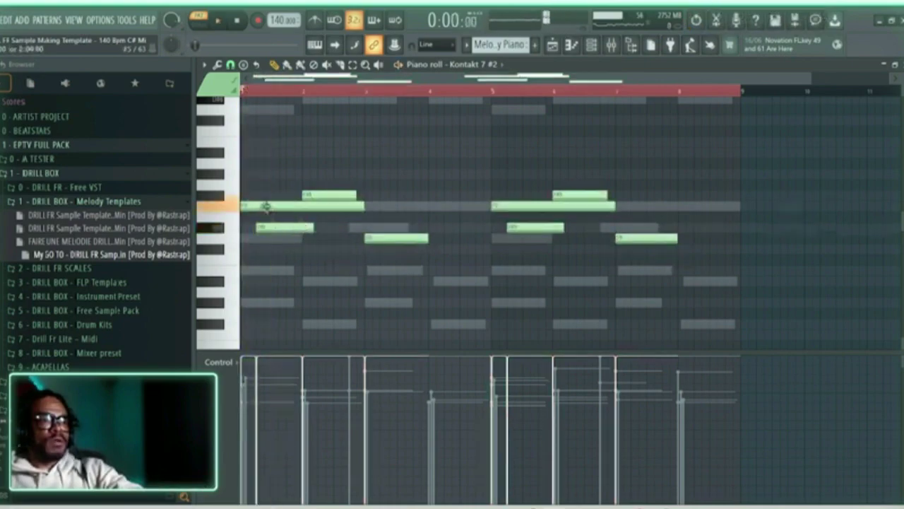
drag(265, 210, 256, 244)
key(space)
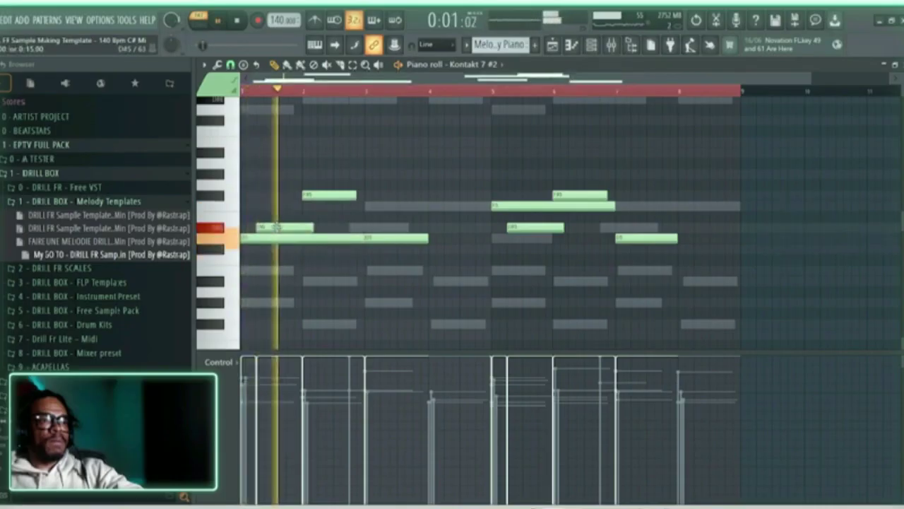
key(space)
drag(276, 226, 292, 227)
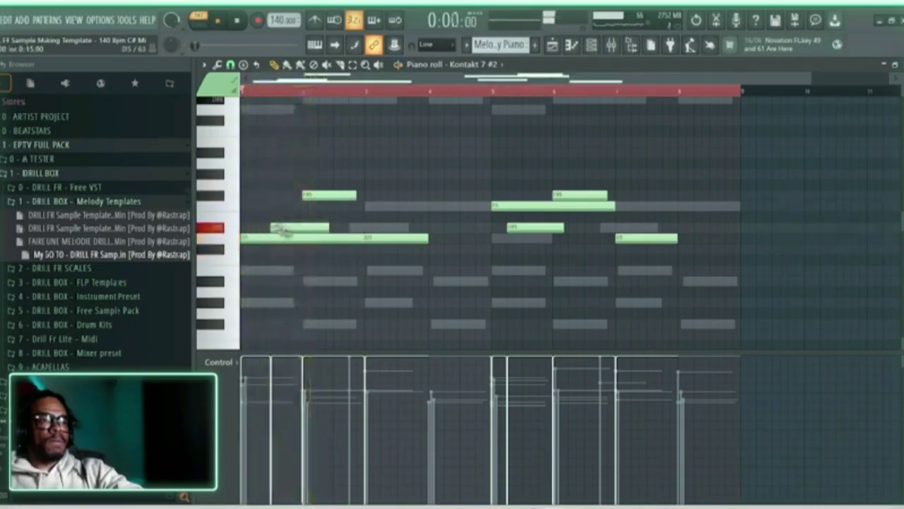
key(space)
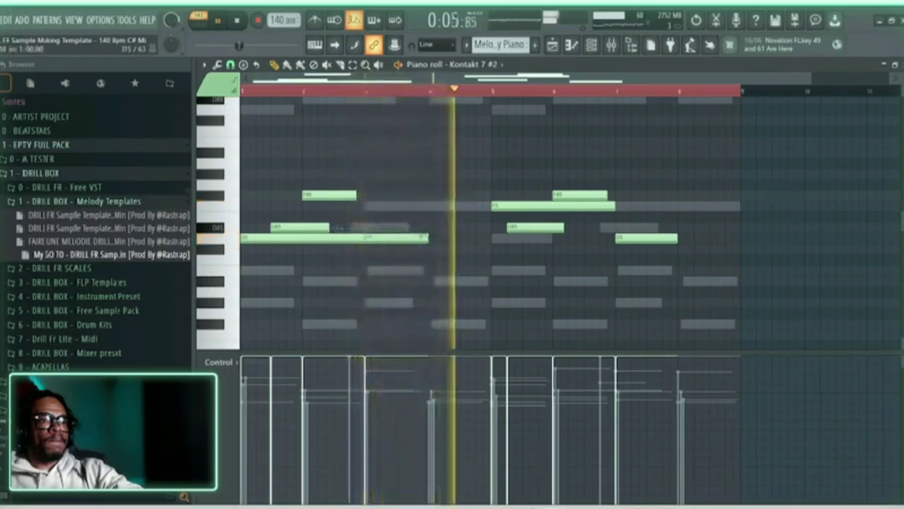
key(space)
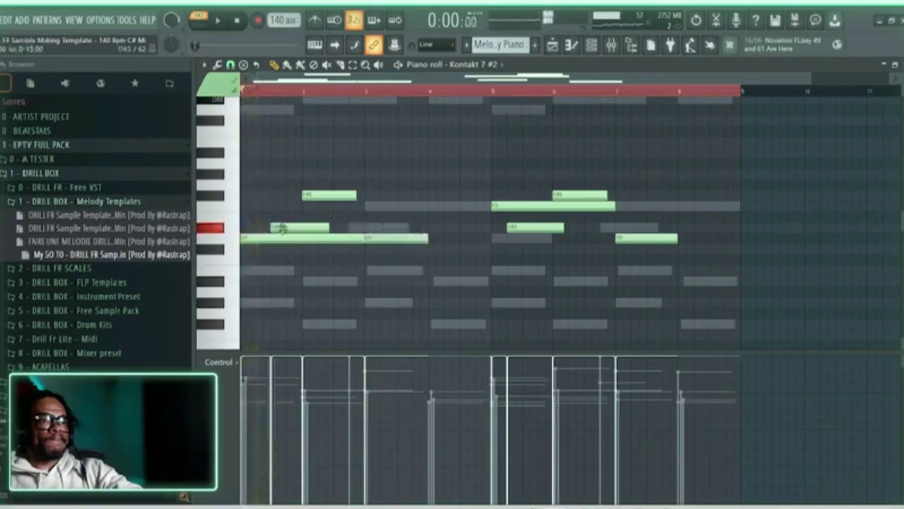
Move the opening D#5 note to the start of bar 1, delete the overlapping long D5 note and listen to the pattern.
drag(281, 226, 252, 226)
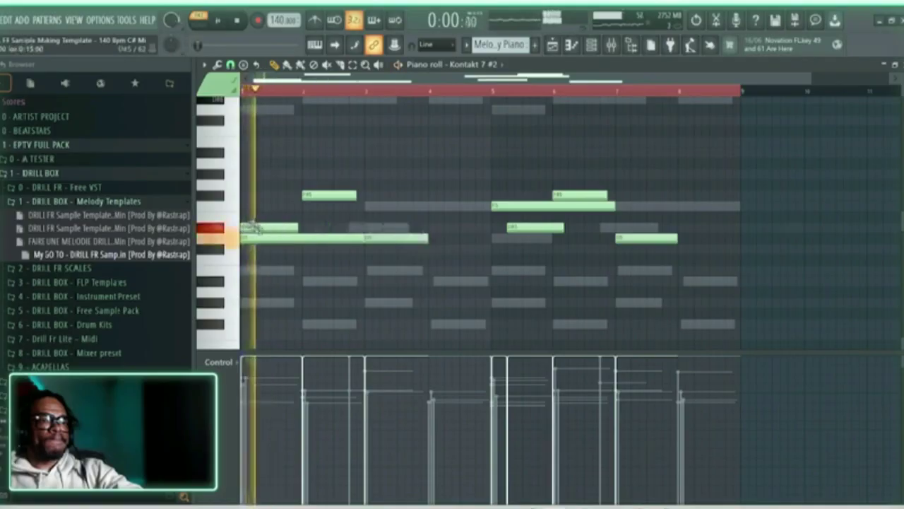
right_click(272, 239)
key(space)
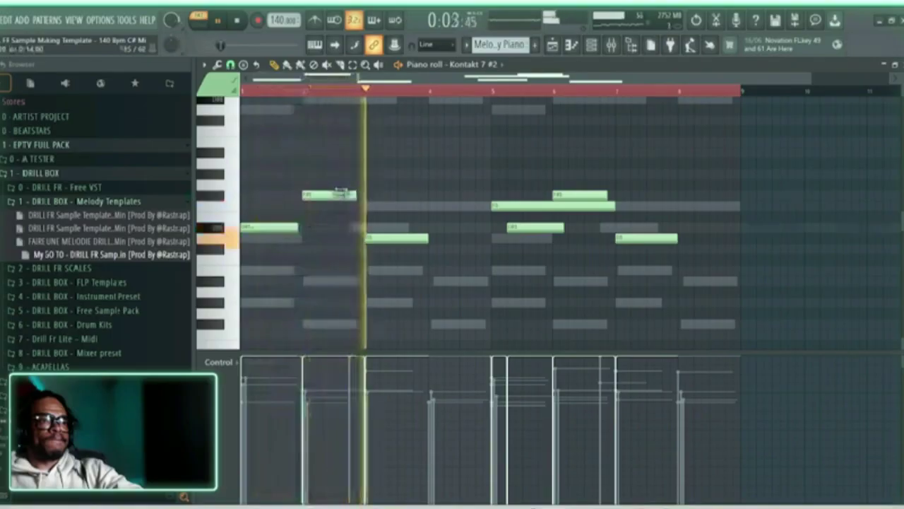
key(space)
Try an extra E5 note near the end of bar 1, remove it and replay the pattern.
click(288, 217)
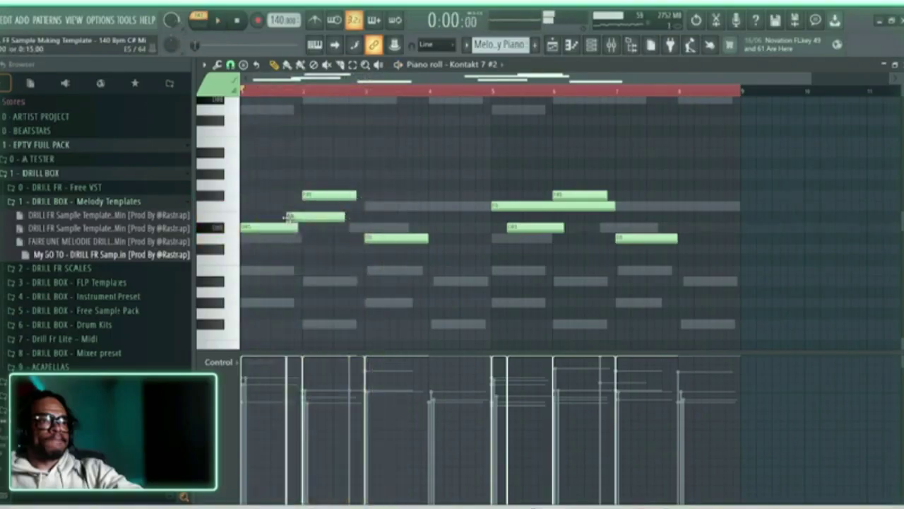
right_click(287, 217)
key(space)
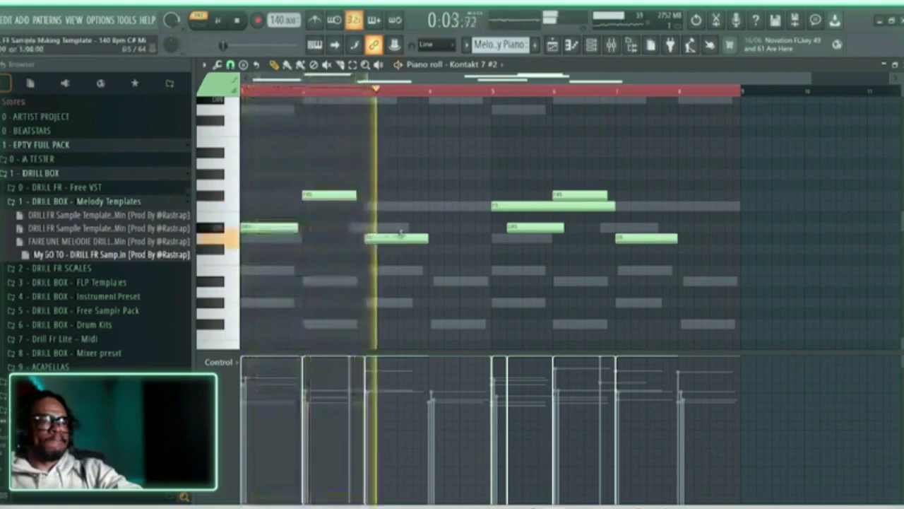
key(space)
Add a D#5 note at the start of bar 4 in Kontakt 7 #2 and play the pattern.
click(431, 249)
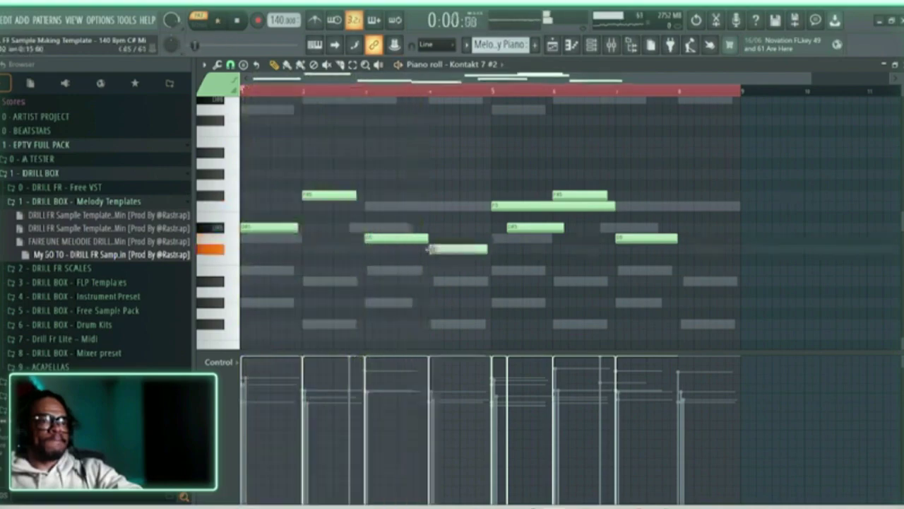
drag(431, 249, 431, 226)
key(space)
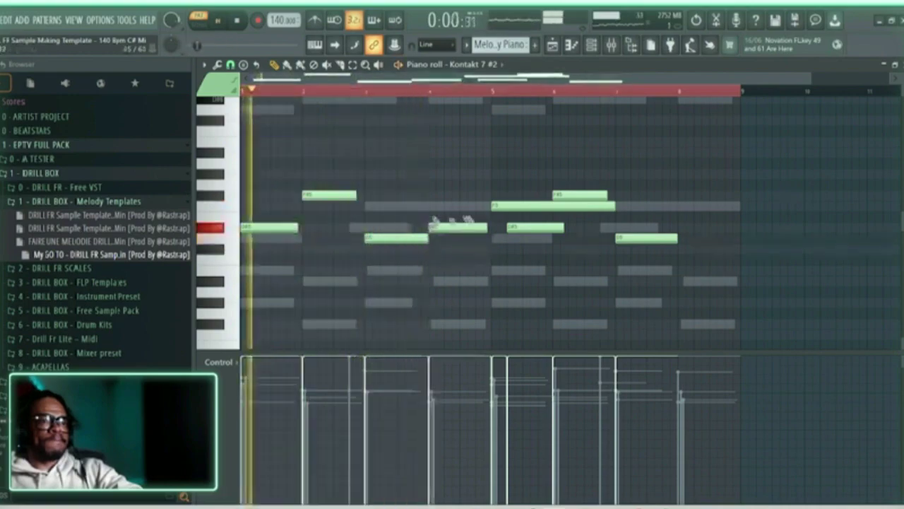
Lower the short D#5 note in bar 5 to D5 and listen to the second half of the melody.
drag(696, 169, 514, 262)
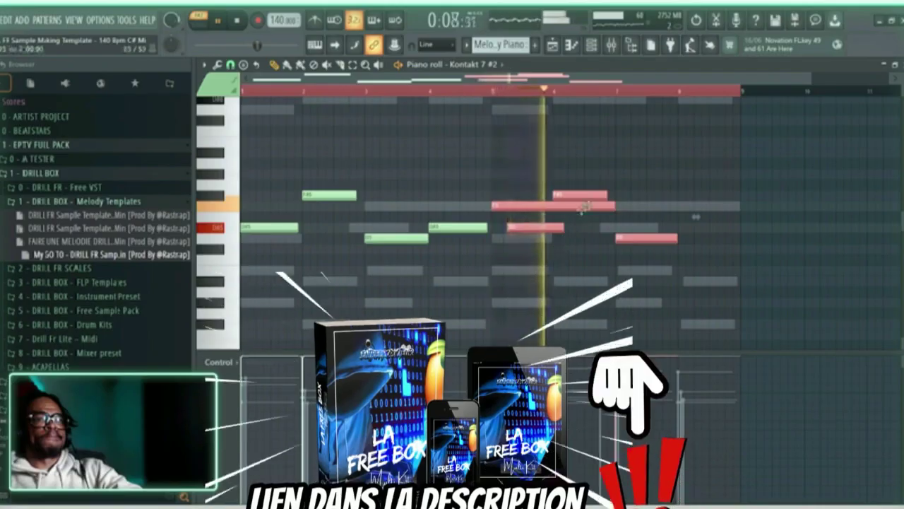
key(space)
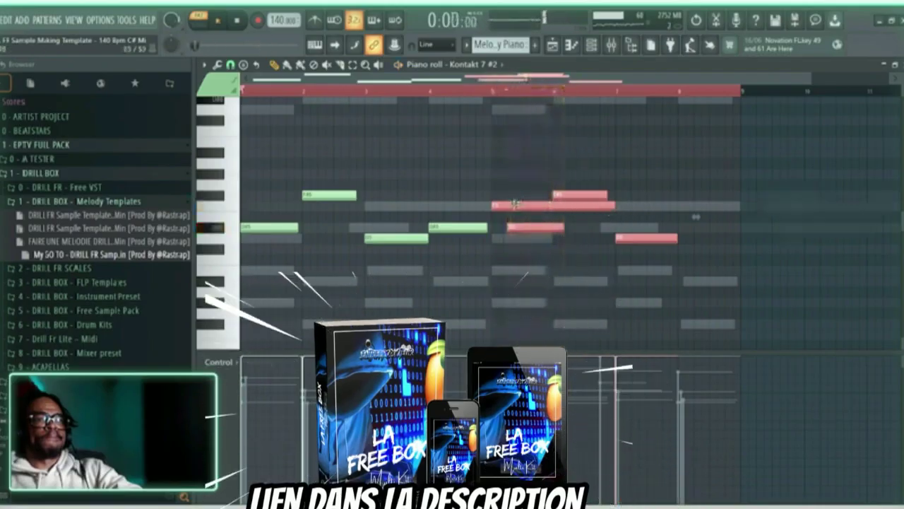
ctrl+click(502, 231)
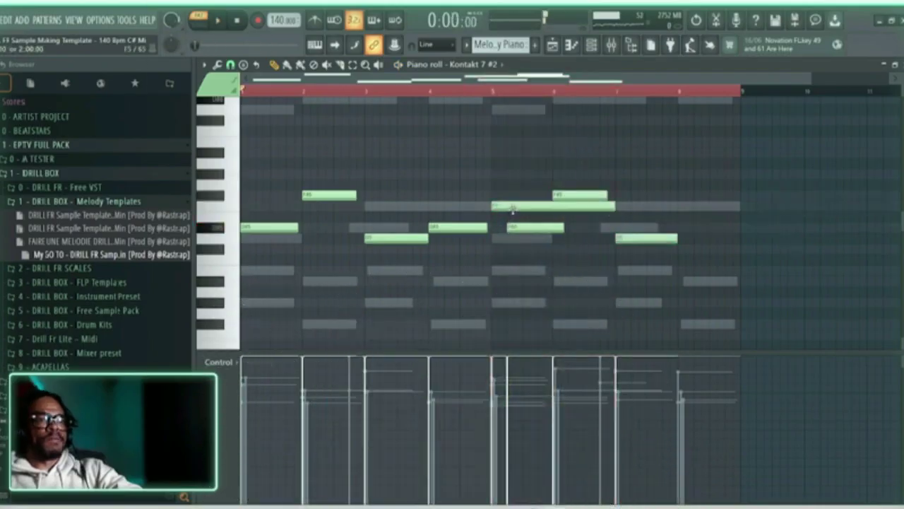
drag(528, 227, 524, 238)
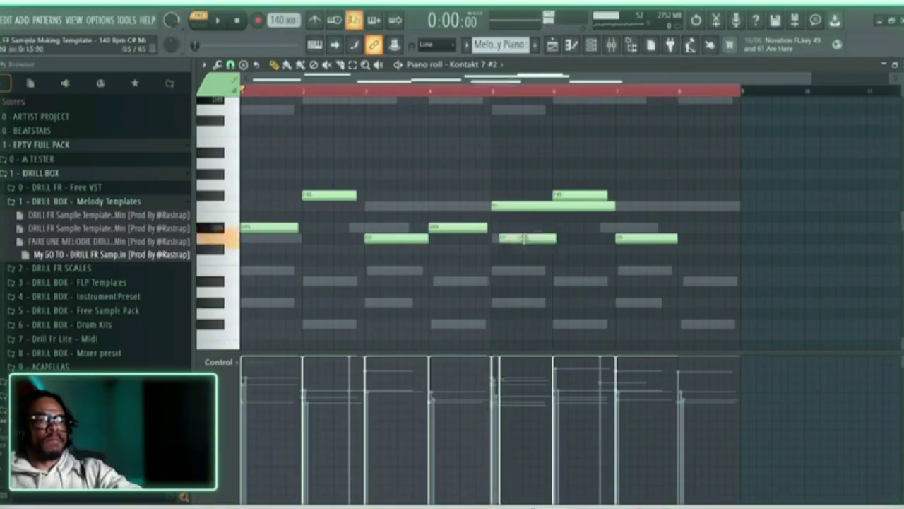
key(space)
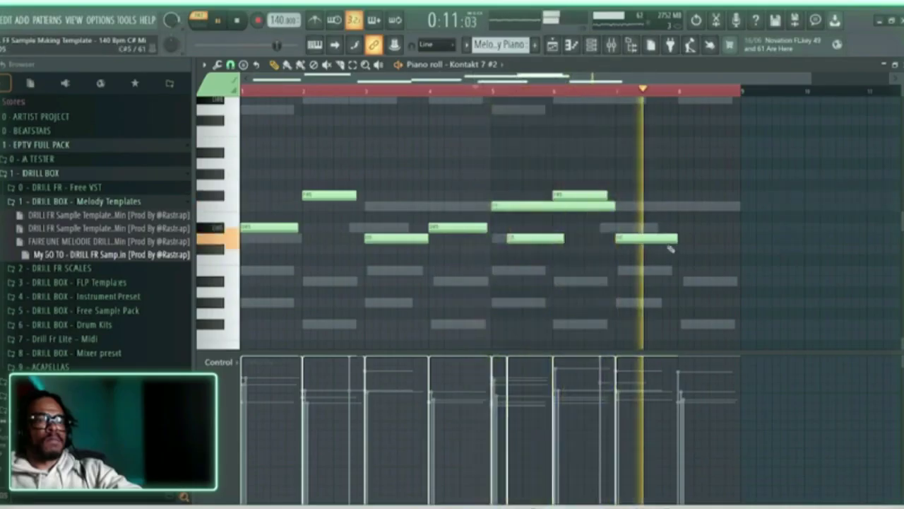
key(space)
Add a D#5 note at the start of bar 8 and check the layers in the mixer and channel rack.
click(679, 217)
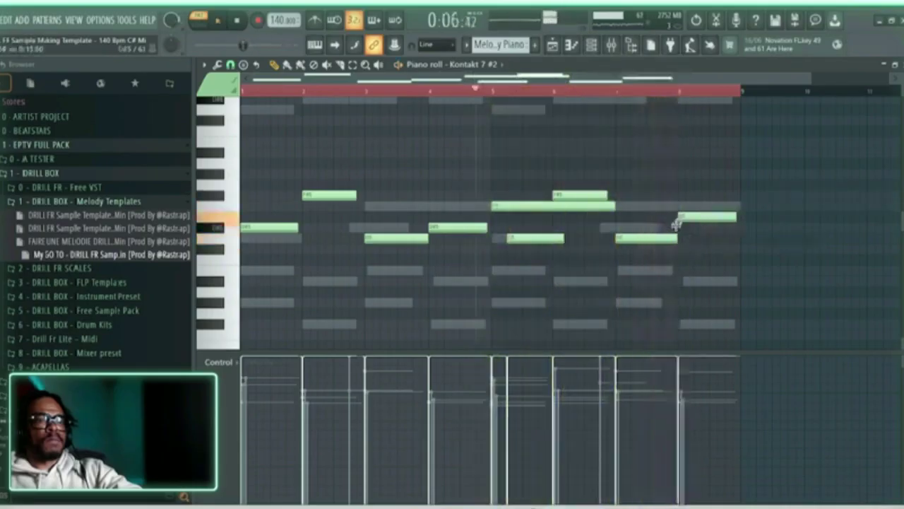
drag(676, 224, 674, 233)
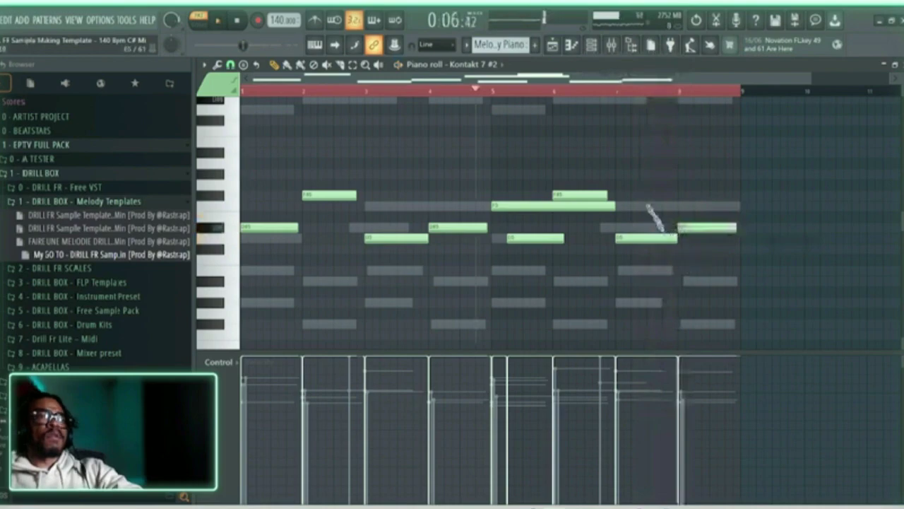
click(611, 45)
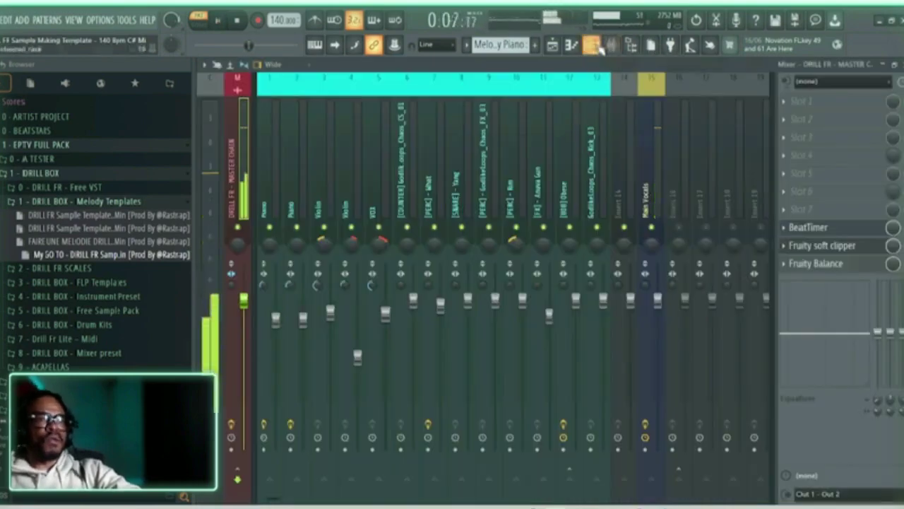
click(592, 44)
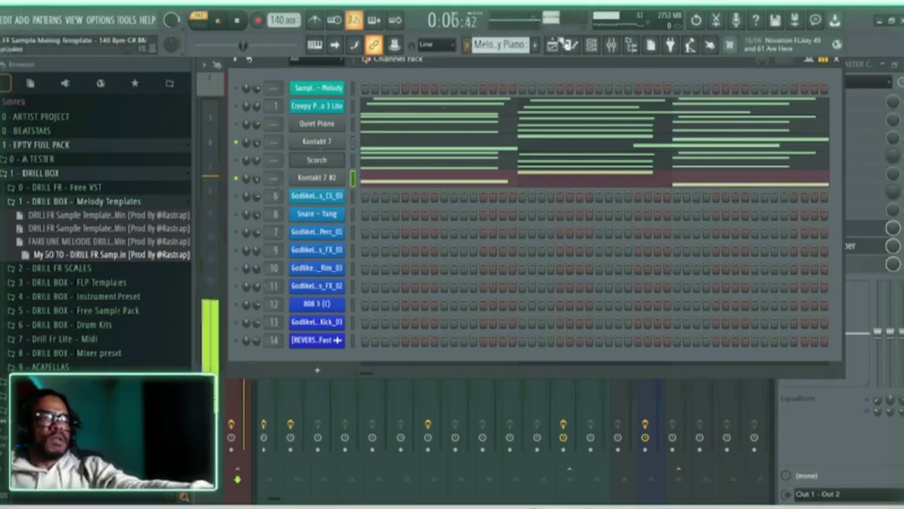
Place the Melody - Creepy Piano pattern at bar 1 on playlist Track 1 and look through the playlist options.
key(F5)
mouse_move(248, 136)
mouse_down()
mouse_move(474, 157)
mouse_move(256, 121)
mouse_up()
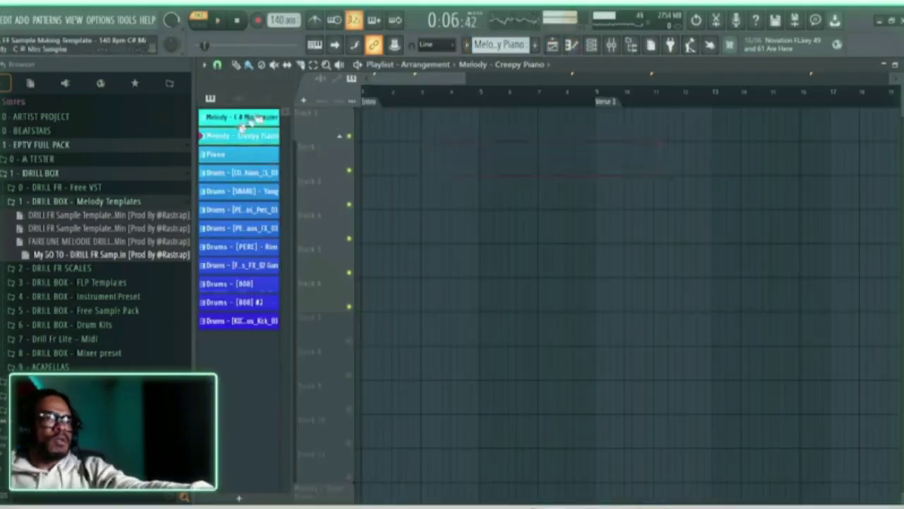
click(374, 125)
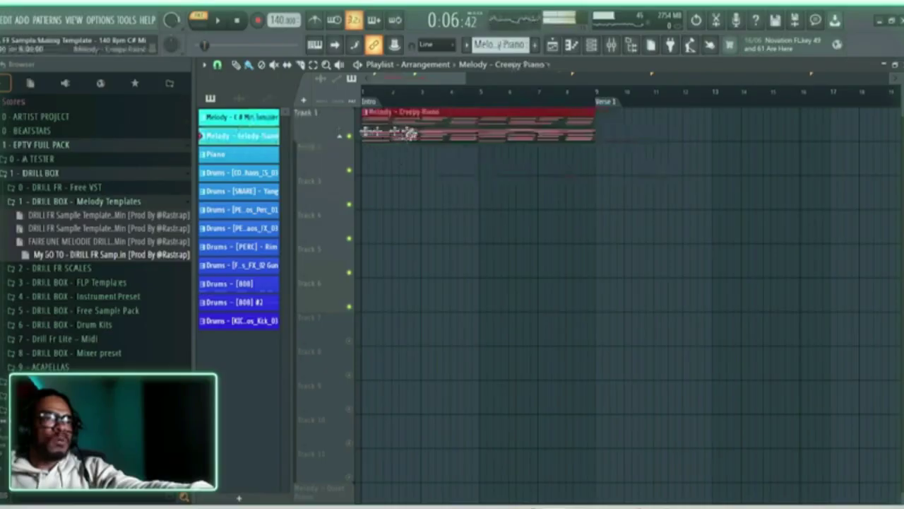
click(204, 66)
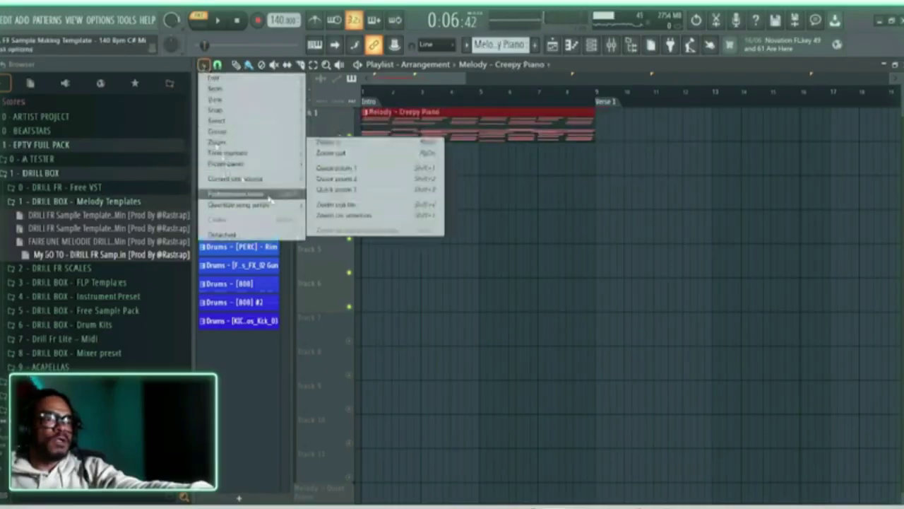
Play the piano layers while checking their channels and levels, with the second Piano mixer track selected.
click(590, 46)
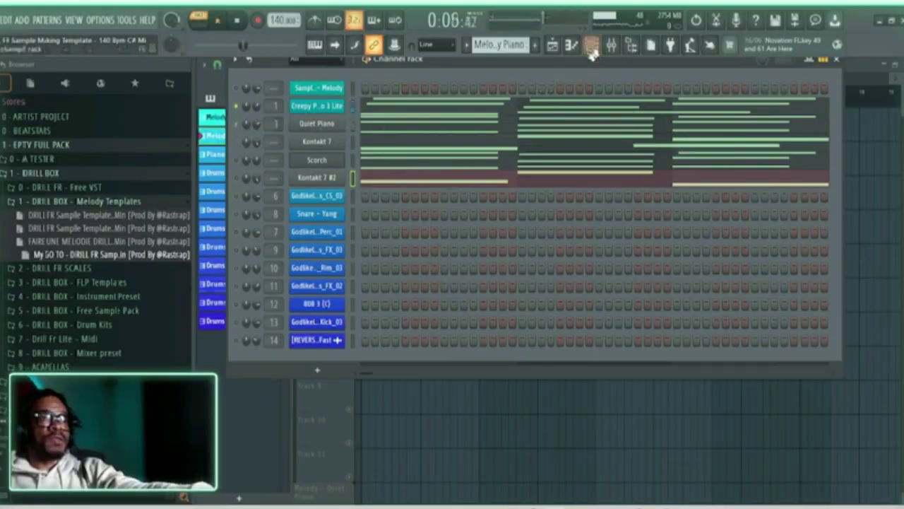
click(610, 45)
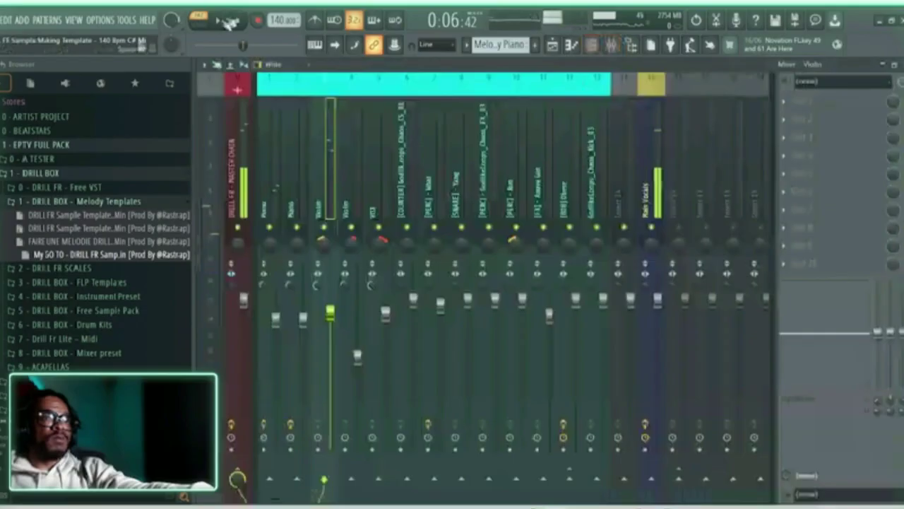
click(277, 180)
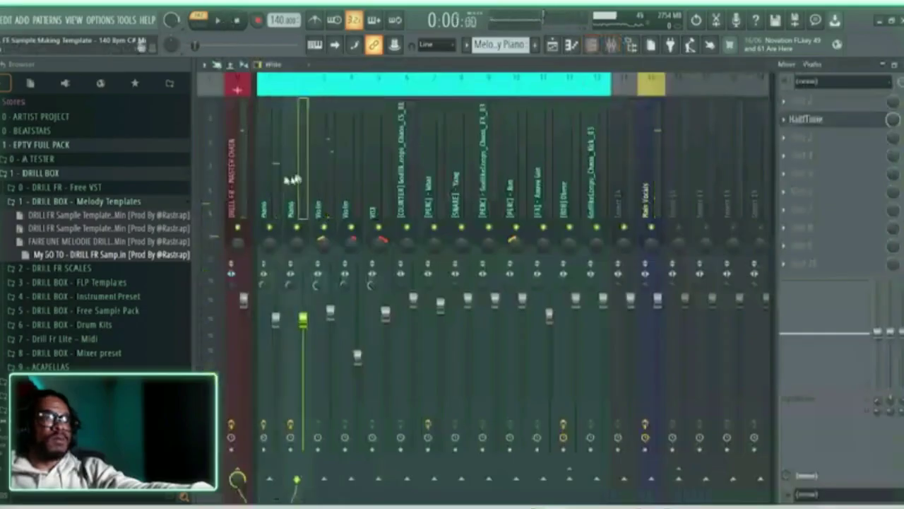
click(297, 183)
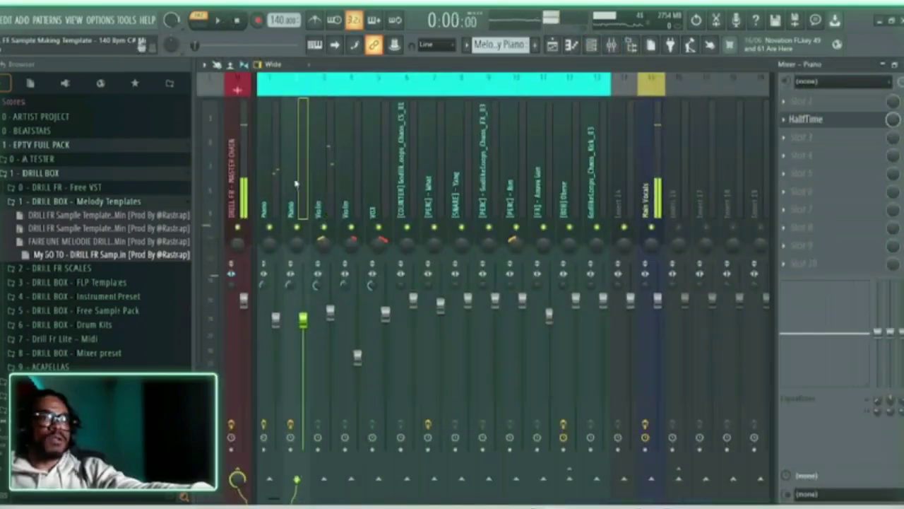
key(space)
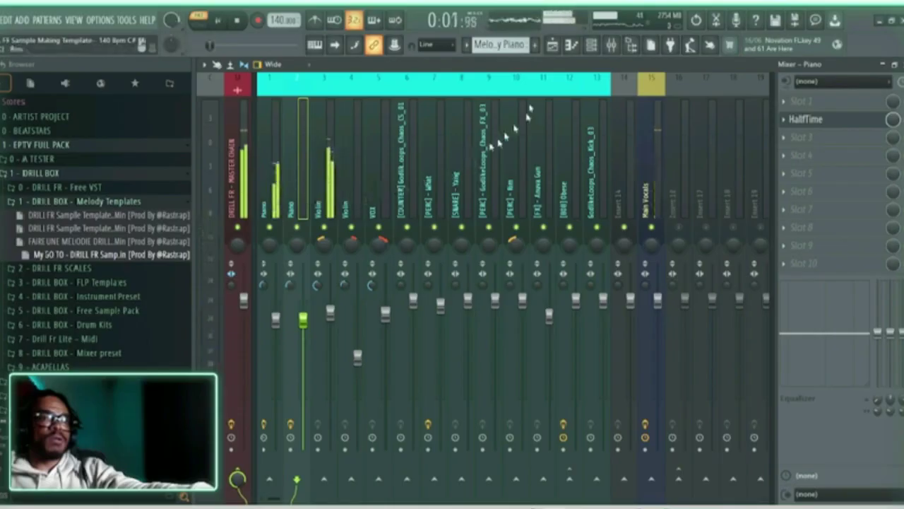
click(592, 45)
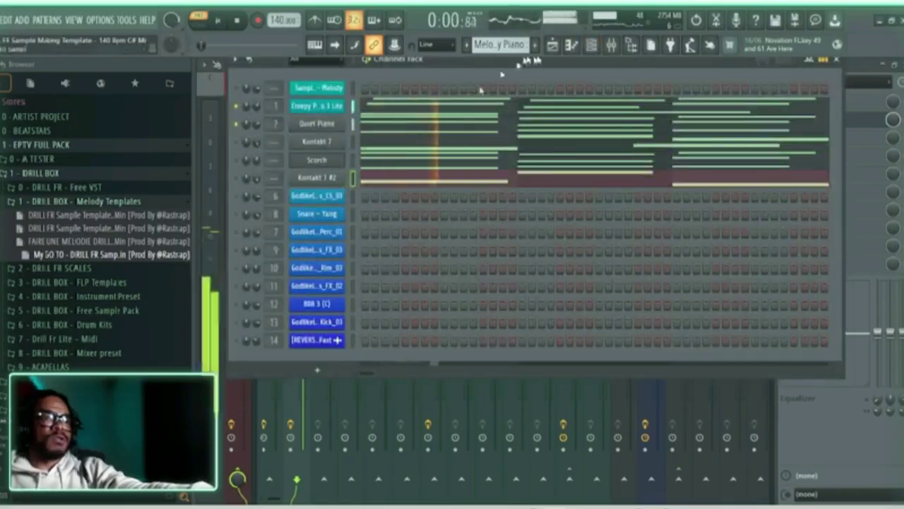
click(611, 45)
key(space)
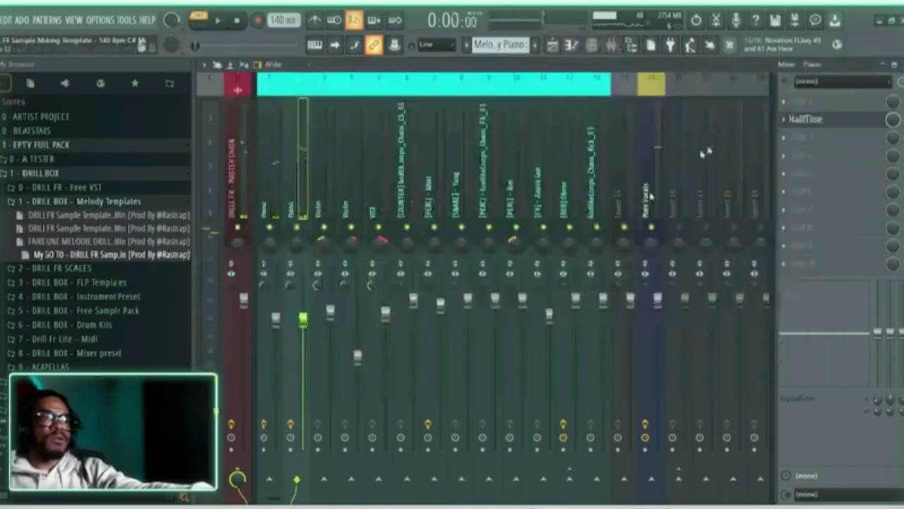
Move the HalfTime effect on the second Piano mixer track up to slot 1, keeping that track selected.
drag(846, 121, 842, 103)
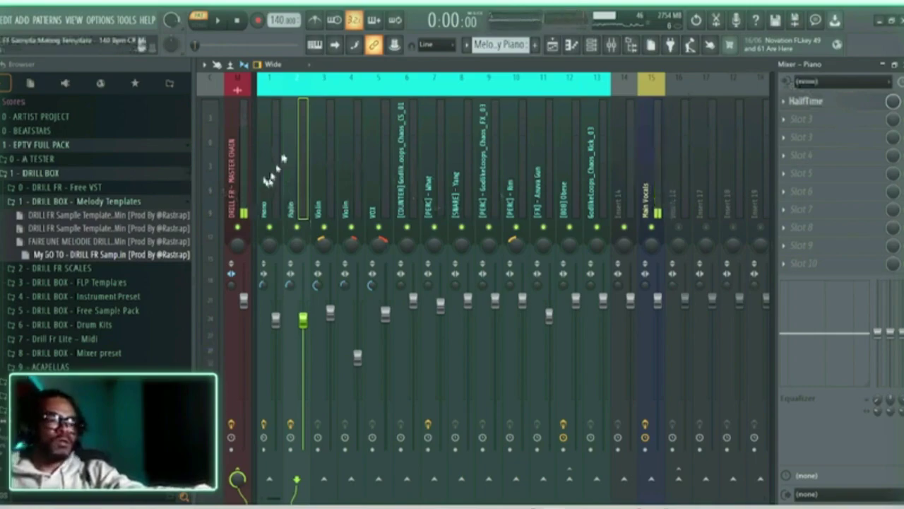
click(327, 162)
click(299, 167)
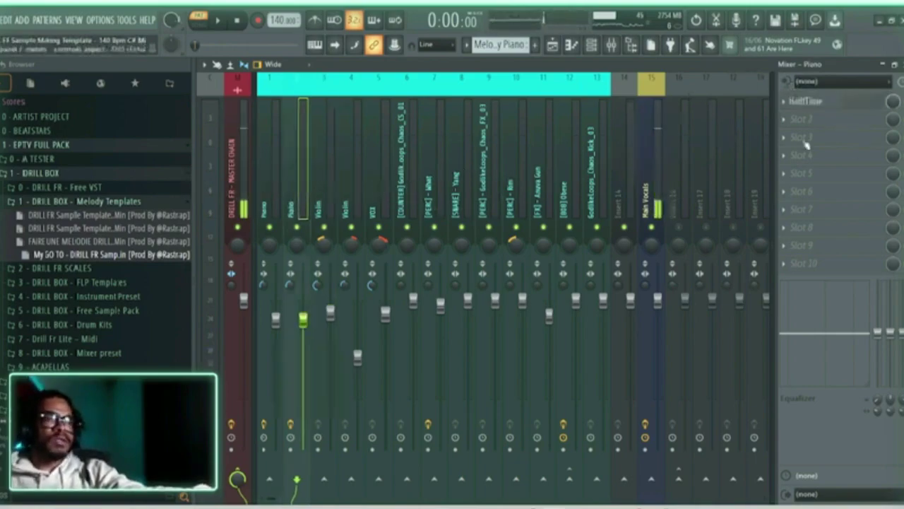
Load TDR Nova into slot 2 of the second Piano mixer track and enable its high-pass and low-pass filters.
middle_click(826, 123)
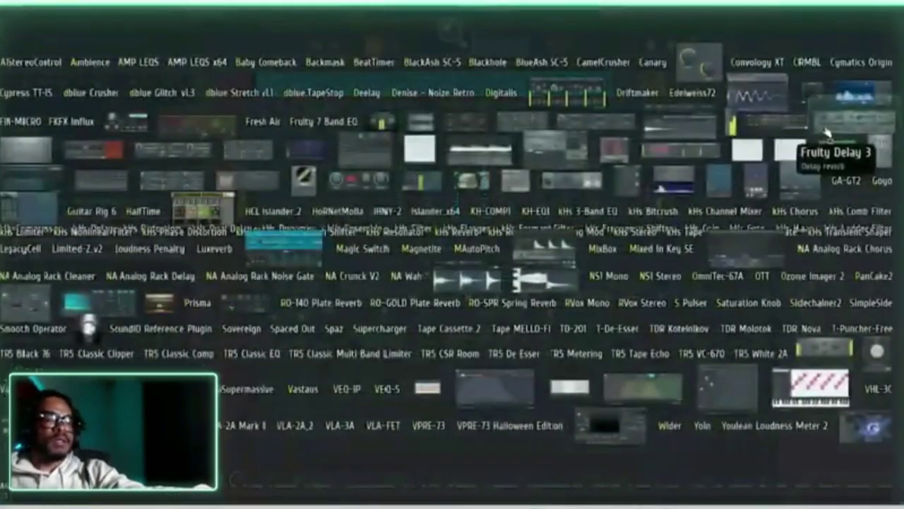
text(tdr)
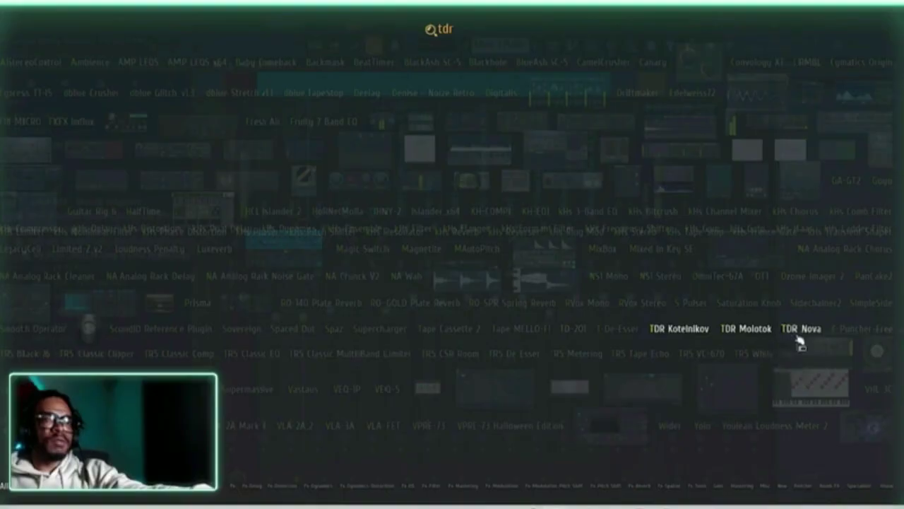
click(800, 329)
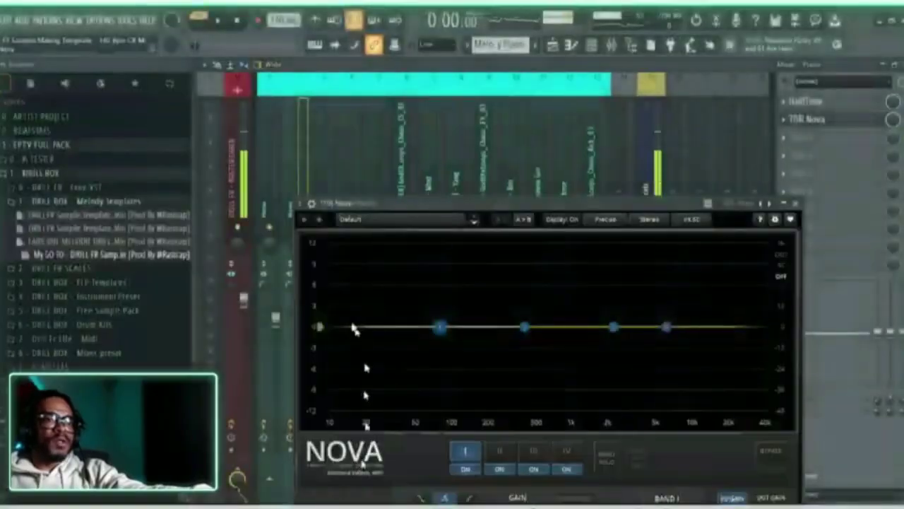
click(336, 497)
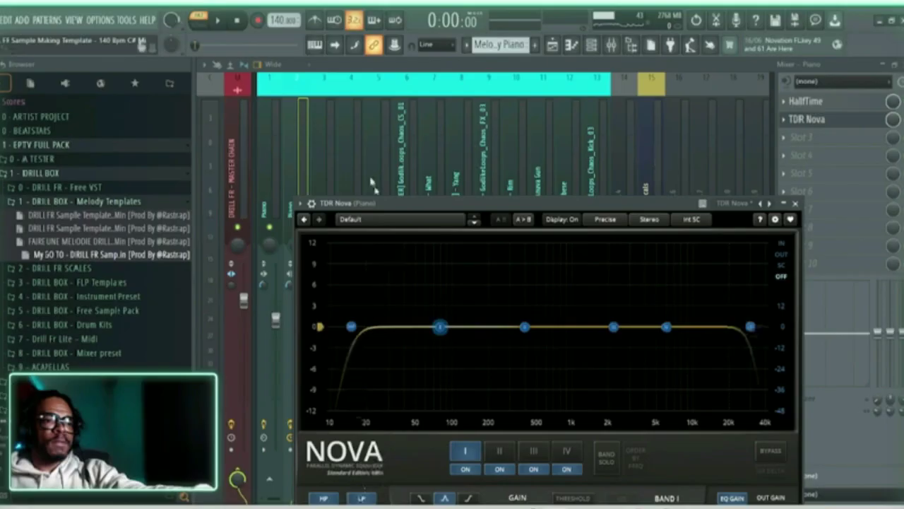
click(304, 161)
key(space)
key(space)
click(806, 120)
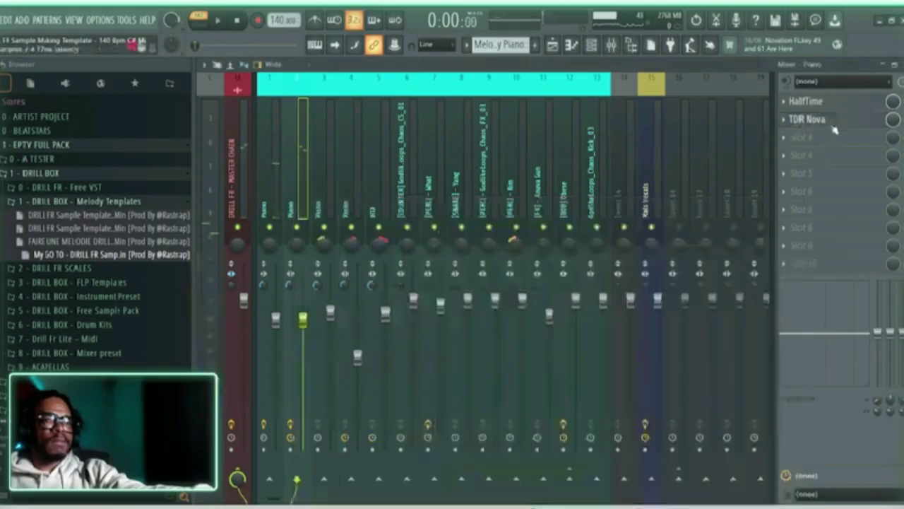
Set TDR Nova's analyzer source to Input, with its high-pass at about 190 Hz and its low-pass at about 1.3 kHz.
drag(352, 326, 396, 328)
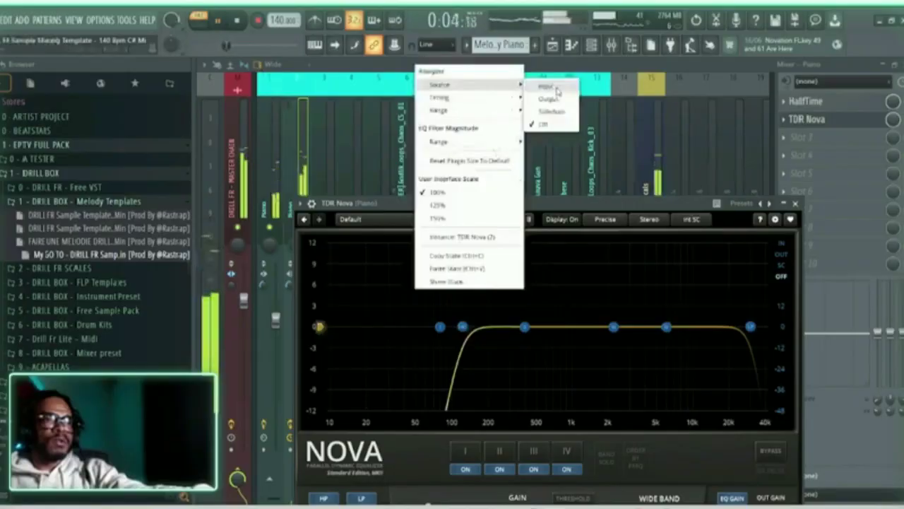
click(558, 89)
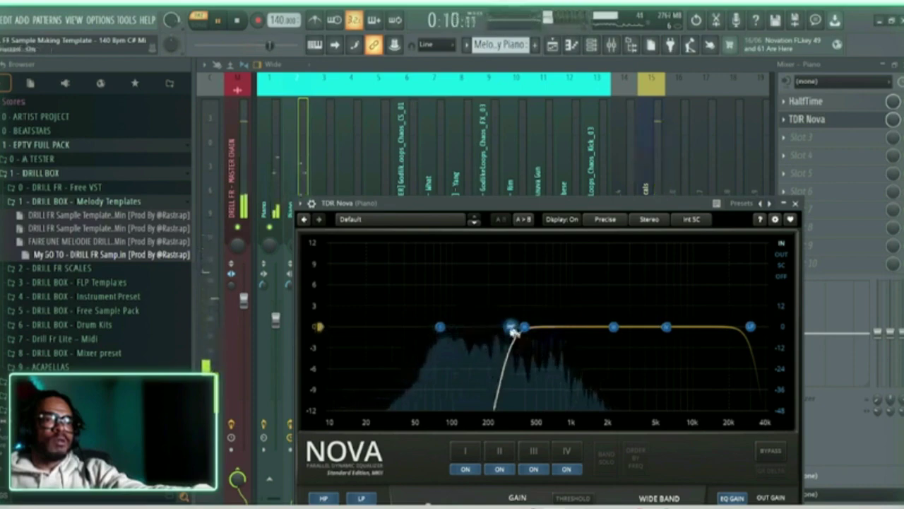
drag(515, 332, 497, 332)
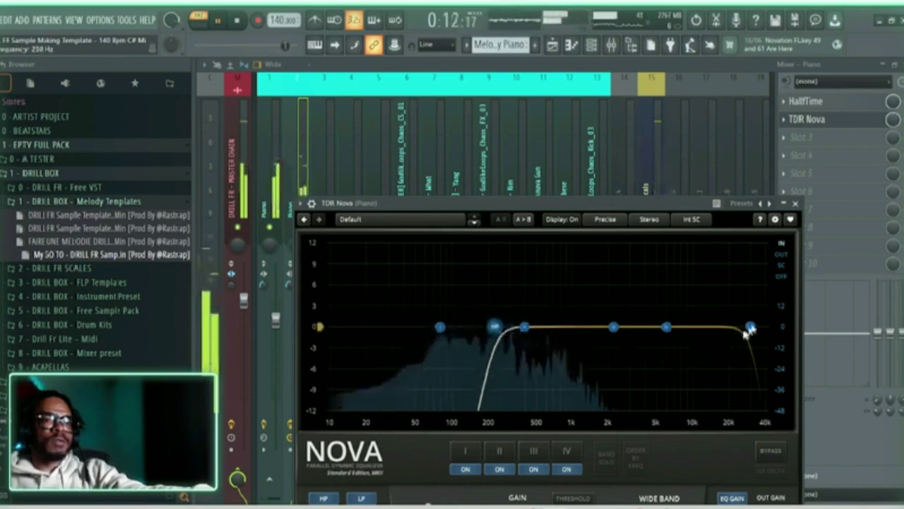
drag(749, 329, 590, 316)
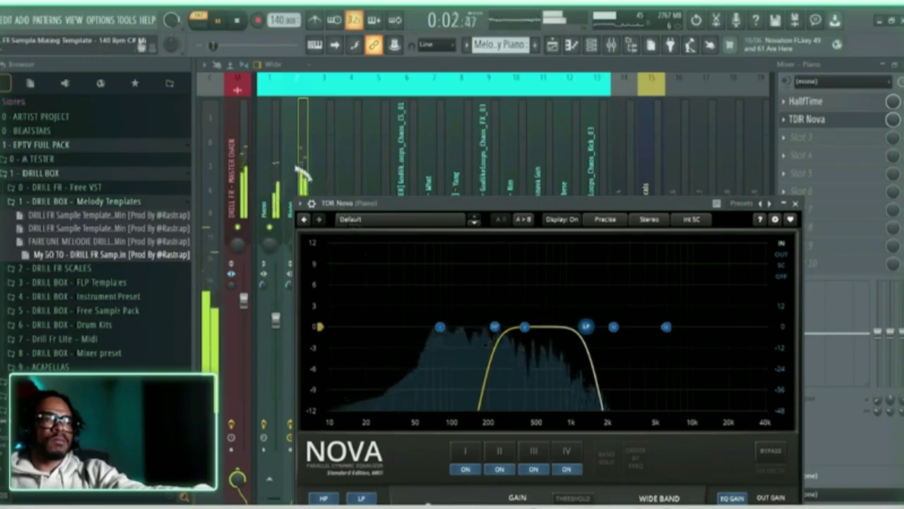
mouse_move(493, 327)
mouse_down()
mouse_move(509, 330)
mouse_move(486, 330)
mouse_up()
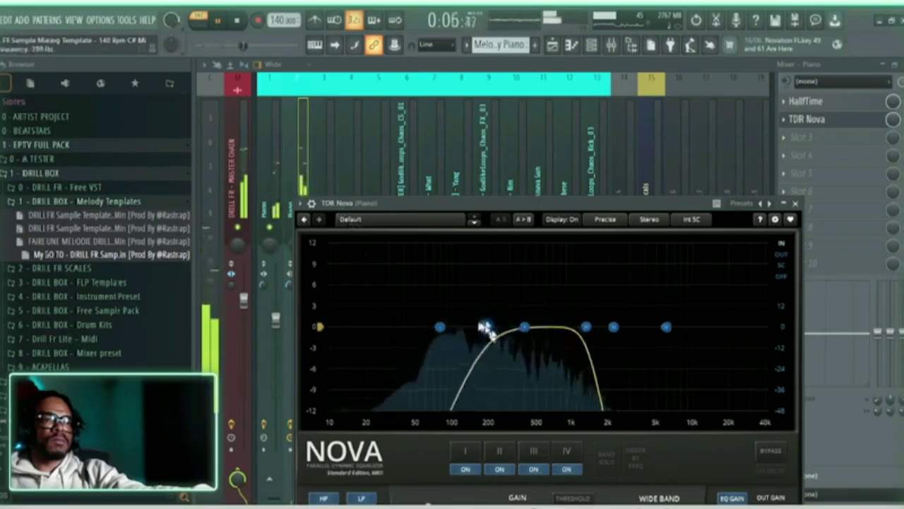
click(330, 177)
click(305, 205)
key(space)
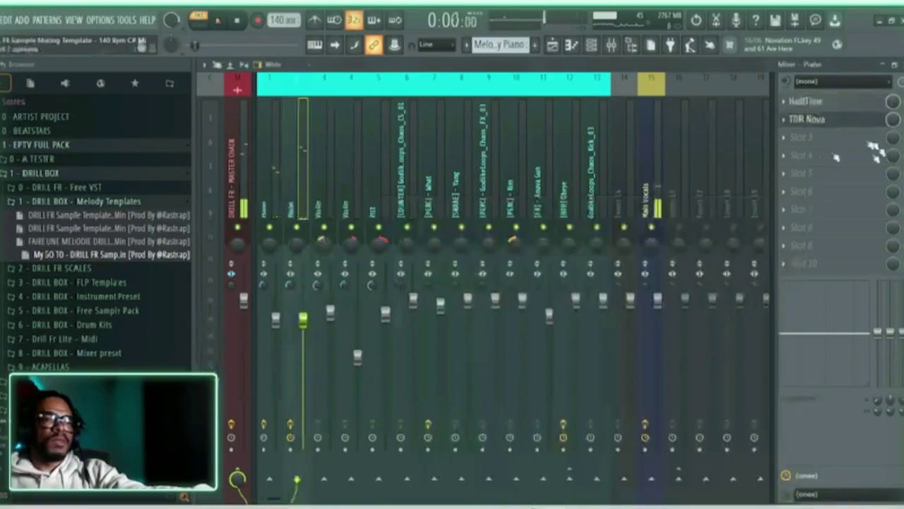
Try TDR Nova ahead of HalfTime in slot 1 of the second Piano track and play the result.
mouse_move(831, 104)
mouse_down()
mouse_move(830, 267)
mouse_move(830, 103)
mouse_up()
key(space)
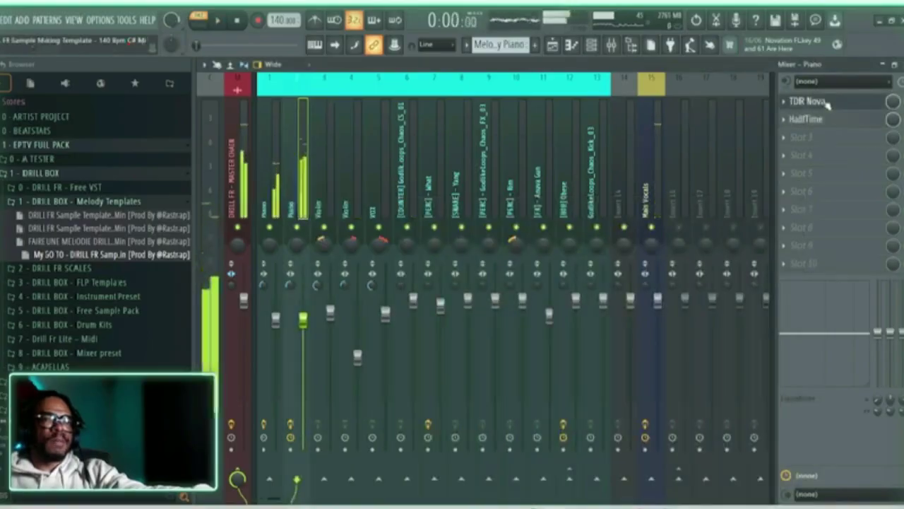
key(space)
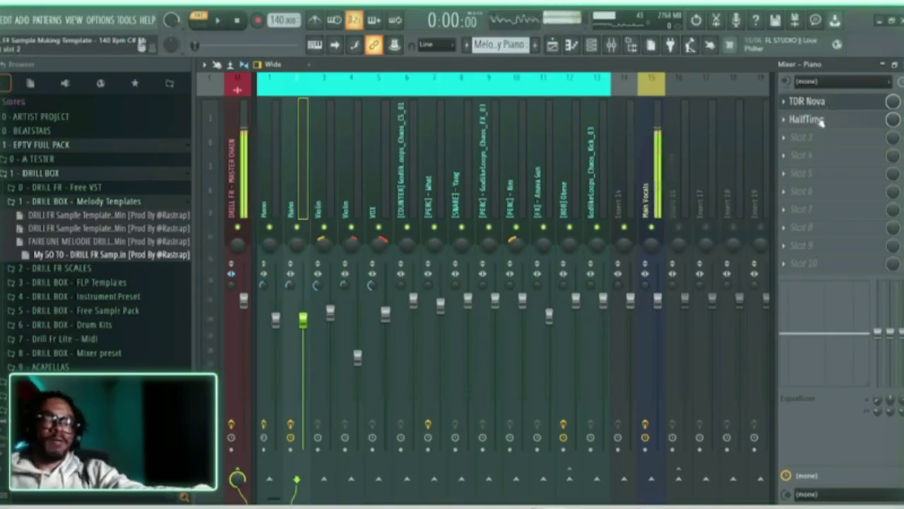
key(space)
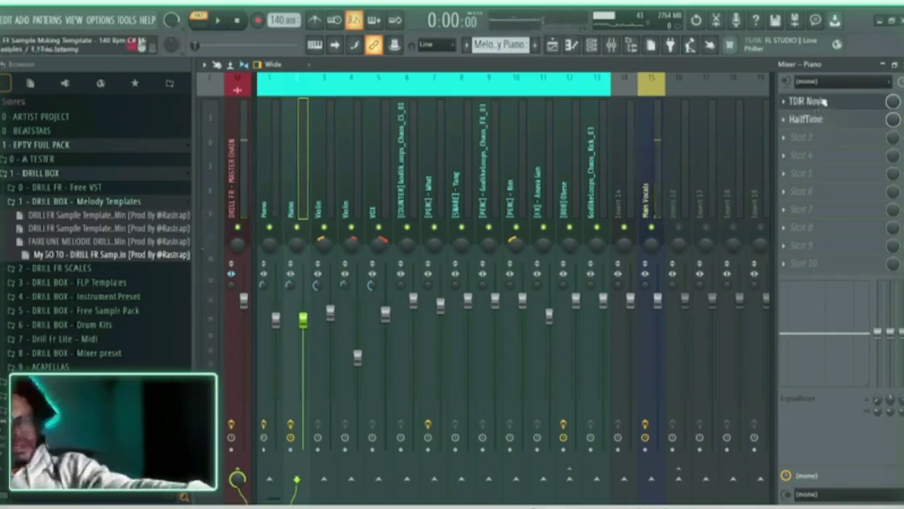
Lower TDR Nova's high-pass cutoff on the second Piano track to about 130 Hz while listening to the layers.
click(822, 102)
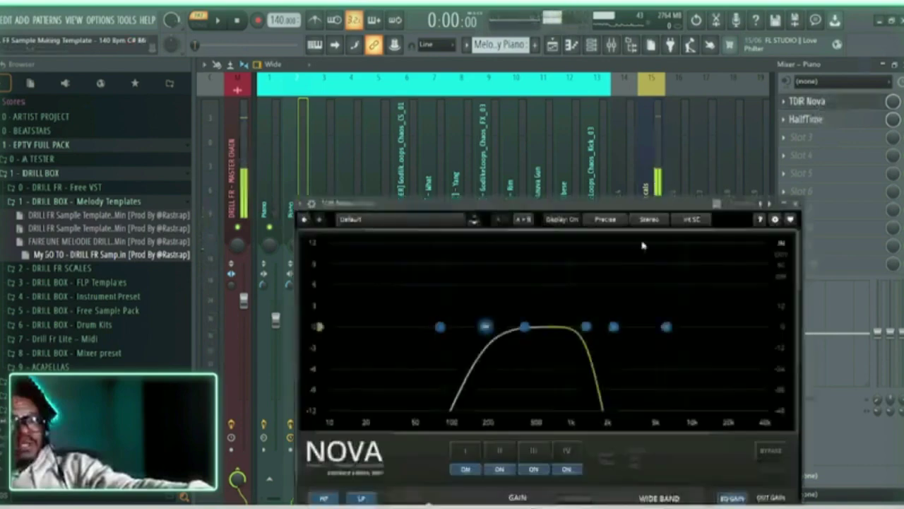
drag(480, 331, 445, 338)
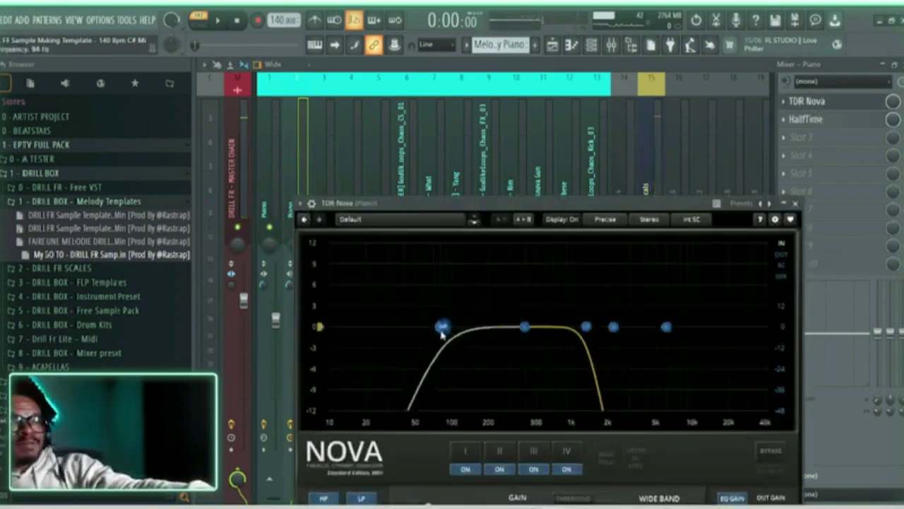
click(228, 23)
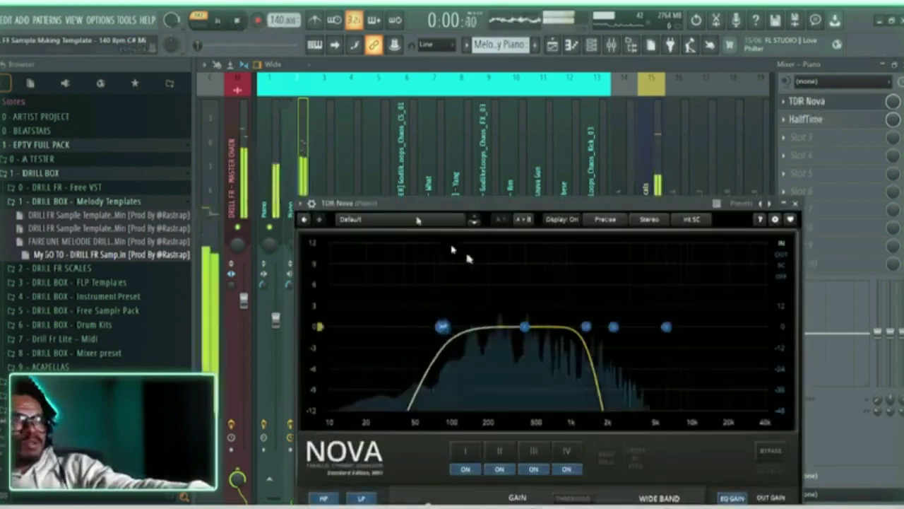
drag(441, 336, 466, 339)
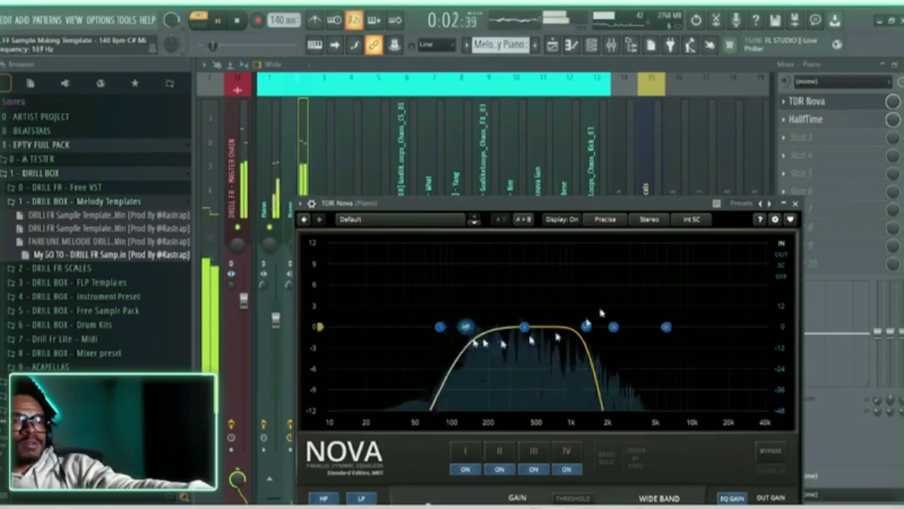
click(821, 105)
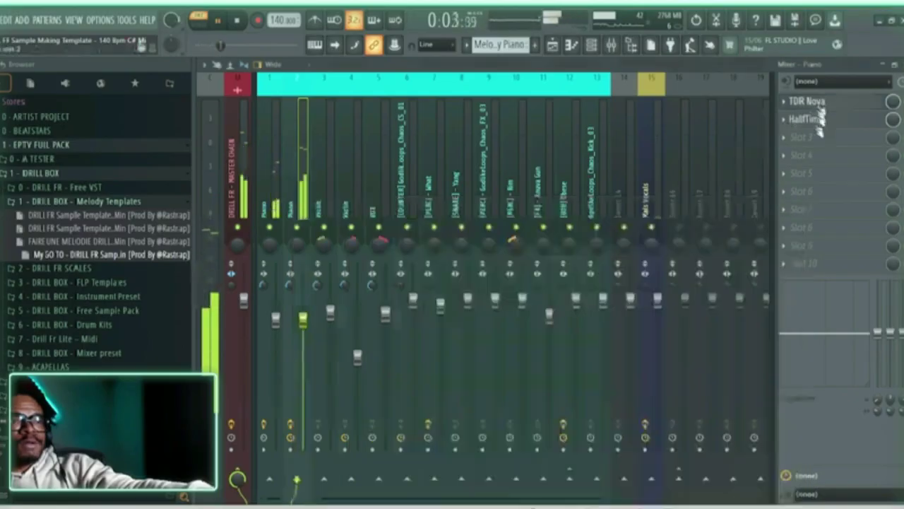
click(239, 21)
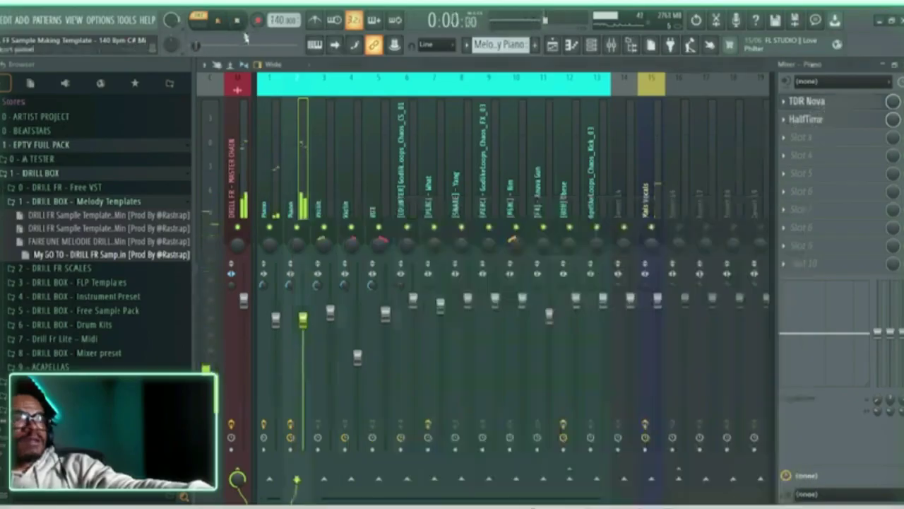
Move TDR Nova back below HalfTime into slot 2 and set its high-pass cutoff to about 150 Hz during playback.
click(814, 103)
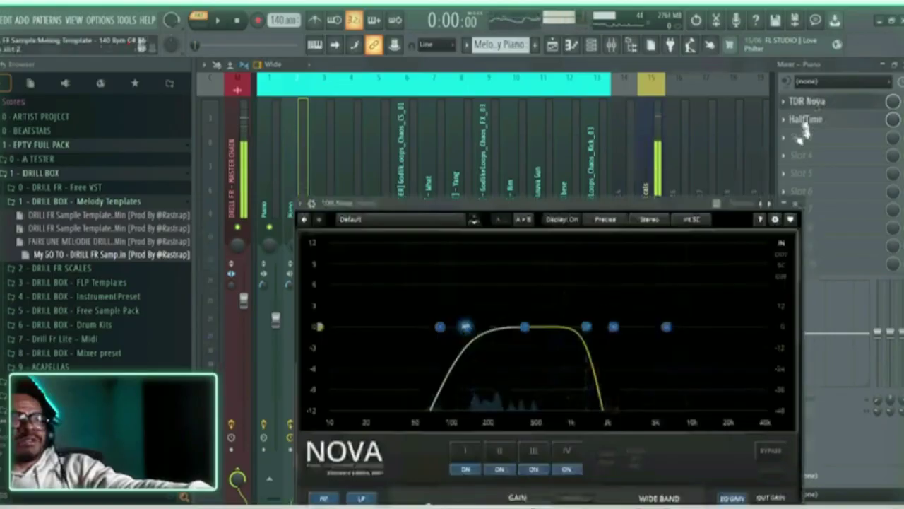
click(816, 104)
key(space)
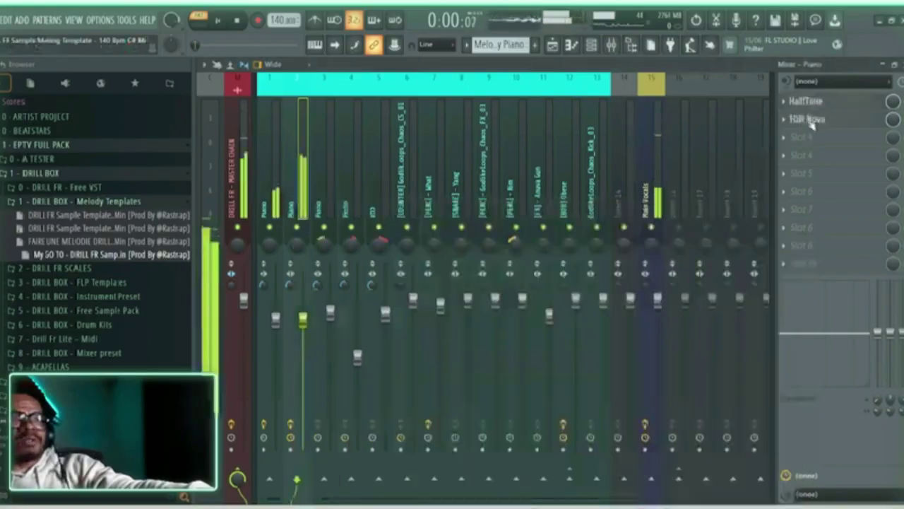
click(811, 122)
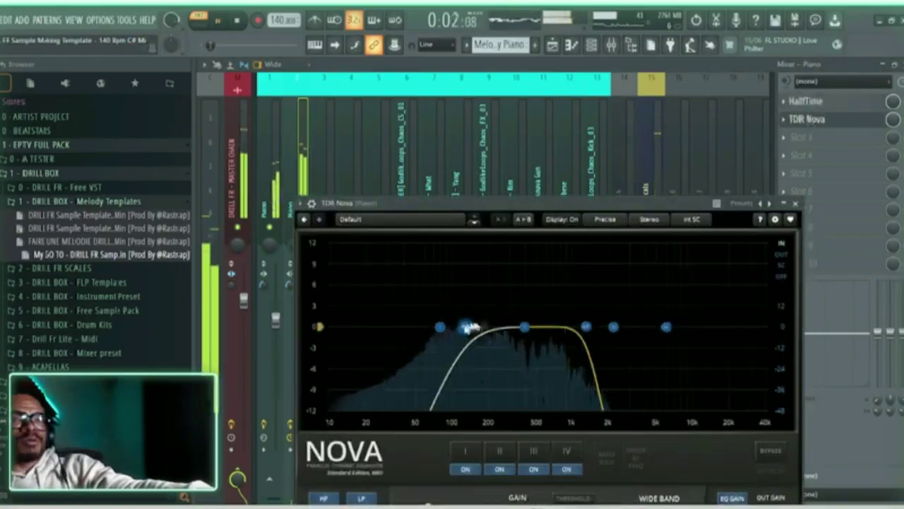
mouse_move(467, 327)
mouse_down()
mouse_move(485, 329)
mouse_move(472, 327)
mouse_up()
key(space)
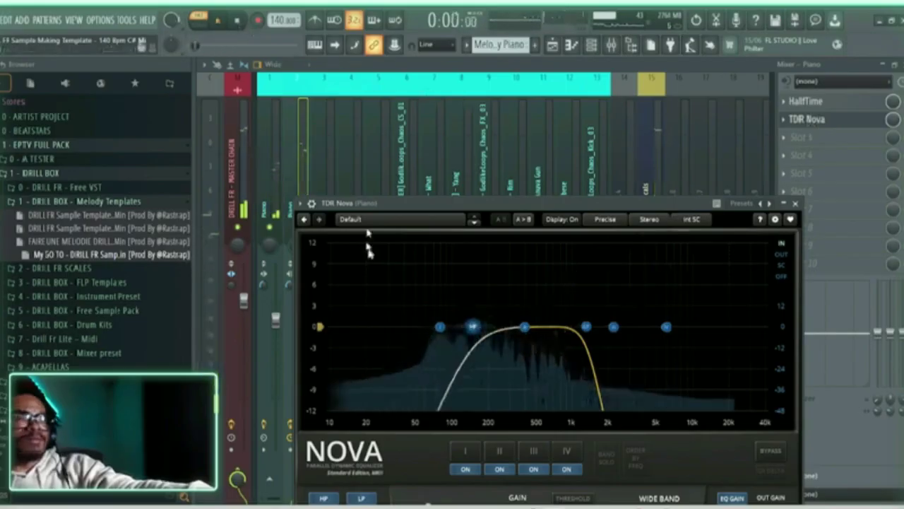
Load TDR Nova into slot 2 of the first Piano mixer track, below HalfTime.
click(305, 171)
click(275, 192)
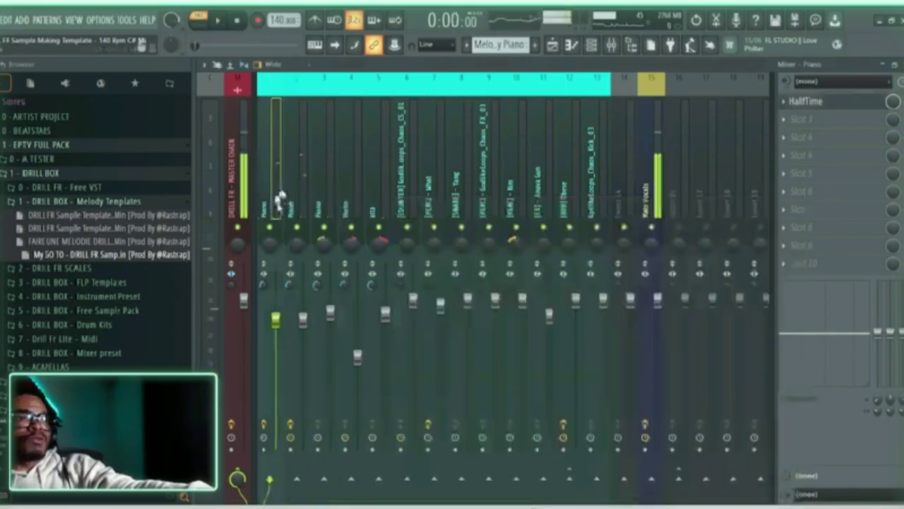
click(835, 106)
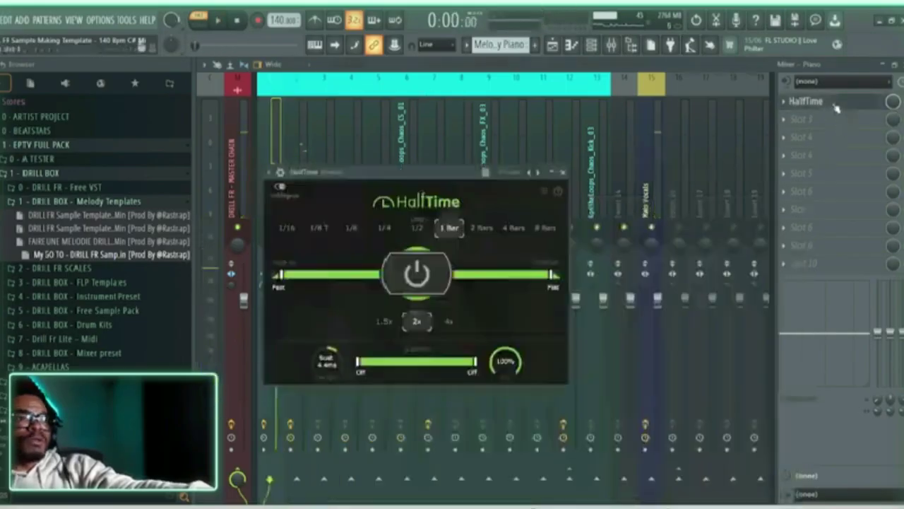
click(786, 121)
click(792, 123)
key(F8)
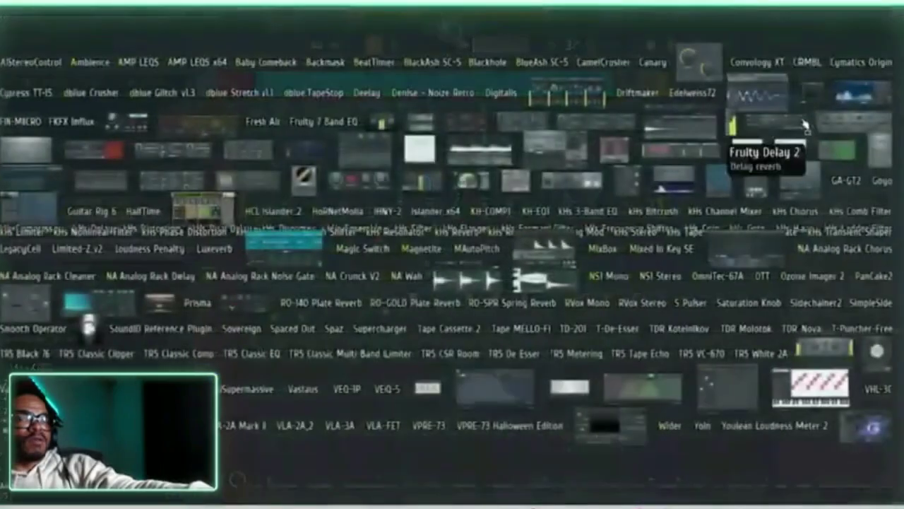
text(tdr)
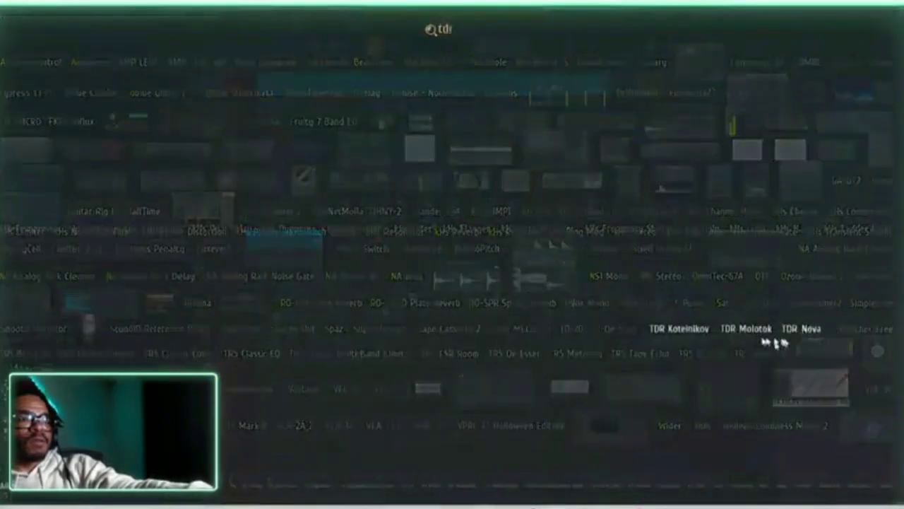
click(802, 330)
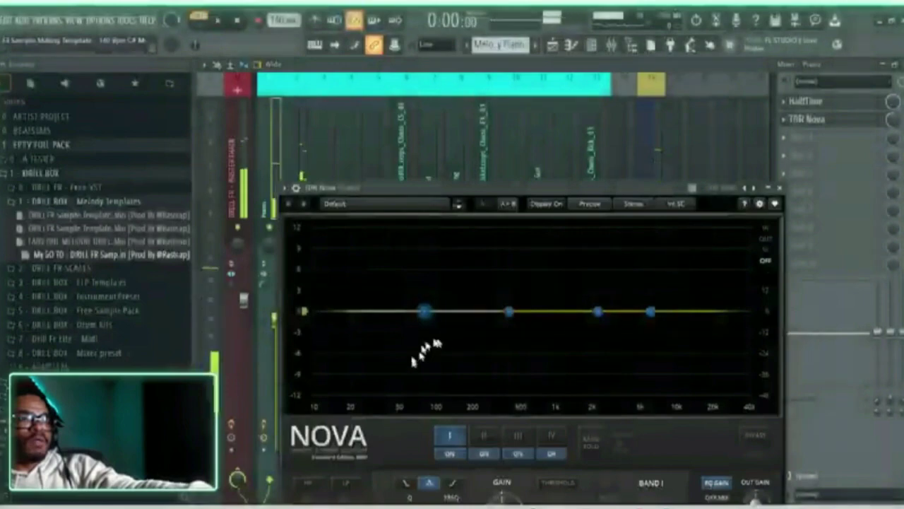
Set the new TDR Nova's analyzer source to Input and enable its high-pass and low-pass filters.
right_click(418, 352)
mouse_move(472, 147)
click(543, 148)
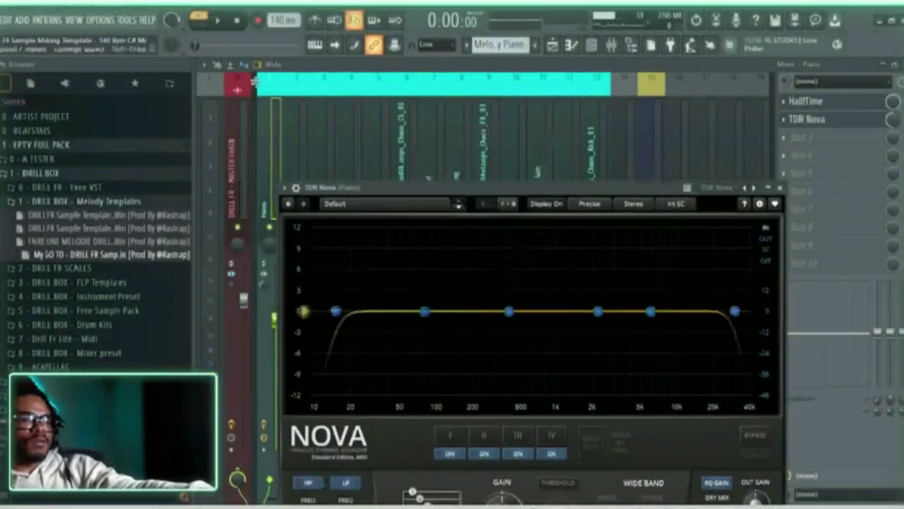
During playback, set the first Piano track's high-pass to about 1.5 kHz and low-pass to about 28 kHz, then select the second Piano track.
click(213, 22)
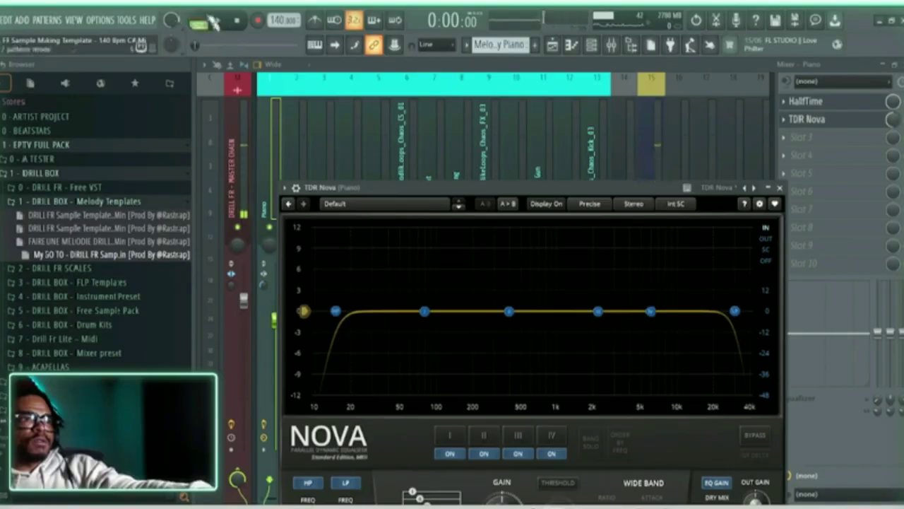
drag(335, 311, 383, 311)
drag(735, 311, 668, 311)
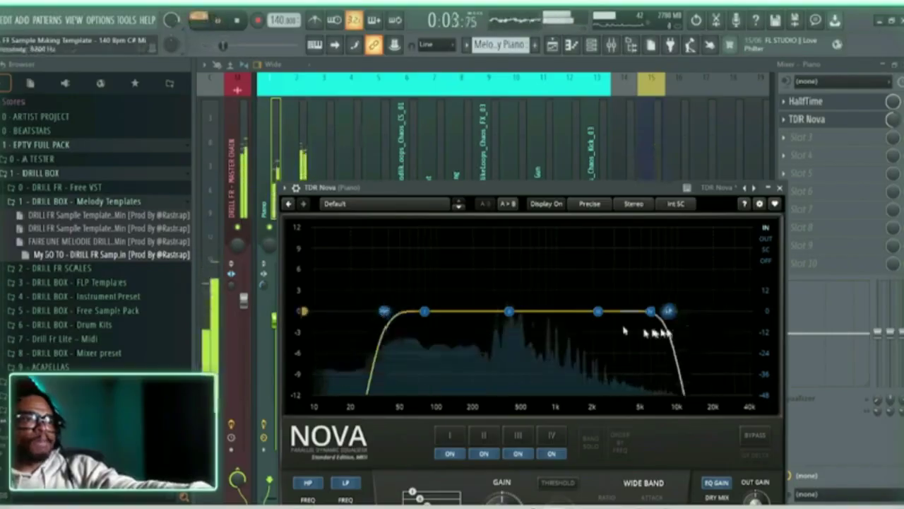
drag(386, 311, 582, 315)
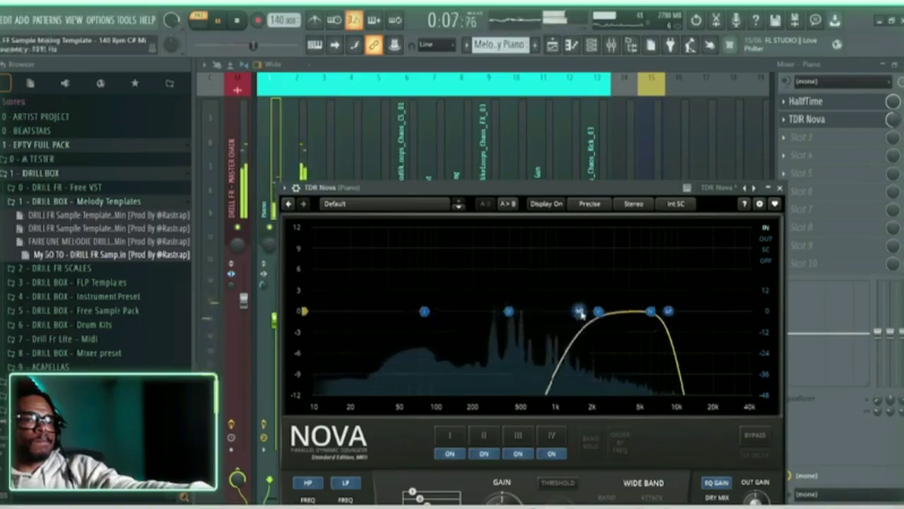
drag(668, 311, 729, 310)
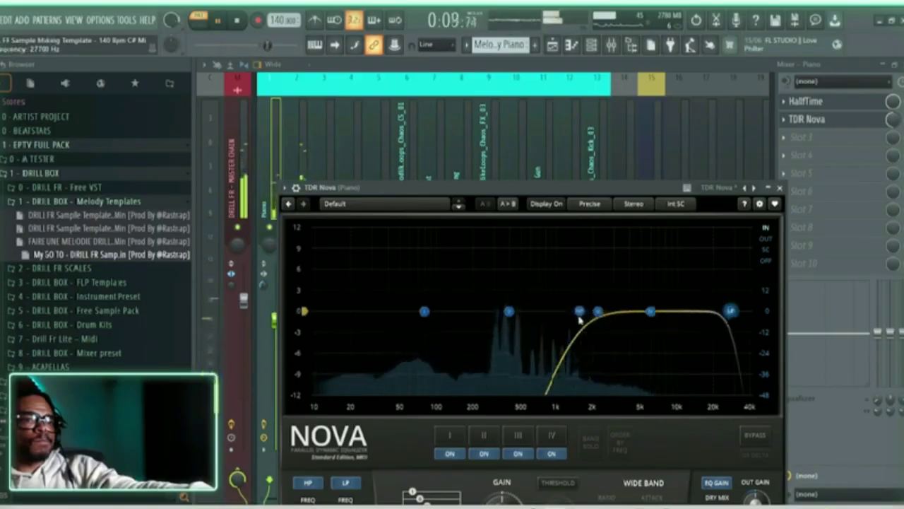
click(291, 164)
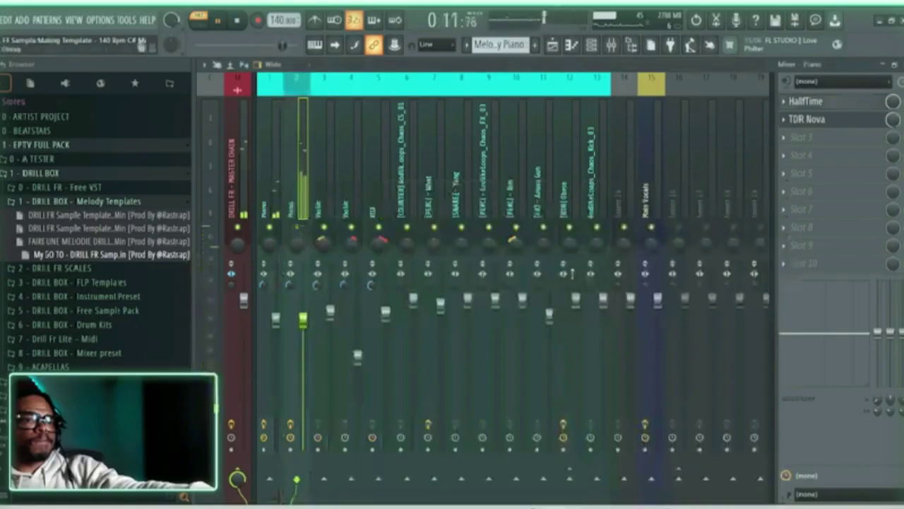
Compare the TDR Nova filter curves of the two Piano mixer tracks during playback.
click(813, 119)
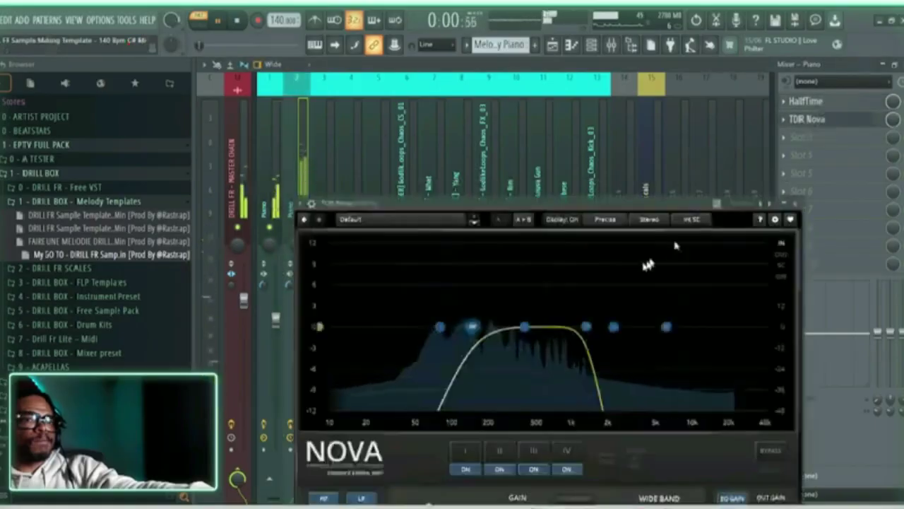
click(283, 162)
click(834, 122)
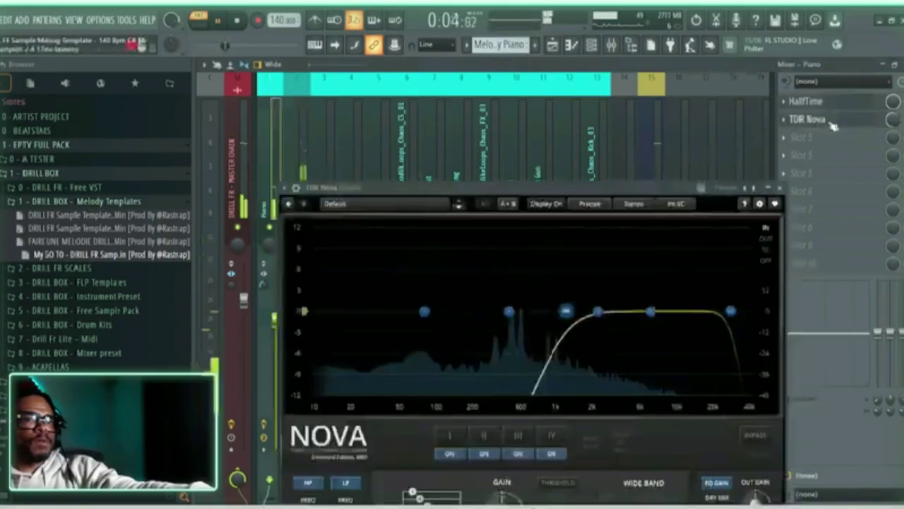
click(880, 128)
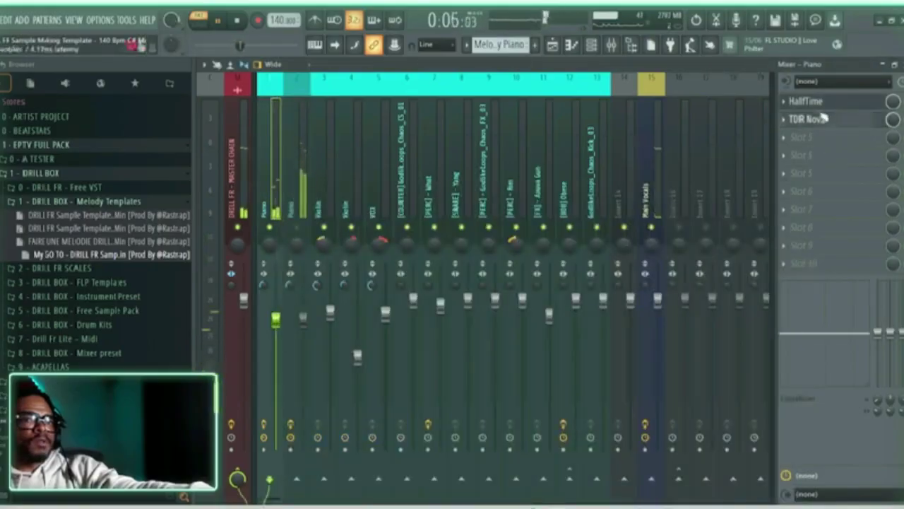
click(311, 198)
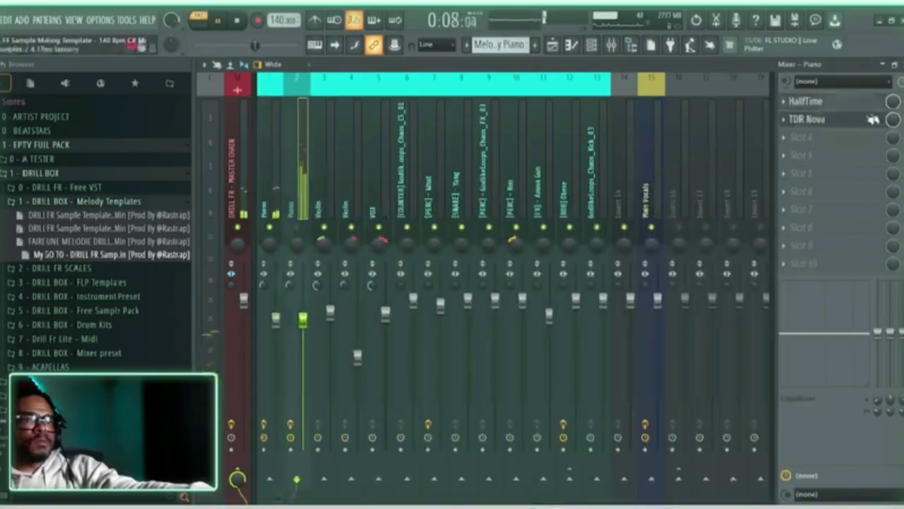
click(275, 192)
On the first Piano track's TDR Nova, set high-pass to about 250 Hz, band II to about +2 dB at 400 Hz and low-pass to about 6 kHz.
click(823, 122)
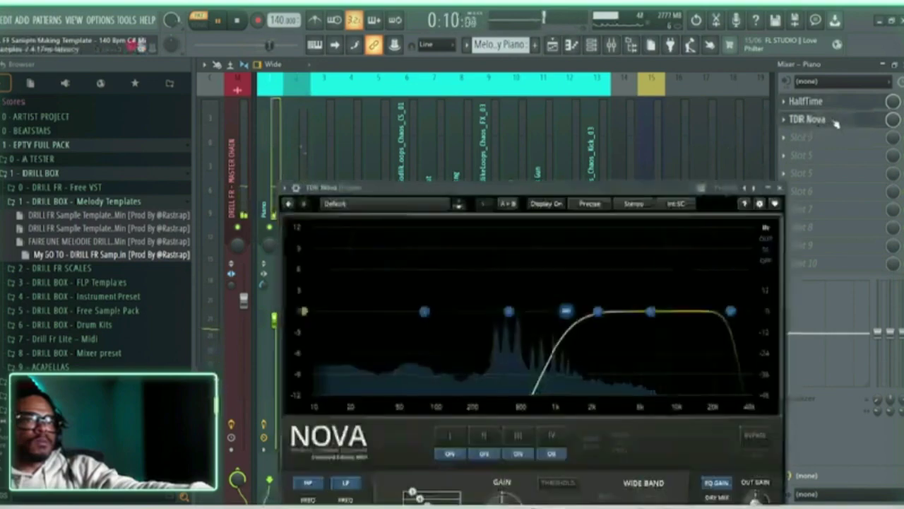
drag(566, 313, 513, 301)
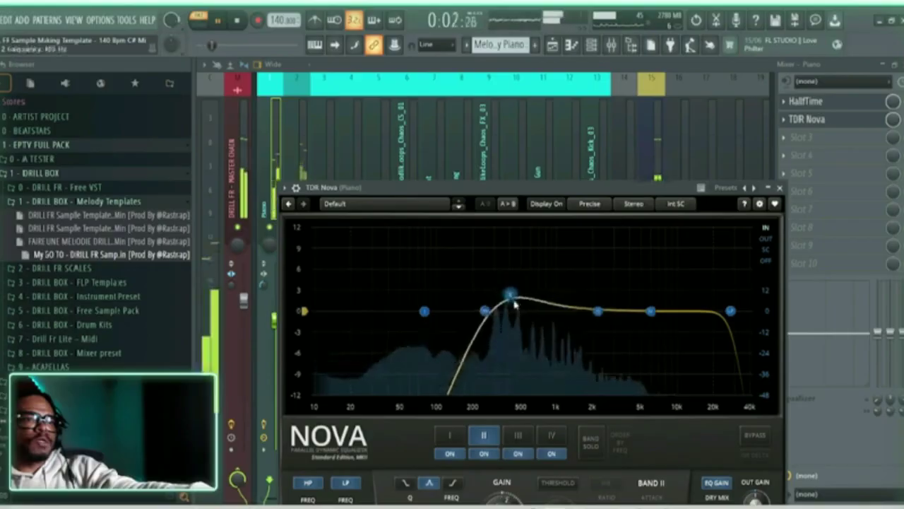
drag(730, 312, 648, 312)
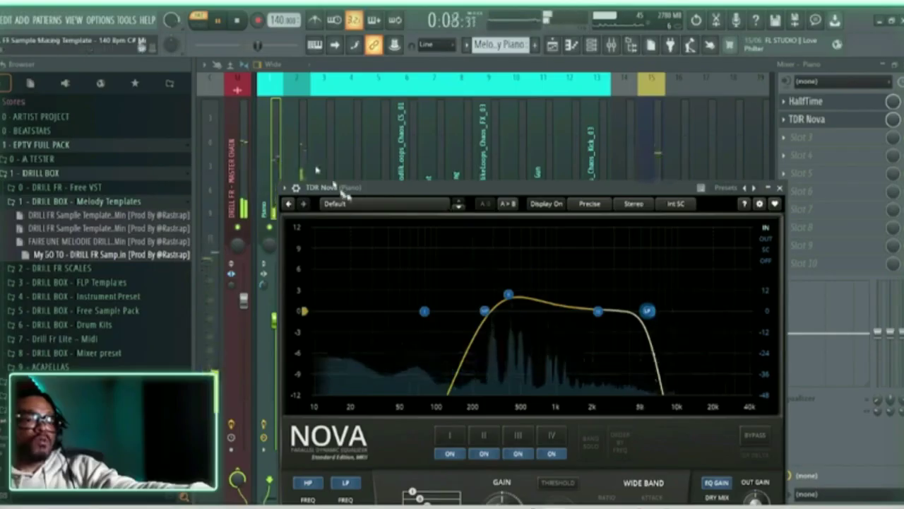
key(Escape)
Lower the second Piano track's fader slightly during playback, reselect the first Piano track and stop playback.
click(302, 317)
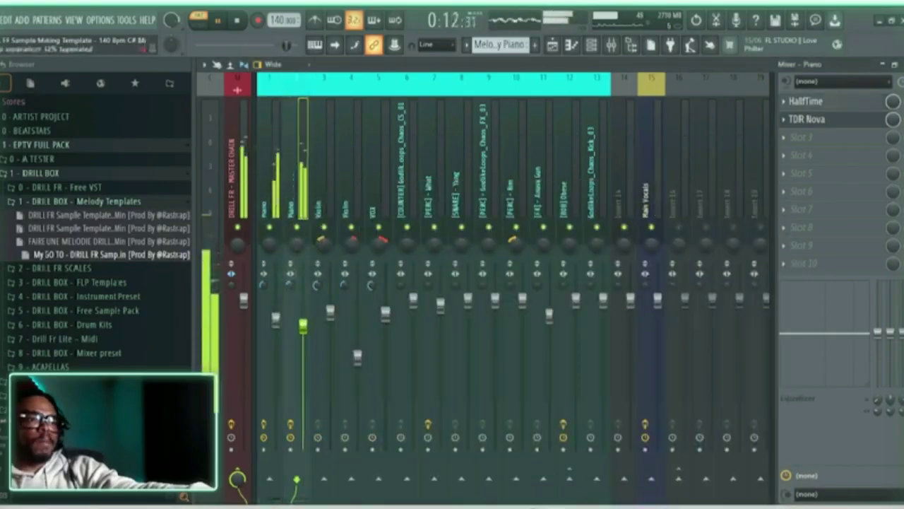
click(276, 286)
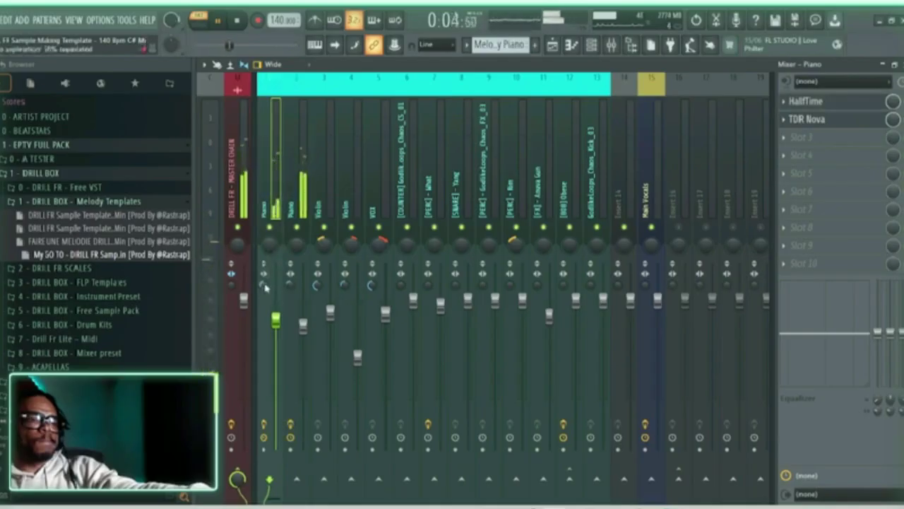
key(space)
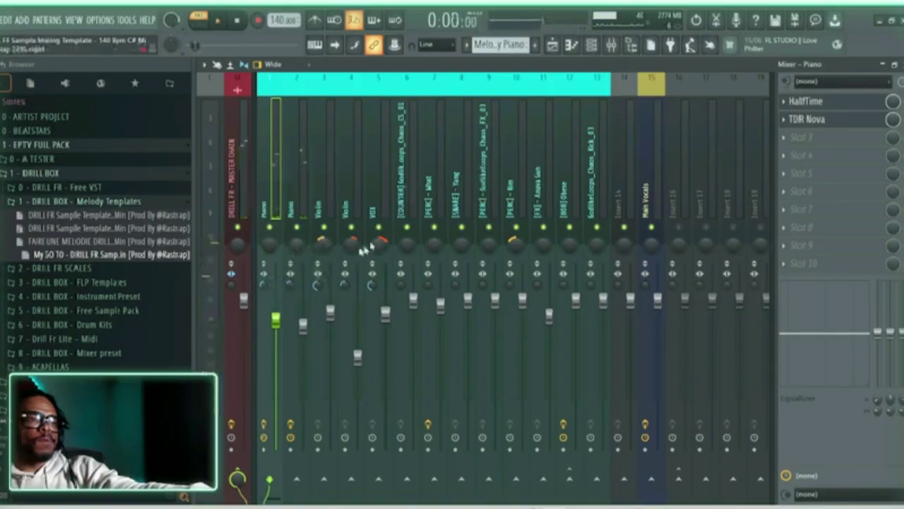
Check the melody channels' mixer routing in the channel rack and bring up the first Violin mixer track during playback.
key(F5)
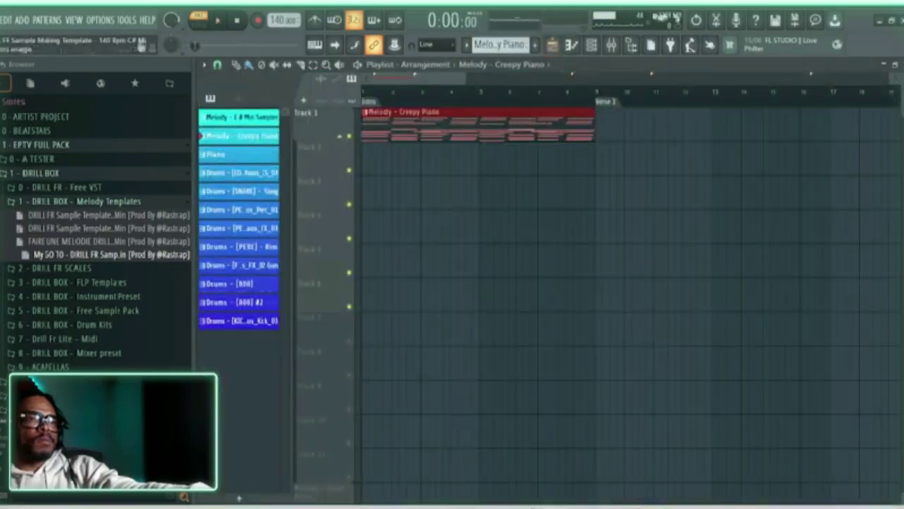
click(592, 45)
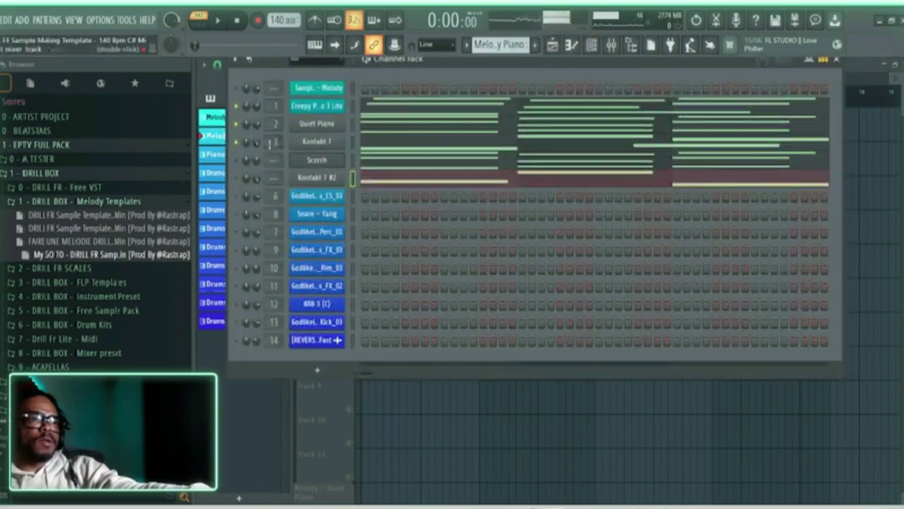
key(space)
click(611, 45)
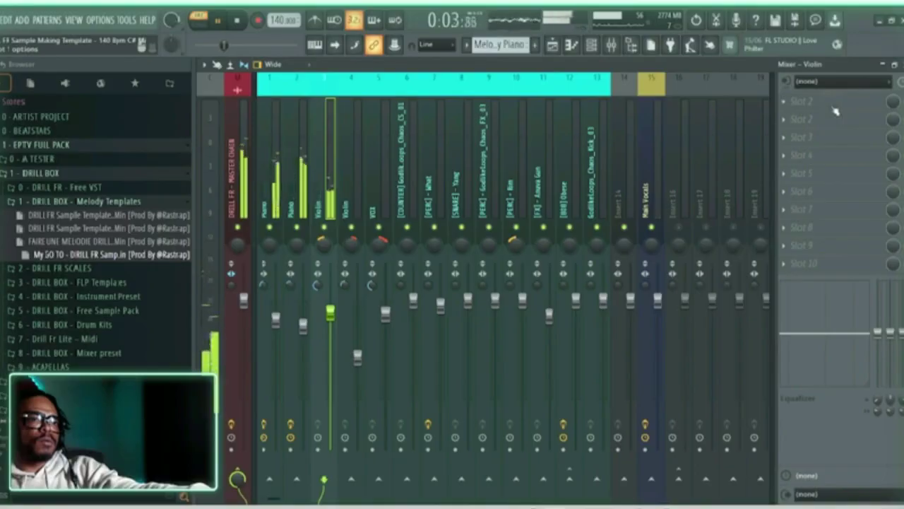
Load TDR Nova into slot 1 of the first Violin mixer track by searching the plugin picker for "tdr".
key(shift+F8)
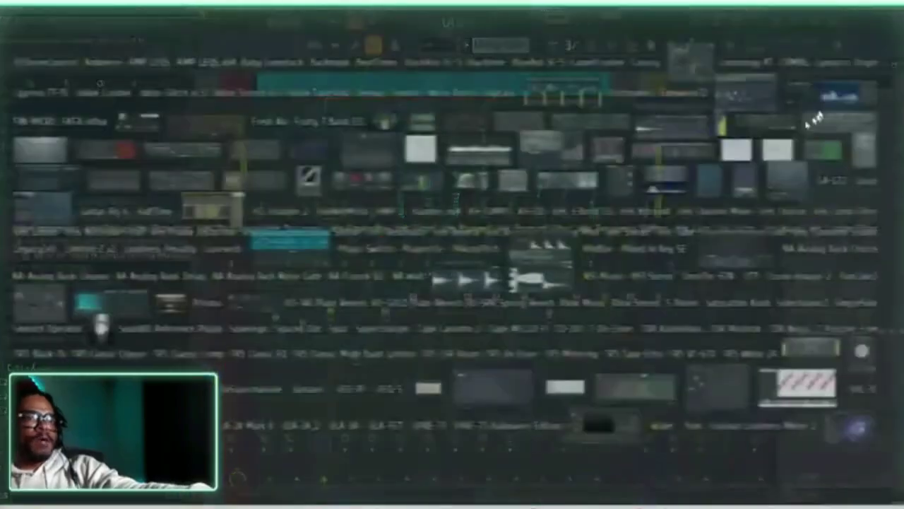
drag(756, 99, 811, 130)
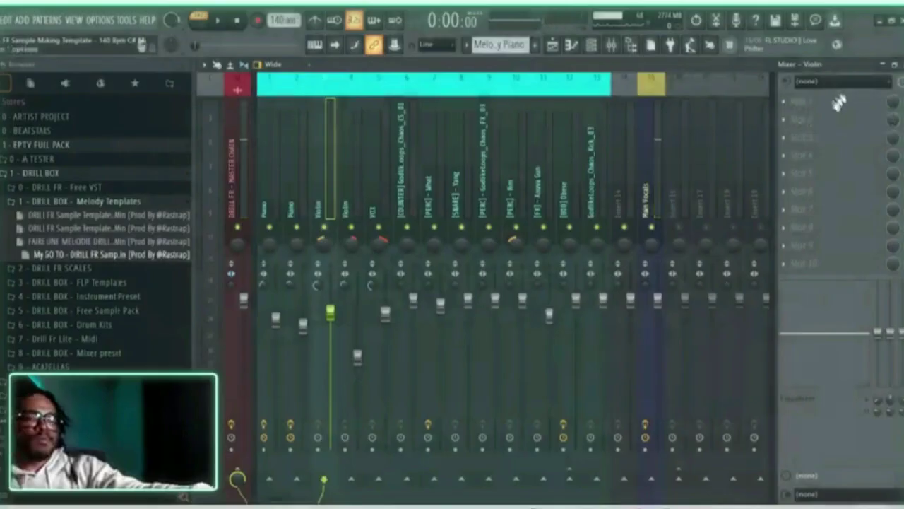
key(shift+F8)
text(t)
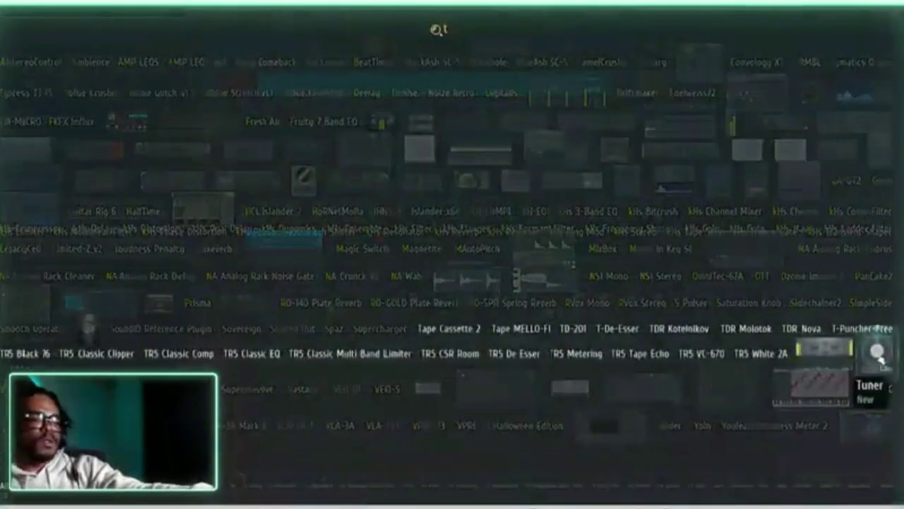
text(dr)
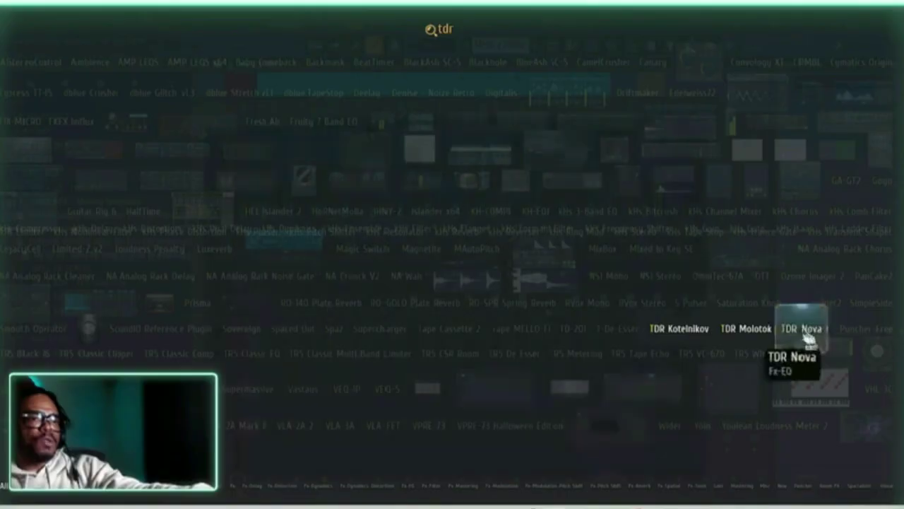
click(808, 338)
Enable the high-pass and low-pass filters in the Violin track's TDR Nova.
click(232, 405)
click(269, 404)
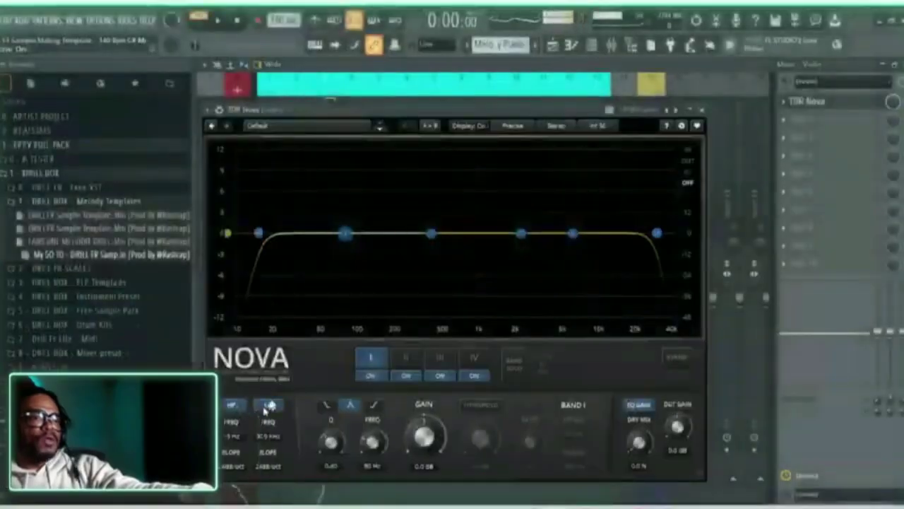
right_click(349, 270)
mouse_move(387, 290)
click(497, 251)
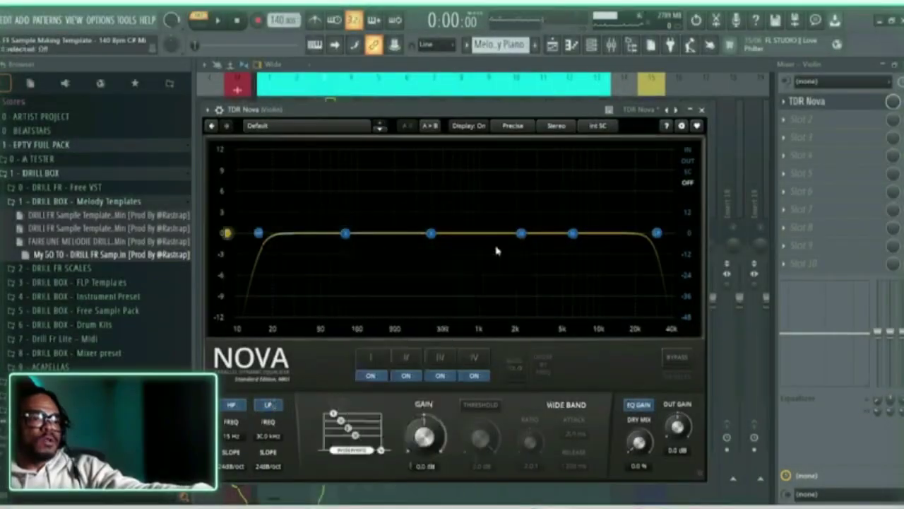
Set the Violin TDR Nova's analyzer source to Input and raise its high-pass cutoff to about 740 Hz during playback.
drag(259, 235, 362, 242)
key(space)
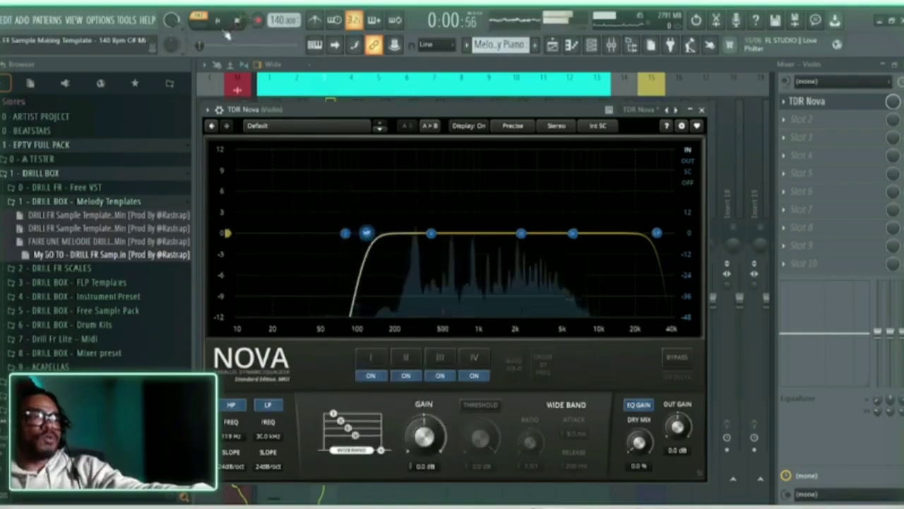
drag(360, 236, 460, 251)
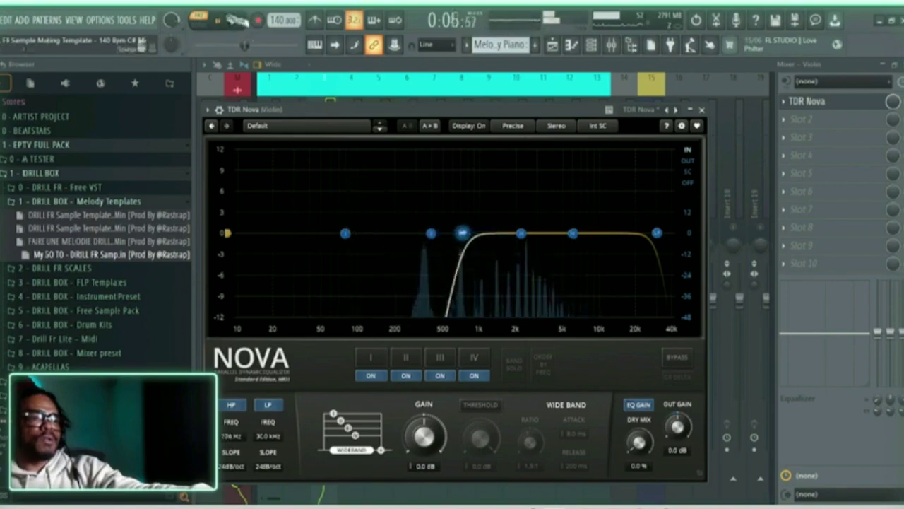
key(space)
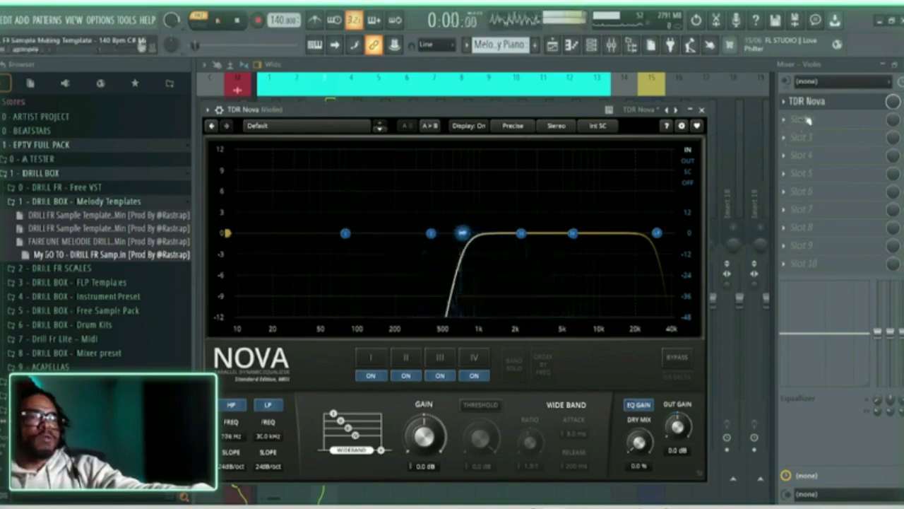
Load MixBox into slot 2 of the Violin mixer track, below TDR Nova.
middle_click(808, 120)
text(m)
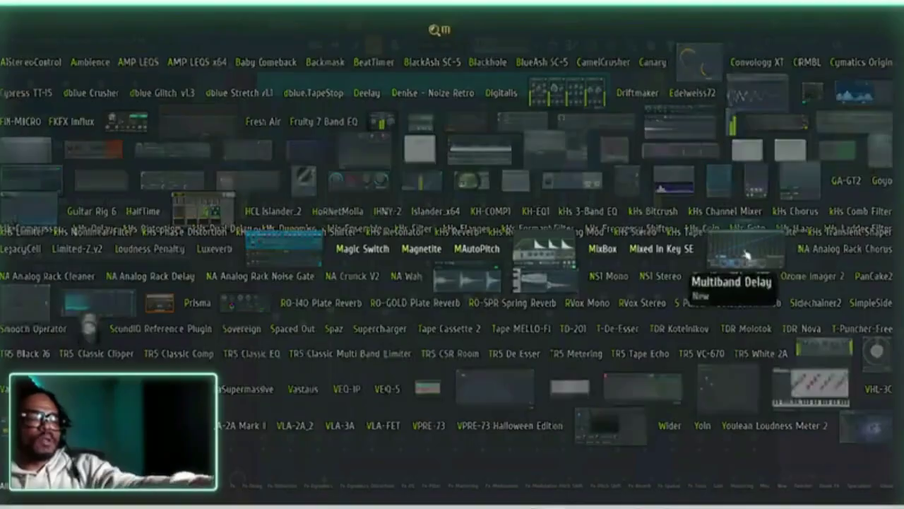
text(i)
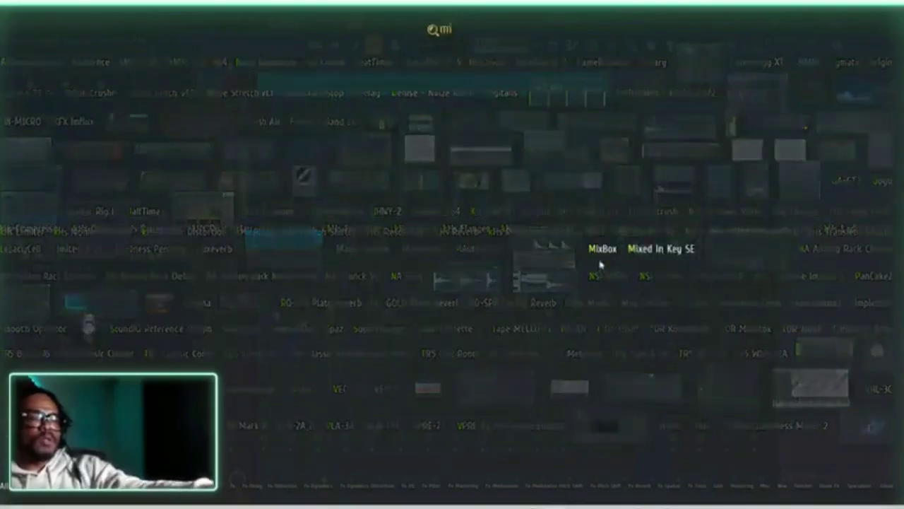
click(595, 255)
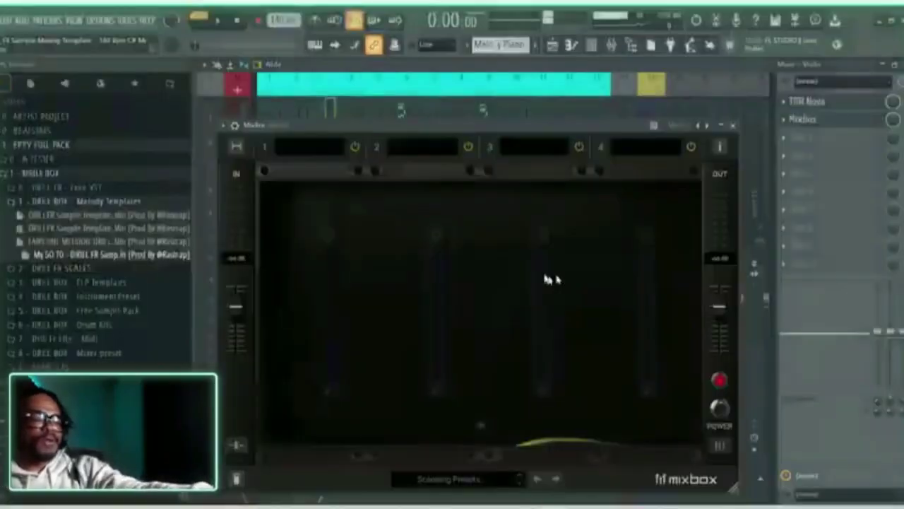
click(531, 507)
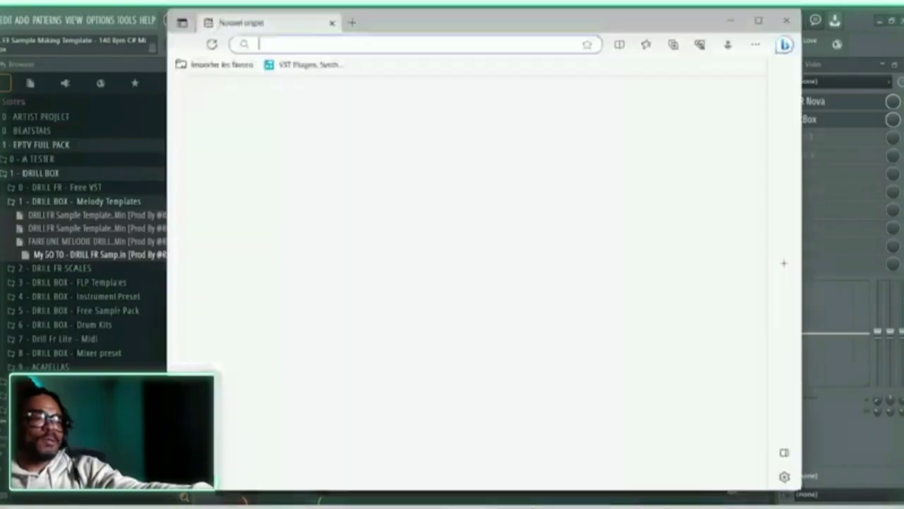
click(786, 20)
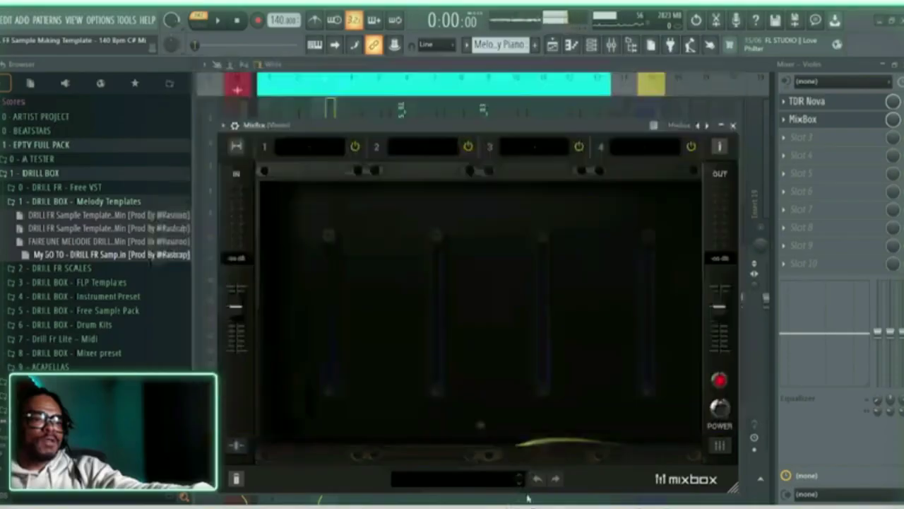
mouse_move(528, 499)
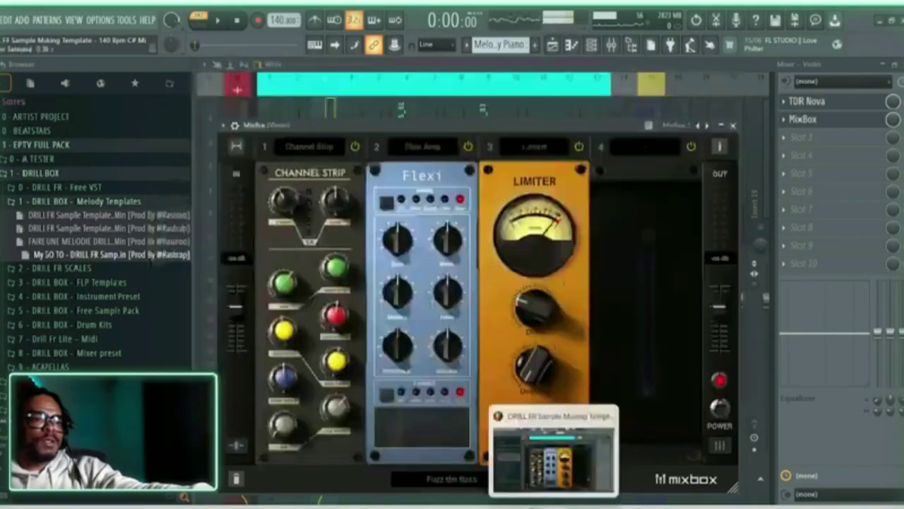
click(578, 505)
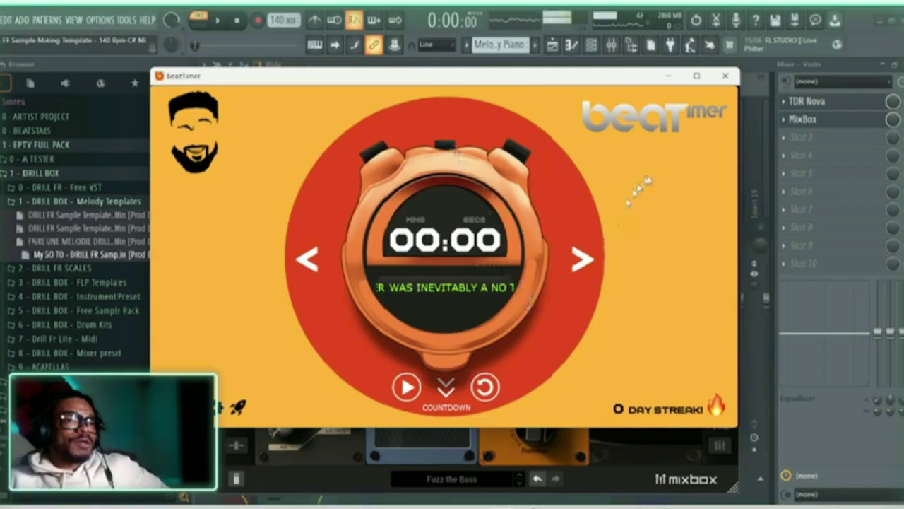
click(669, 76)
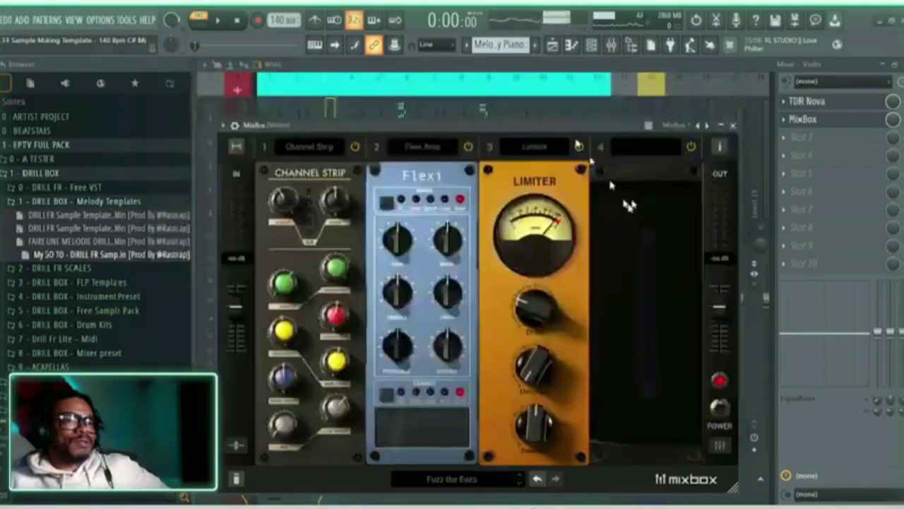
Load the Dramatic Strings preset from MixBox's Synth category on the Violin track.
click(455, 484)
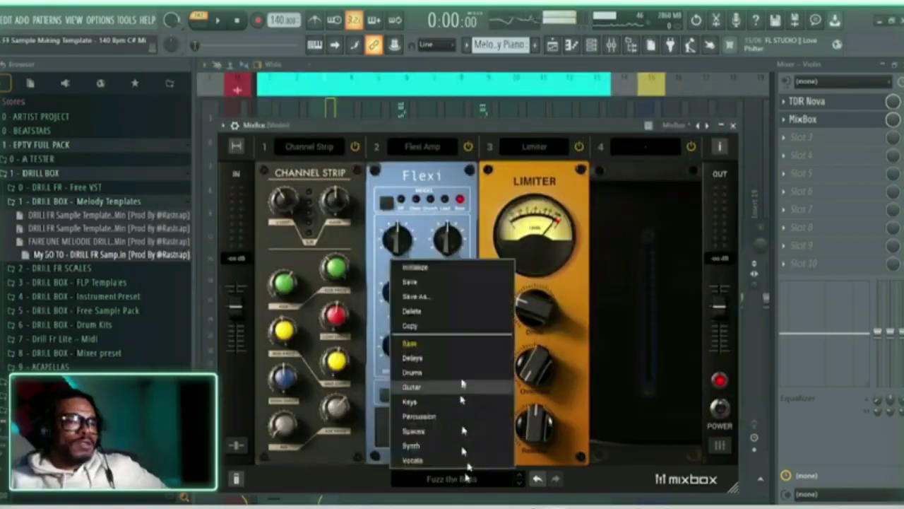
mouse_move(464, 391)
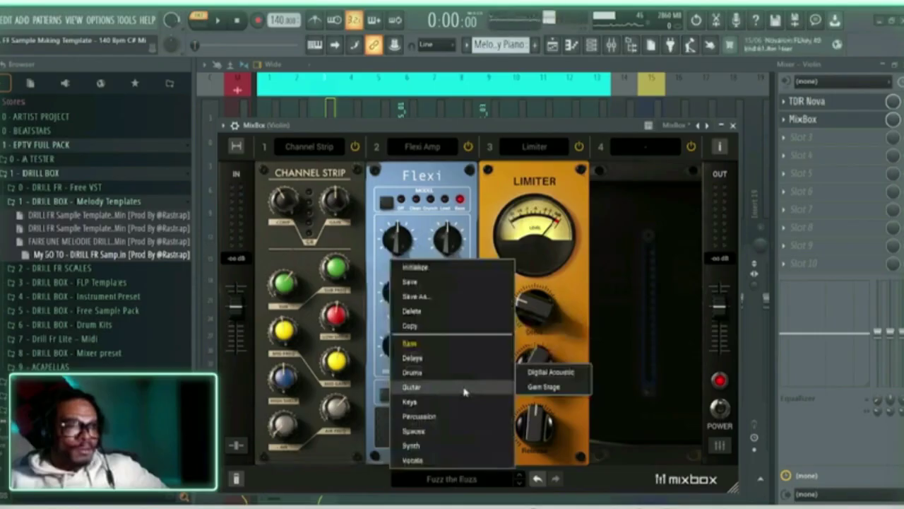
mouse_move(467, 431)
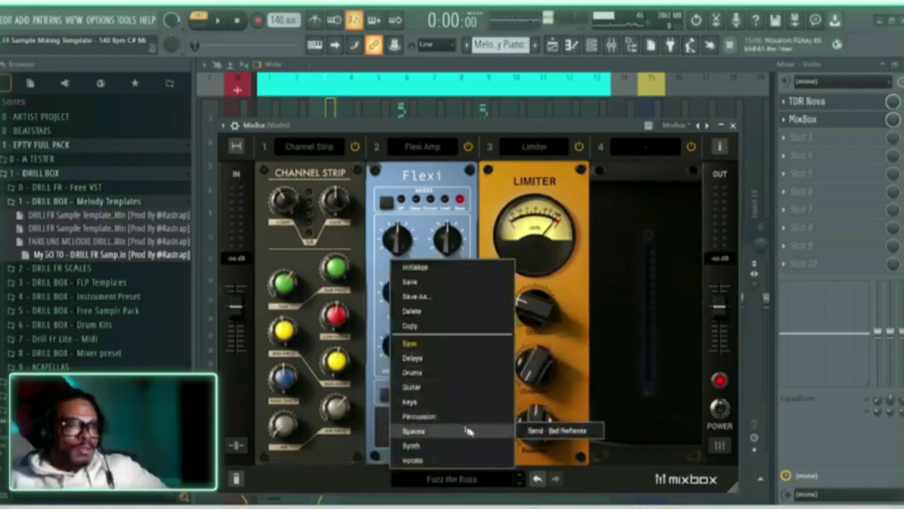
mouse_move(475, 448)
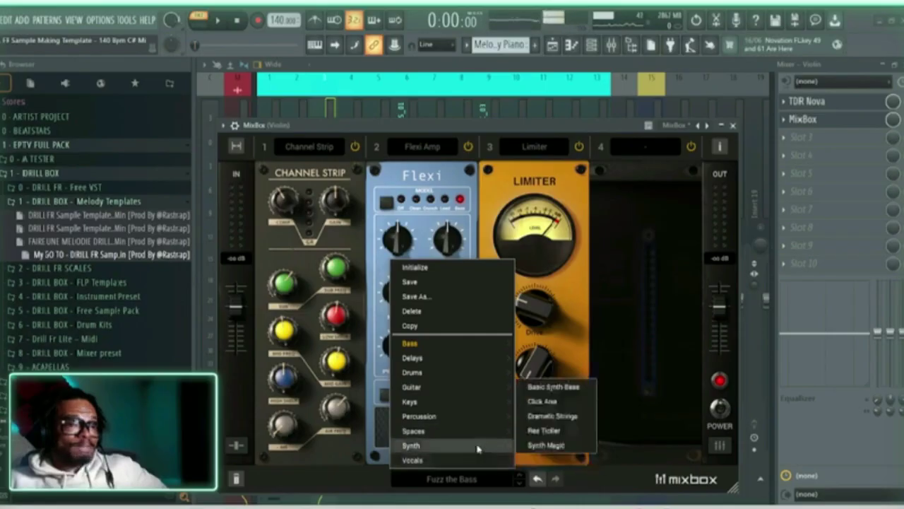
click(546, 417)
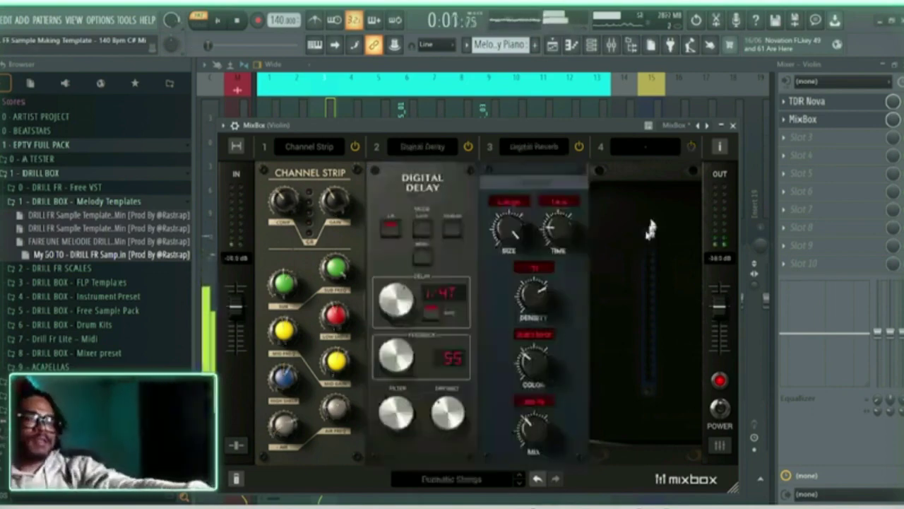
Set the Violin TDR Nova's high-pass to 12 dB/oct at about 188 Hz and its low-pass to about 7.3 kHz during playback.
click(734, 126)
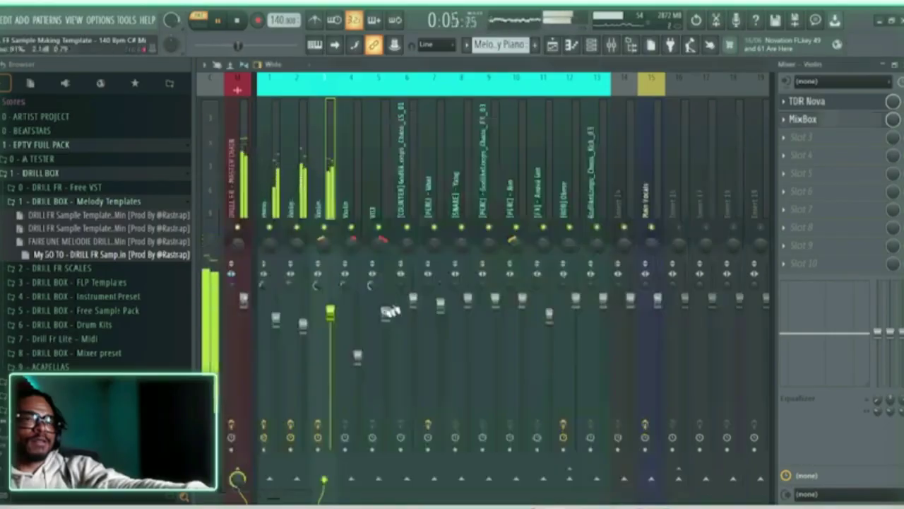
key(space)
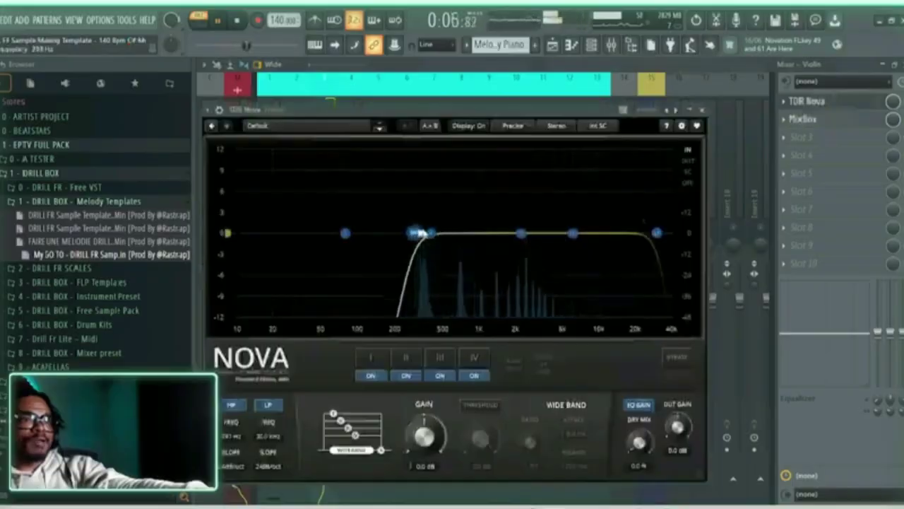
scroll(412, 233, down, 2)
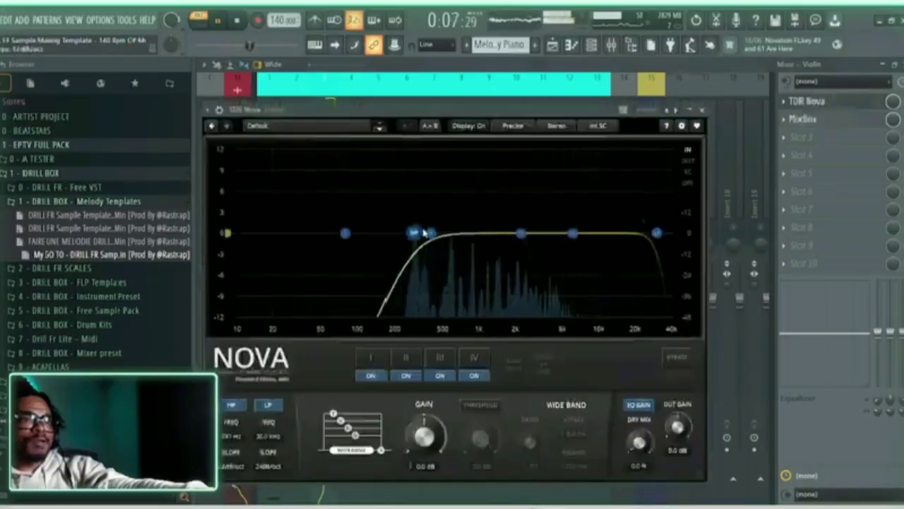
drag(412, 233, 394, 232)
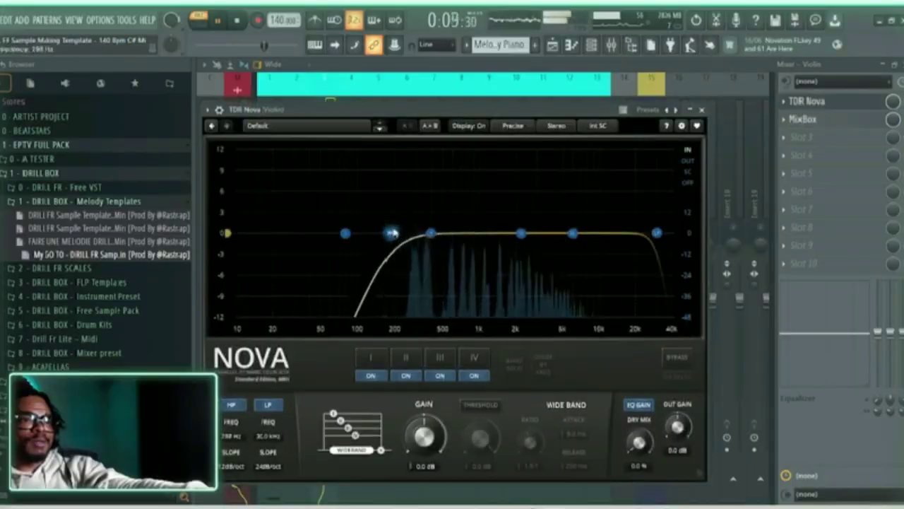
drag(650, 235, 583, 233)
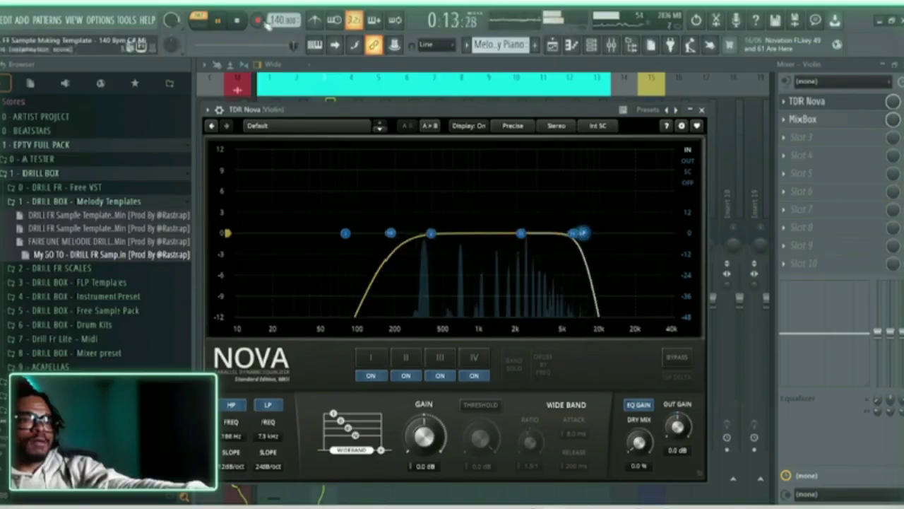
key(space)
click(524, 99)
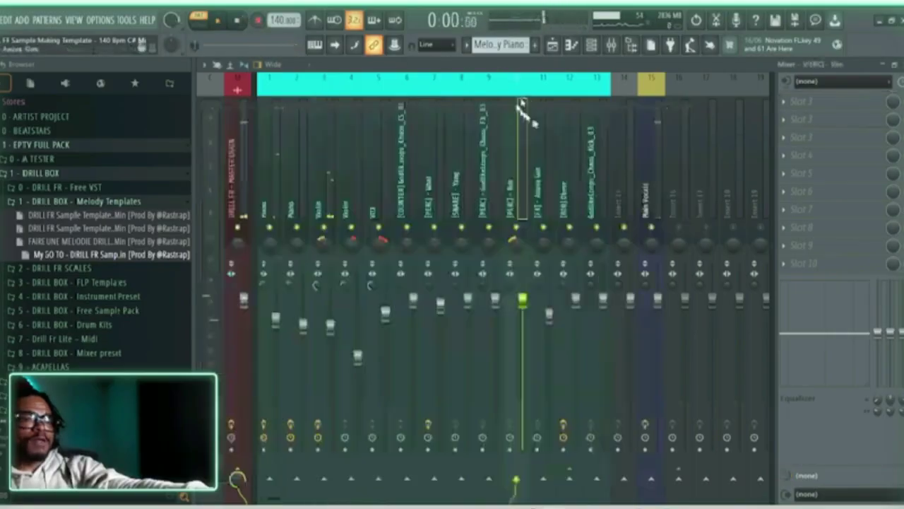
Route the Scorch channel to Violin mixer track 4, keeping the channel rack below the mixer's track names.
click(590, 47)
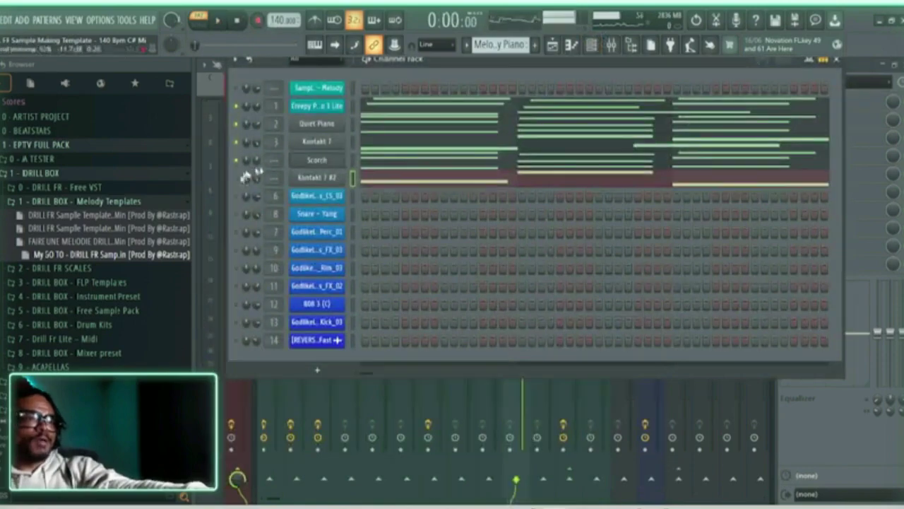
click(612, 45)
click(364, 164)
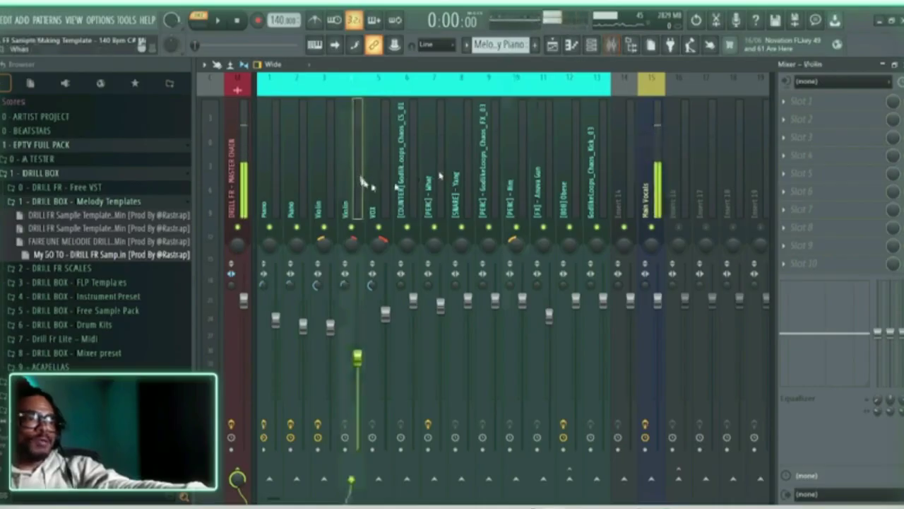
click(592, 45)
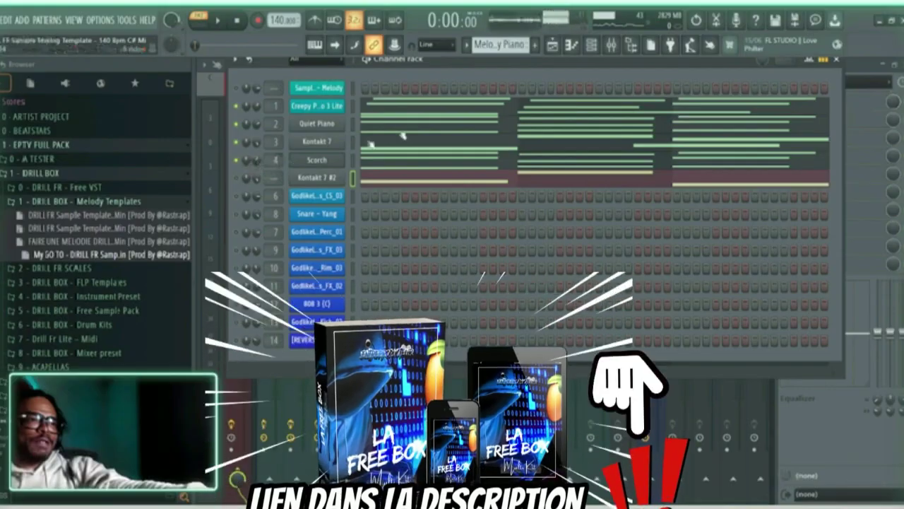
drag(461, 61, 428, 269)
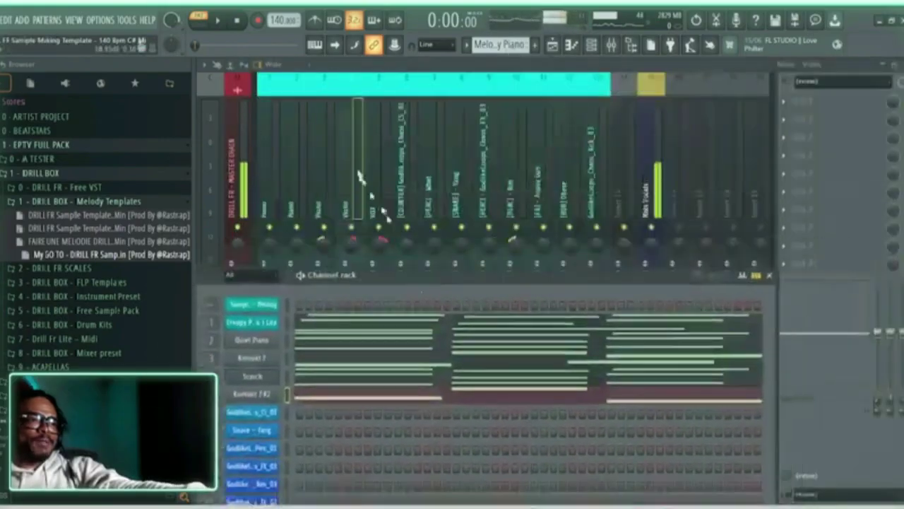
click(358, 218)
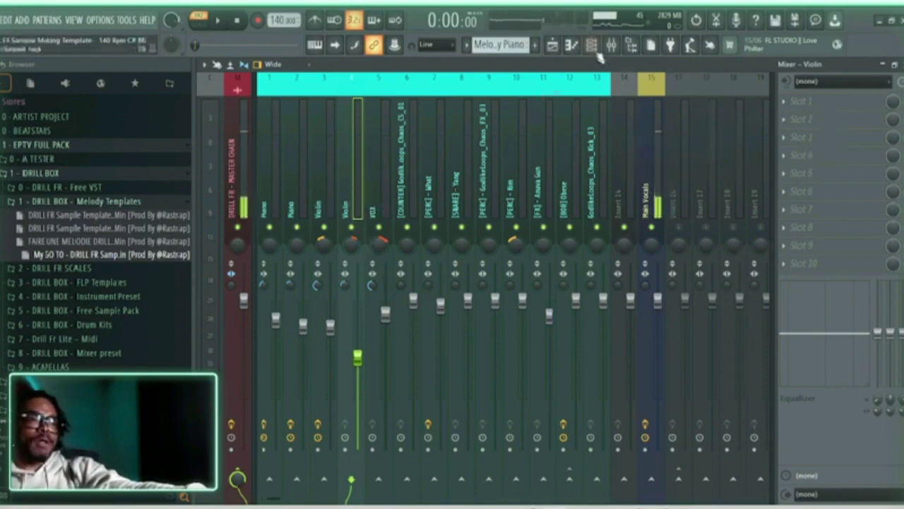
Load TDR Nova into slot 1 of Violin mixer track 4.
click(789, 105)
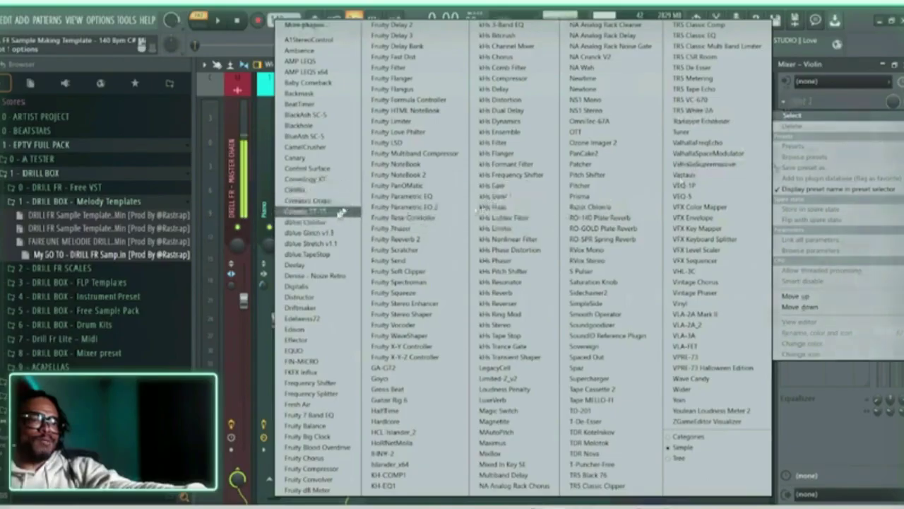
click(807, 100)
middle_click(802, 103)
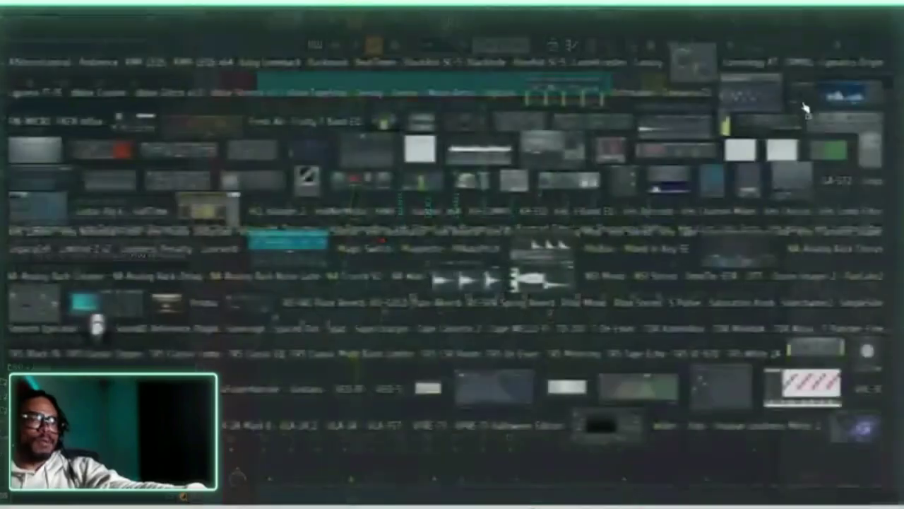
text(tdr)
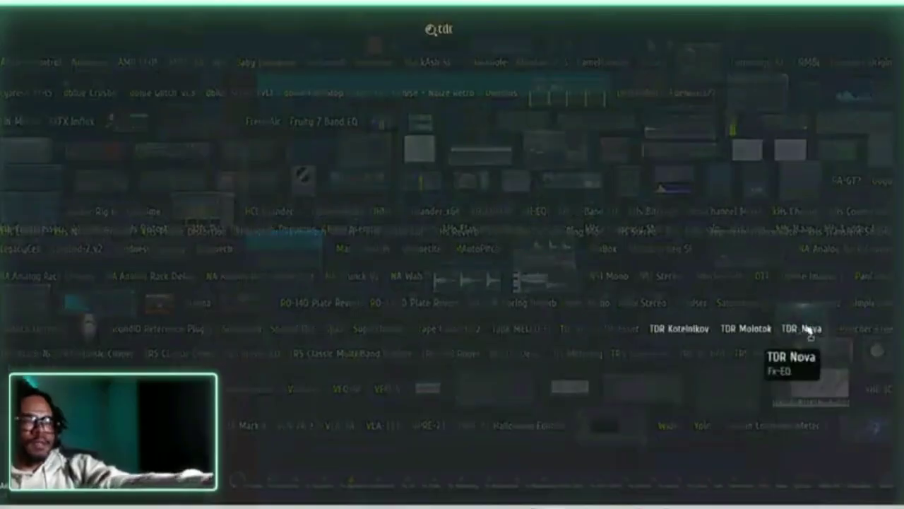
click(777, 345)
click(454, 125)
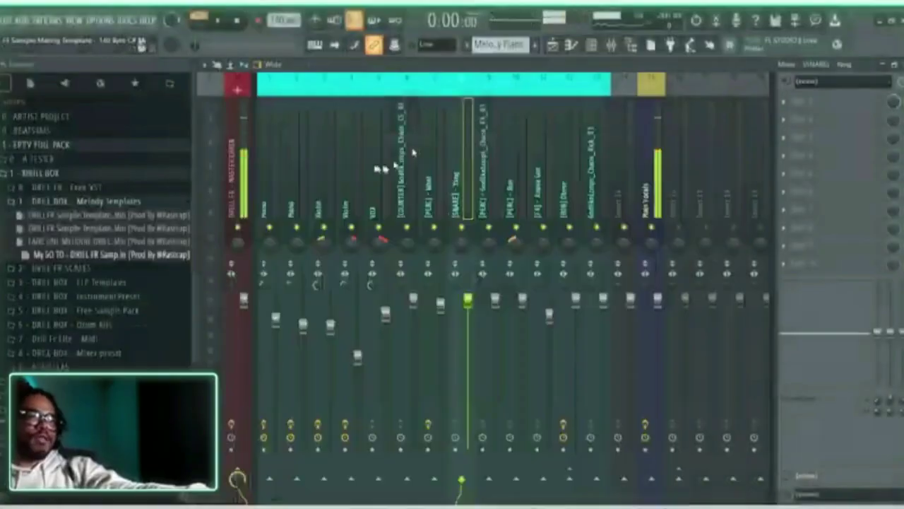
Copy Violin track 3's mixer track state, with TDR Nova and MixBox, onto Violin track 4.
click(356, 159)
click(330, 158)
right_click(330, 159)
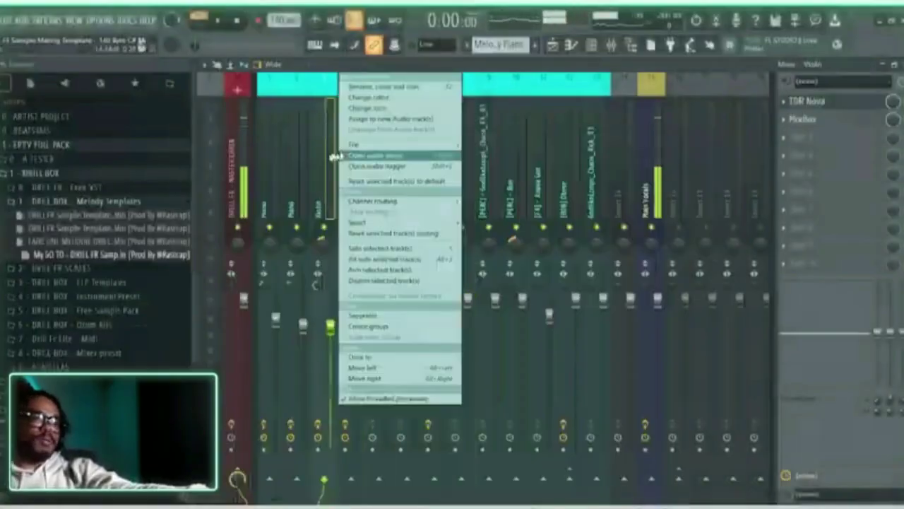
mouse_move(389, 144)
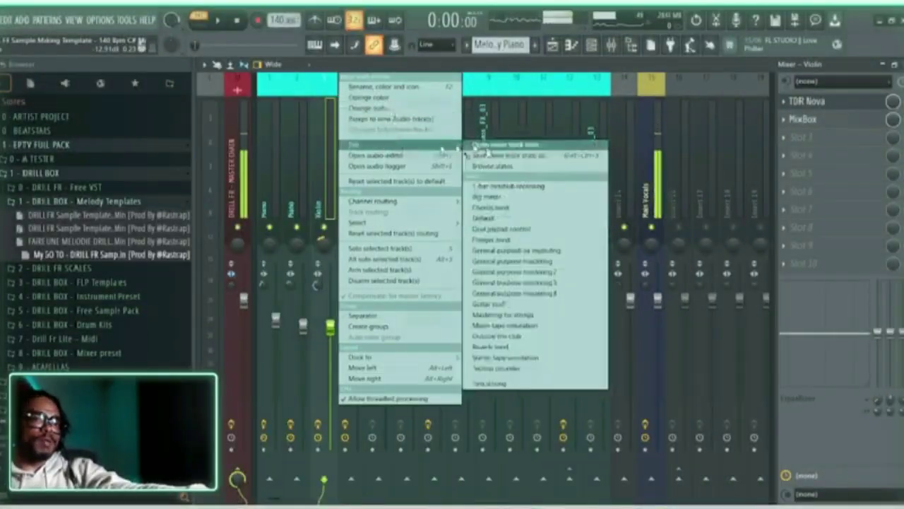
click(500, 166)
click(357, 191)
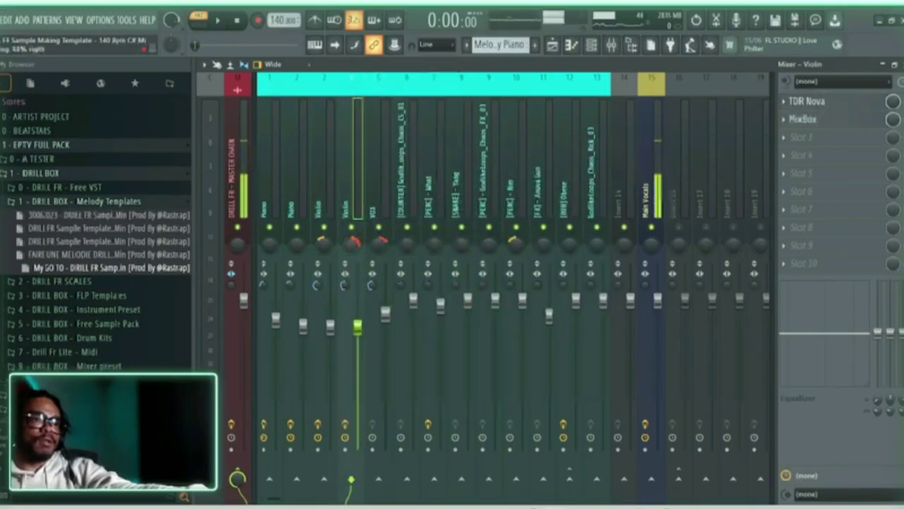
Raise the high-pass cutoff in Violin track 4's TDR Nova to about 308 Hz while the melody plays.
click(841, 102)
key(space)
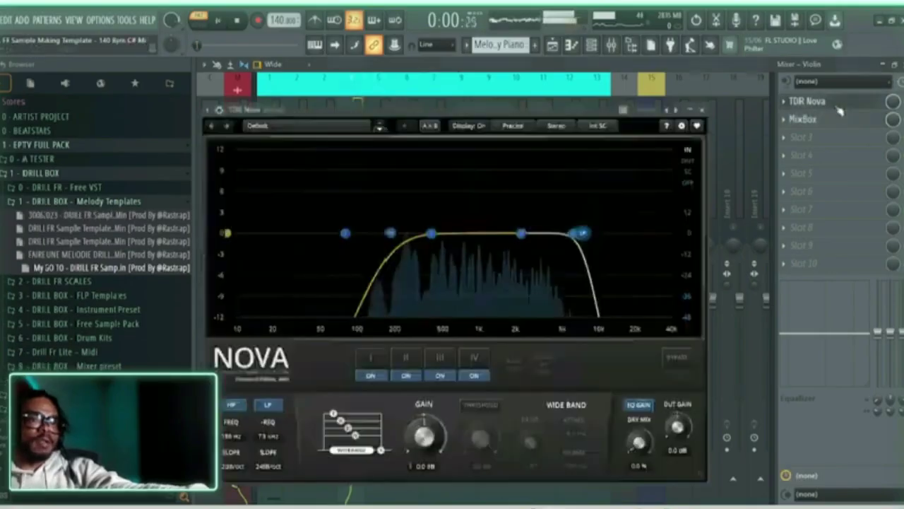
drag(391, 234, 419, 235)
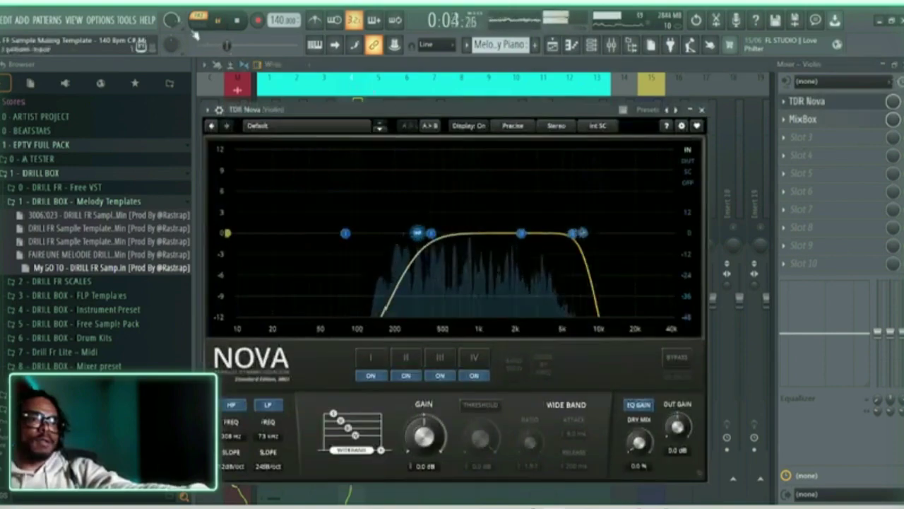
key(space)
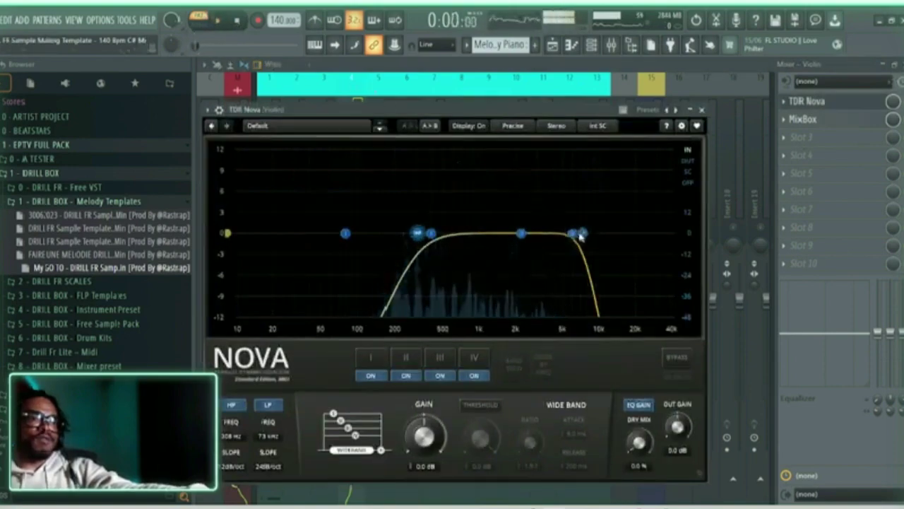
Lower the low-pass cutoff in Violin track 4's TDR Nova to about 2298 Hz, audition it and close the EQ.
drag(573, 234, 560, 234)
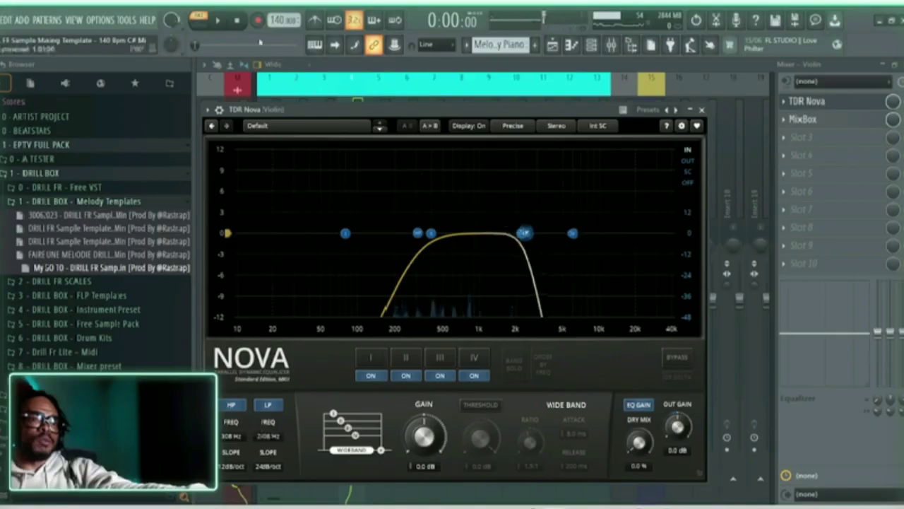
key(space)
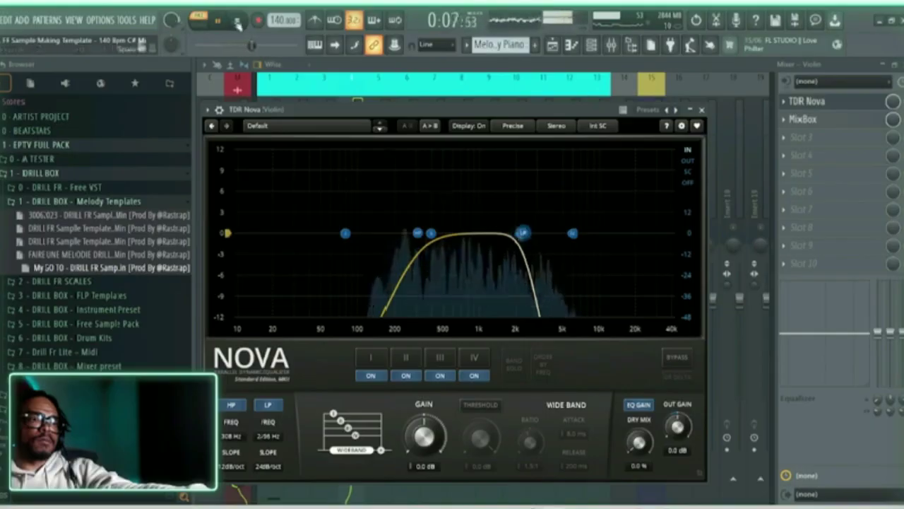
click(238, 25)
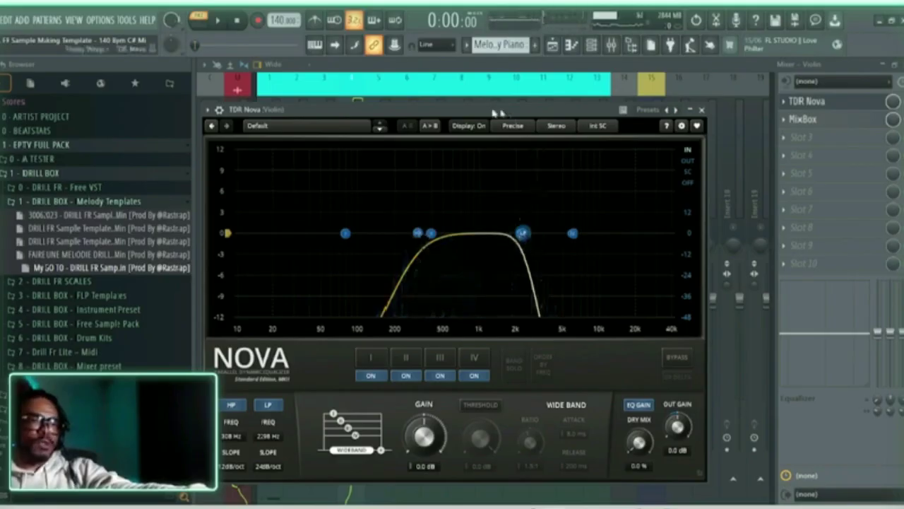
drag(494, 112, 662, 146)
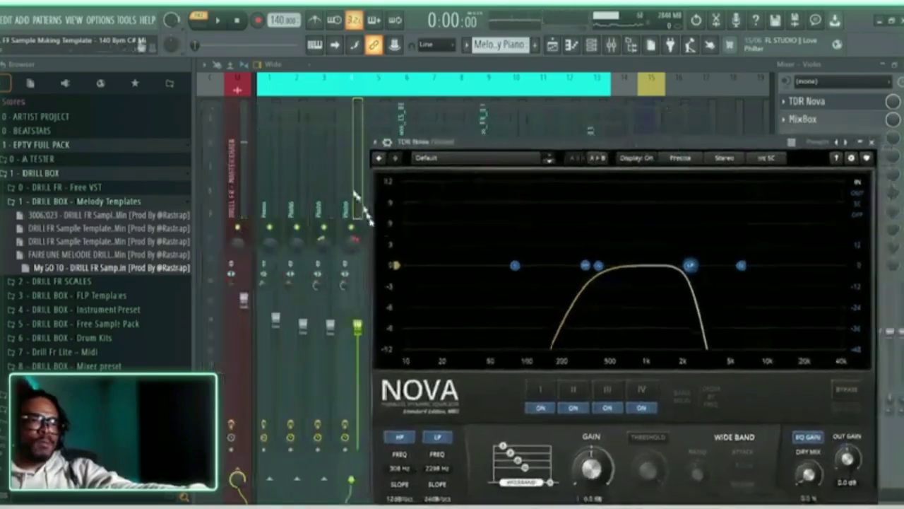
drag(588, 145, 454, 107)
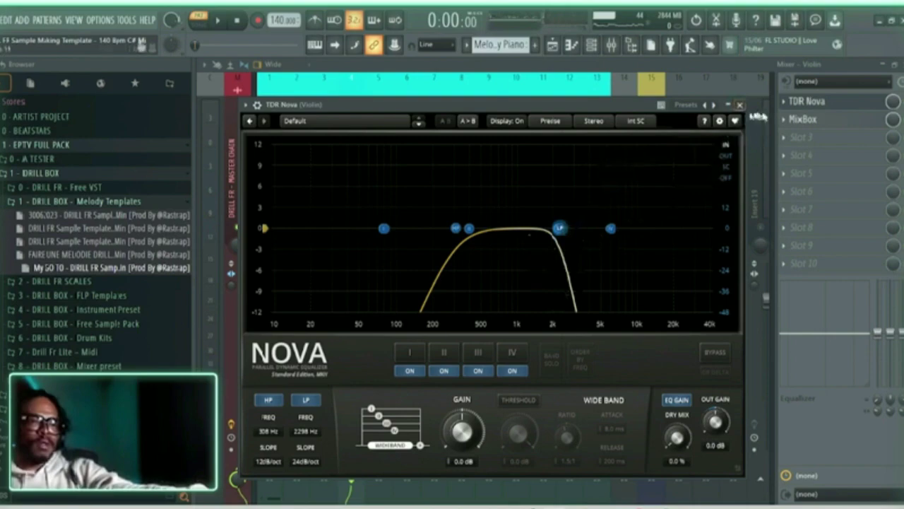
click(739, 104)
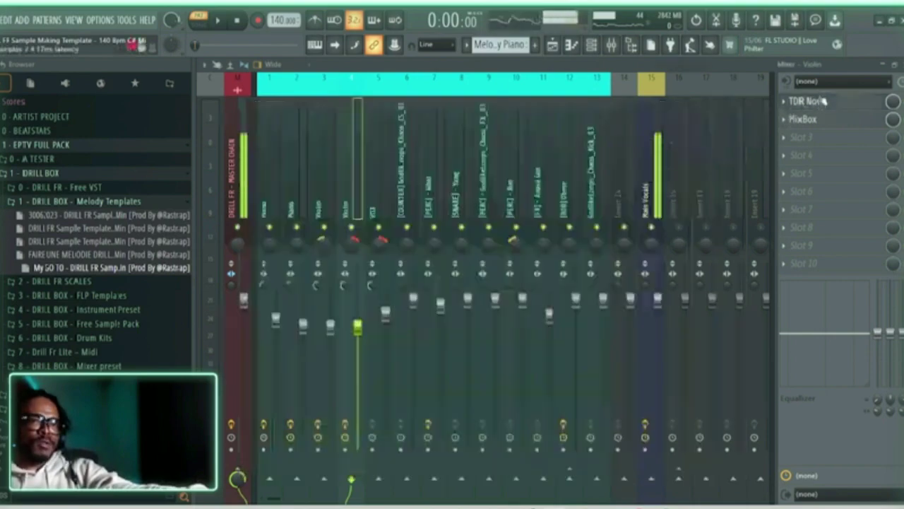
Listen to the layered melody and review the Scorch notes in the piano roll, ending at the mixer.
click(335, 188)
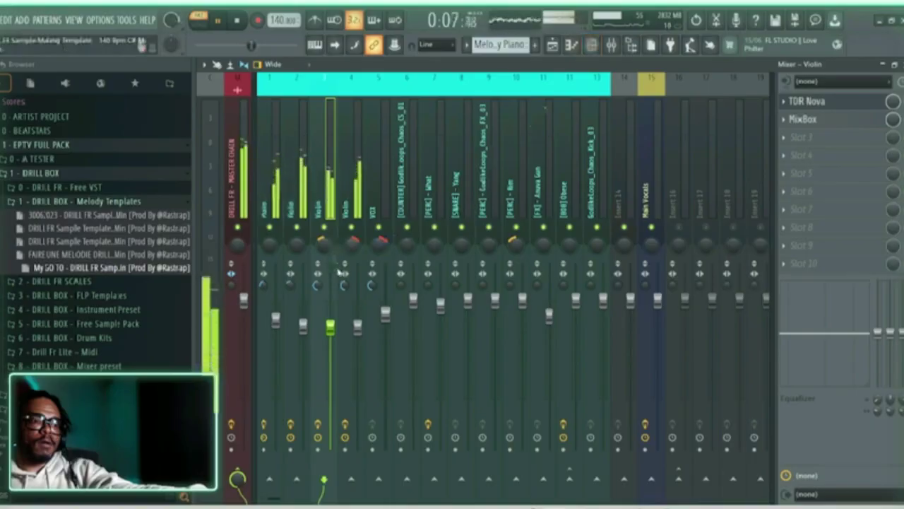
click(554, 46)
click(612, 46)
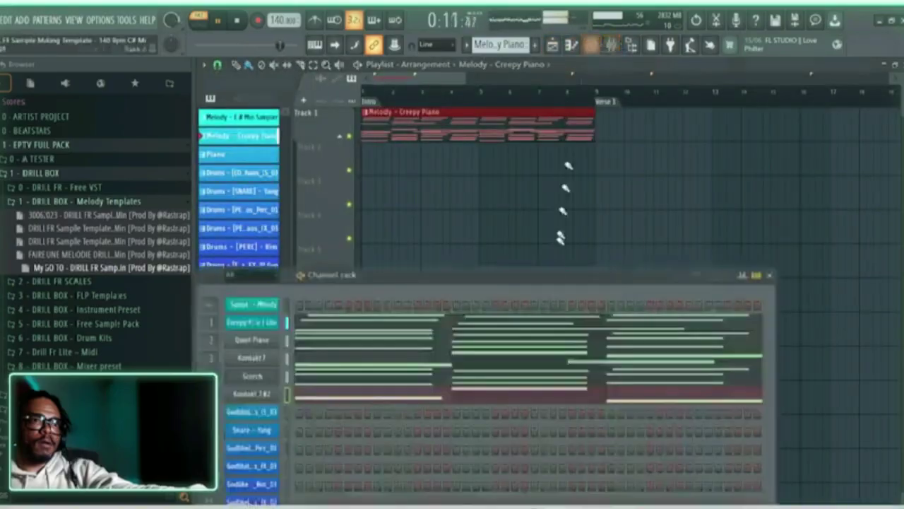
click(429, 381)
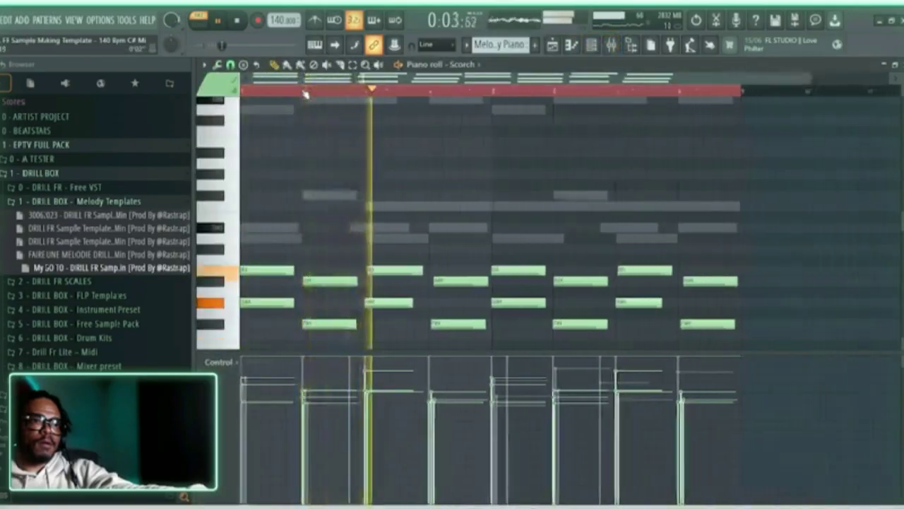
scroll(306, 94, down, 1)
scroll(389, 199, down, 3)
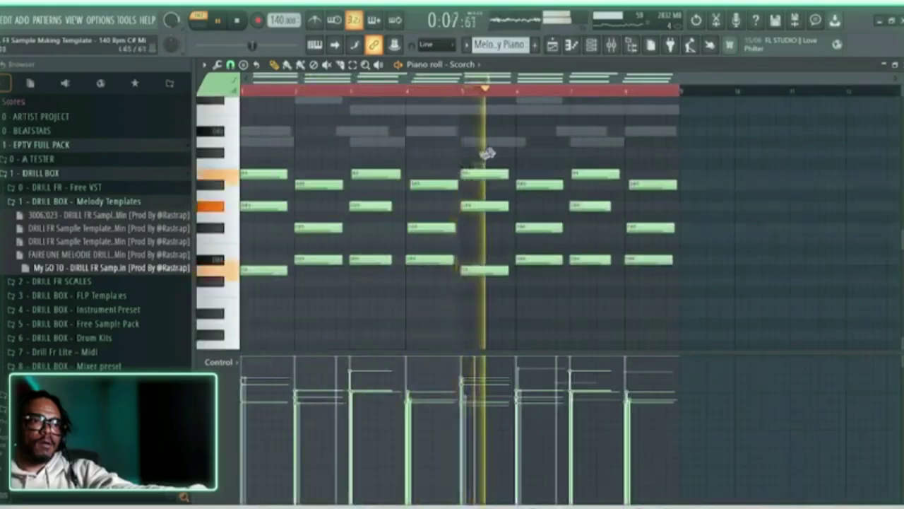
click(611, 44)
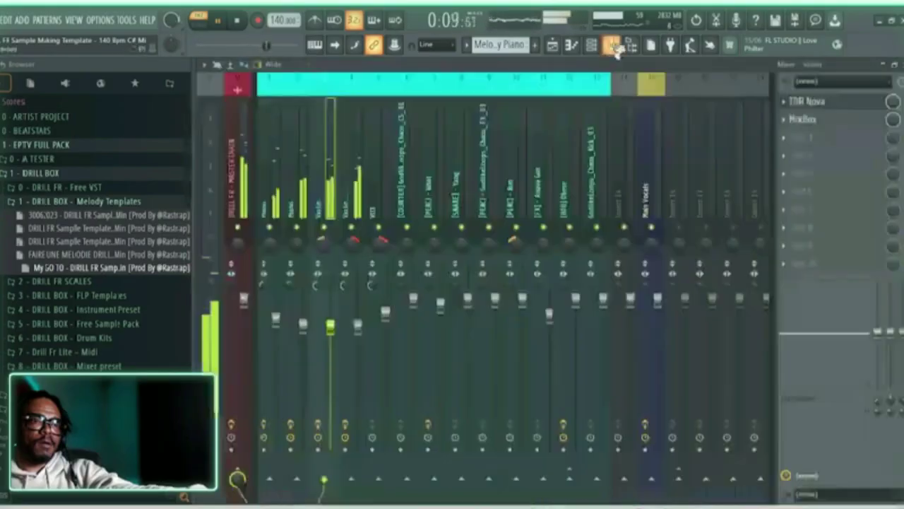
Stop playback and show the channel rack over the mixer with all its channels in view.
key(F6)
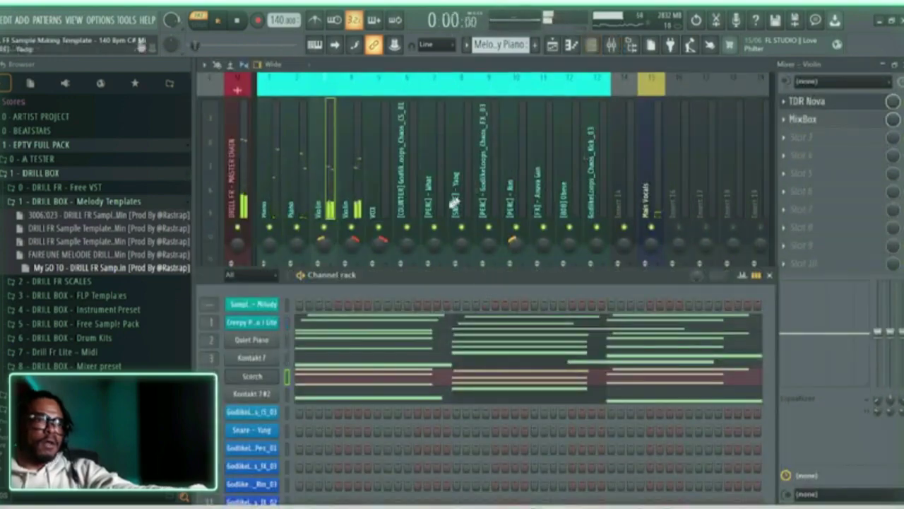
key(space)
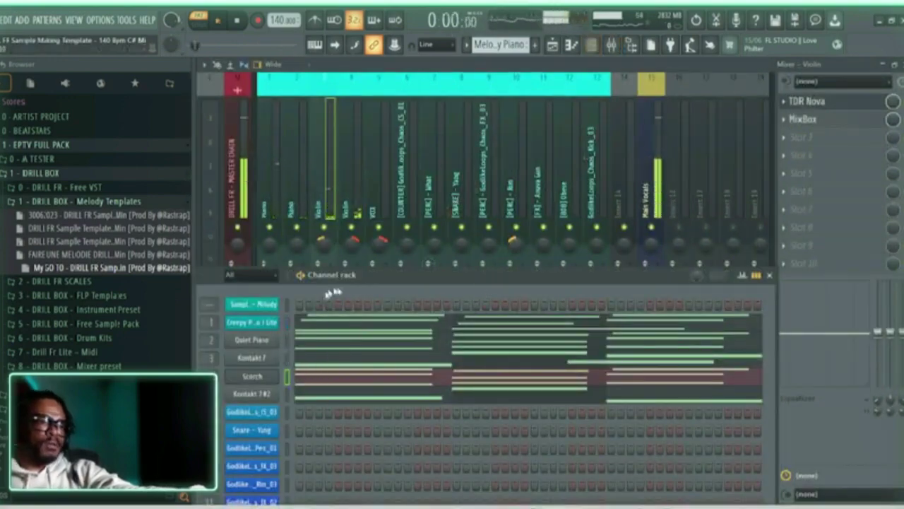
drag(368, 276, 422, 164)
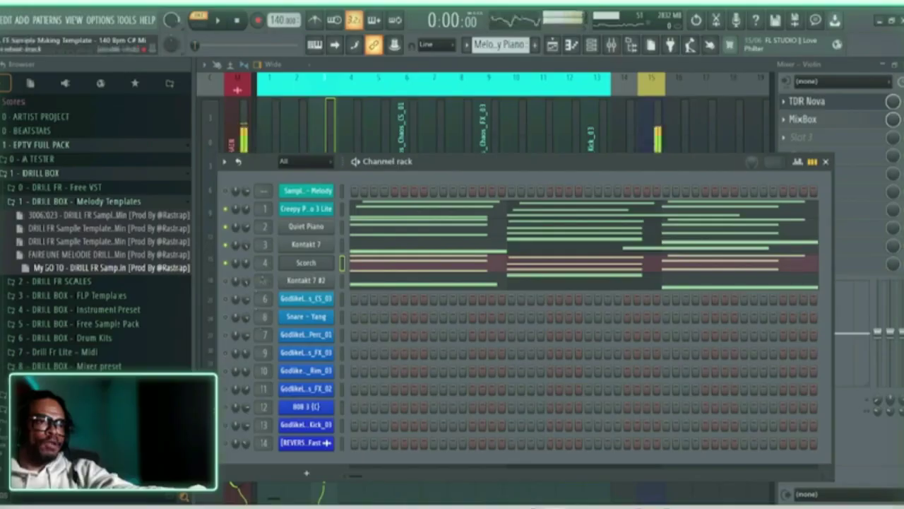
Route the Kontakt 7 #2 channel to mixer track 5 and pan the VOX track right in the mixer while the melody plays.
drag(264, 281, 264, 267)
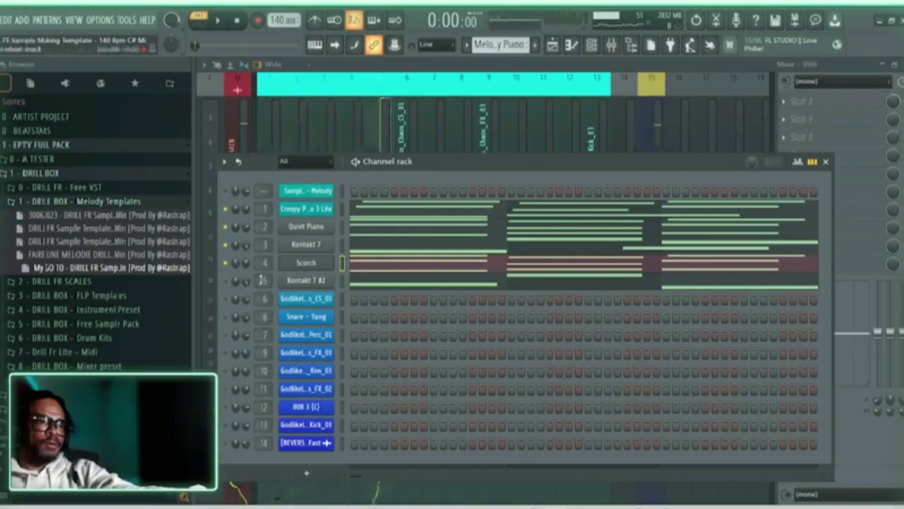
key(space)
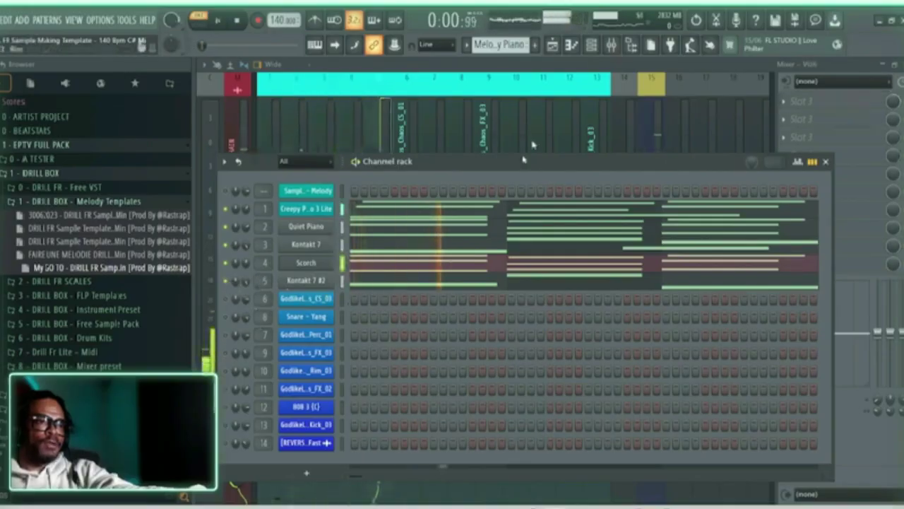
key(F6)
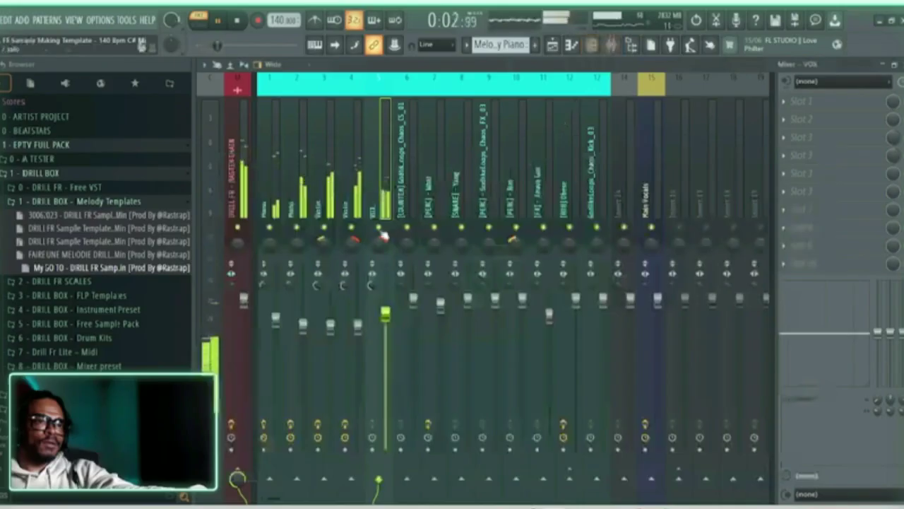
click(356, 242)
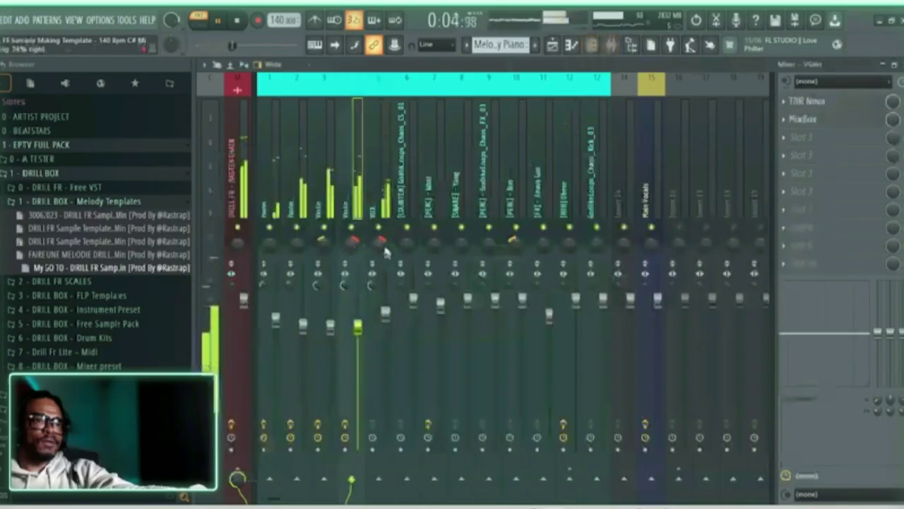
click(384, 250)
key(space)
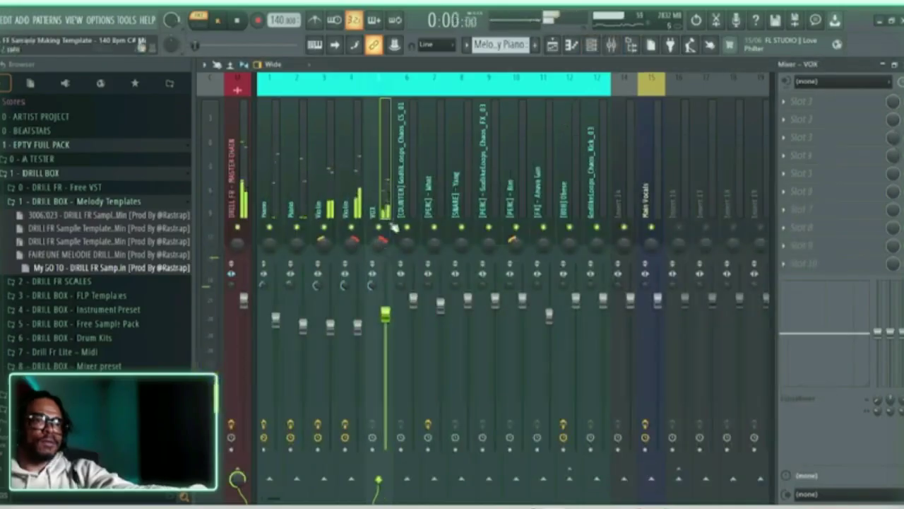
Try to lower the faders of mixer tracks 1 to 4 together and audition the melody.
drag(354, 235, 280, 216)
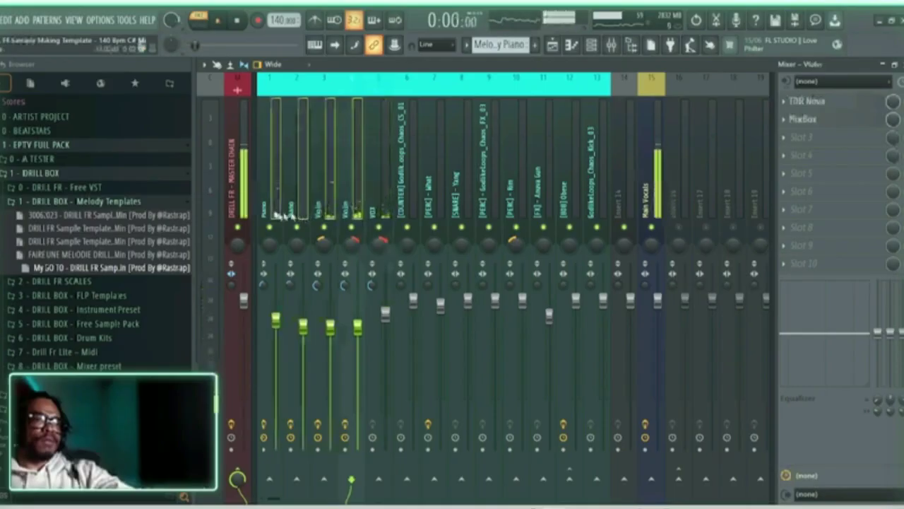
mouse_move(277, 320)
mouse_down()
mouse_move(279, 351)
mouse_move(277, 322)
mouse_up()
key(space)
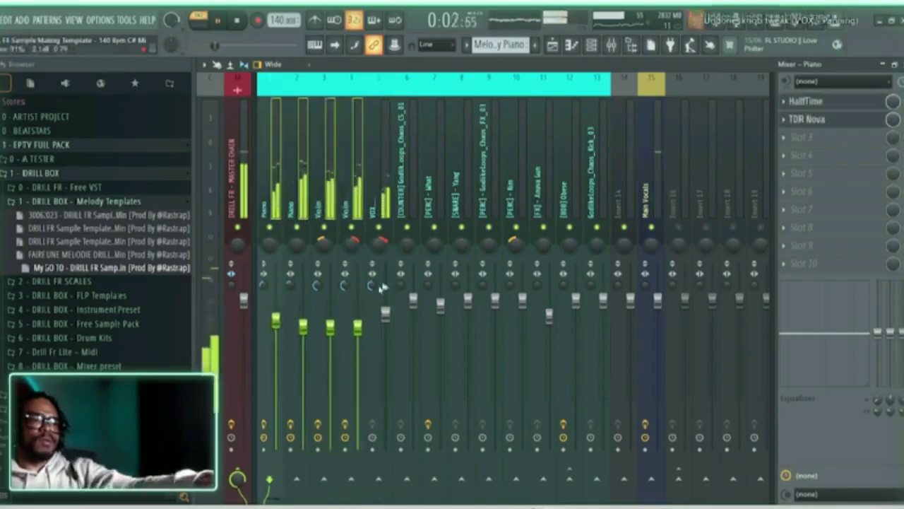
key(space)
Add TDR Nova to the VOX track's first effect slot and enable its high-pass and low-pass filters.
click(388, 205)
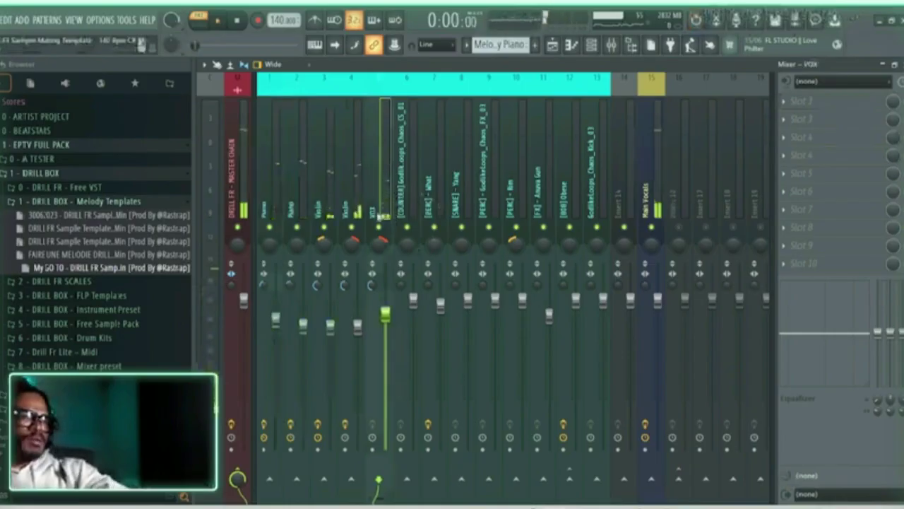
click(352, 189)
click(386, 209)
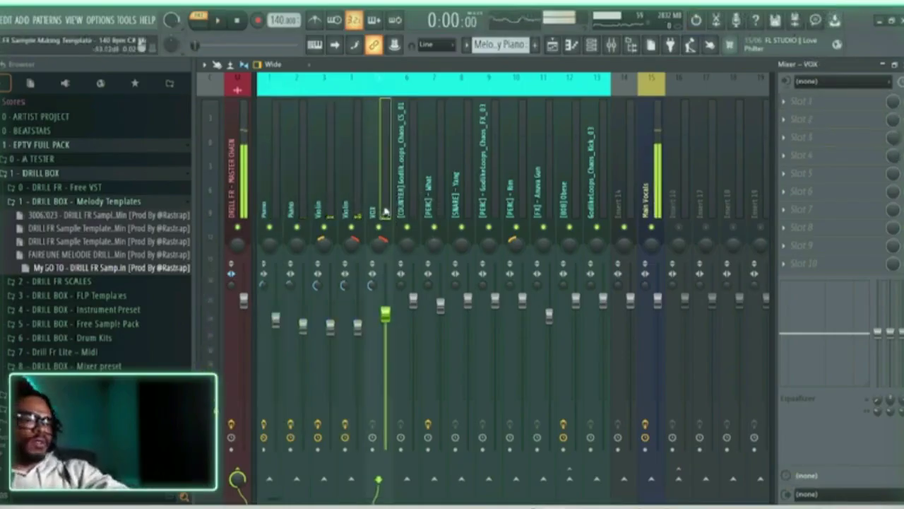
click(794, 101)
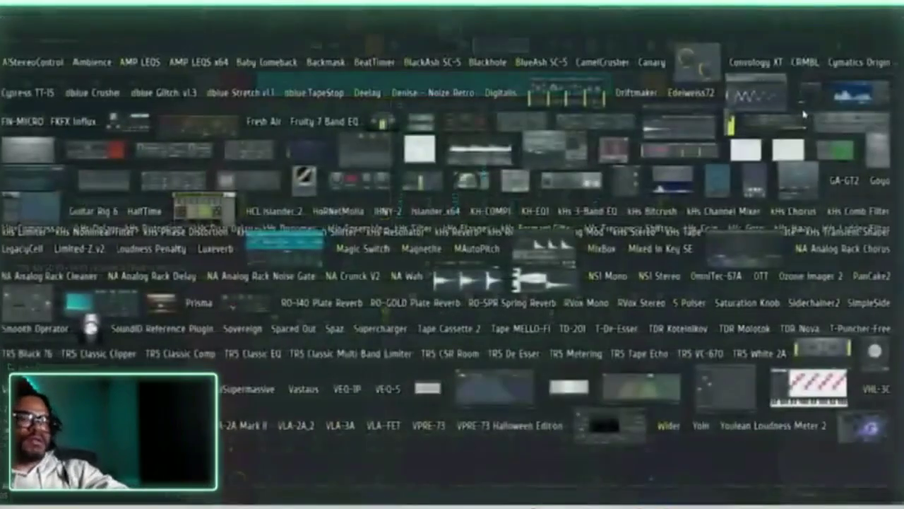
text(tdr)
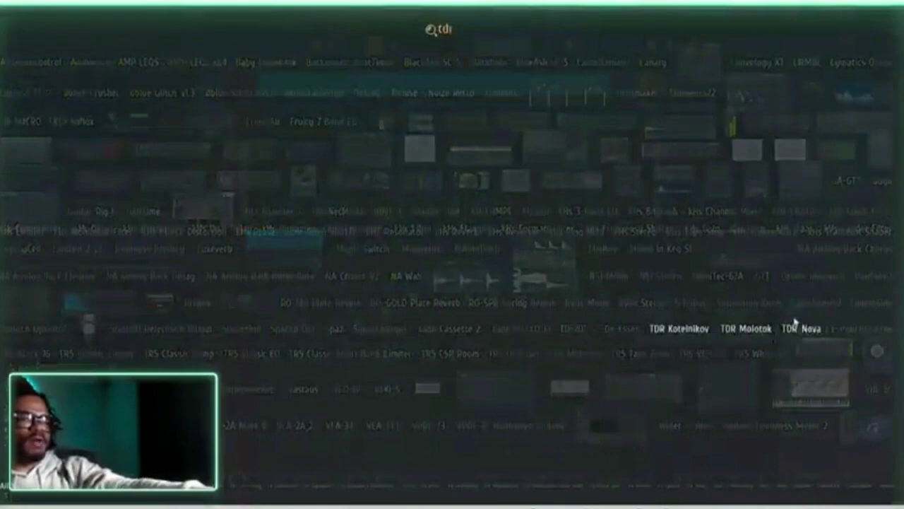
click(798, 331)
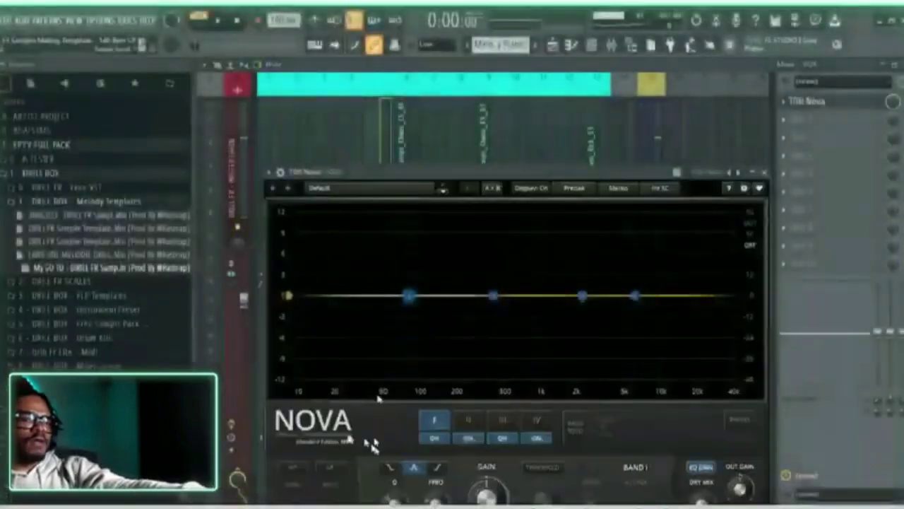
click(292, 466)
click(335, 466)
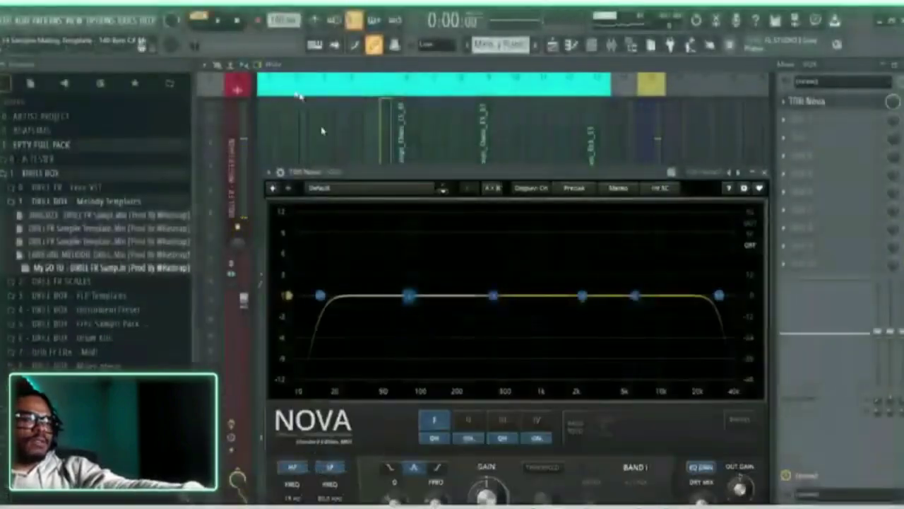
Play the melody and mute mixer tracks 1, 2 and 3.
click(219, 21)
click(357, 135)
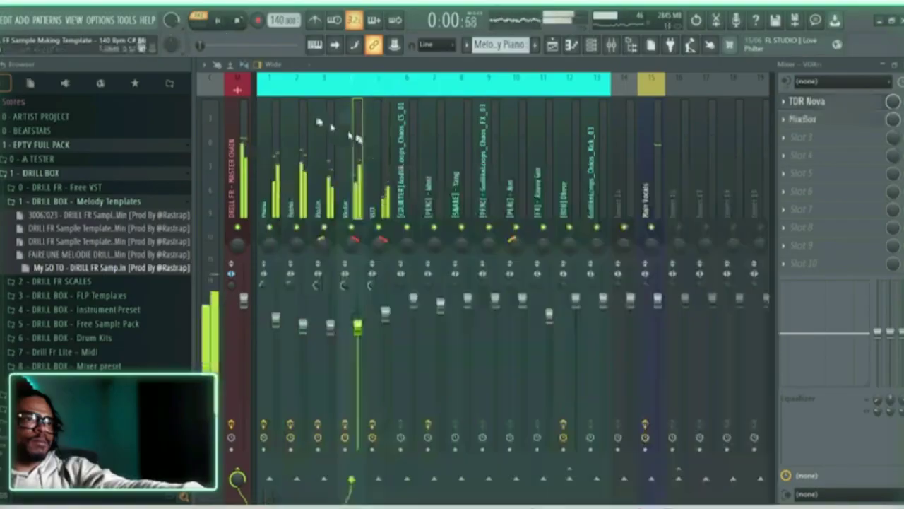
click(324, 226)
click(296, 226)
click(269, 226)
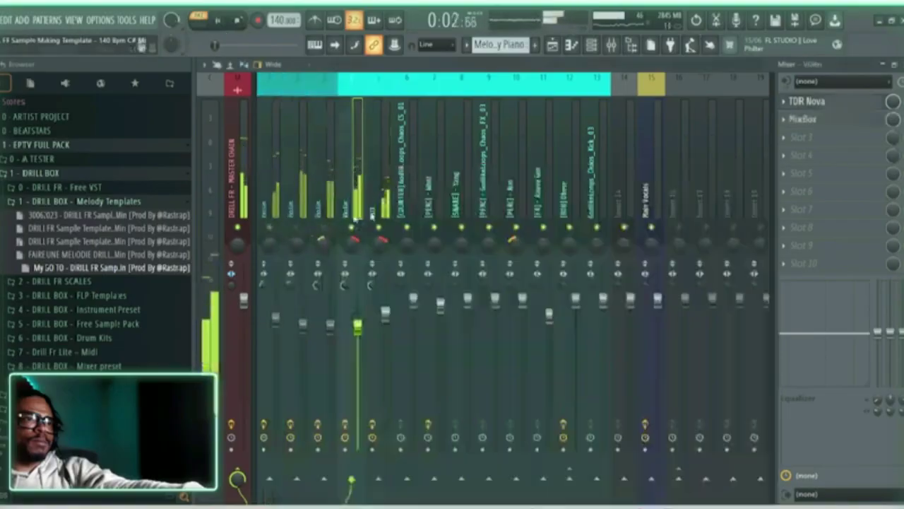
Open TDR Nova on the VOX track and set its analyzer source to the input signal.
click(406, 190)
click(381, 173)
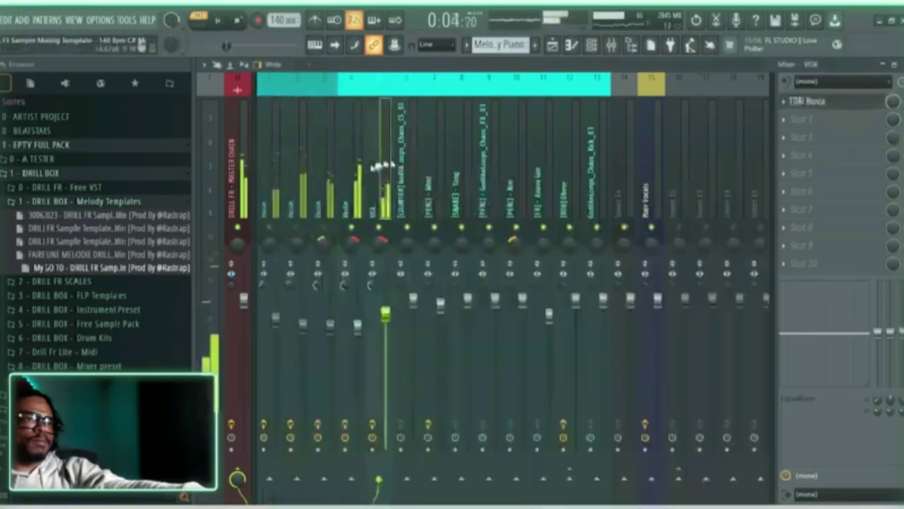
click(847, 103)
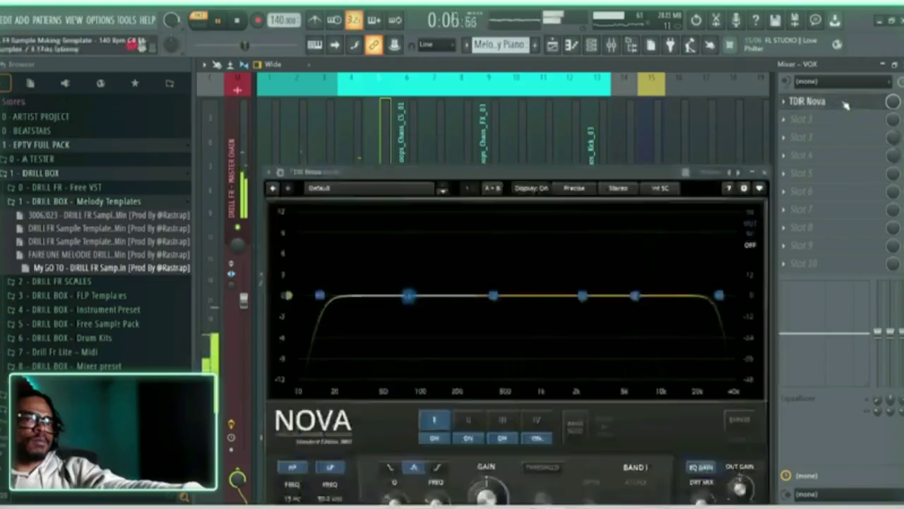
right_click(373, 345)
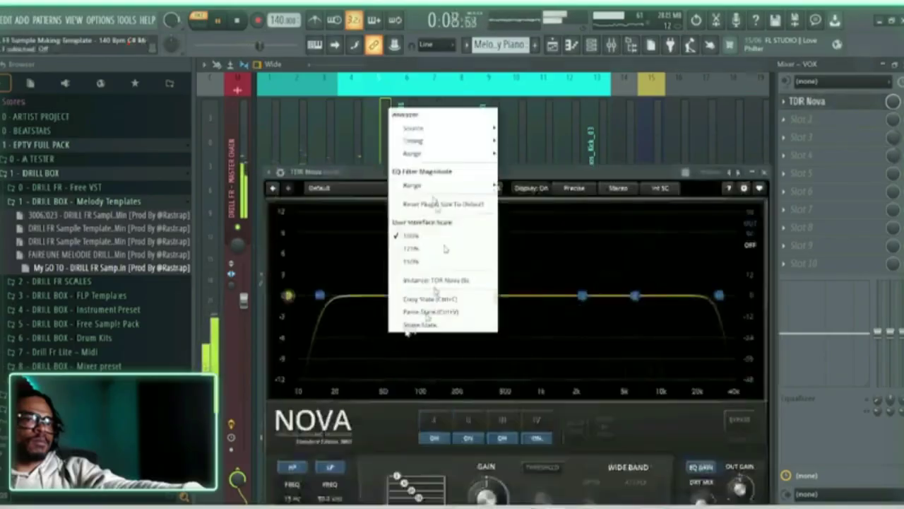
mouse_move(448, 128)
click(506, 129)
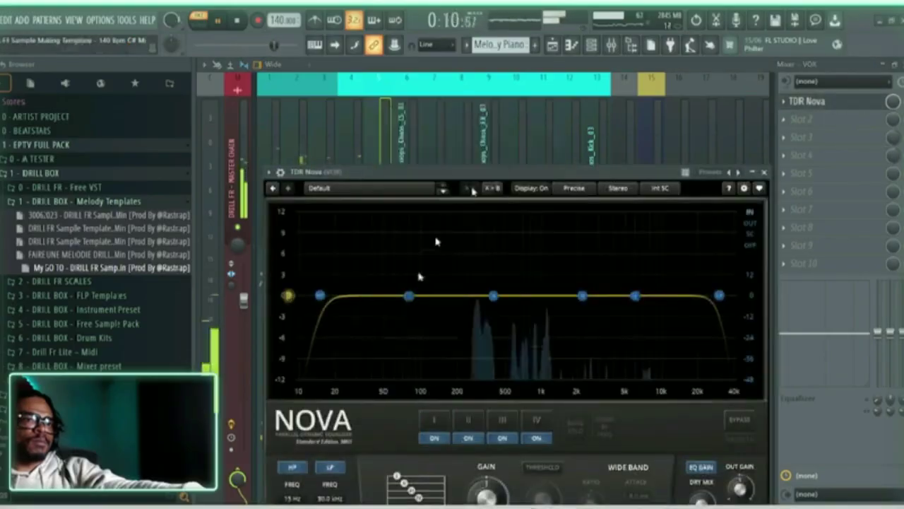
Set the VOX EQ's high-pass to about 195 Hz and low-pass to about 5.4 kHz, boost band II about 3 dB, and close it.
drag(318, 296, 456, 295)
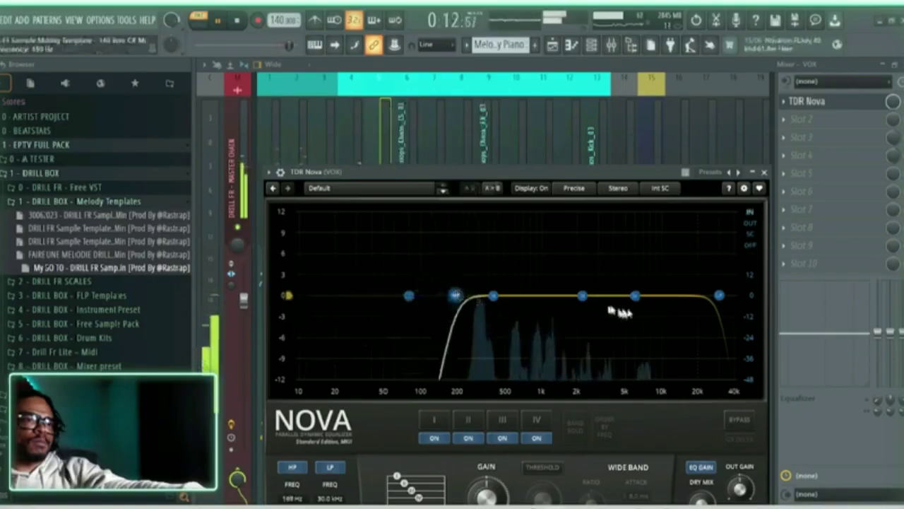
drag(719, 297, 631, 295)
drag(493, 296, 494, 273)
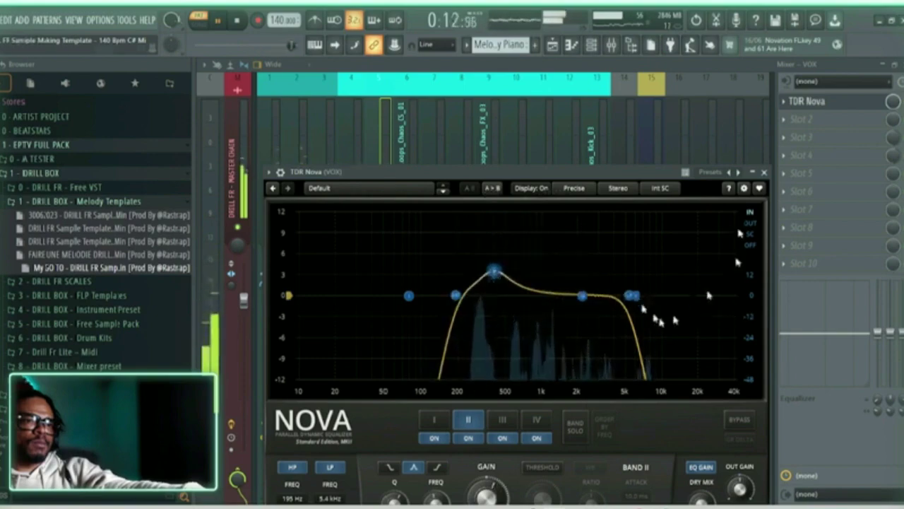
click(762, 173)
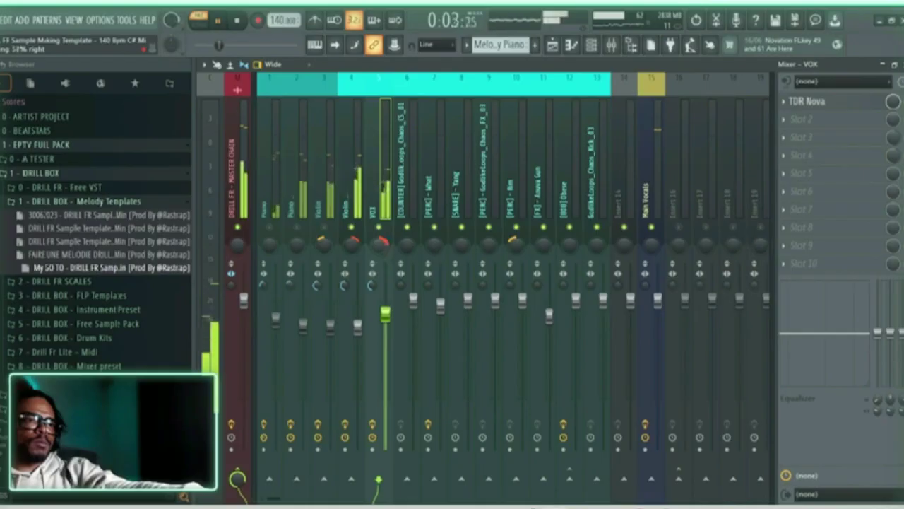
Rebalance the panning during playback, with Violin track 3 slightly left, Violin track 4 slightly right and the VOX track left.
click(351, 242)
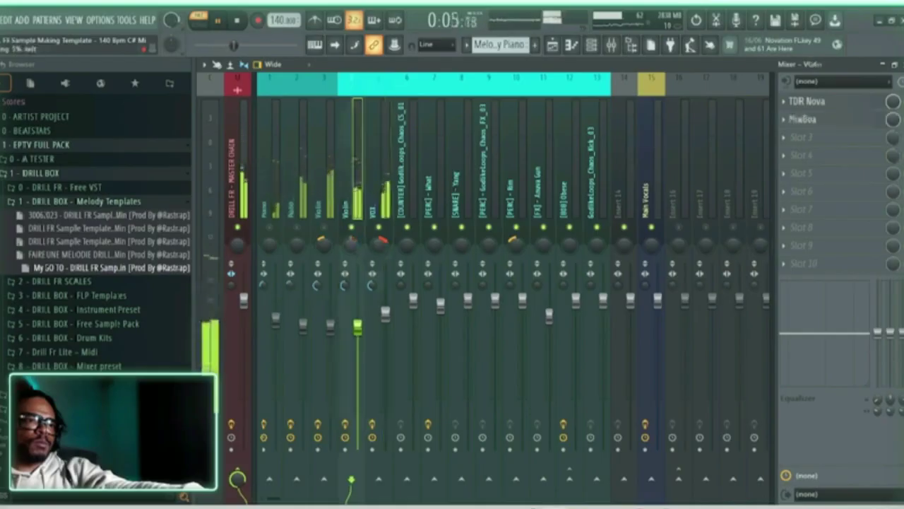
click(327, 247)
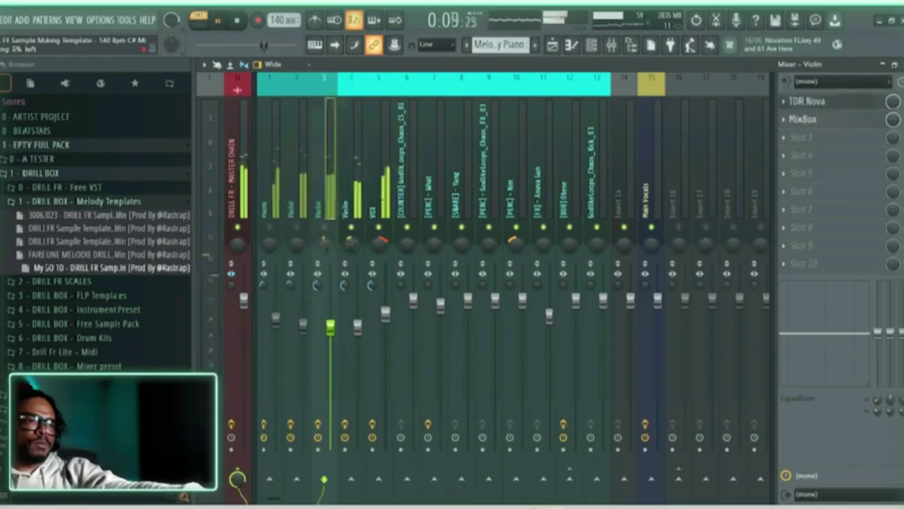
click(351, 243)
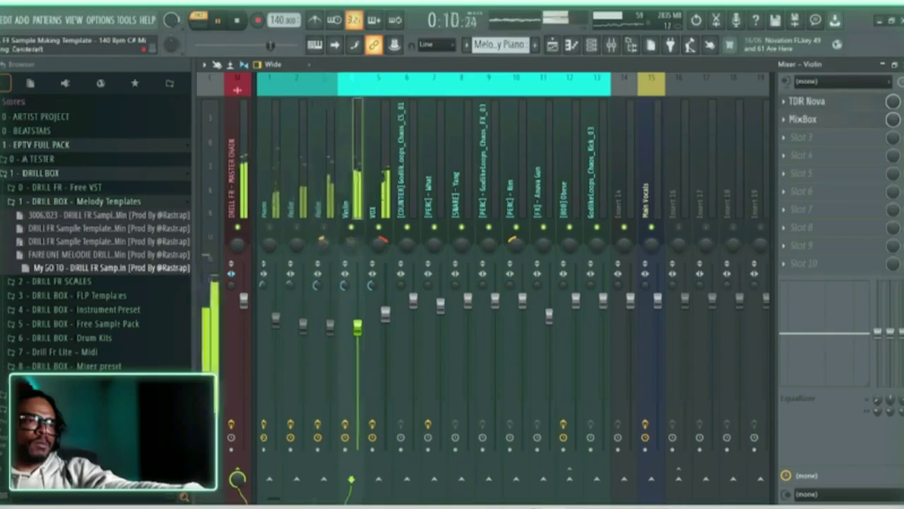
click(373, 263)
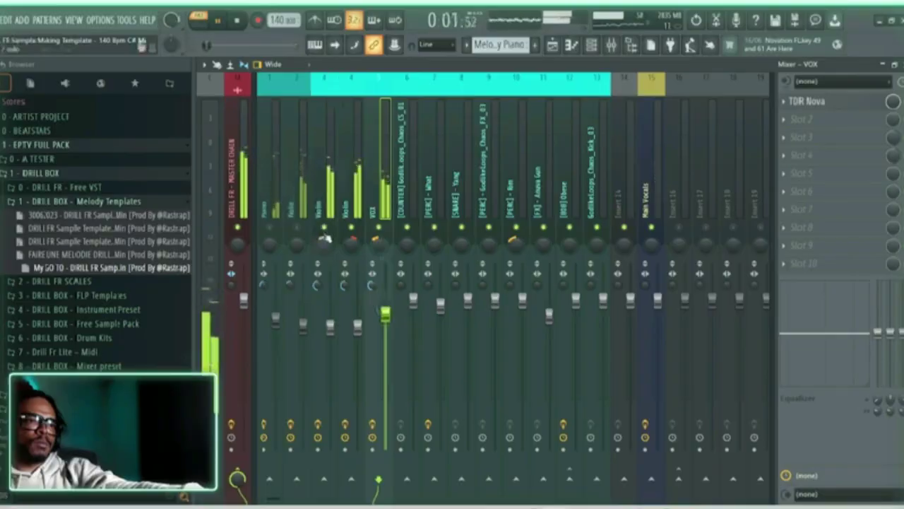
Lower Violin track 3's fader to about 77% and Violin track 4's to about 83%, and raise Piano track 2's fader slightly.
click(330, 326)
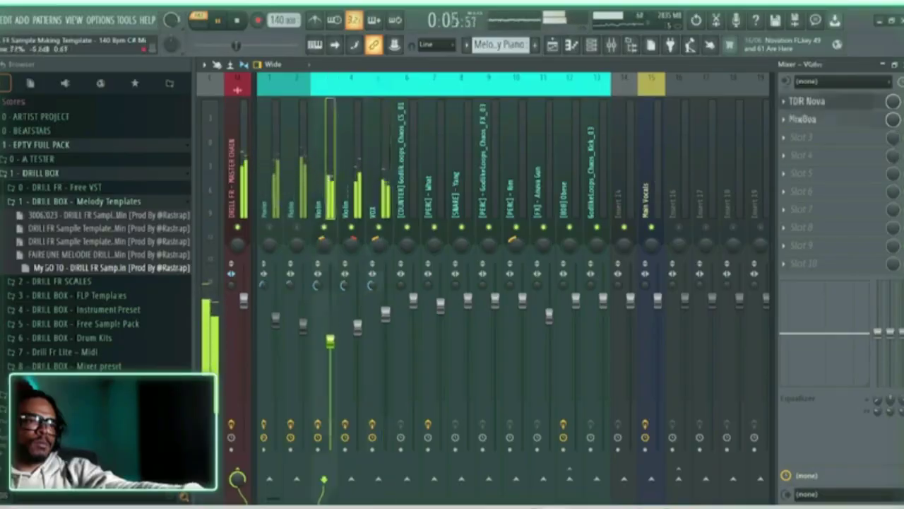
click(357, 327)
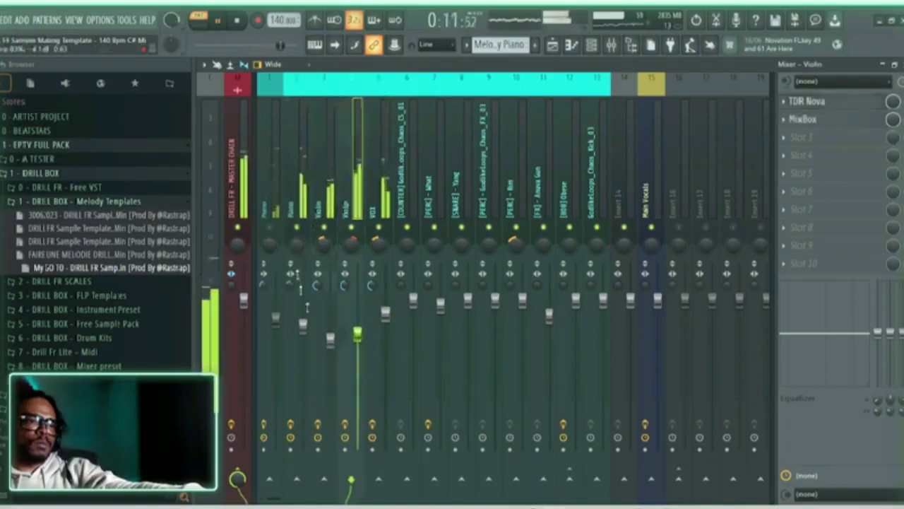
click(302, 325)
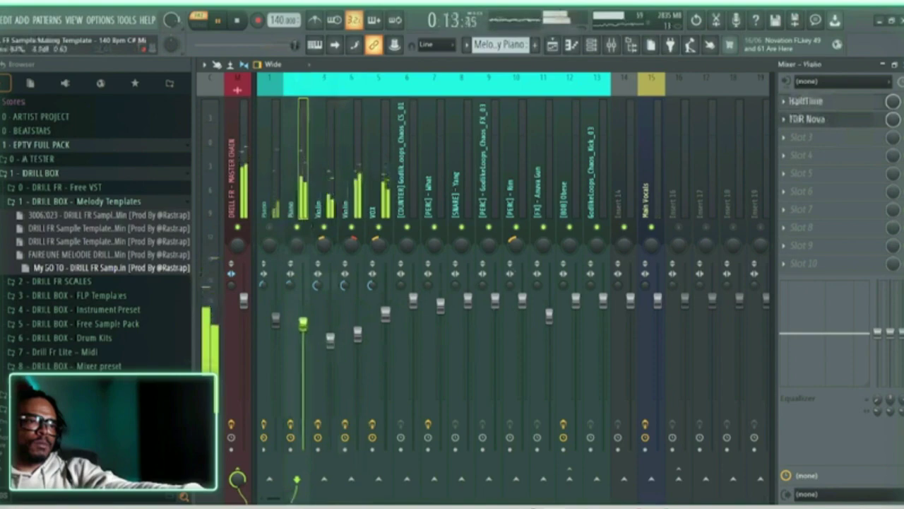
drag(302, 324, 303, 320)
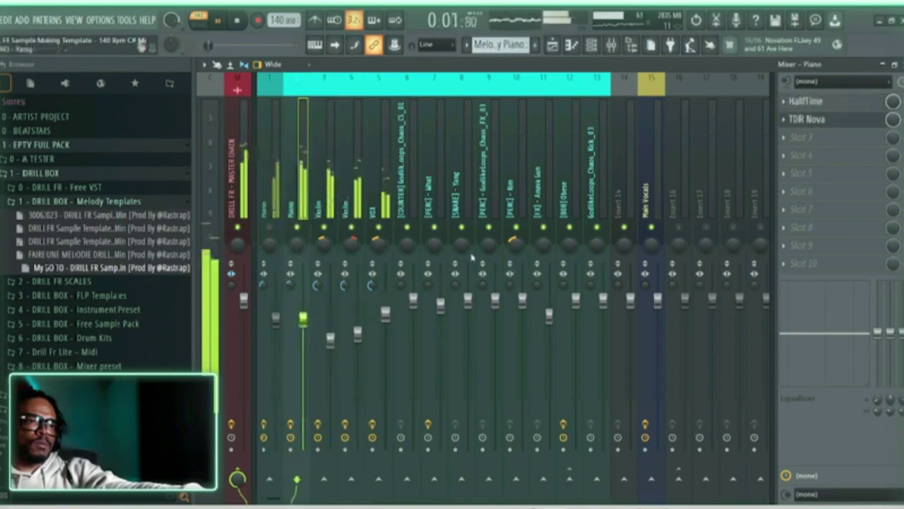
Review the Creepy Piano melody clip in the playlist and the channel rack, stop playback and return to the mixer.
click(552, 46)
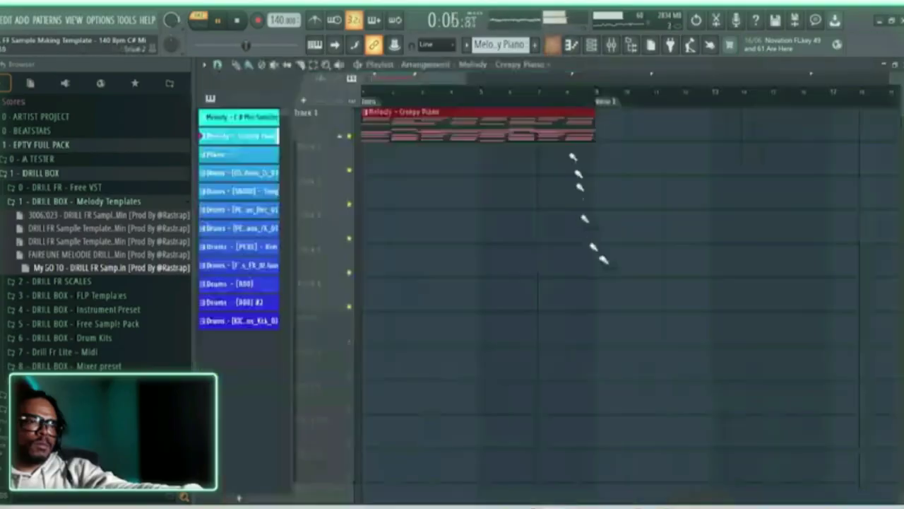
click(591, 44)
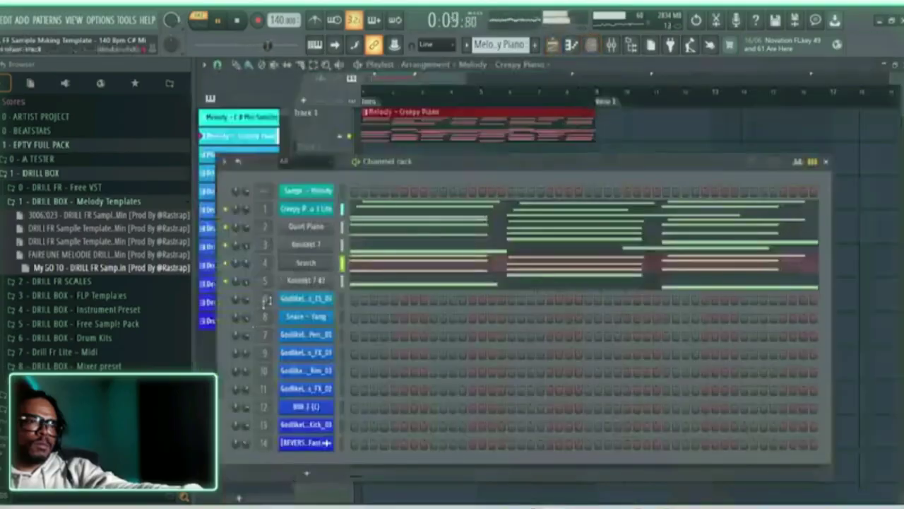
click(591, 44)
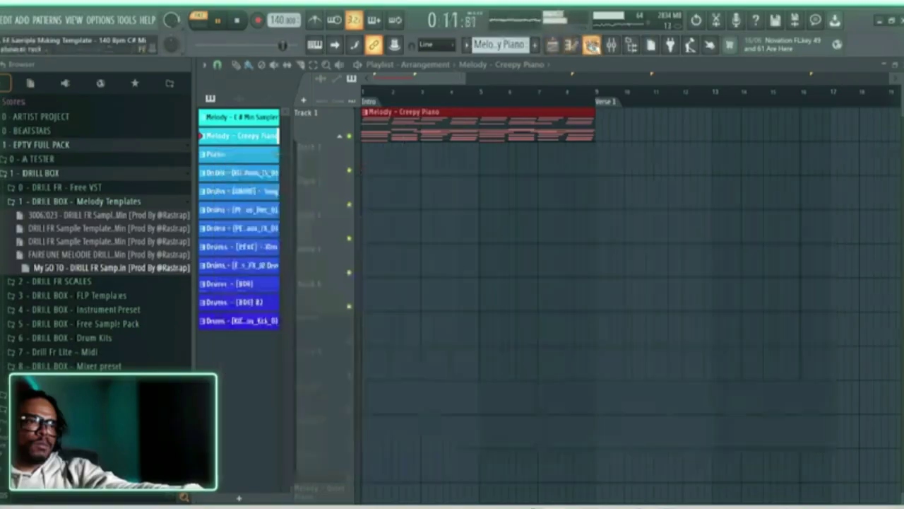
click(591, 45)
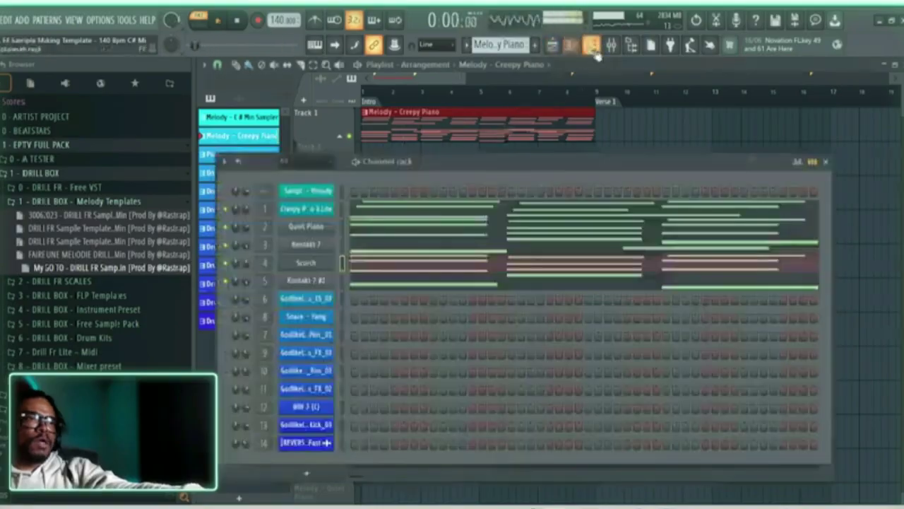
click(611, 44)
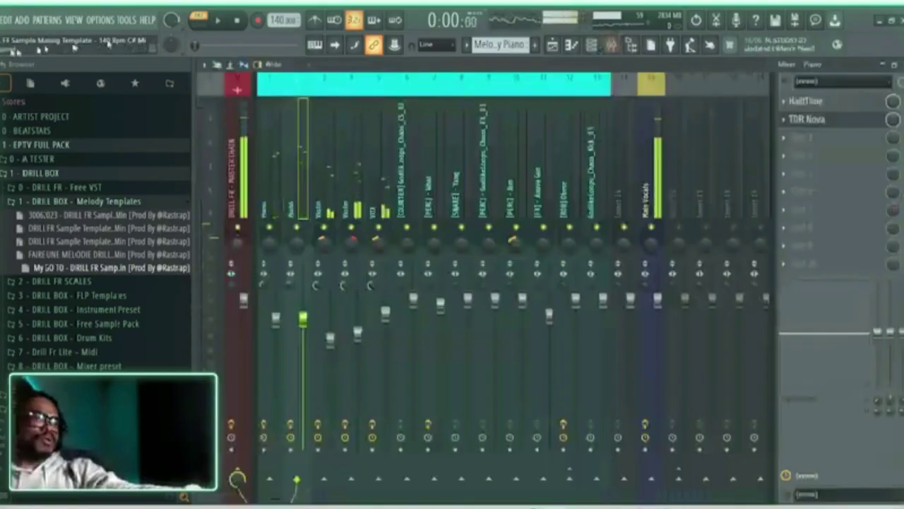
Show the playlist and split the Creepy Piano melody pattern by channel.
click(571, 45)
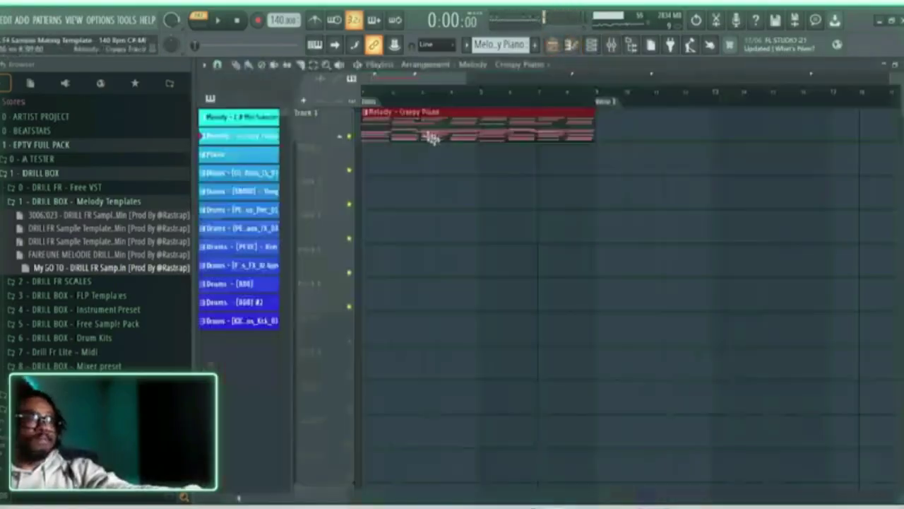
click(418, 87)
right_click(256, 142)
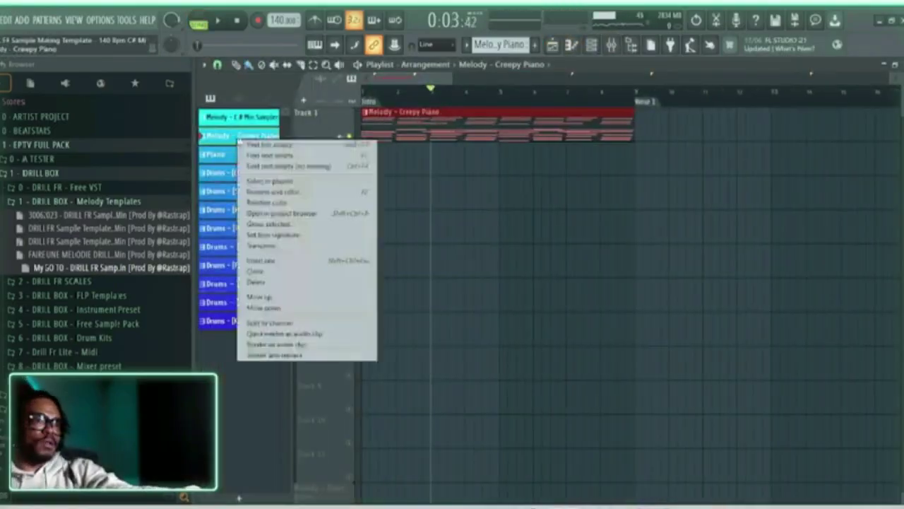
click(270, 322)
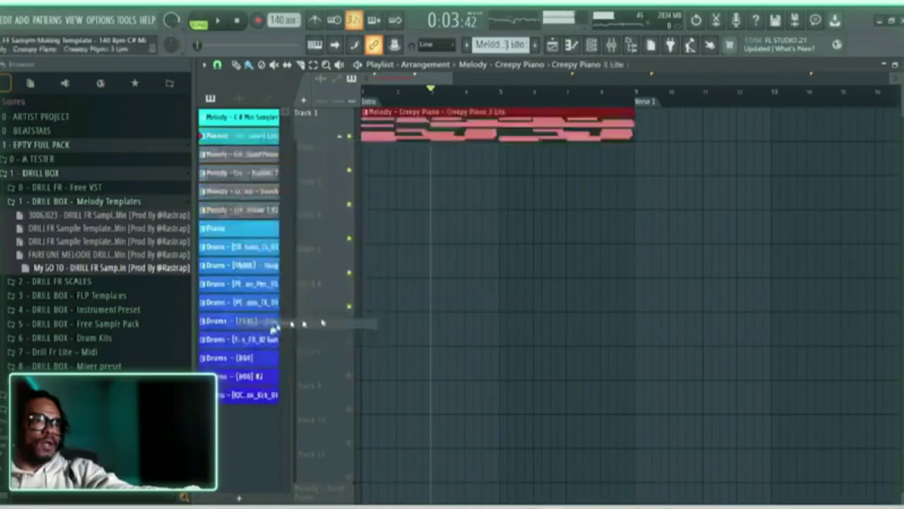
Spread the stacked melody clips onto separate tracks, enabling the muted tracks needed, and align them from bar 1 on tracks 1 to 6.
drag(422, 141, 411, 393)
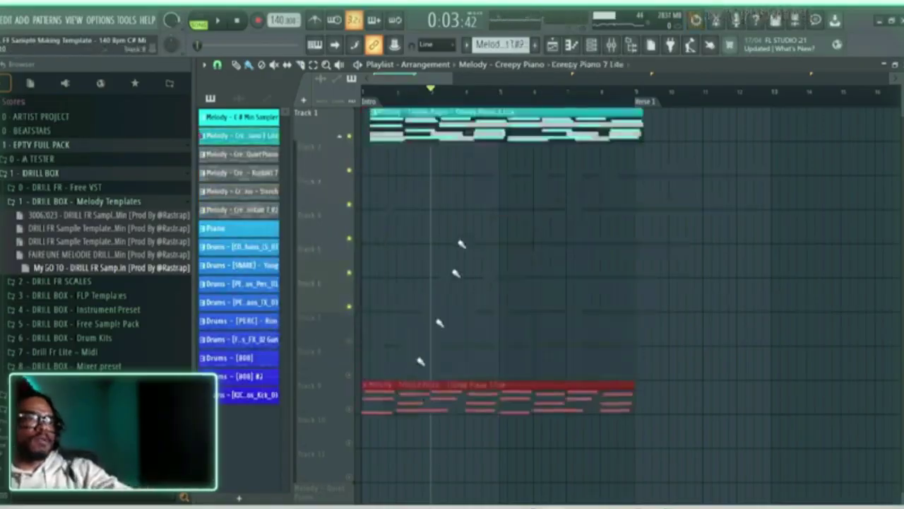
drag(455, 127, 324, 372)
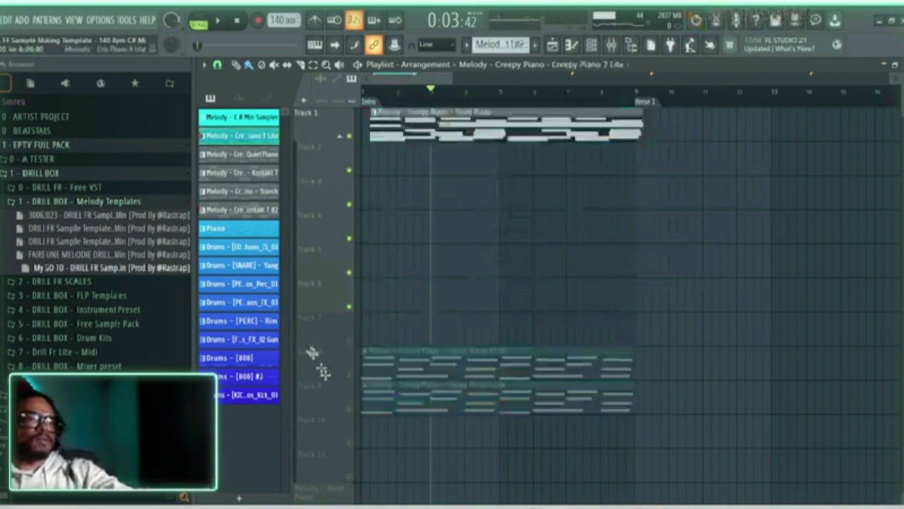
click(350, 375)
click(349, 408)
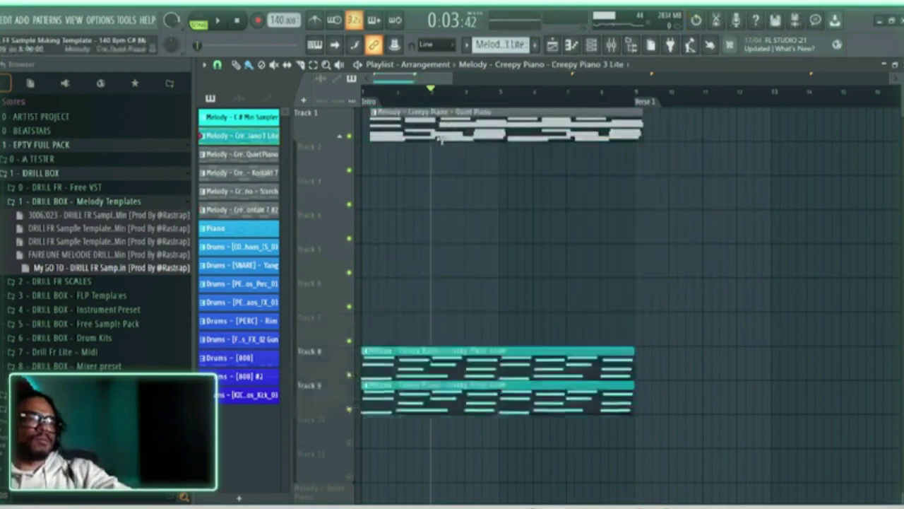
drag(441, 140, 433, 344)
drag(468, 129, 459, 295)
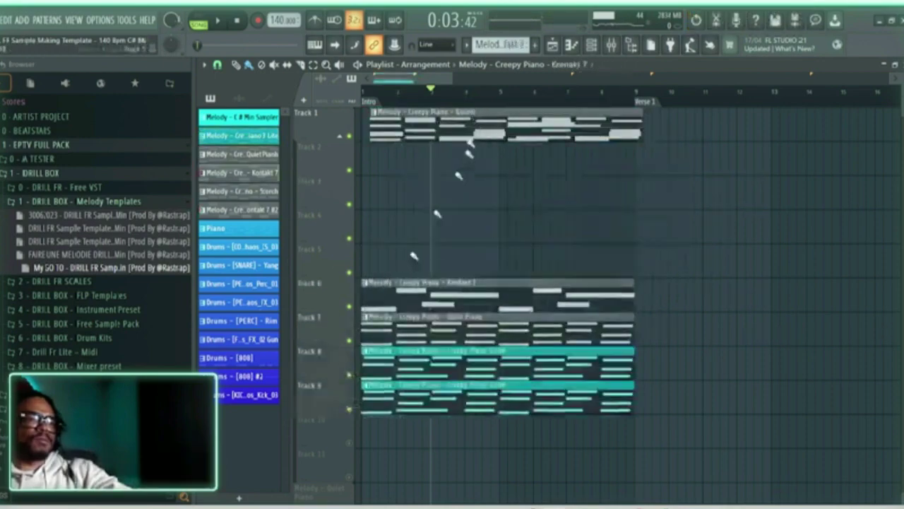
drag(469, 145, 427, 262)
drag(452, 130, 430, 212)
drag(479, 176, 725, 388)
drag(418, 394, 386, 305)
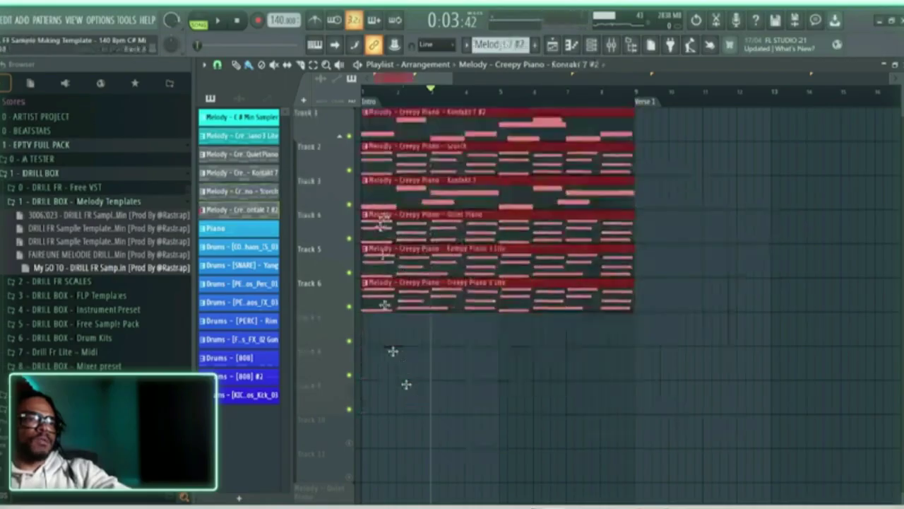
Move the five clips on tracks 2 to 6 to Verse 1 at bar 9, and audition the remaining Kontakt 7 #2 intro.
scroll(574, 97, down, 2)
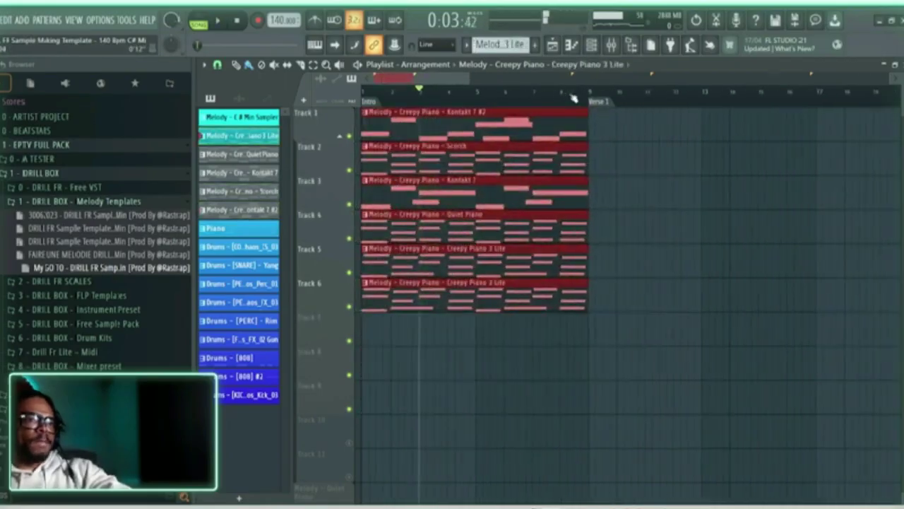
scroll(574, 98, down, 2)
click(530, 180)
drag(564, 142, 400, 331)
drag(439, 196, 590, 197)
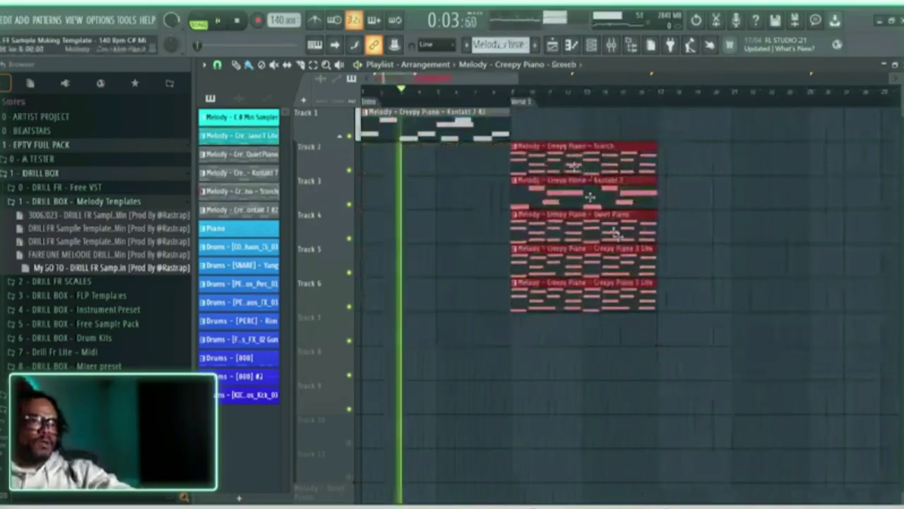
click(714, 229)
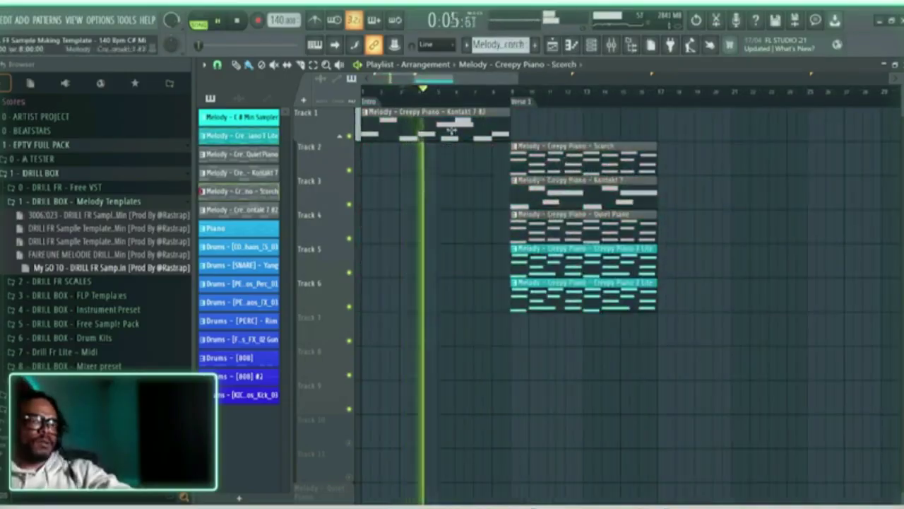
key(space)
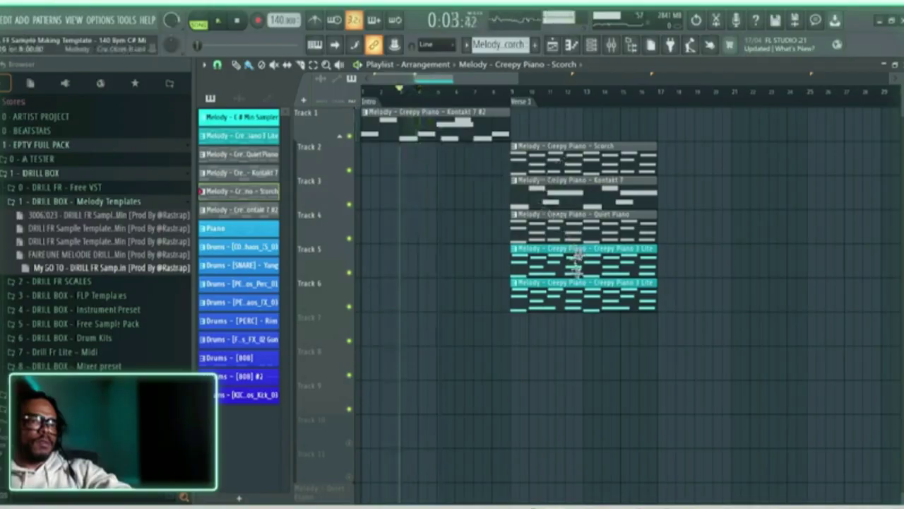
Move the two Creepy Piano 3 Lite clips on tracks 5 and 6 back to the intro and audition them with Kontakt 7 #2.
drag(576, 263, 526, 323)
drag(568, 286, 419, 286)
key(space)
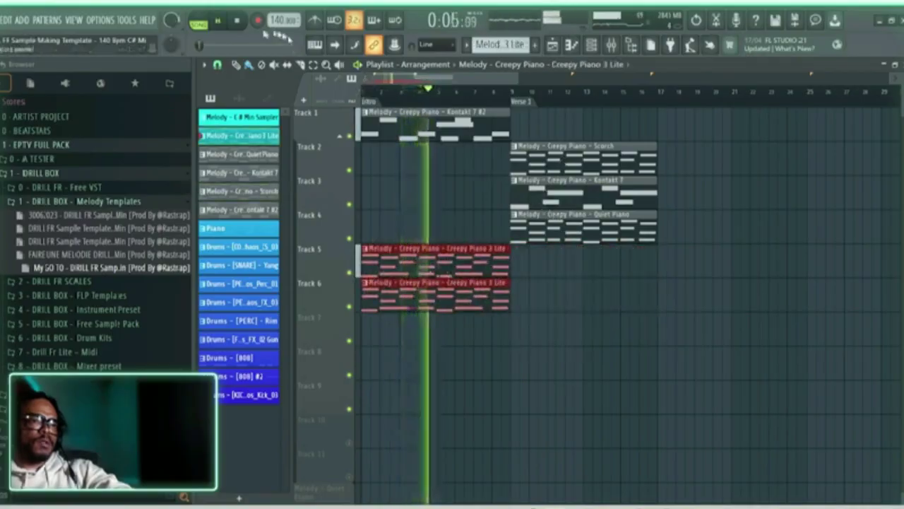
click(237, 21)
key(space)
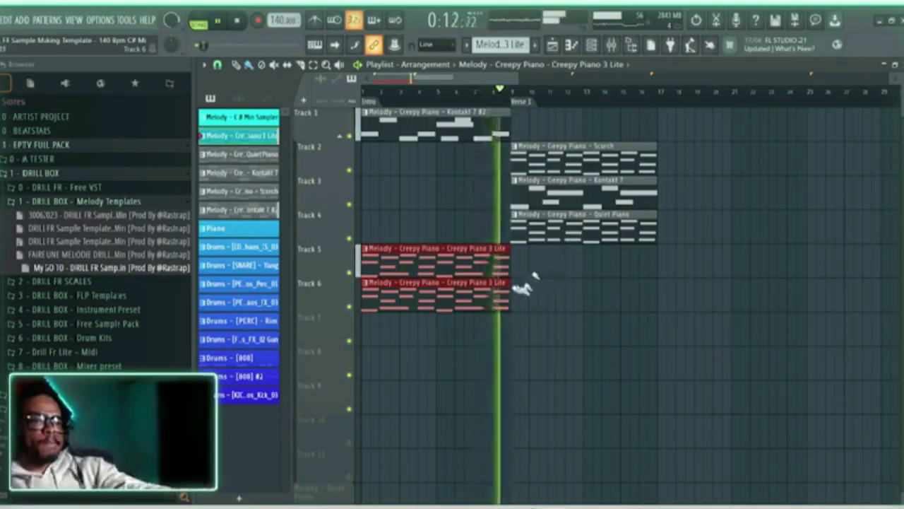
key(space)
Delete the Creepy Piano 3 Lite clip on track 6 and review the Quiet Piano pattern in the channel rack.
right_click(448, 310)
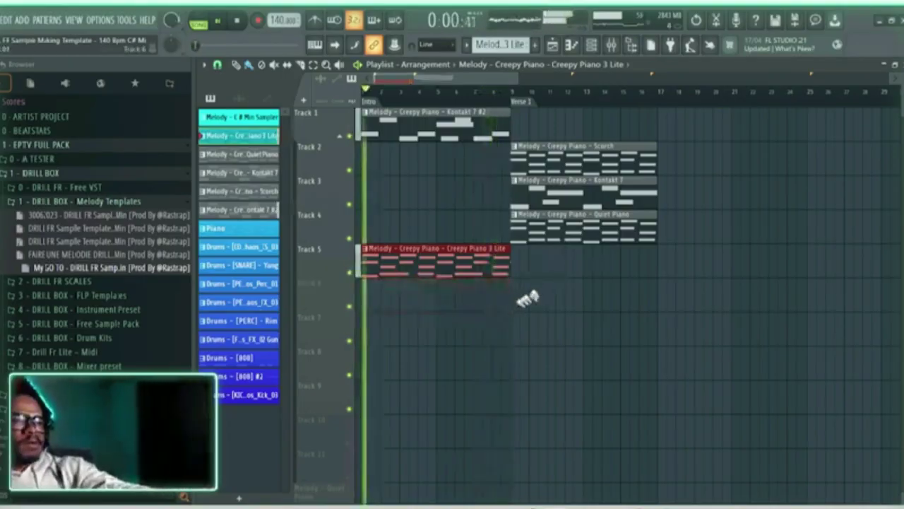
click(569, 236)
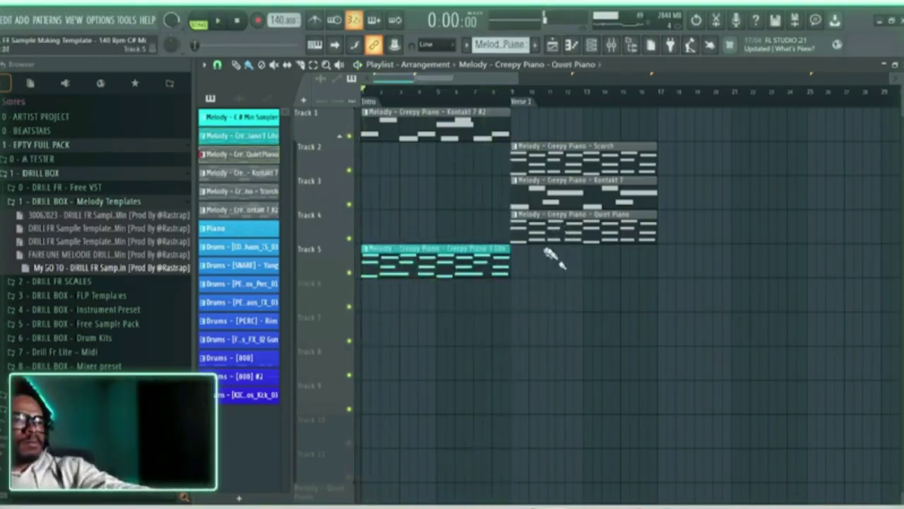
click(591, 46)
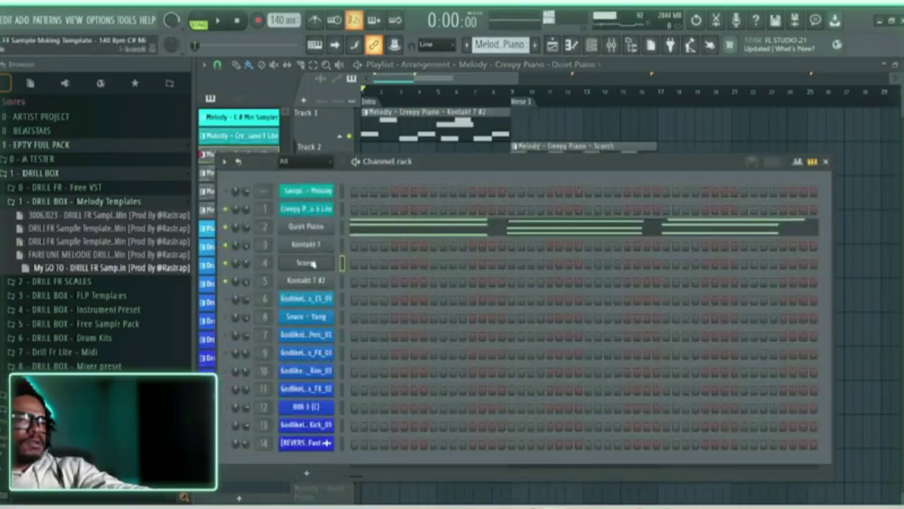
Audition the intro, add a Quiet Piano clip at bar 1 on track 4, and play the result.
click(413, 92)
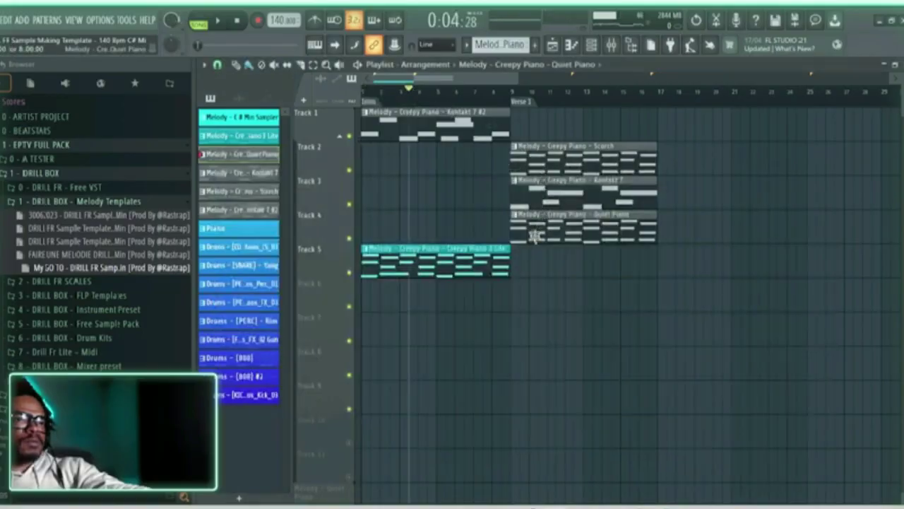
key(space)
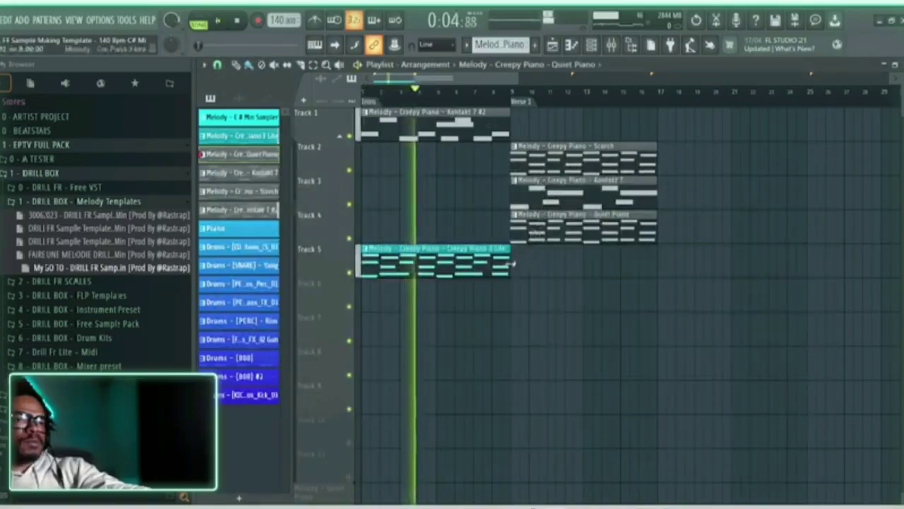
key(space)
key(space)
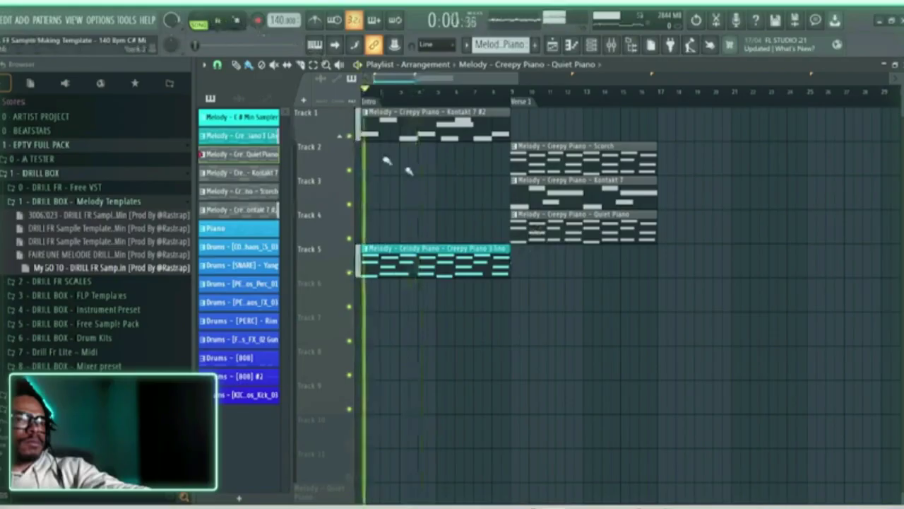
key(space)
drag(565, 234, 426, 234)
key(space)
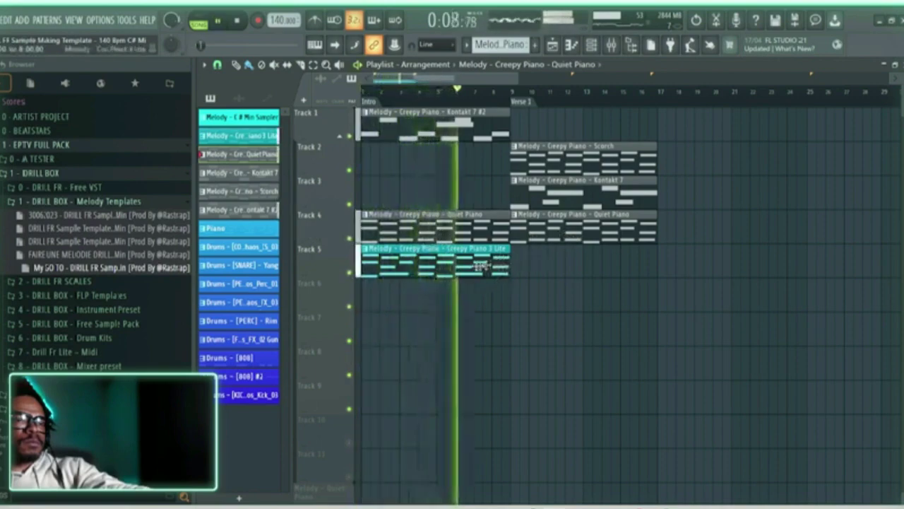
Add a Creepy Piano 3 Lite clip at Verse 1 on track 5 and delete the Quiet Piano clip above it.
click(527, 256)
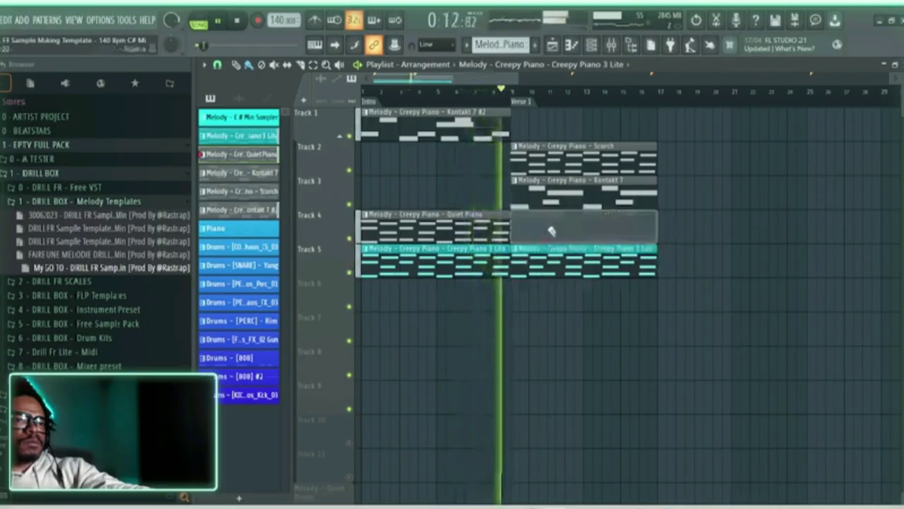
right_click(527, 228)
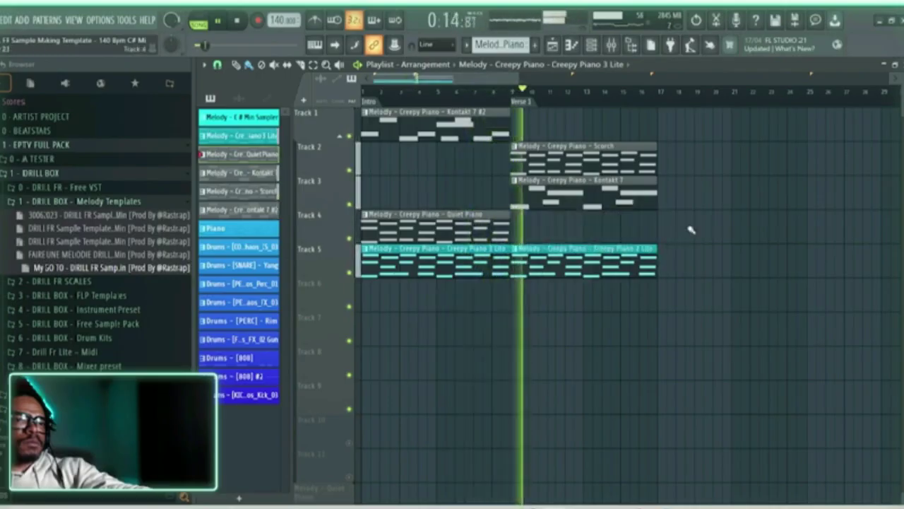
scroll(502, 94, down, 2)
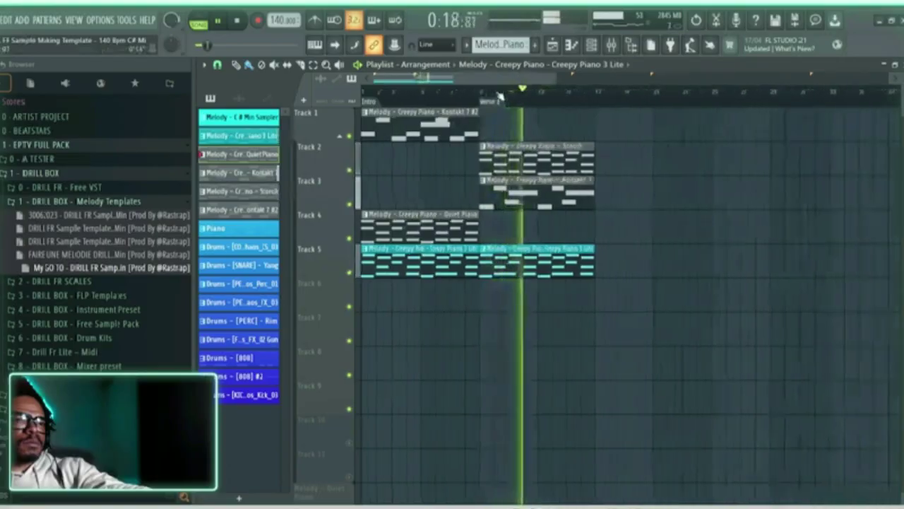
scroll(499, 96, down, 1)
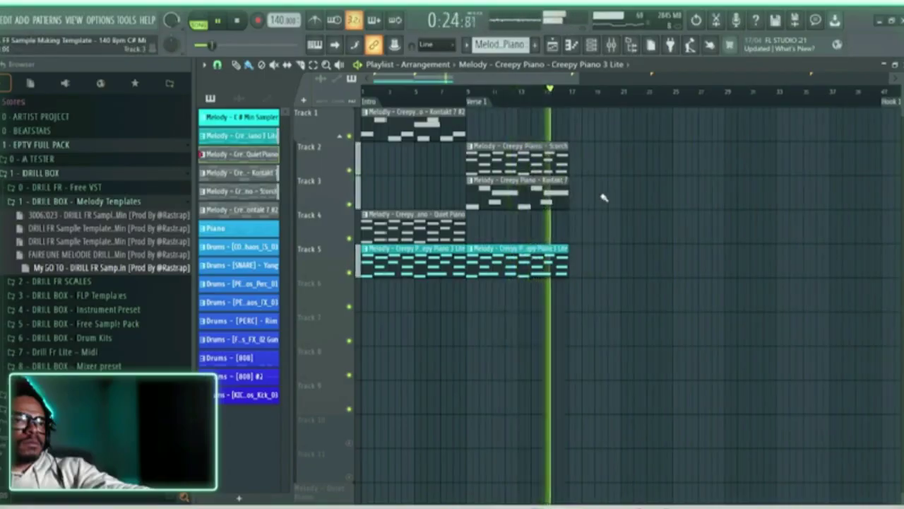
Solo track 3, play from Verse 1, and bring track 2 into the isolated playback to compare the two layers.
right_click(349, 204)
click(470, 92)
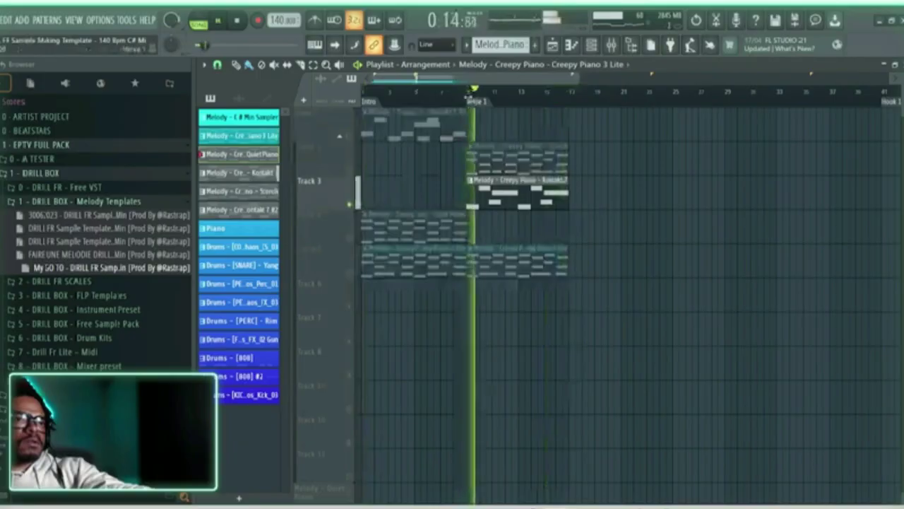
click(350, 171)
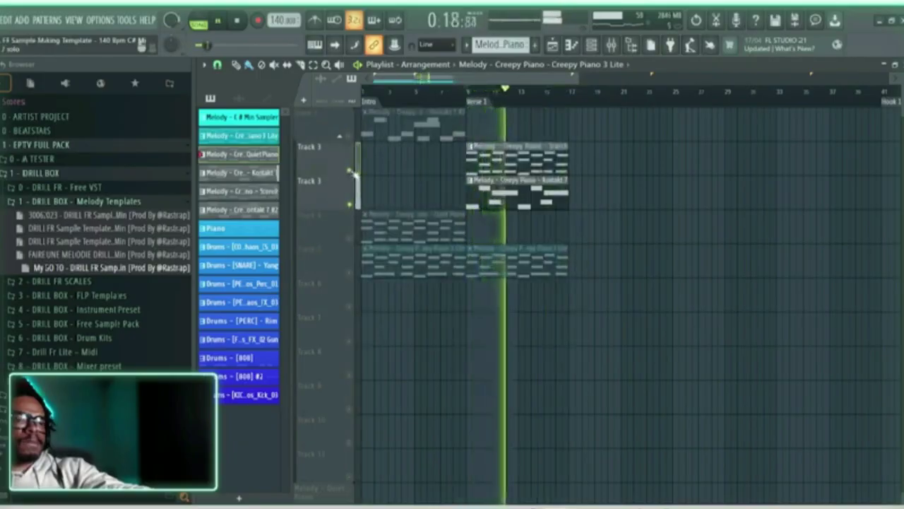
key(space)
Swap the sections by moving Scorch and Kontakt 7 to the intro, and Kontakt 7 #2 and Quiet Piano to Verse 1.
drag(593, 168, 380, 192)
drag(415, 132, 520, 133)
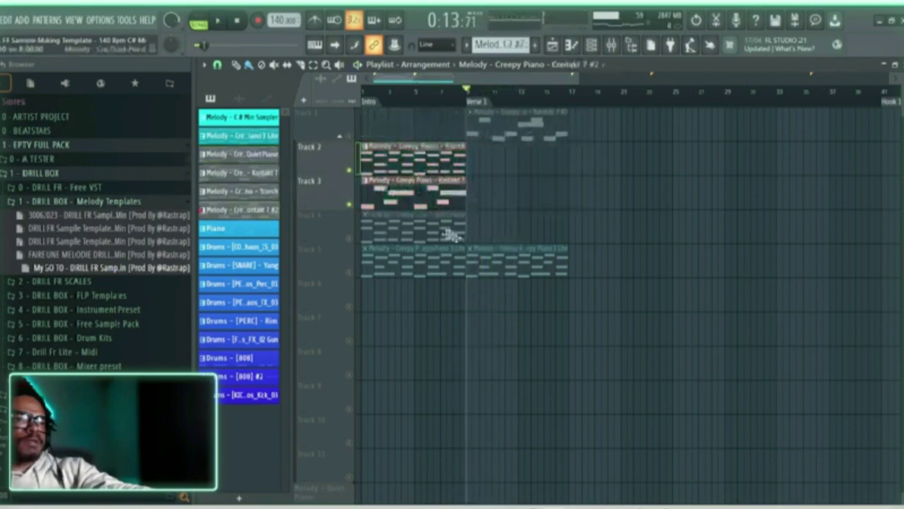
drag(452, 234, 548, 231)
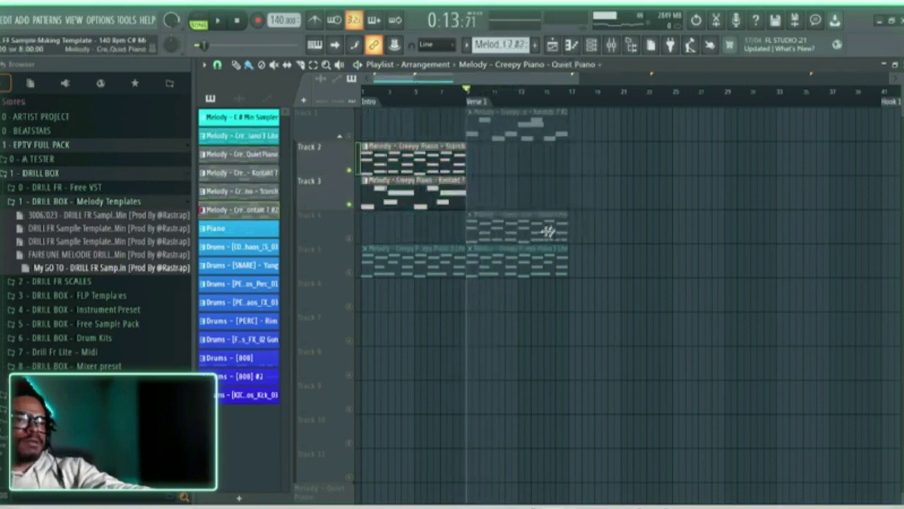
Re-enable all playlist tracks and play the rearranged melody through both sections.
right_click(351, 273)
right_click(351, 274)
key(space)
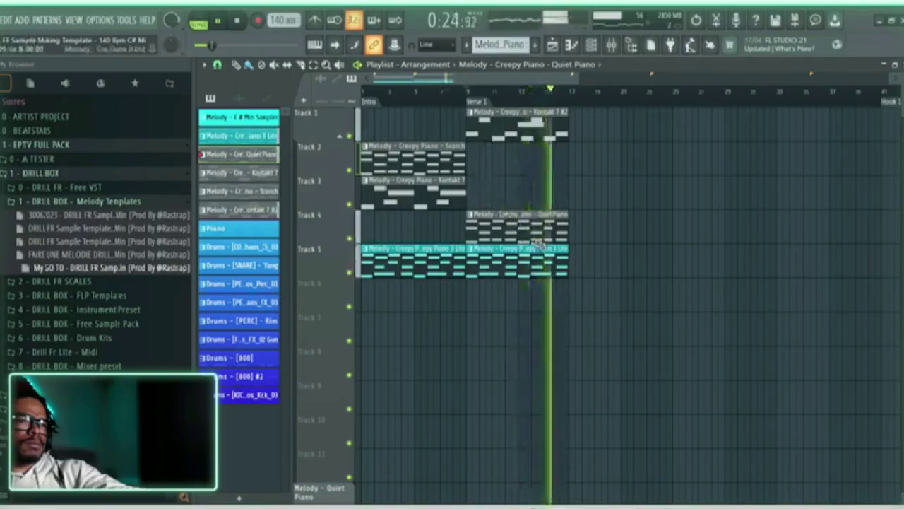
scroll(558, 106, up, 1)
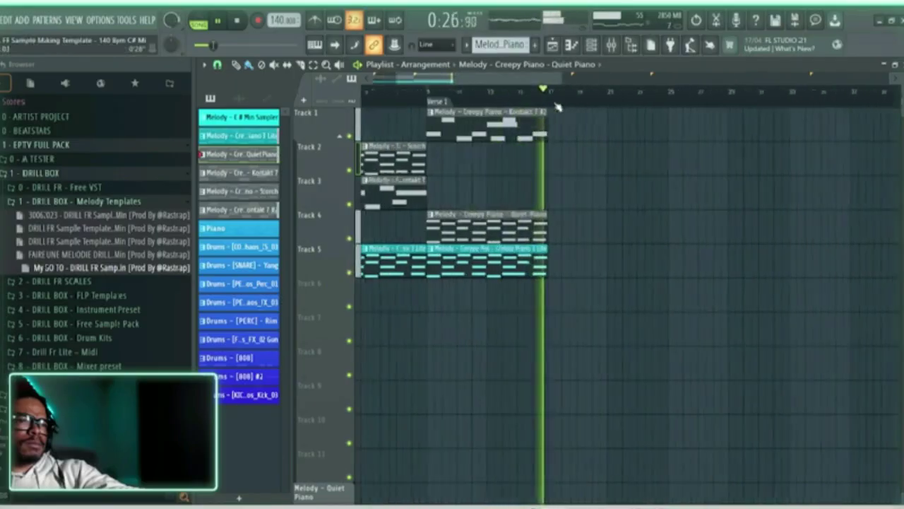
key(space)
Replay the arrangement around Verse 1 and select the intro Creepy Piano 3 Lite clip on track 5.
click(495, 64)
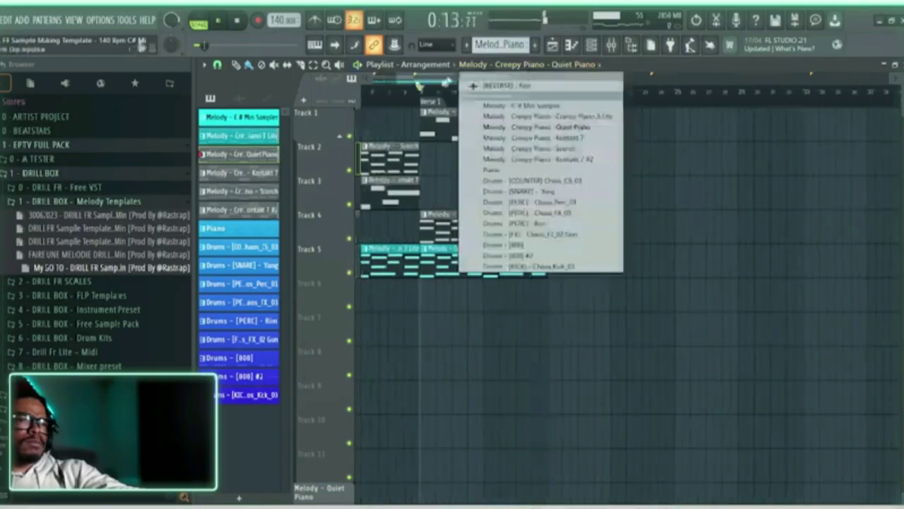
click(446, 82)
scroll(447, 83, up, 3)
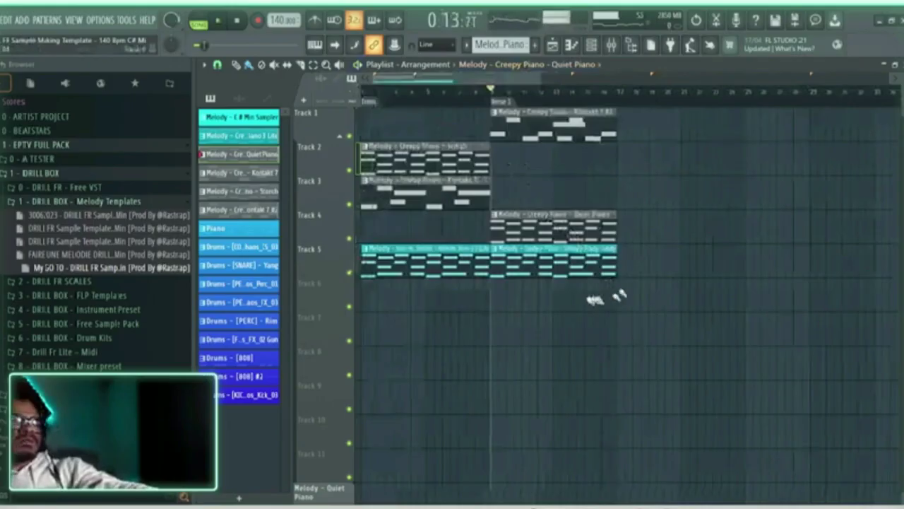
key(space)
key(space)
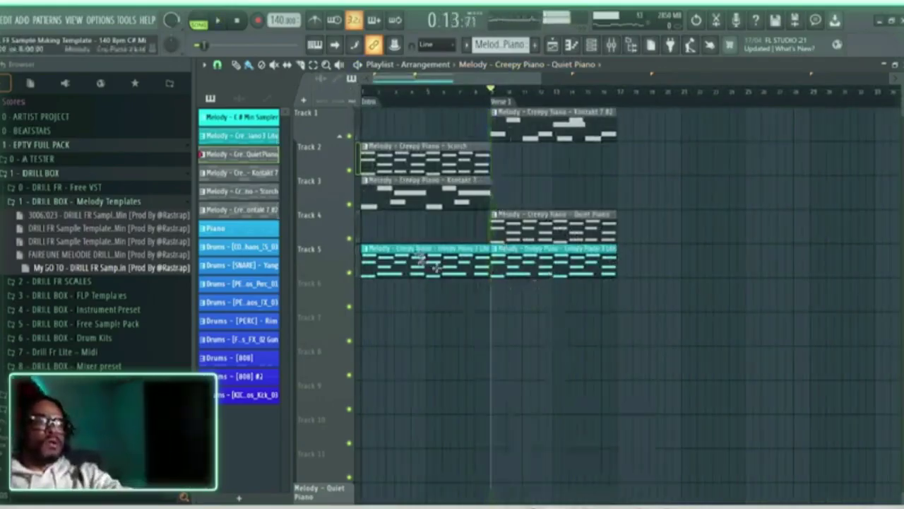
drag(442, 311, 379, 263)
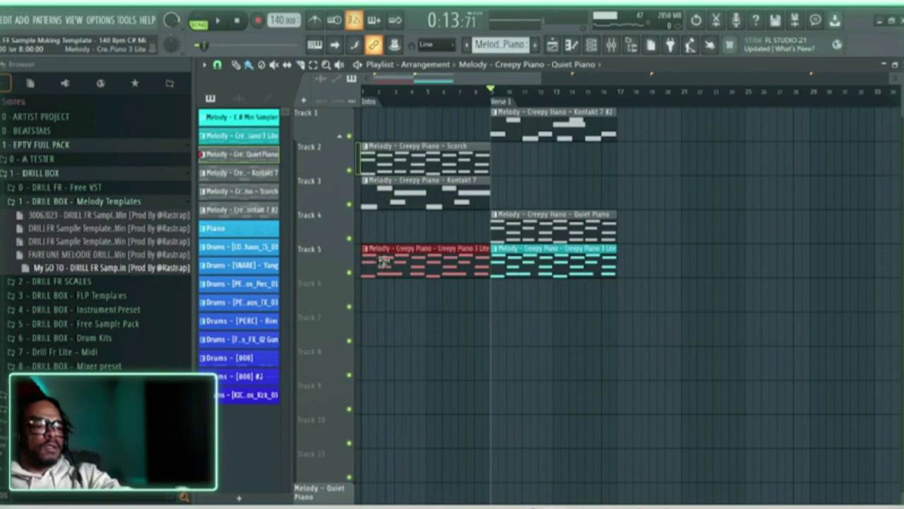
Consolidate the selected intro Creepy Piano 3 Lite clip to 16-bit stereo WAV audio and cut off its tail at the Verse 1 marker.
key(ctrl+alt+c)
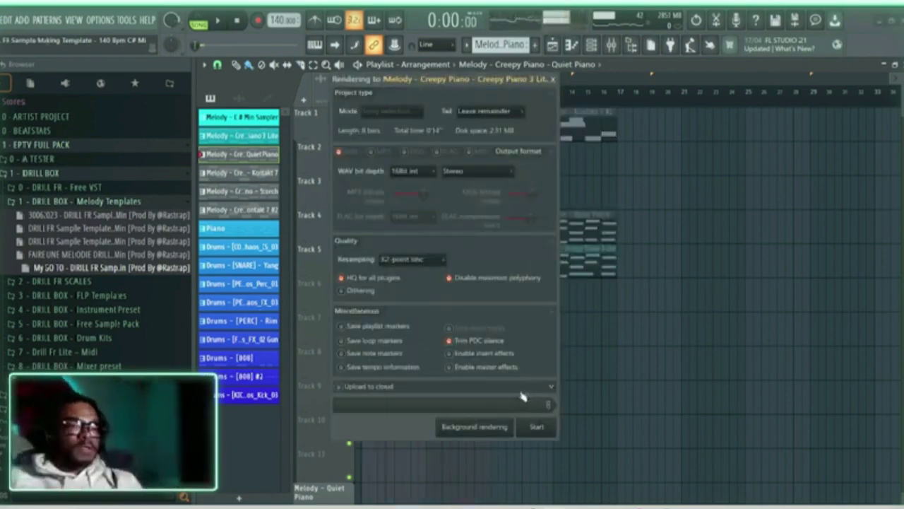
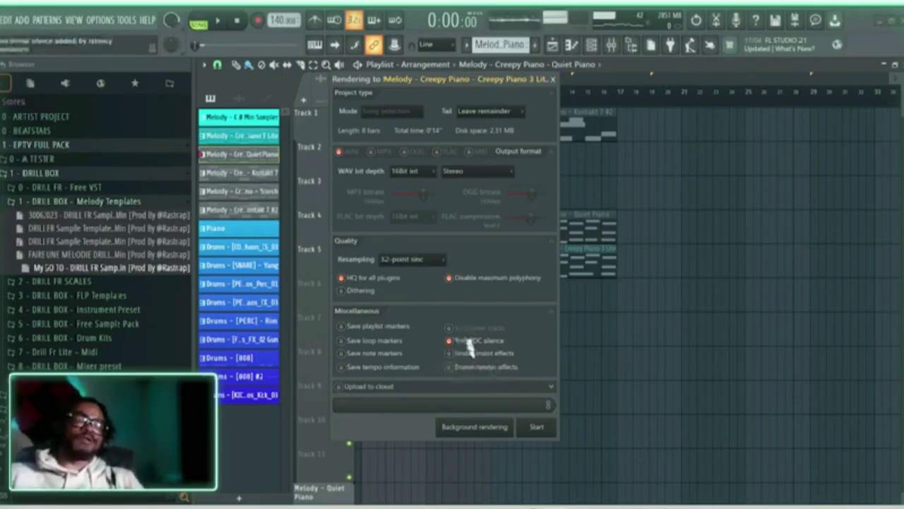
click(539, 427)
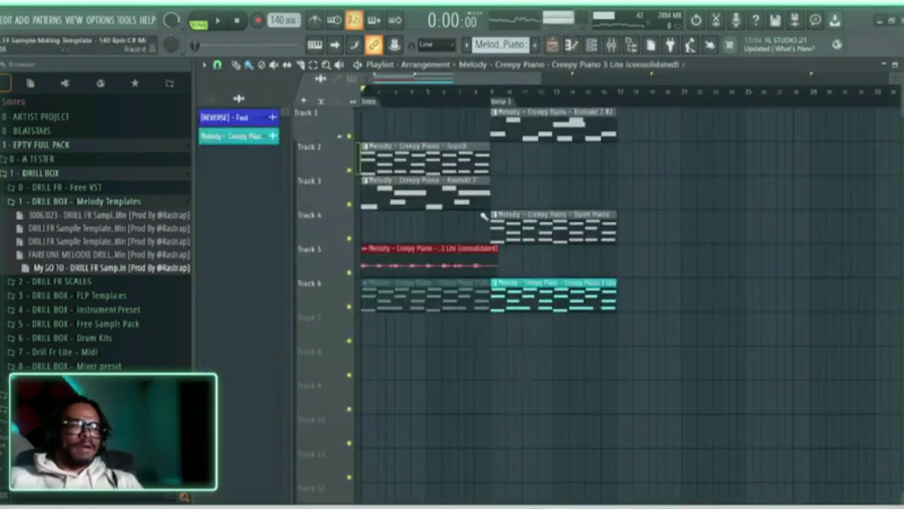
scroll(473, 113, up, 3)
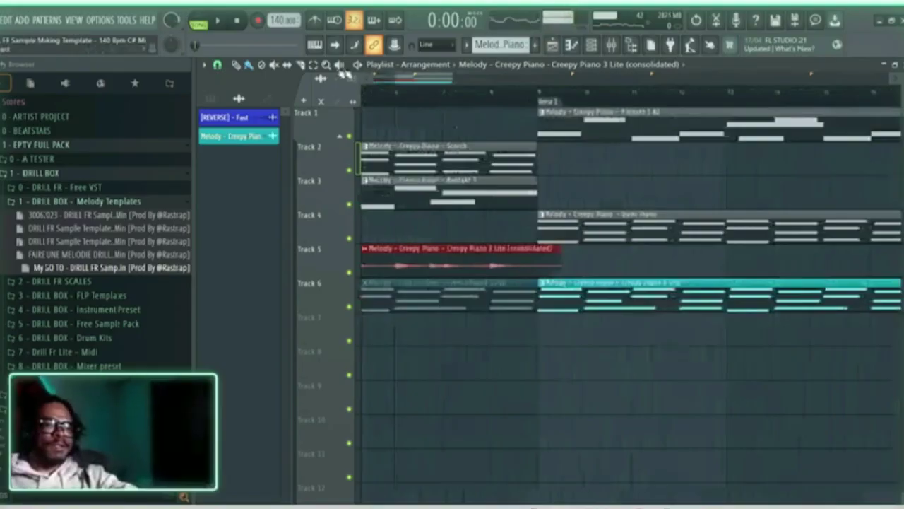
right_click(305, 69)
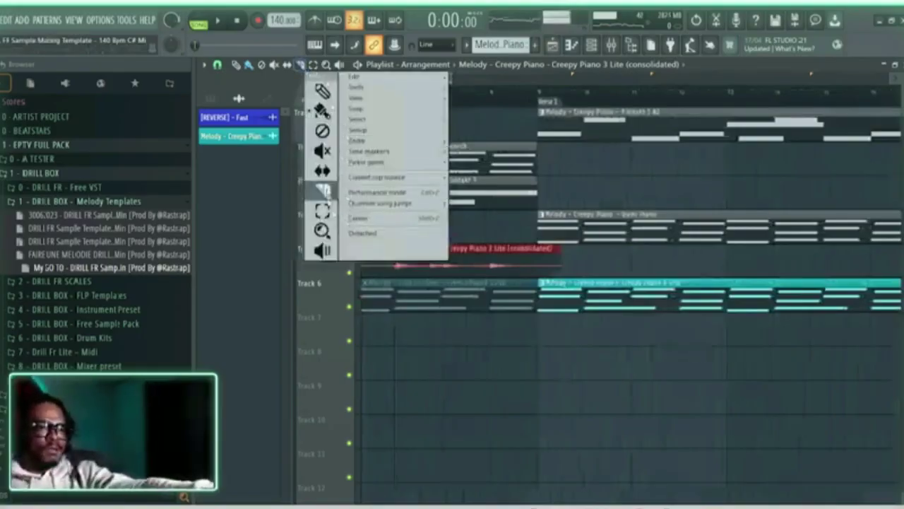
click(540, 250)
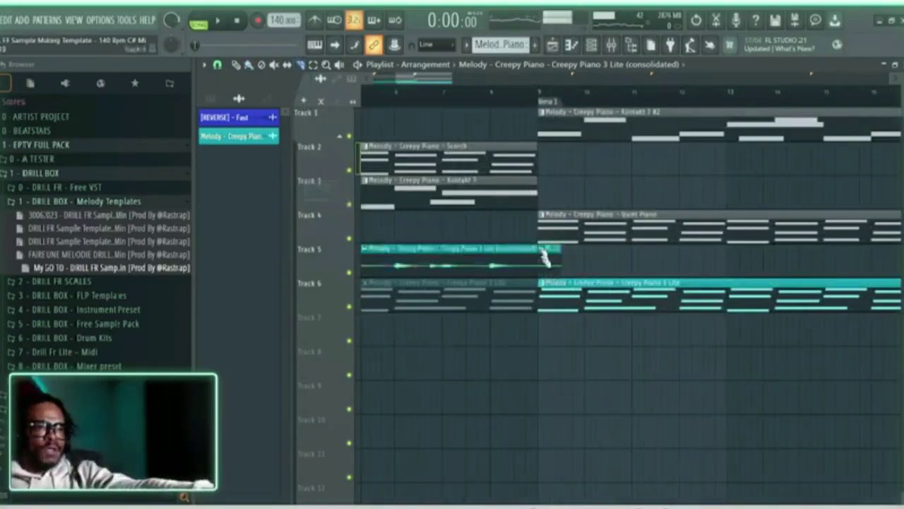
right_click(543, 258)
click(556, 280)
click(542, 249)
click(552, 254)
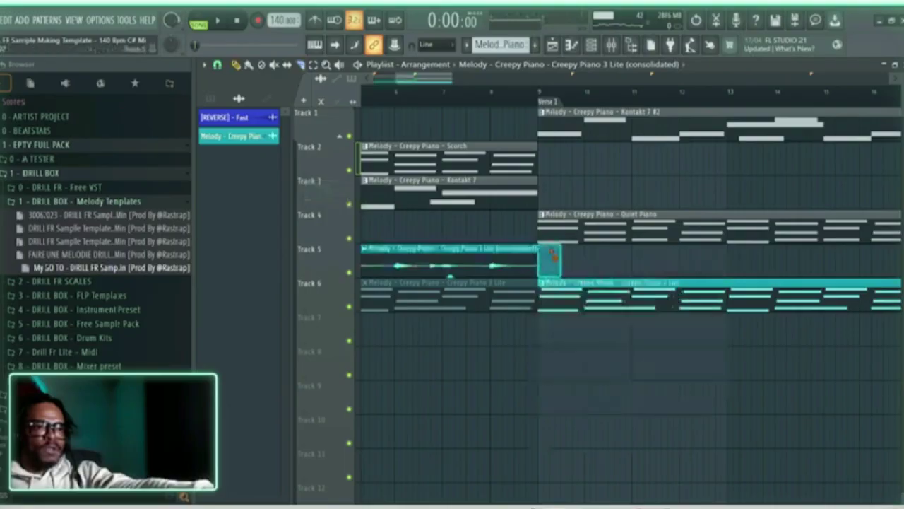
Move the Verse 1 Creepy Piano 3 Lite pattern to the intro on track 11, mute it, and delete the muted pattern on track 6.
scroll(446, 79, down, 5)
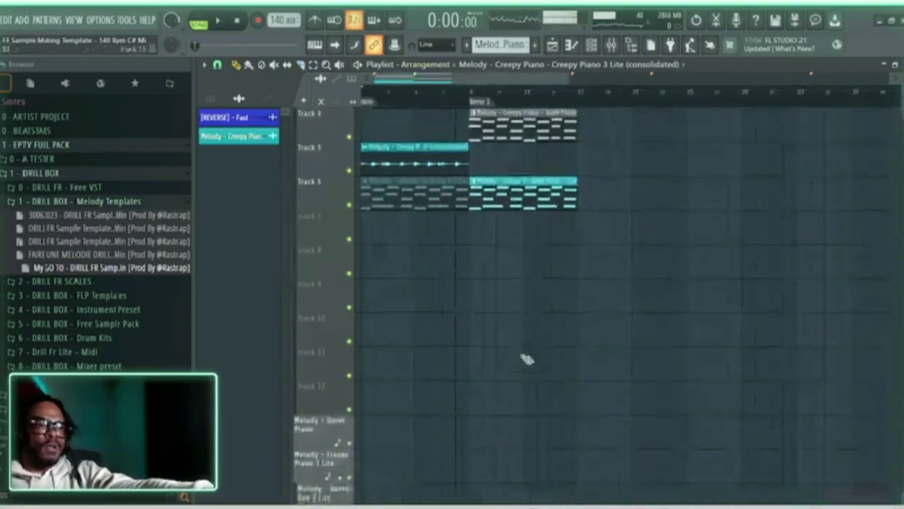
drag(517, 302, 409, 471)
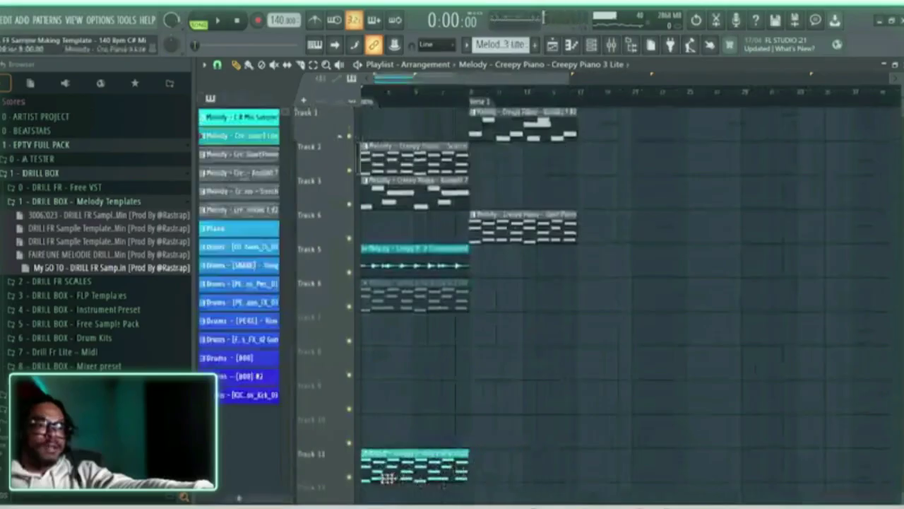
right_click(422, 306)
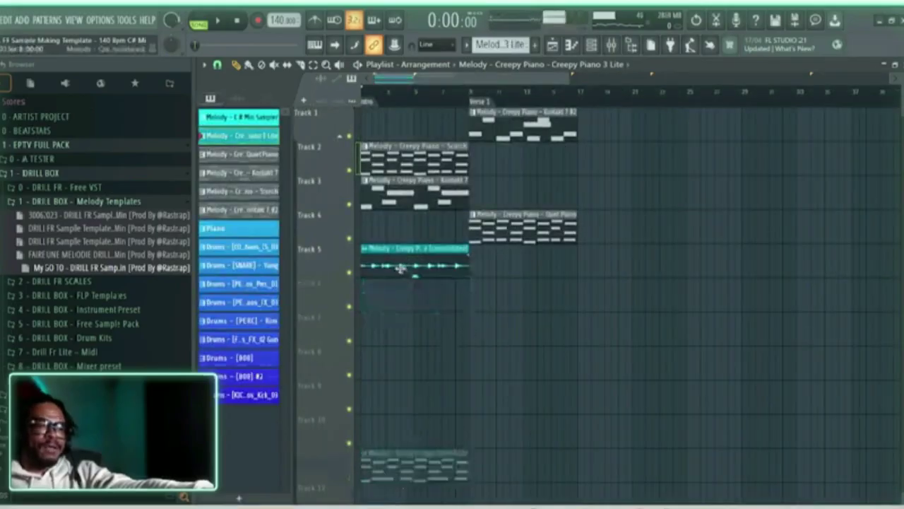
Show all channels in the channel rack and route the consolidated Creepy Piano 3 Lite audio to mixer track 1.
double_click(400, 267)
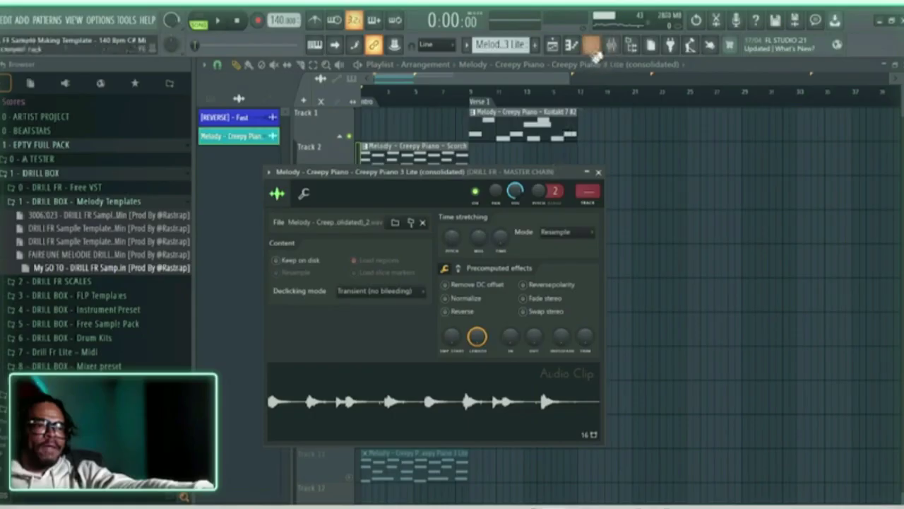
click(592, 47)
click(304, 162)
click(308, 178)
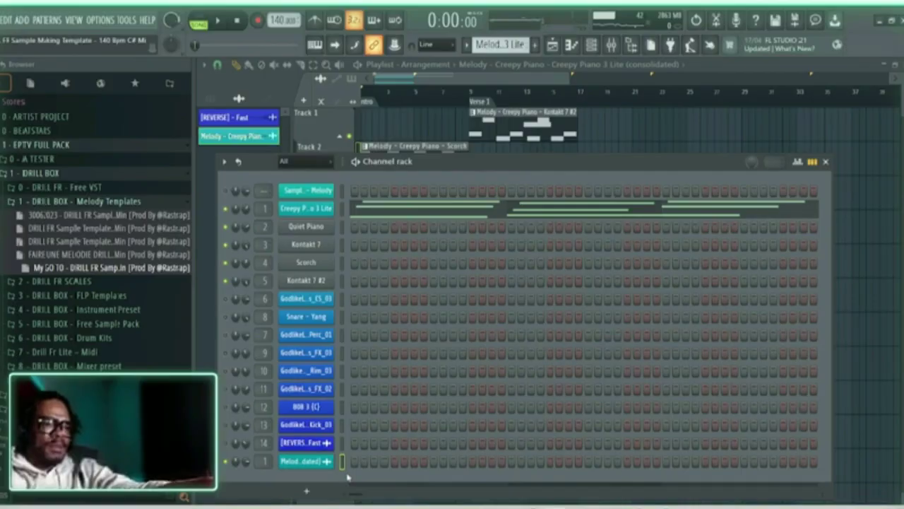
Reorder the consolidated audio channel so it sits directly below the Creepy Piano 3 Lite channel.
key(alt+Up)
key(alt+Up)
key(alt+Up)
key(alt+Up)
key(alt+Up)
key(alt+Up)
key(alt+Up)
key(alt+Up)
key(alt+Up)
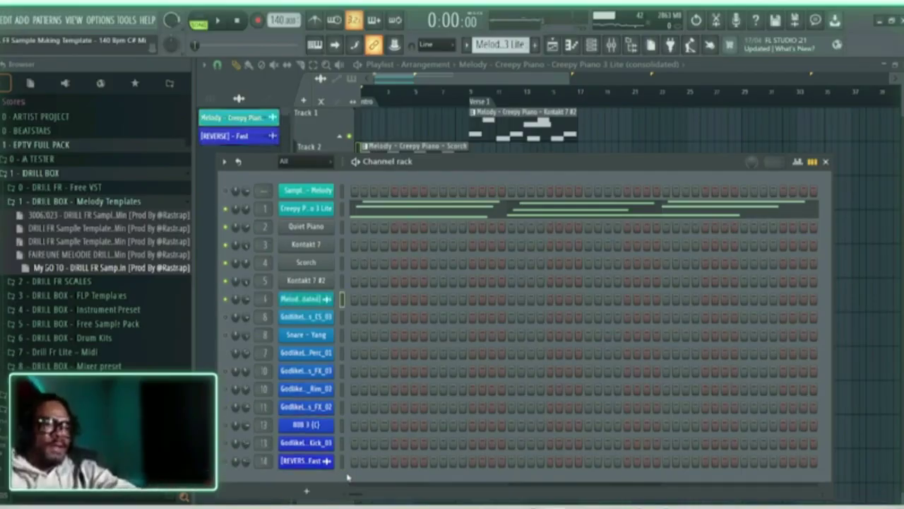
key(alt+Up)
key(alt+Up)
key(alt+Up)
key(alt+Up)
key(alt+Up)
key(alt+Down)
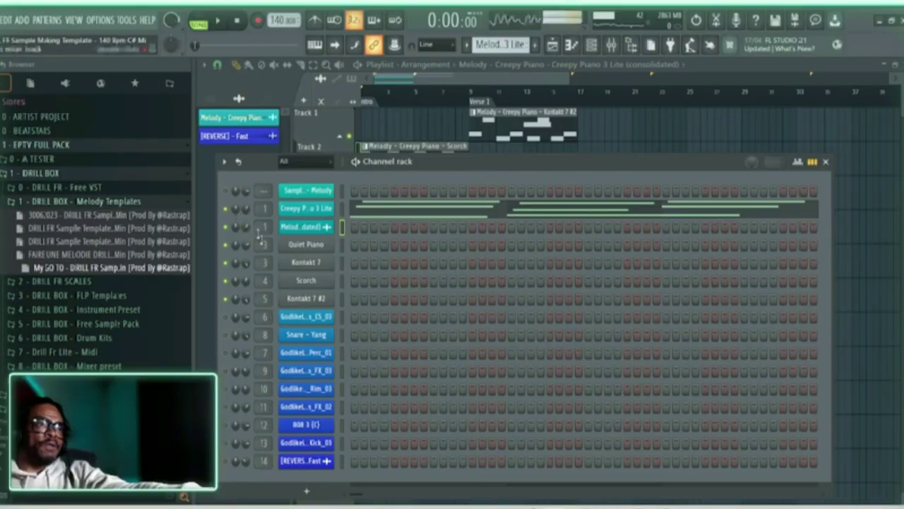
Solo track 5 and play the consolidated intro piano through to Verse 1 with track 4 enabled as well.
key(F6)
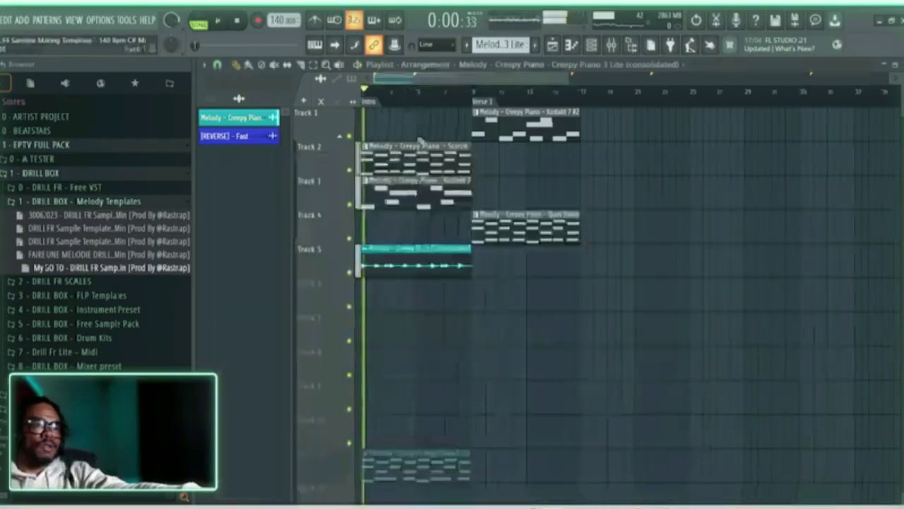
right_click(353, 272)
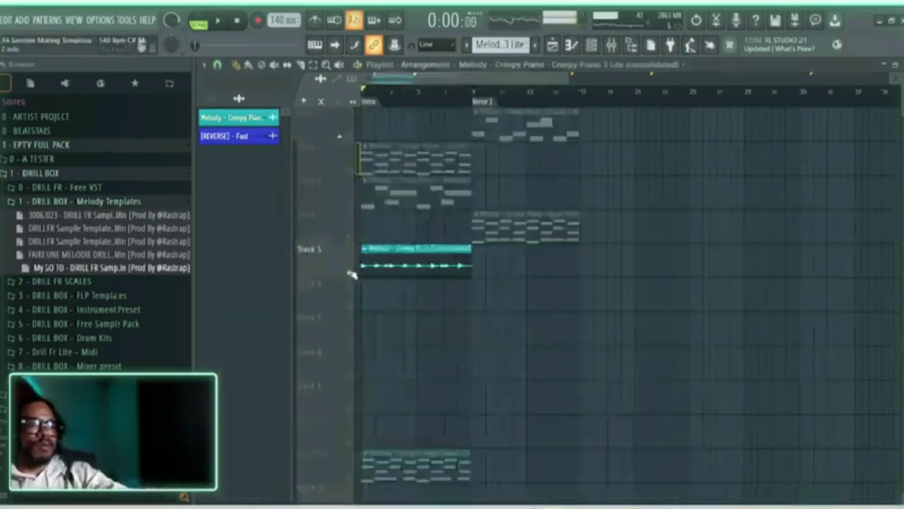
key(space)
scroll(384, 242, down, 3)
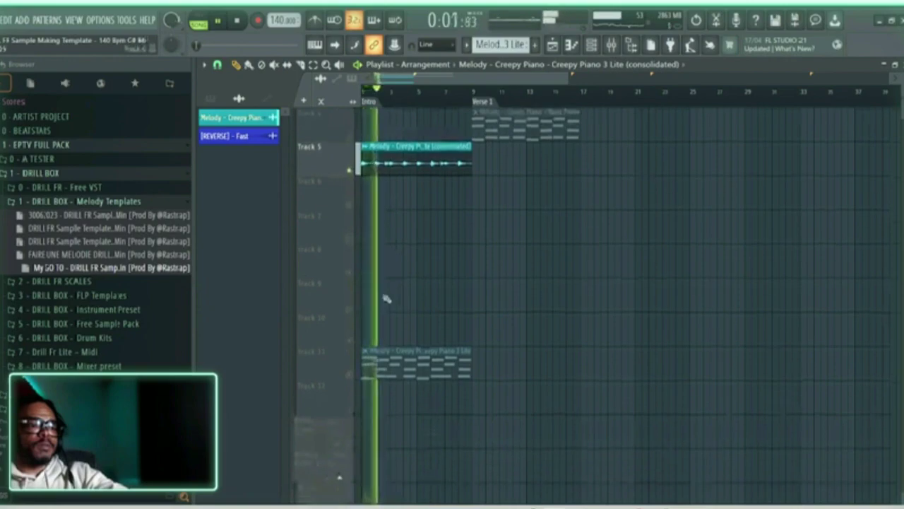
scroll(384, 299, up, 2)
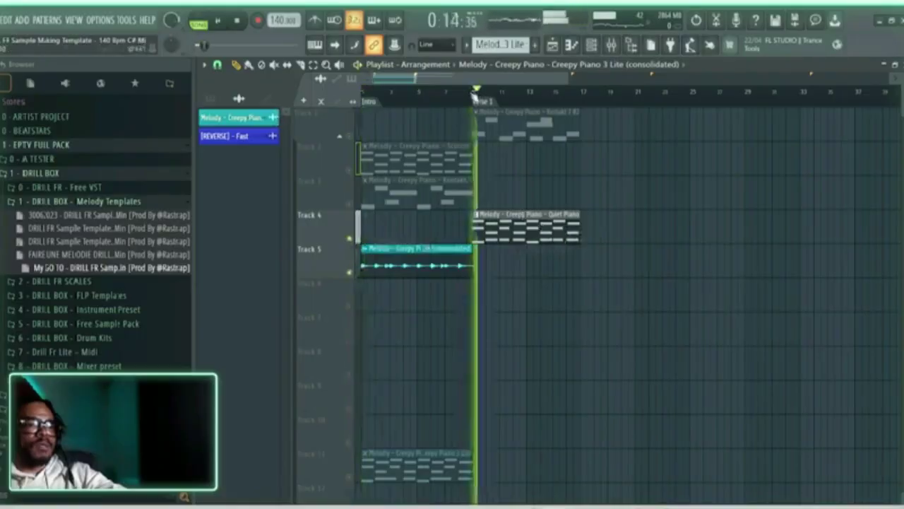
Consolidate the Verse 1 Quiet Piano clip on track 4 to 16-bit stereo WAV audio.
drag(624, 228, 503, 265)
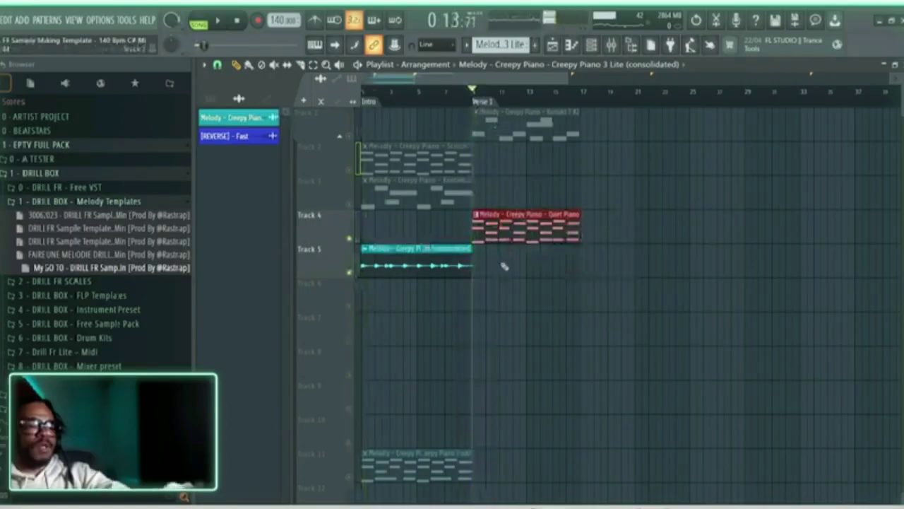
key(ctrl+r)
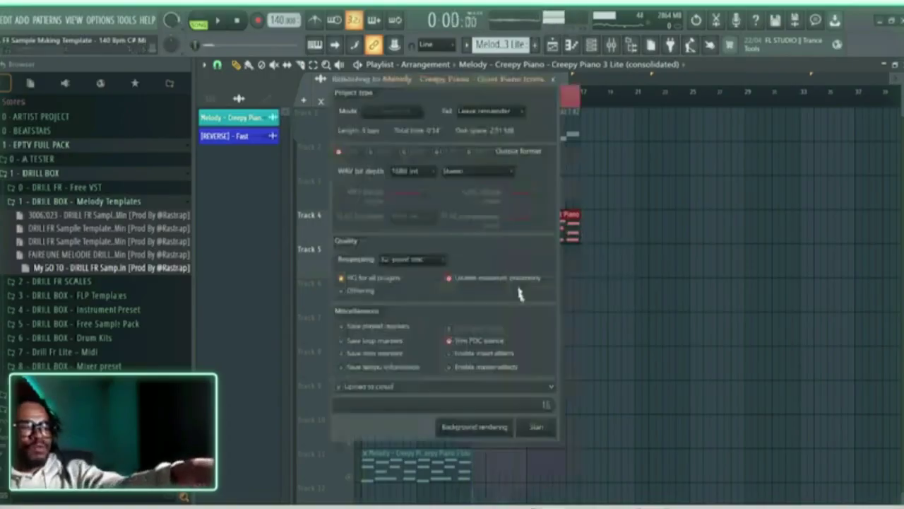
click(536, 427)
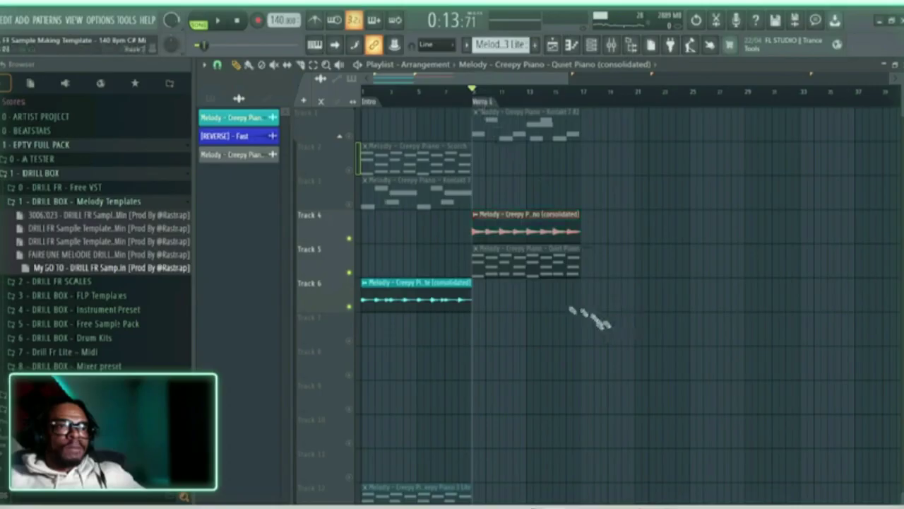
Move the muted Quiet Piano pattern to the intro on track 11 and return the consolidated Creepy Piano 3 Lite clip to track 5.
scroll(571, 311, down, 3)
drag(504, 162, 393, 362)
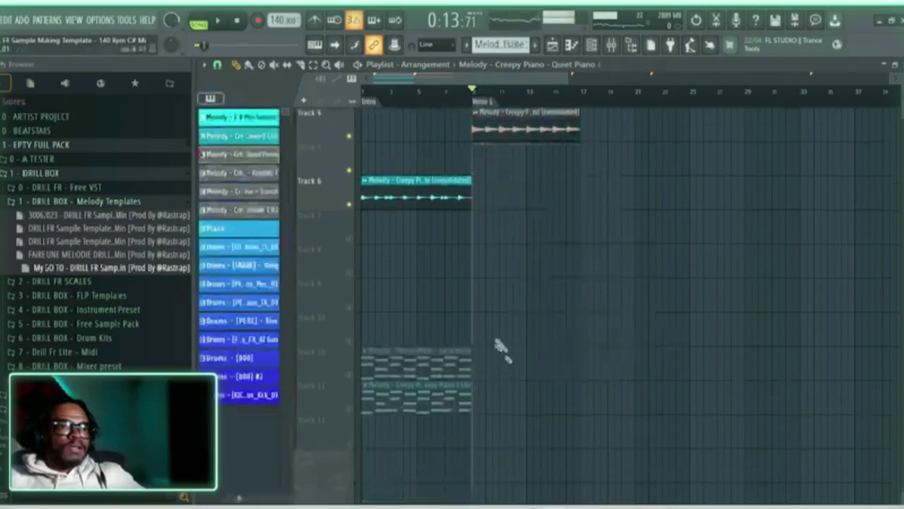
scroll(528, 265, up, 3)
drag(451, 302, 429, 267)
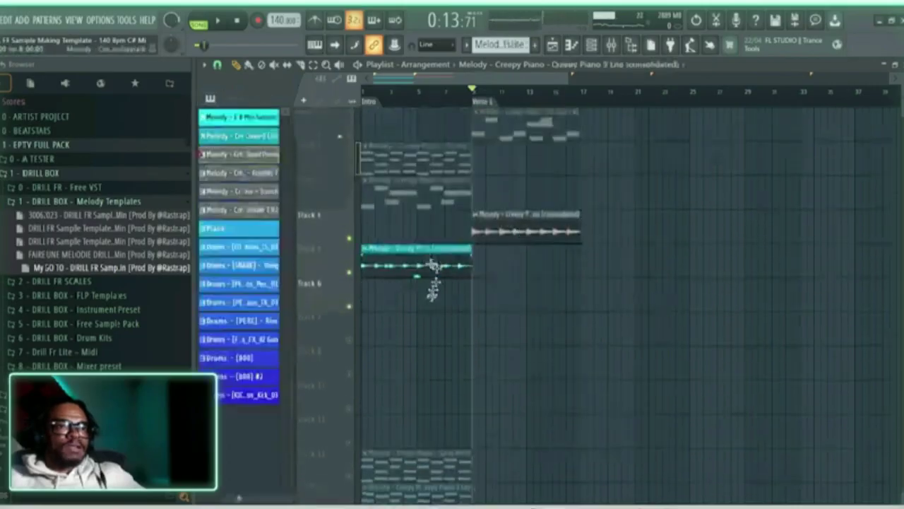
Try reversing the consolidated Quiet Piano clip and compare its playback from Verse 1 before and after.
key(space)
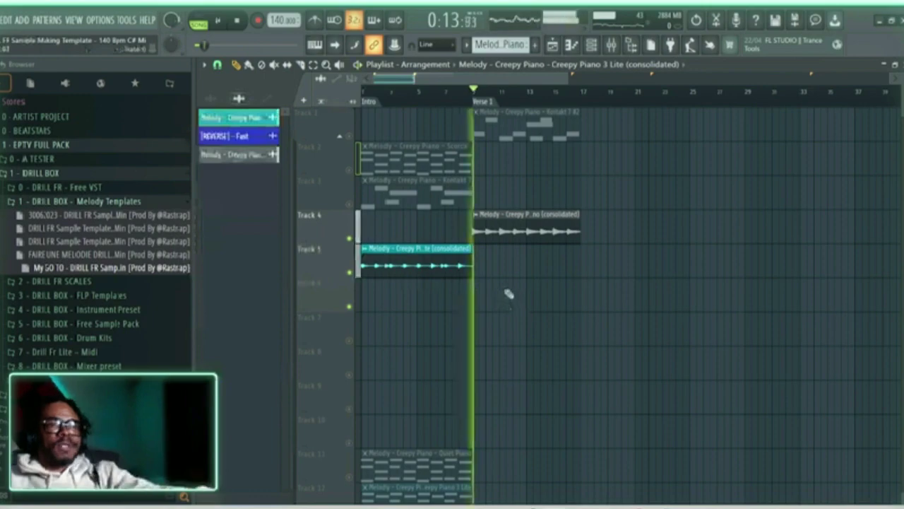
key(space)
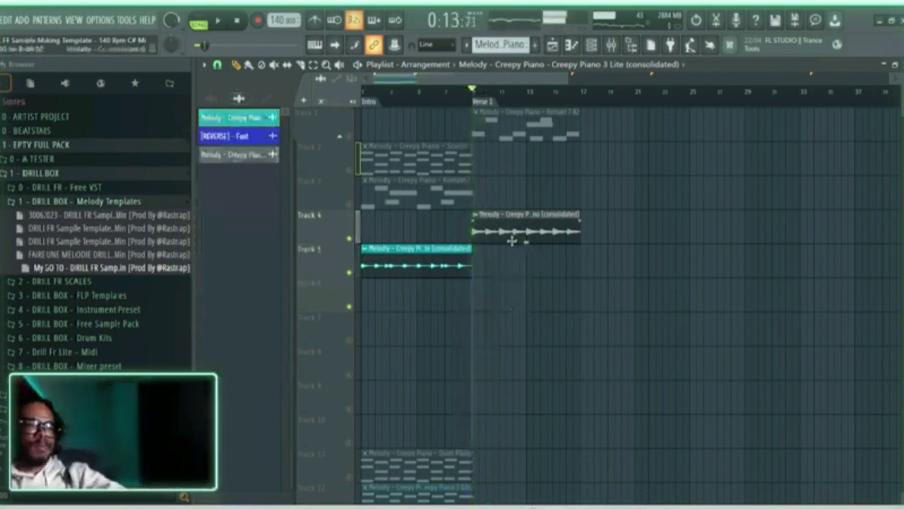
double_click(522, 238)
click(466, 326)
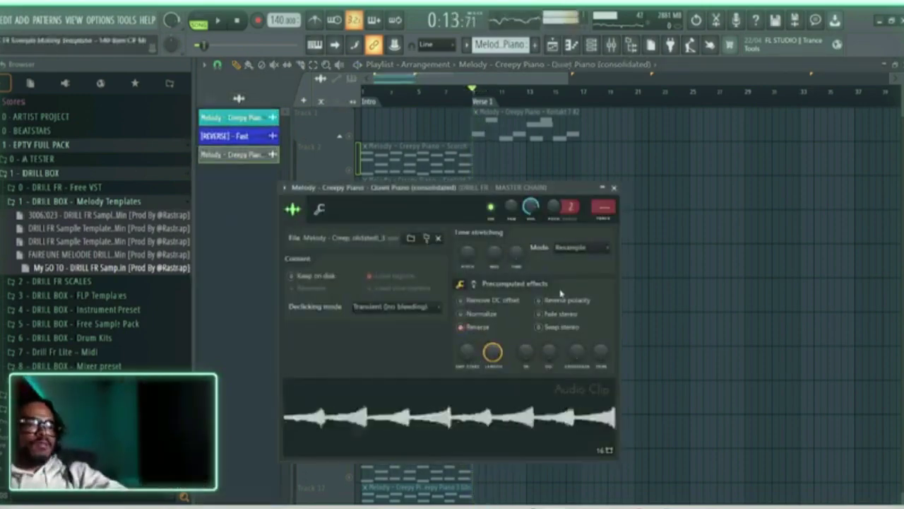
key(space)
click(614, 188)
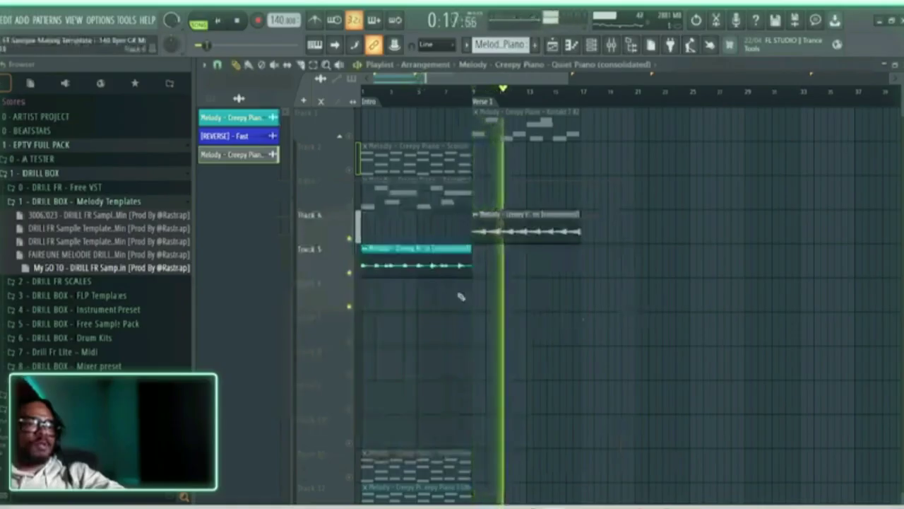
key(space)
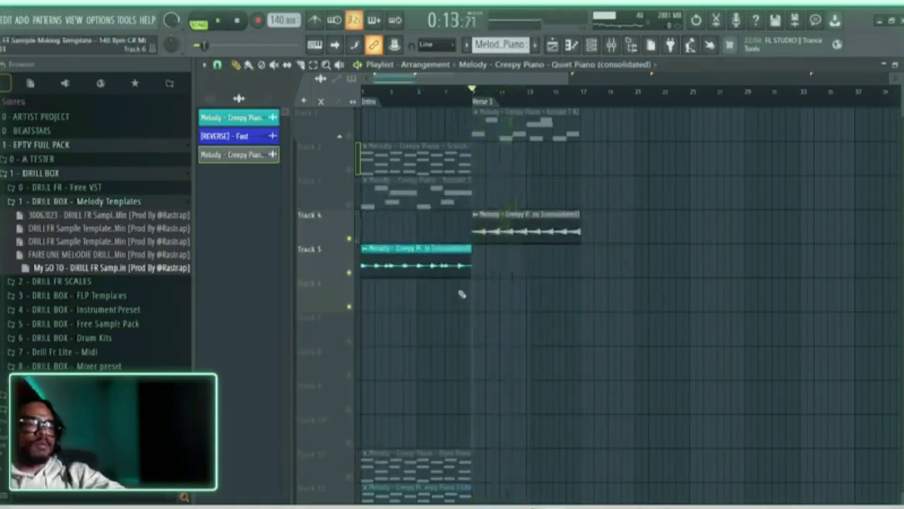
Undo the Quiet Piano clip's reversal and play the consolidated piano from the start of the intro.
key(ctrl+z)
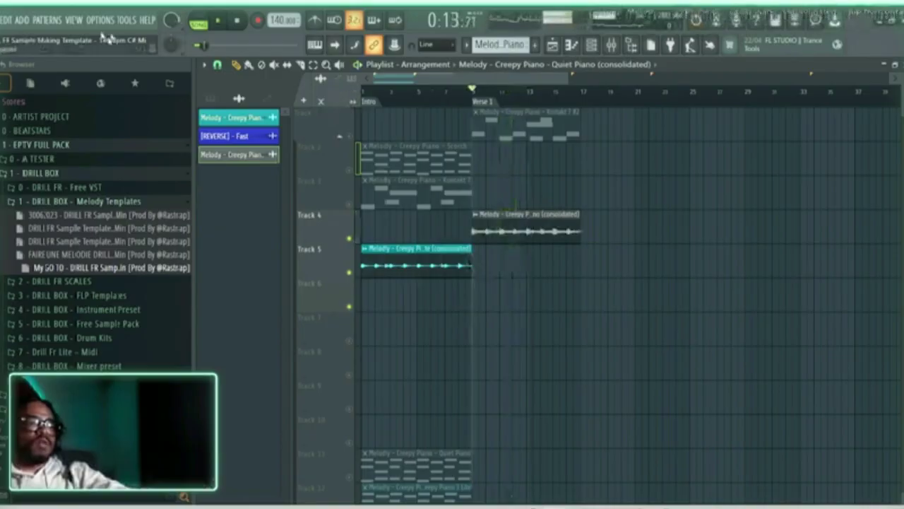
click(1, 20)
click(7, 74)
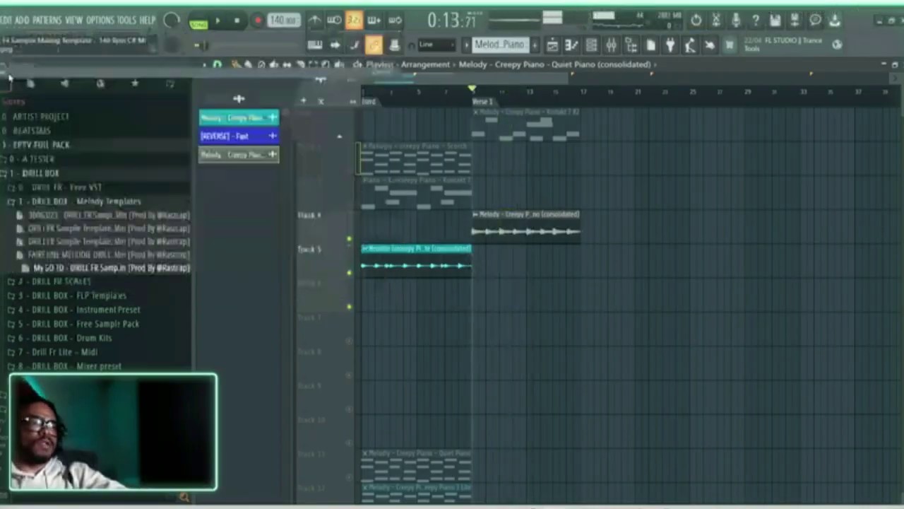
click(217, 23)
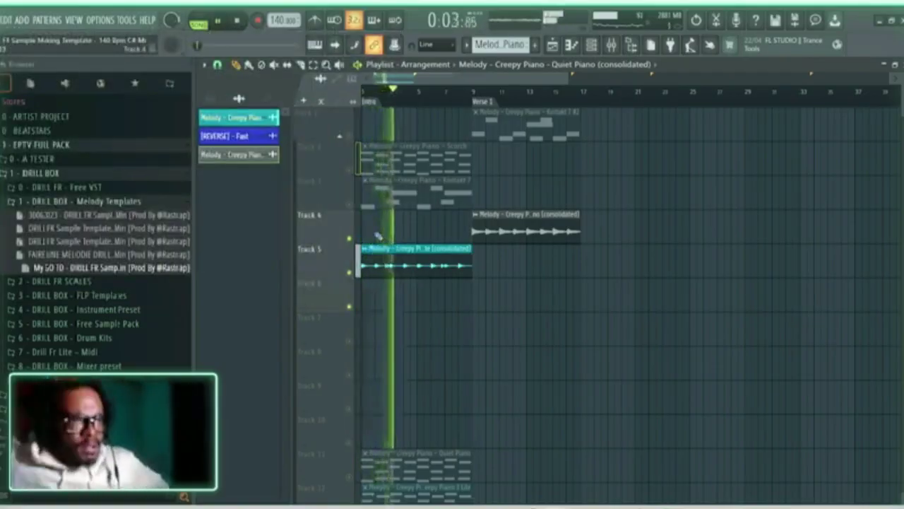
key(space)
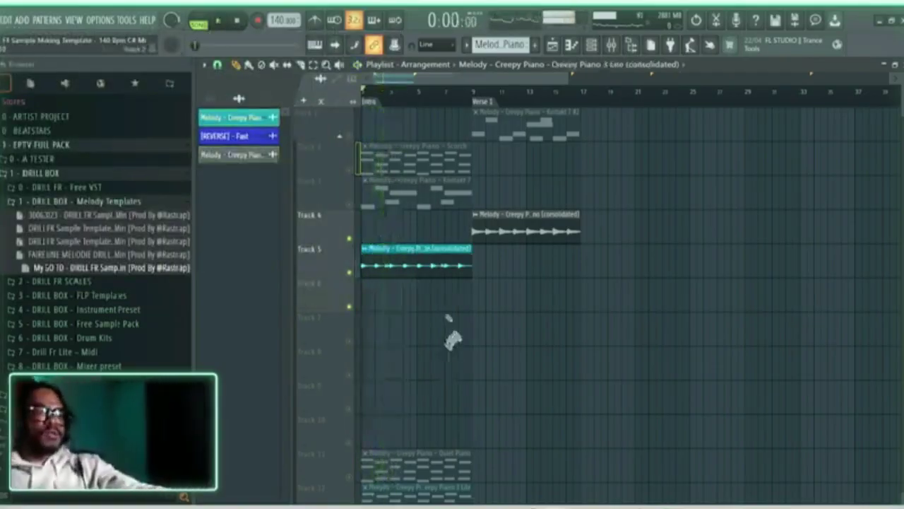
Reverse the consolidated Creepy Piano 3 Lite audio clip in the intro on track 5.
double_click(404, 258)
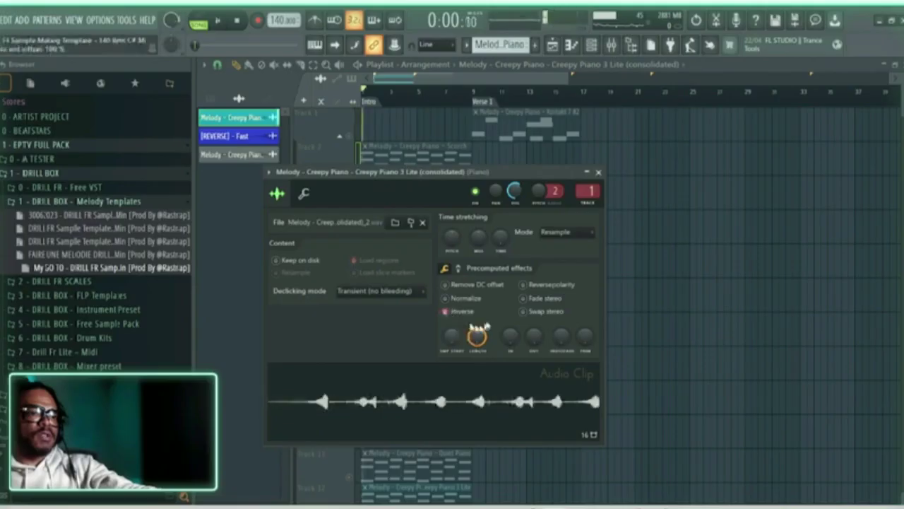
click(597, 172)
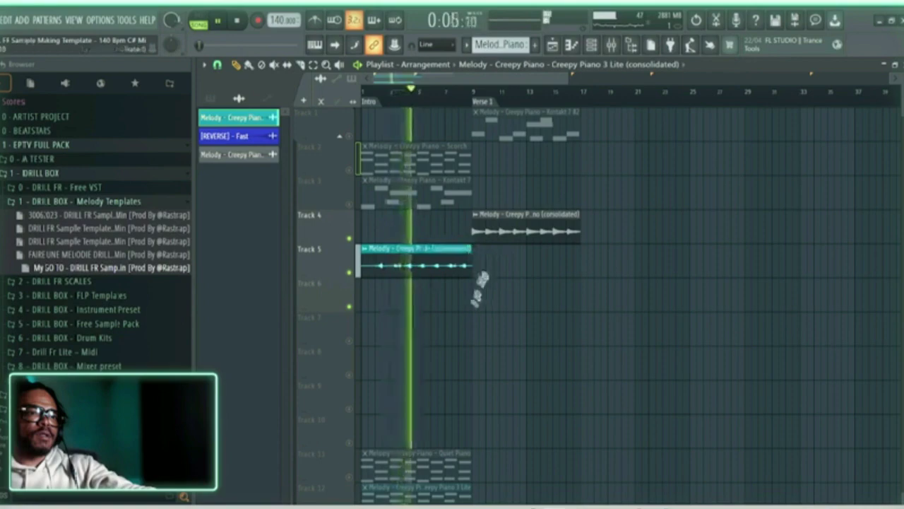
Set the reversed Creepy Piano 3 Lite clip's time-stretching mode to Auto and reset its pitch shift.
double_click(426, 256)
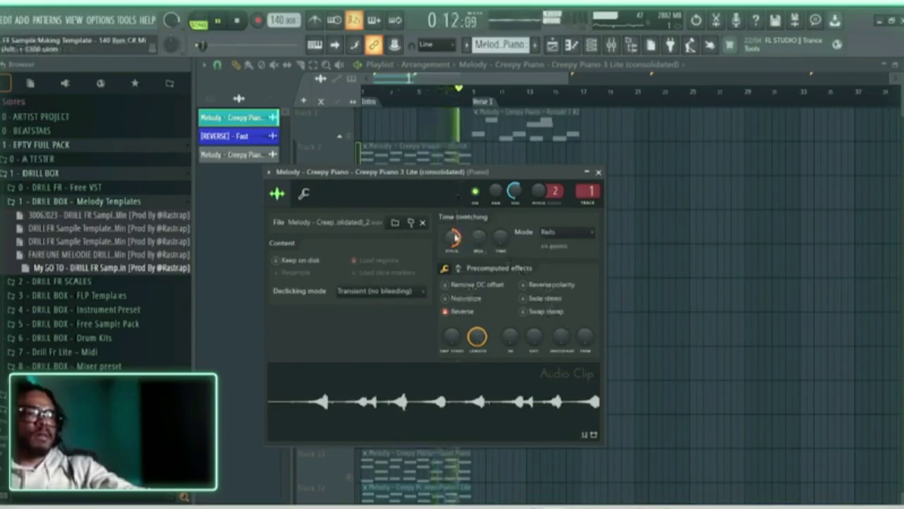
right_click(456, 238)
click(462, 245)
key(space)
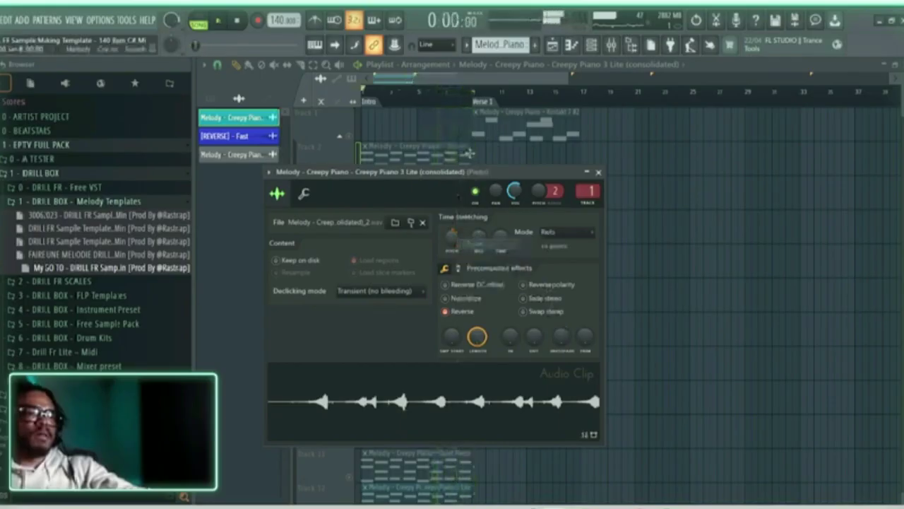
key(Escape)
Unmute track 3 and enable Remove DC offset and Normalize on the reversed Creepy Piano 3 Lite clip during playback.
click(349, 204)
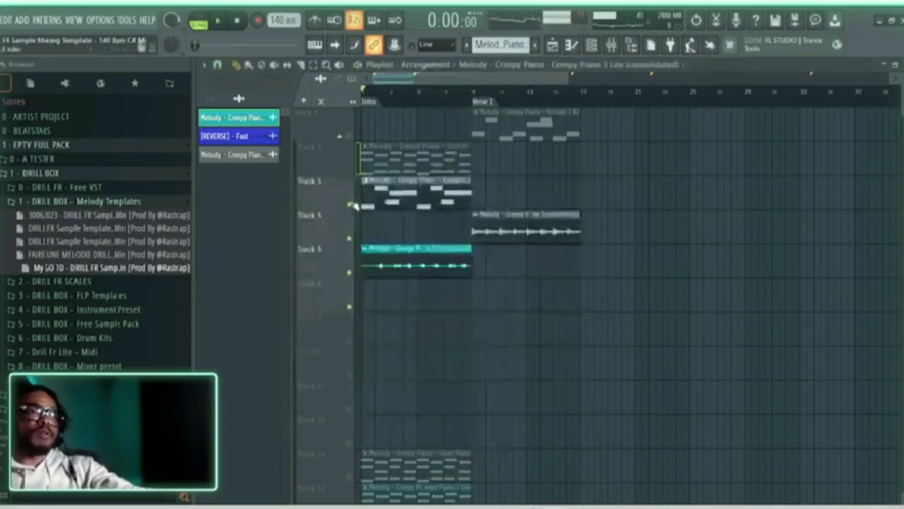
key(space)
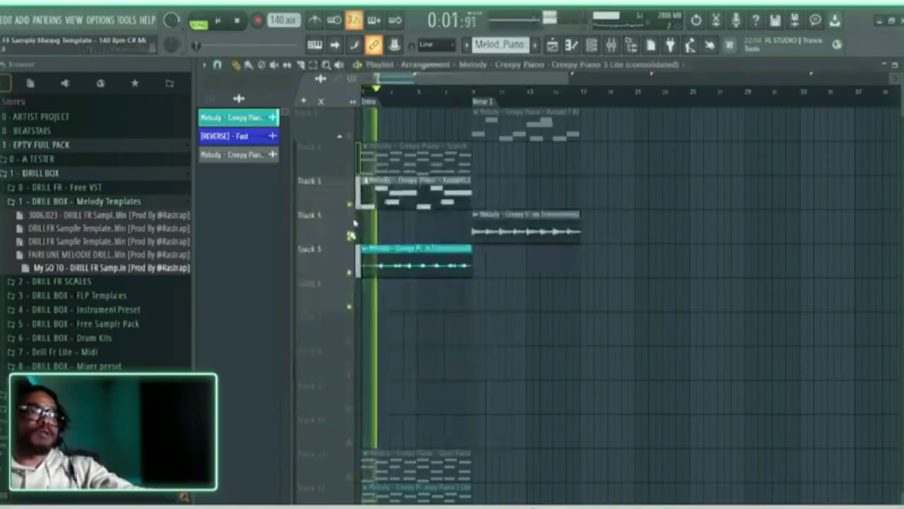
double_click(381, 267)
click(449, 284)
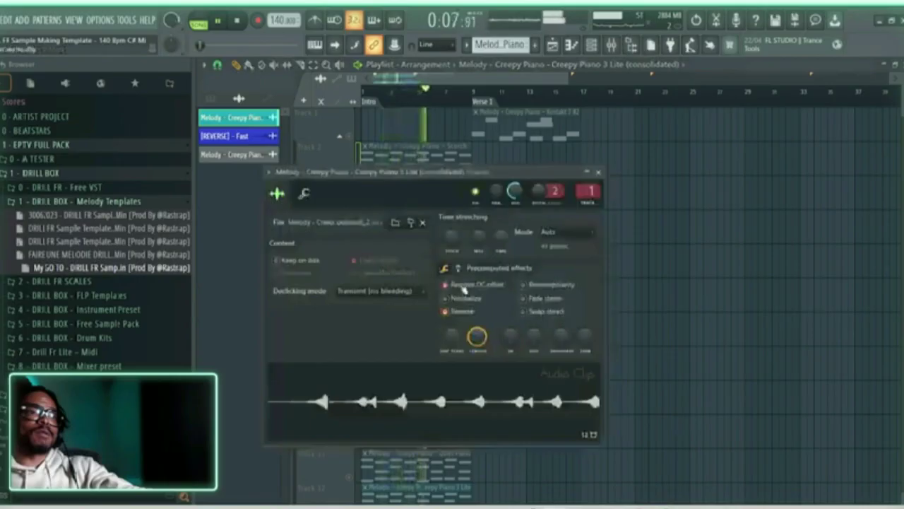
click(455, 297)
click(599, 172)
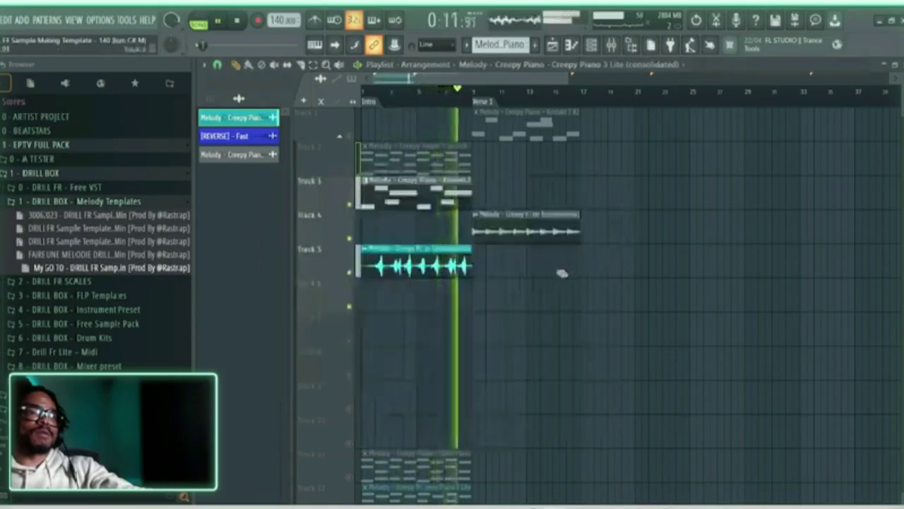
key(space)
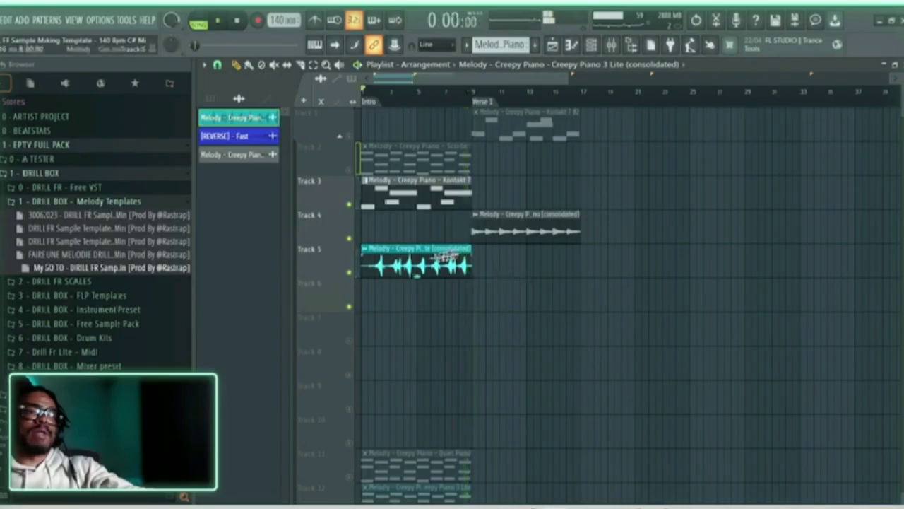
Find the Digitalis effect with the search "digi" and load it on the first Piano mixer track.
click(611, 44)
key(space)
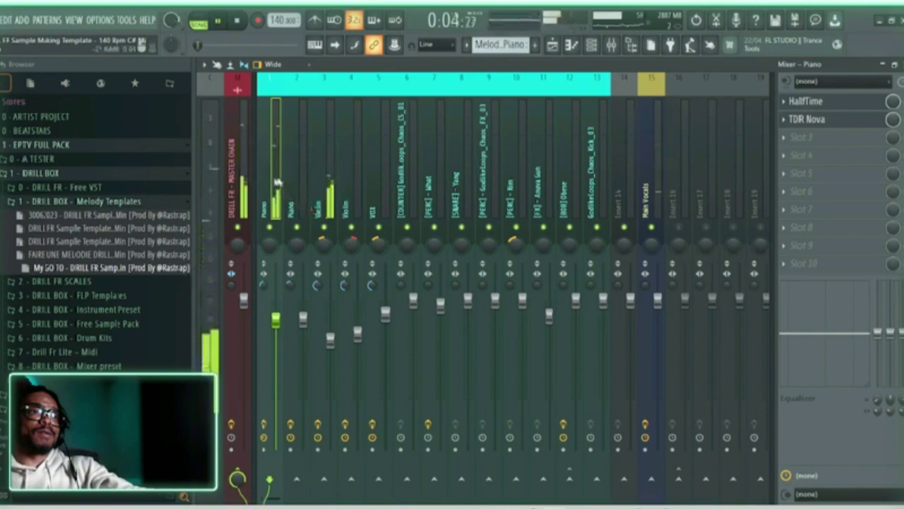
key(space)
key(F8)
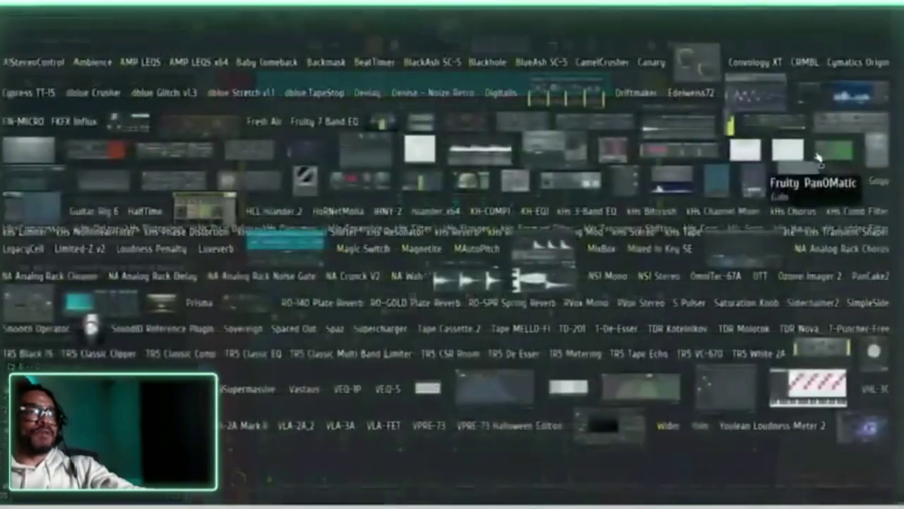
text(digi)
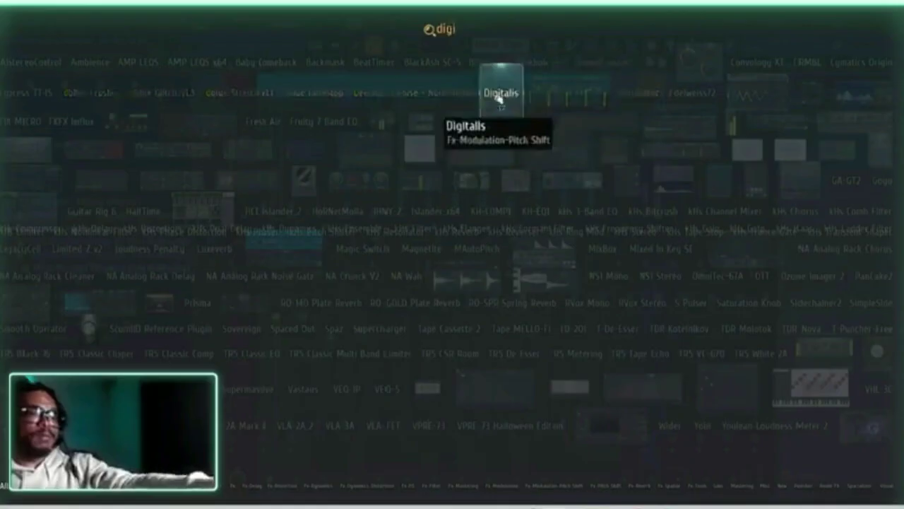
click(499, 99)
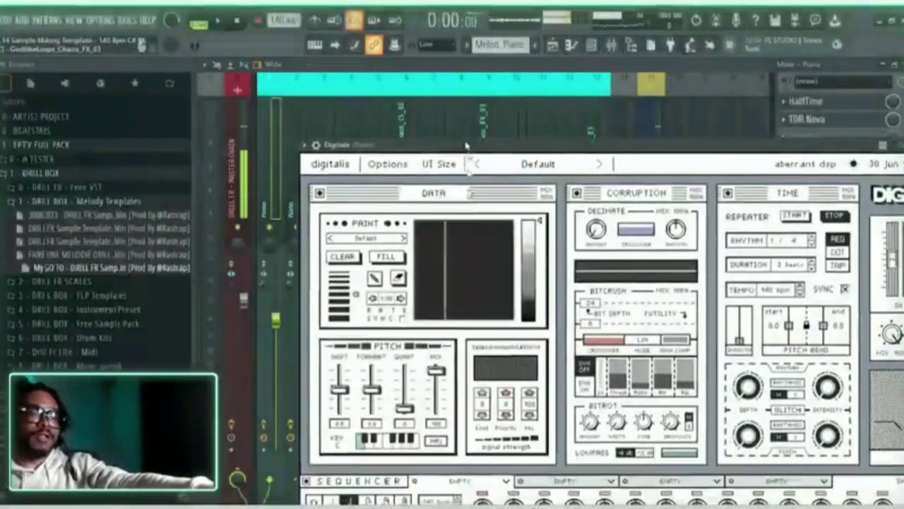
Browse the Digitalis preset categories and load the Rhythmic preset Pulsing 2.
drag(466, 146, 408, 77)
click(479, 95)
mouse_move(477, 163)
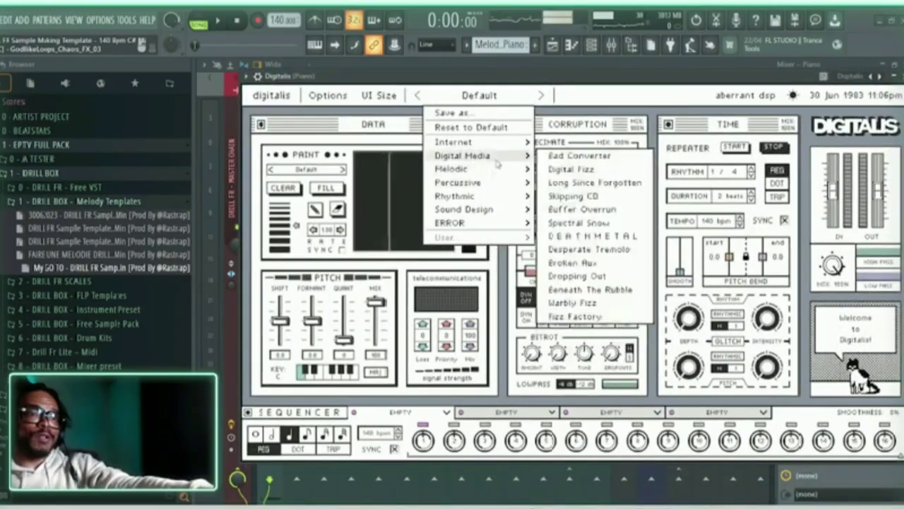
mouse_move(495, 147)
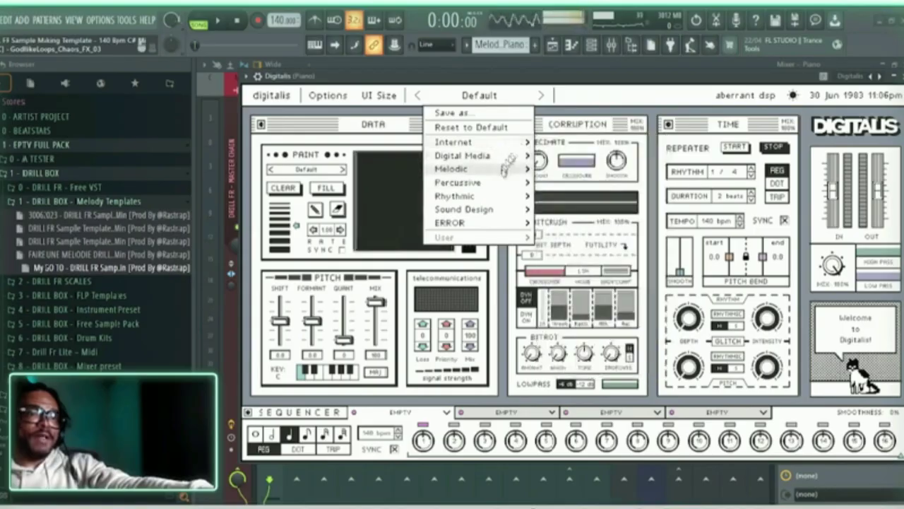
mouse_move(503, 174)
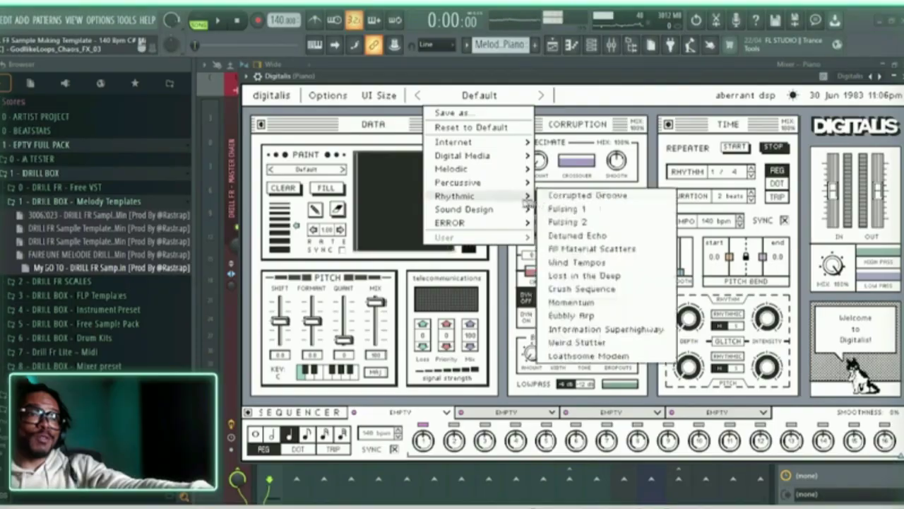
click(567, 222)
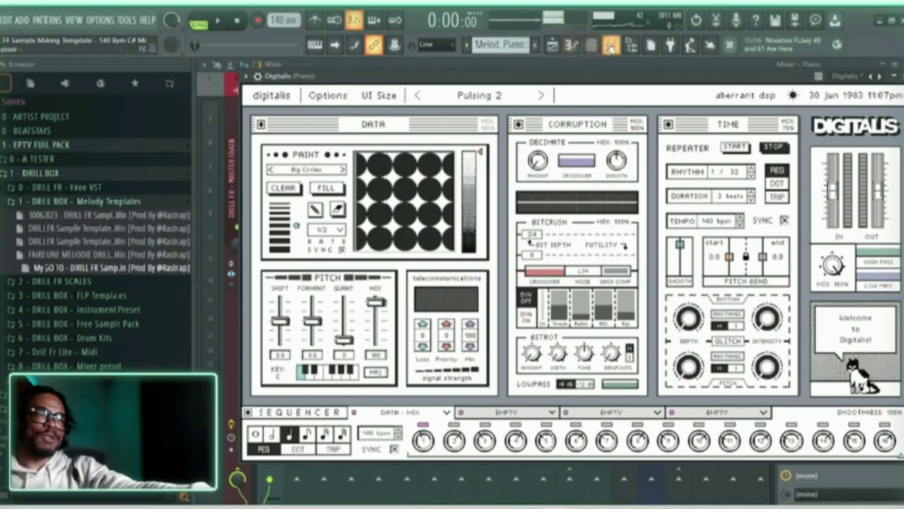
Move Digitalis up to slot 3, directly below TDR Nova, in the first Piano mixer track's effect chain.
click(611, 46)
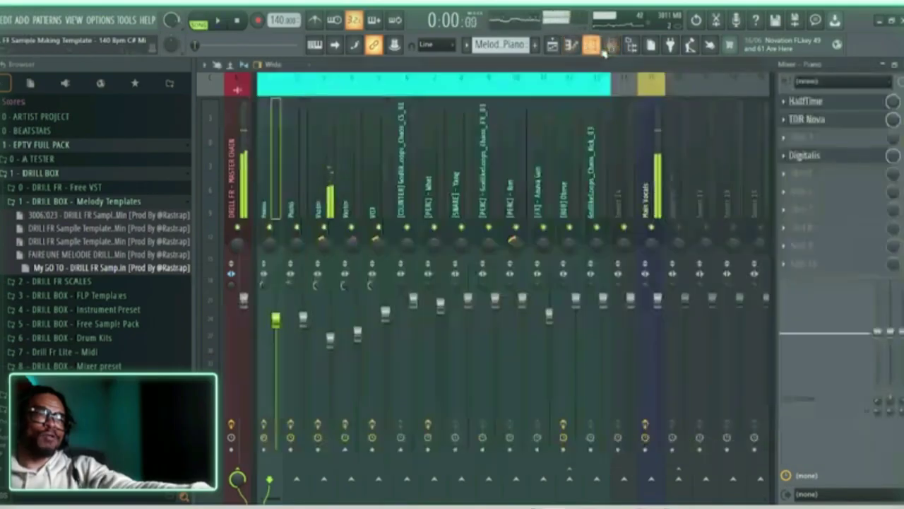
click(596, 46)
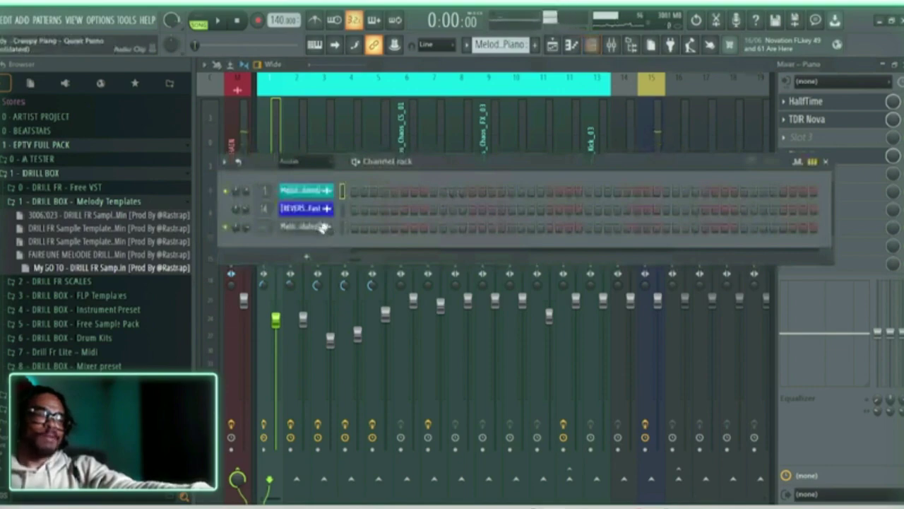
drag(394, 161, 419, 278)
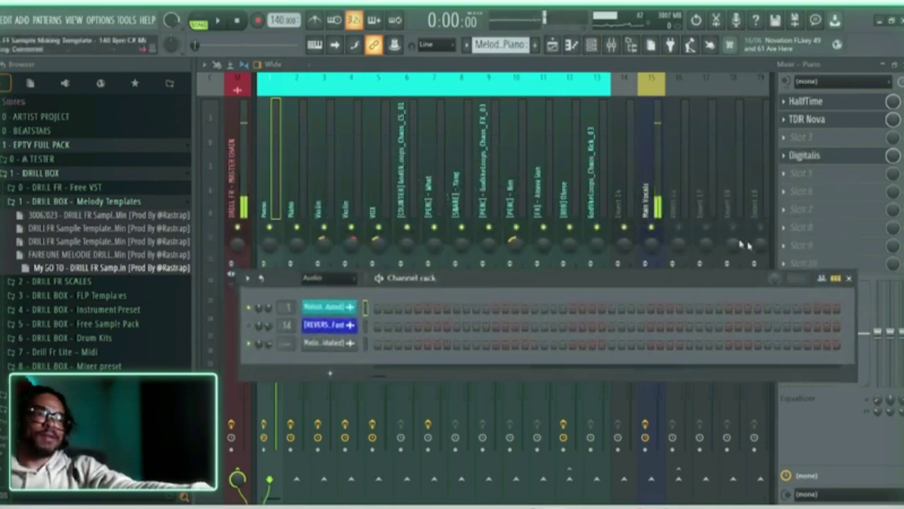
drag(822, 174, 804, 140)
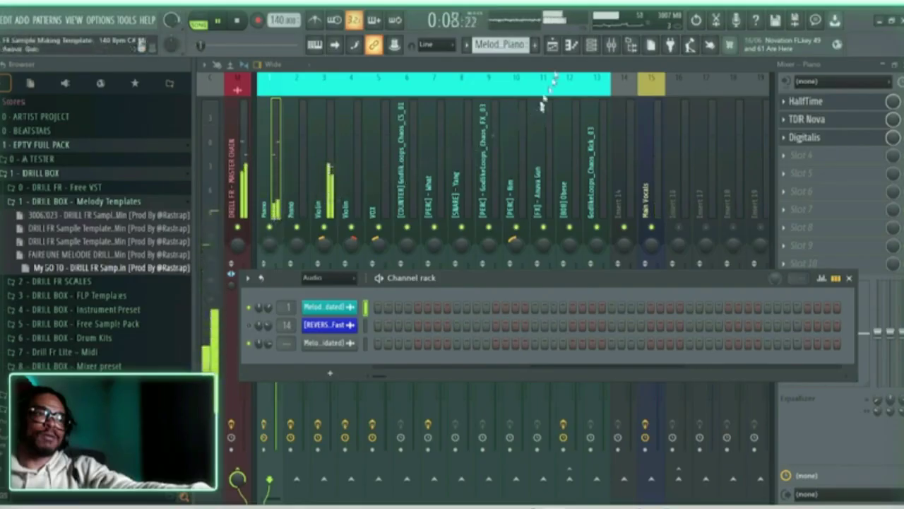
Unmute the Scorch pattern's track 2 in the playlist and play the intro from the start.
click(553, 44)
key(space)
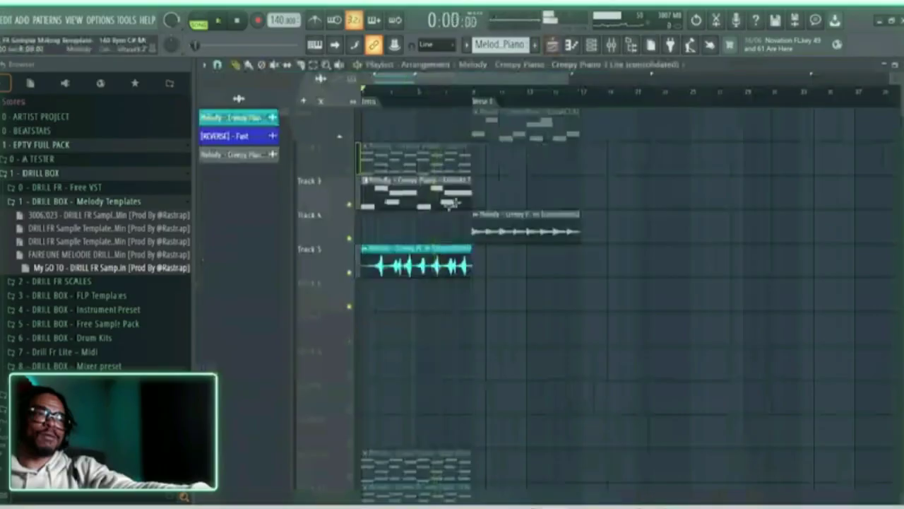
click(352, 171)
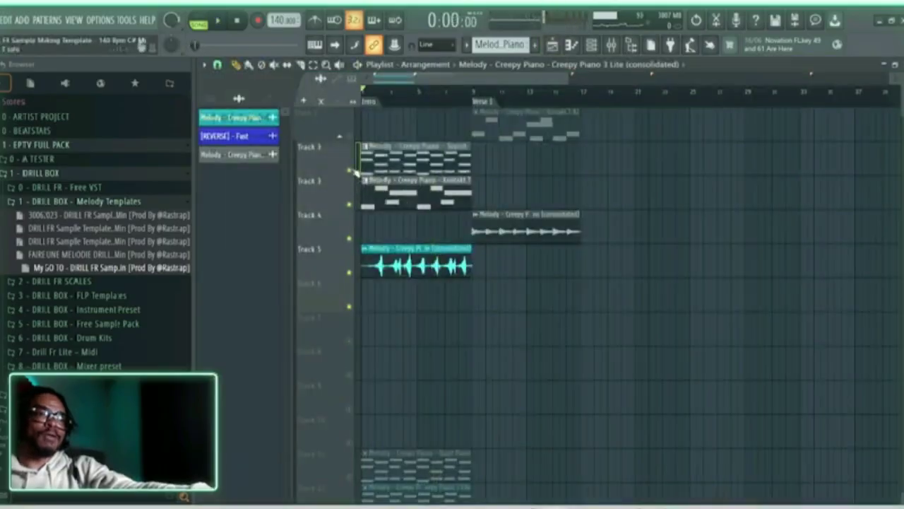
key(space)
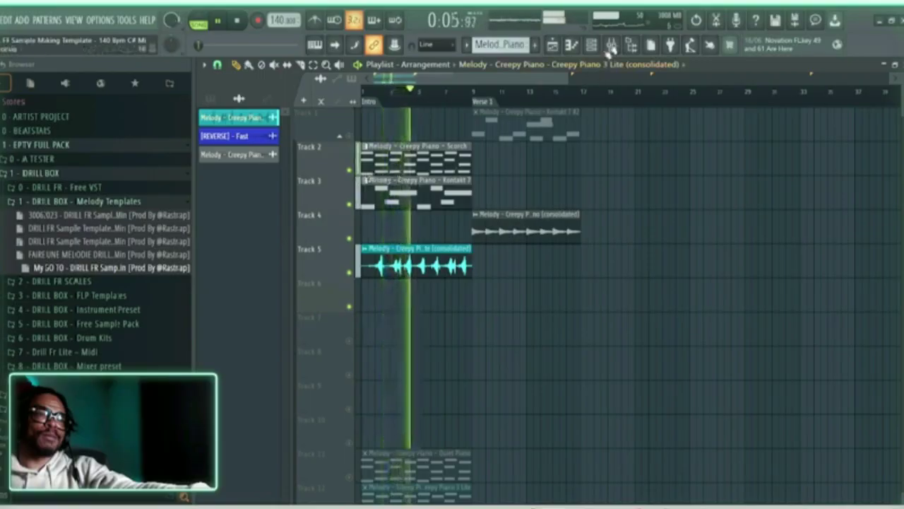
Lower the low-pass cutoff to about 1.64 kHz in TDR Nova on the Violin track at mixer insert 4.
key(F9)
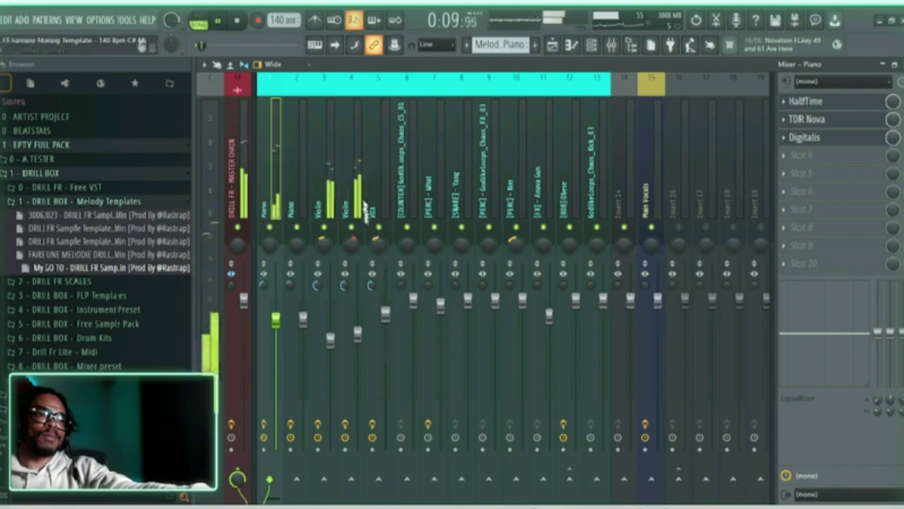
click(360, 247)
click(831, 103)
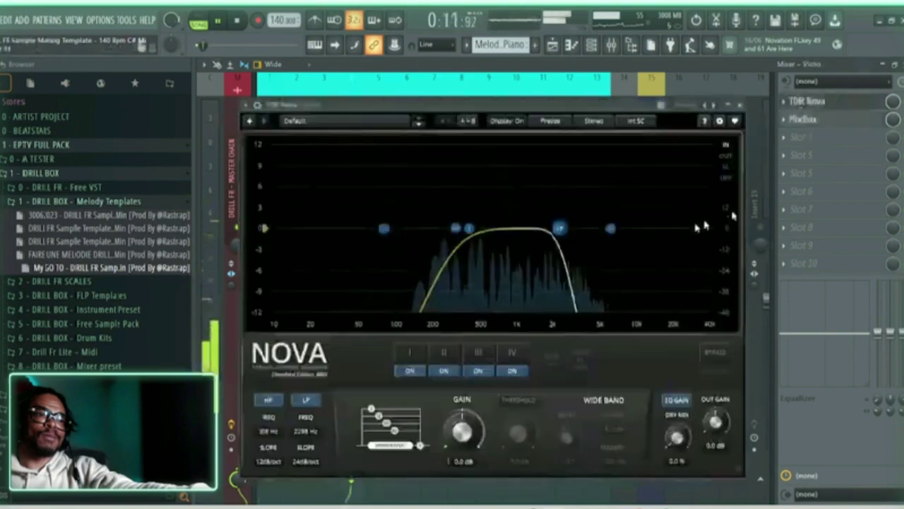
drag(574, 235, 542, 230)
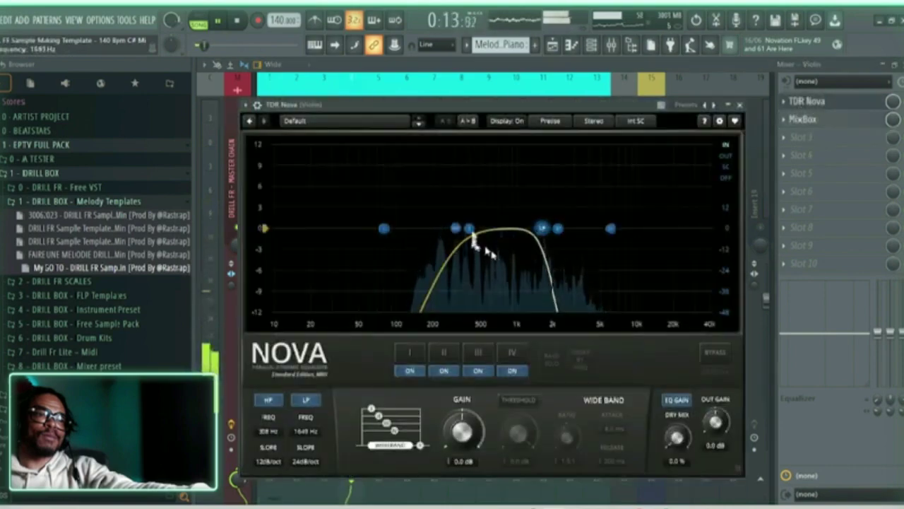
Unmute track 1 in the playlist and play the transition from the intro into Verse 1.
click(552, 46)
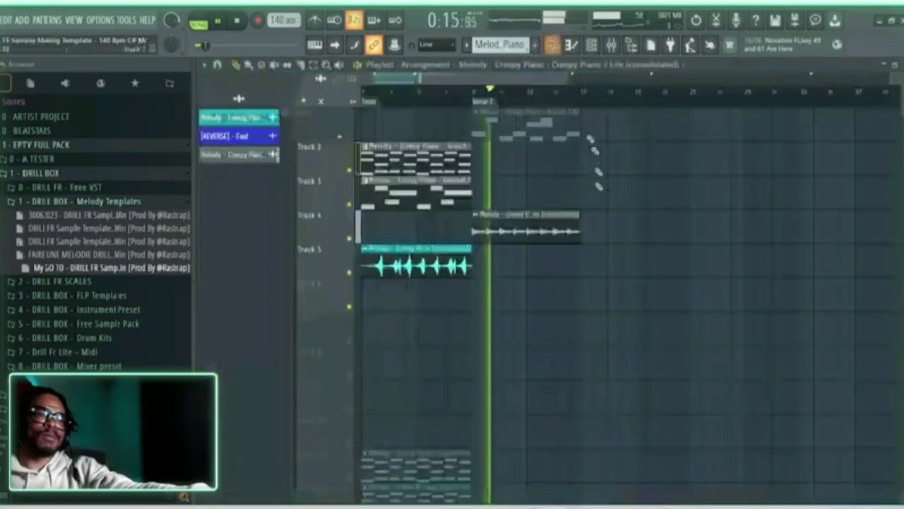
key(space)
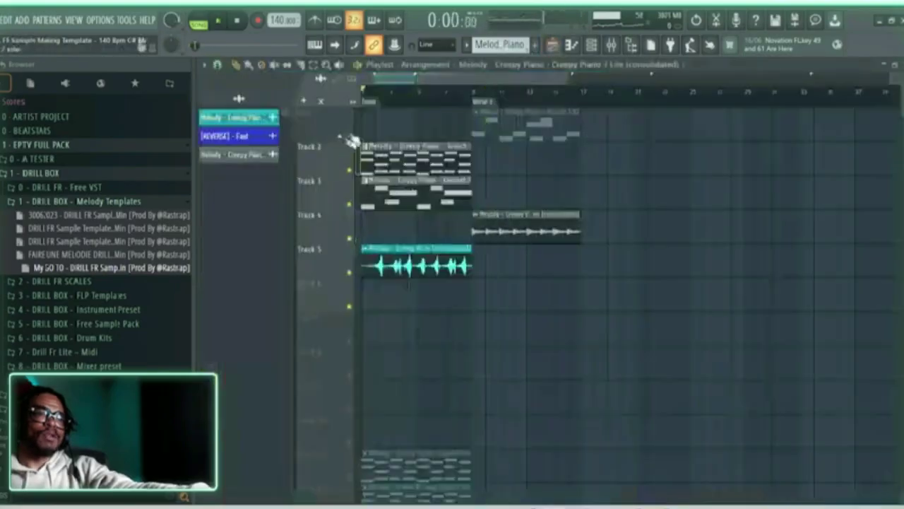
key(space)
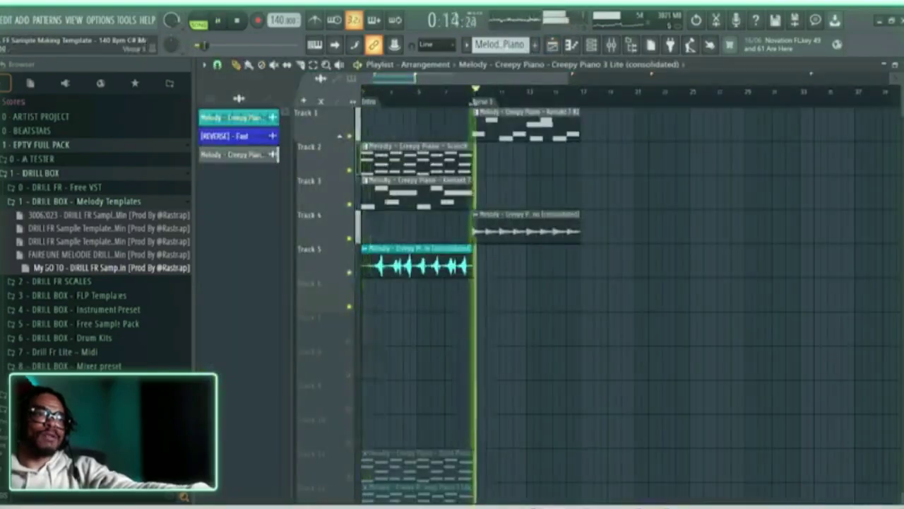
key(space)
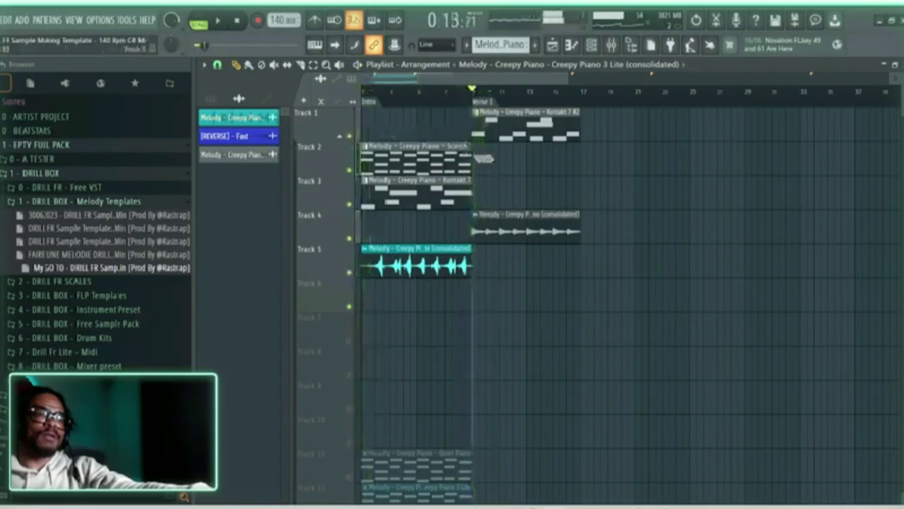
Consolidate the intro's Scorch pattern on track 2 to audio and slice the resulting clip at the start of Verse 1.
click(392, 160)
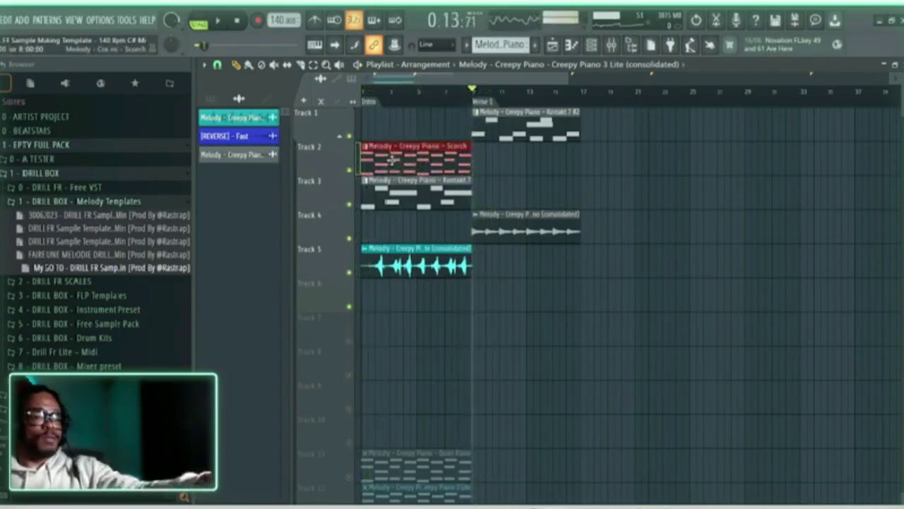
key(ctrl+alt+c)
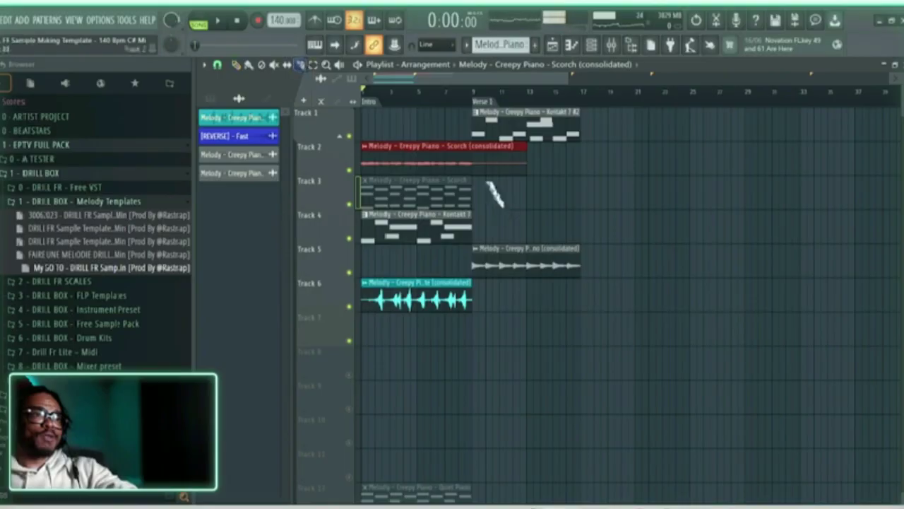
click(477, 154)
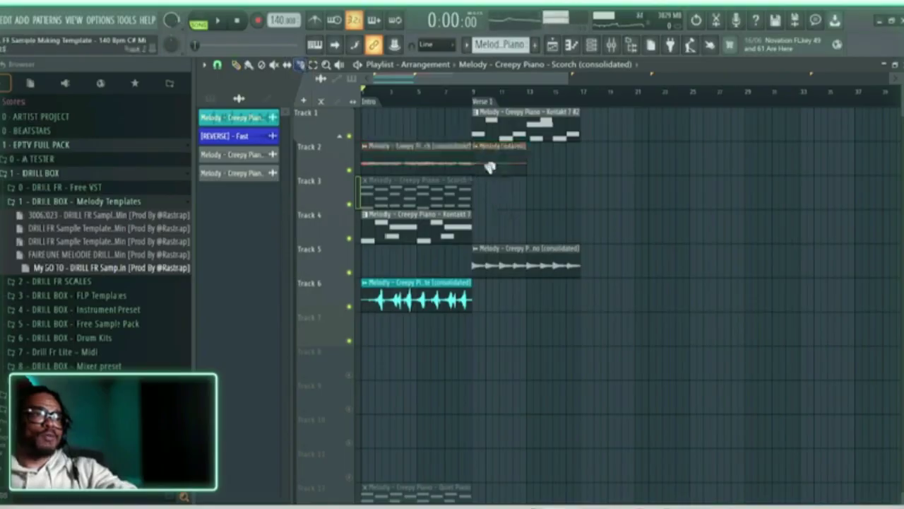
Delete the short extra Scorch audio clip at bar 9 on Track 2 and move the muted Scorch pattern to the lower tracks.
right_click(486, 172)
click(494, 187)
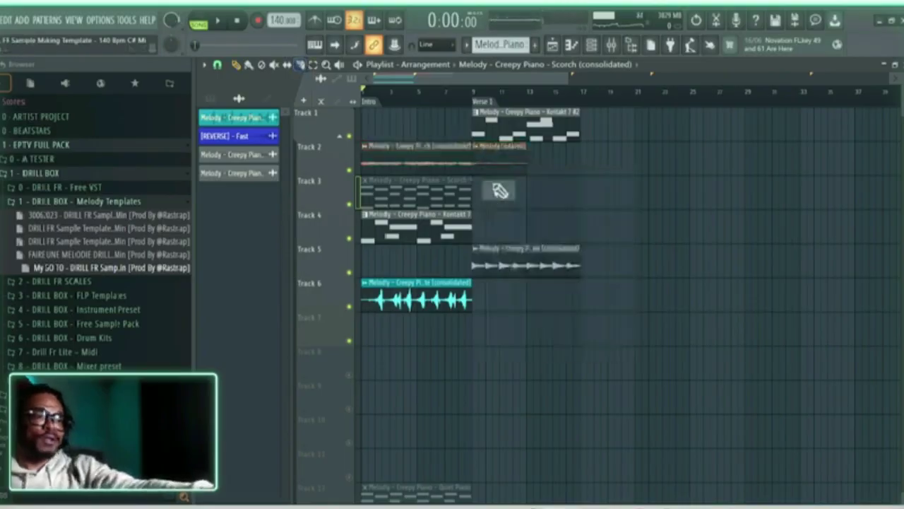
drag(422, 200, 393, 413)
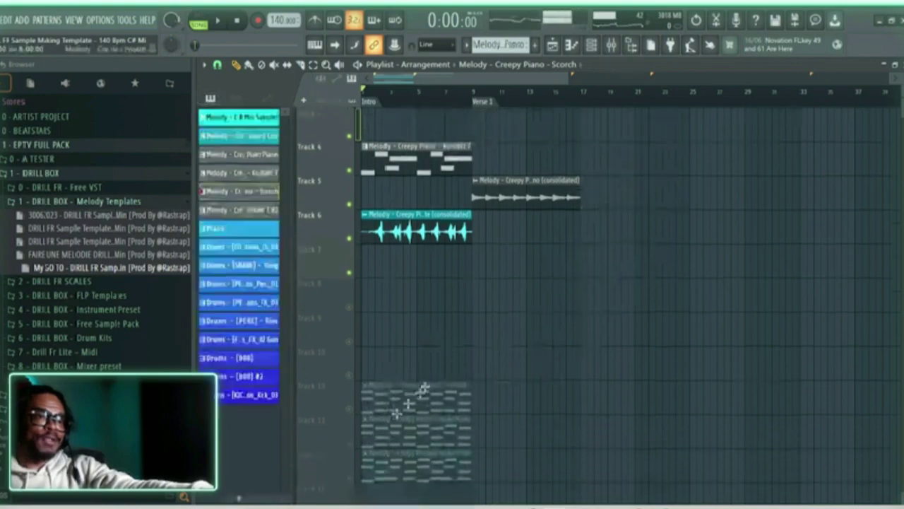
Select the three muted melody pattern clips together and move them up to Tracks 8 to 10.
drag(460, 376, 376, 493)
drag(412, 392, 387, 325)
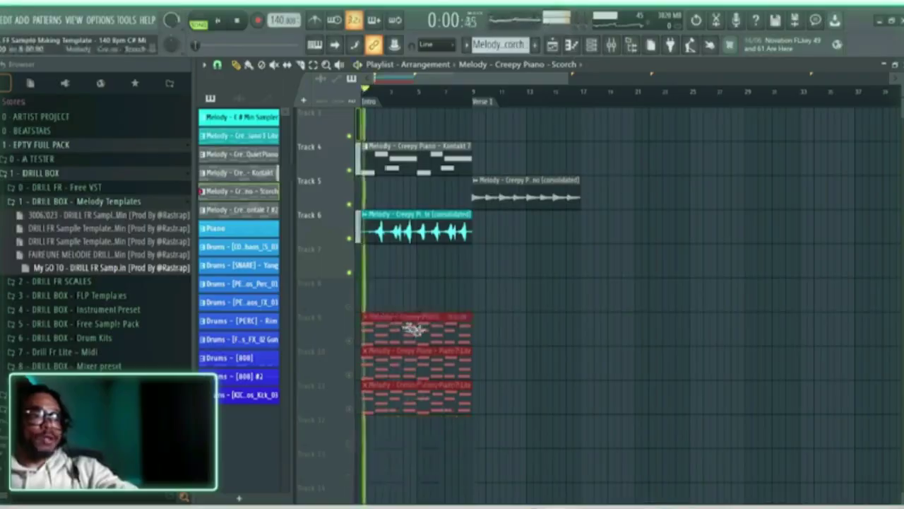
scroll(463, 321, up, 2)
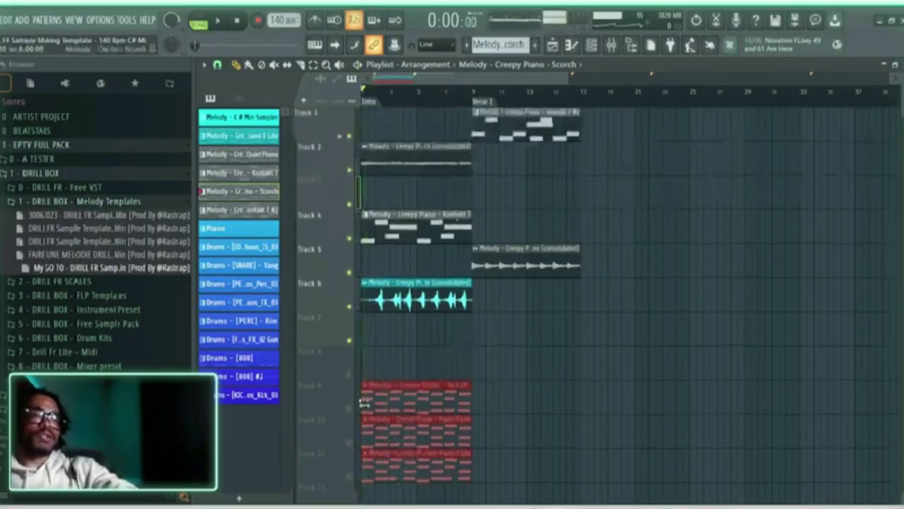
scroll(396, 417, down, 3)
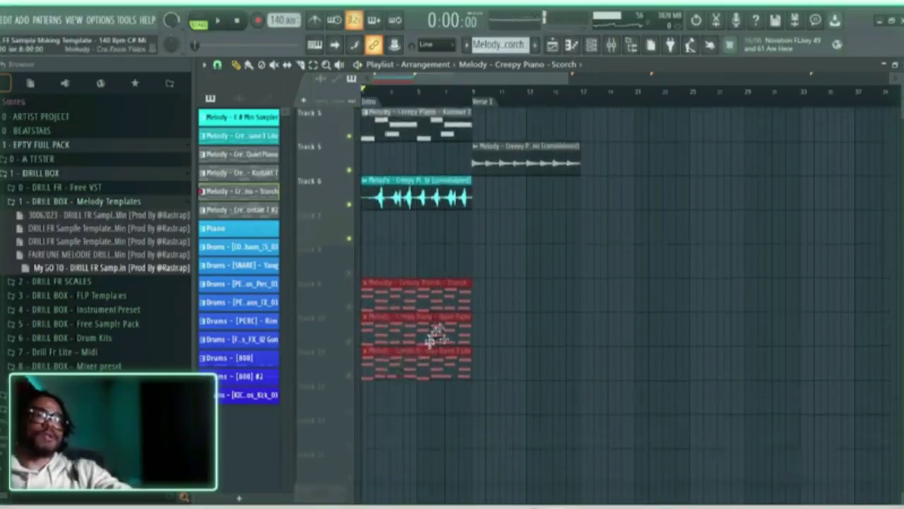
scroll(436, 338, up, 3)
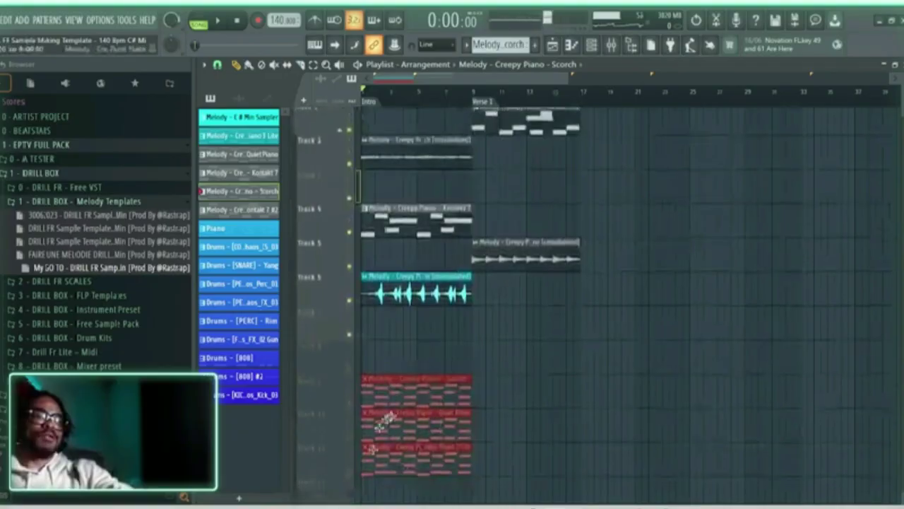
drag(382, 367, 383, 342)
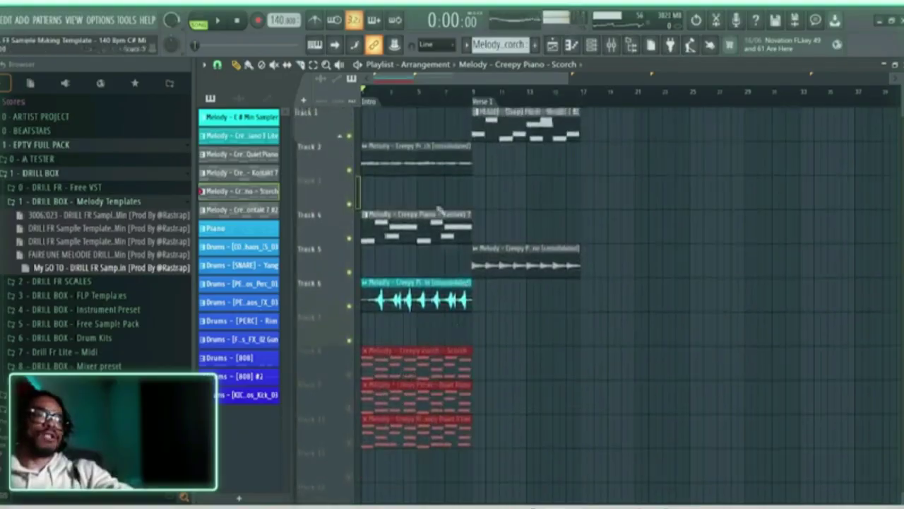
Audition the consolidated Scorch audio clip by soloing and unsoloing Track 2, and check its channel settings.
double_click(400, 161)
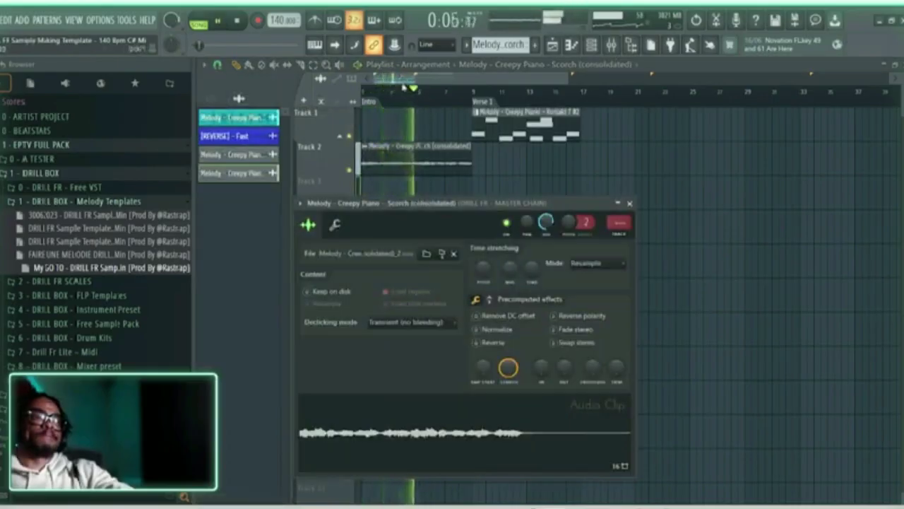
key(Escape)
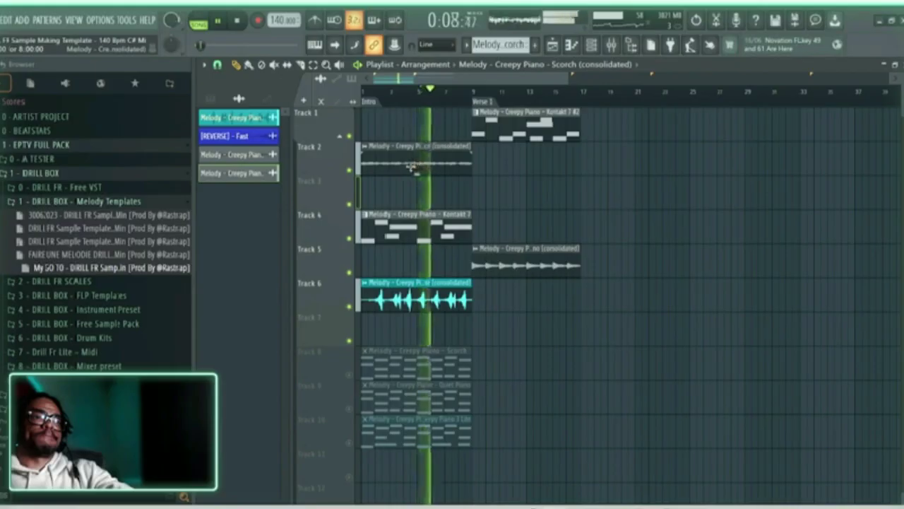
ctrl+click(348, 170)
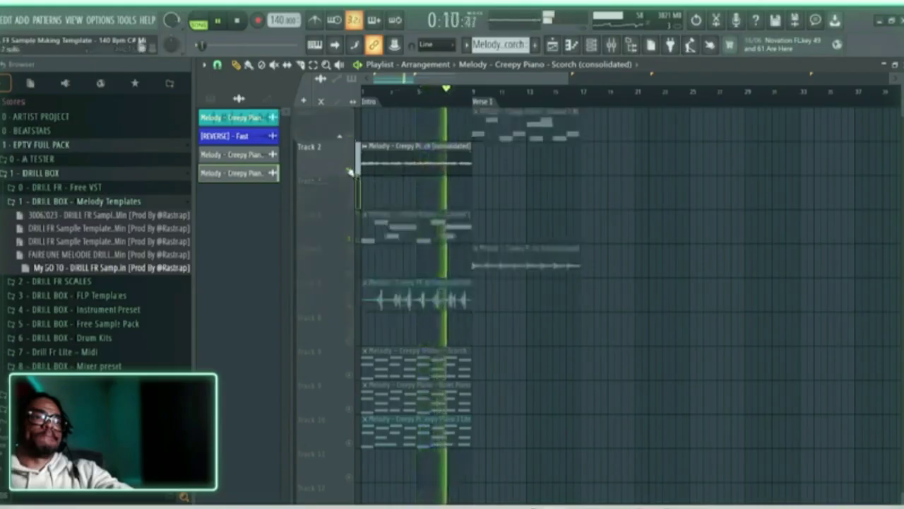
ctrl+click(348, 169)
key(space)
key(space)
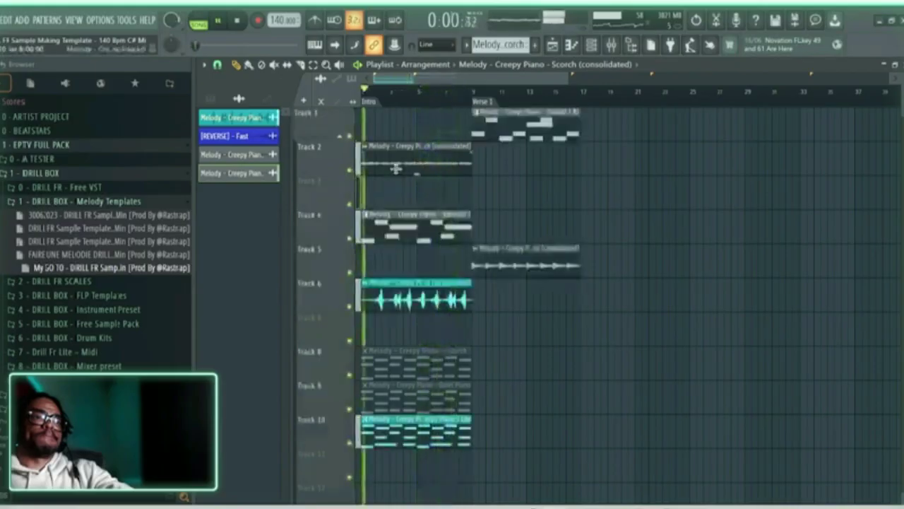
double_click(397, 168)
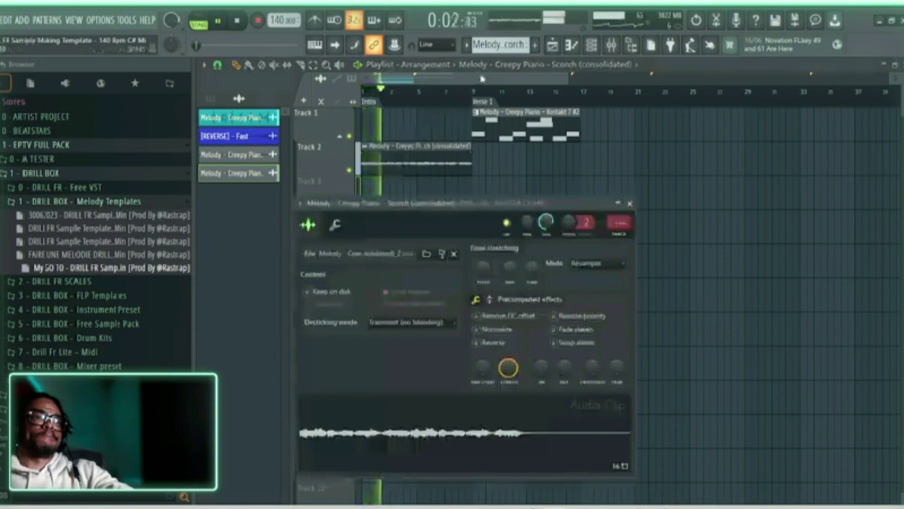
key(Escape)
Show all channels in the channel rack and reposition the rack to reach the whole channel list.
click(594, 45)
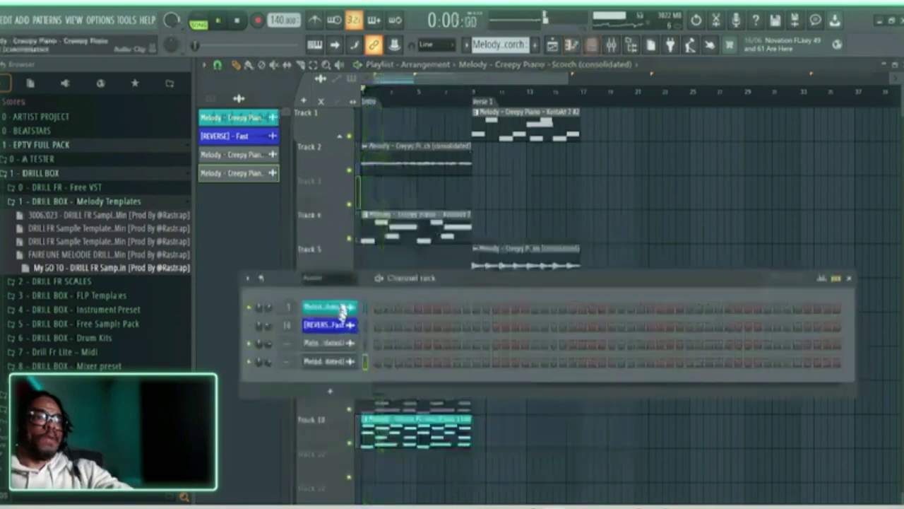
click(329, 278)
click(339, 287)
drag(430, 289, 504, 113)
scroll(448, 173, down, 3)
scroll(437, 190, up, 3)
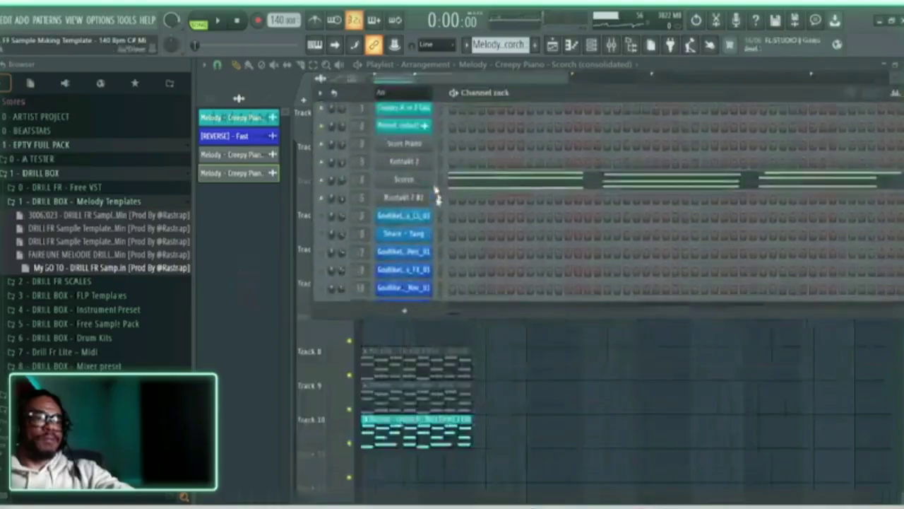
scroll(421, 192, down, 8)
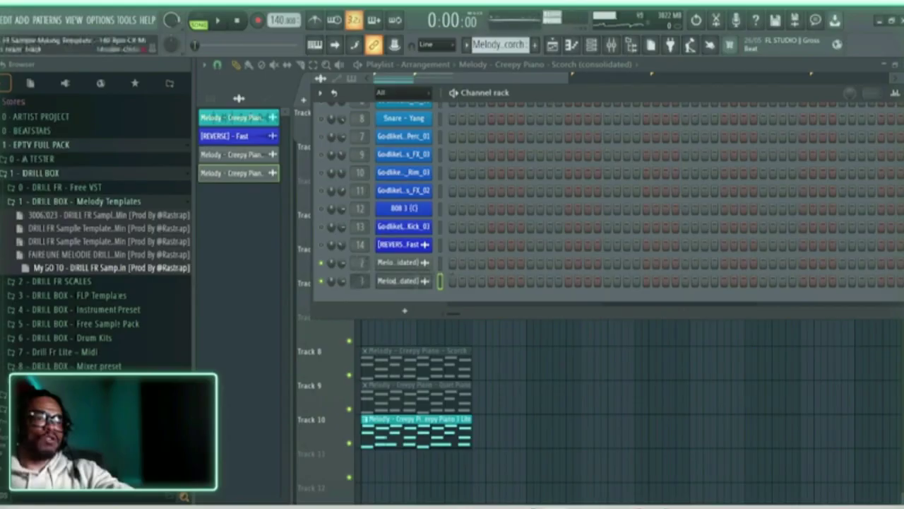
Move the two consolidated melody audio channels up the channel rack, one directly below Quiet Piano and the other directly below Kontakt 7.
click(428, 282)
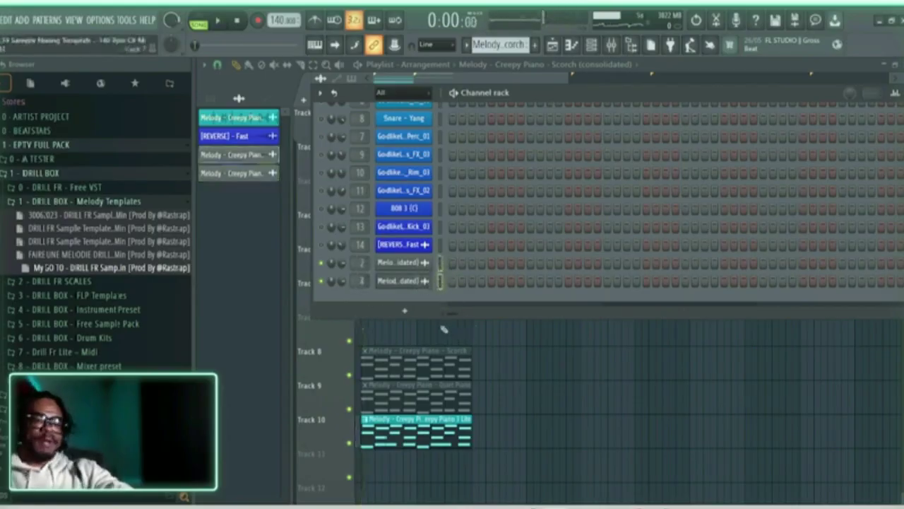
key(alt+Up)
key(alt+Up)
key(alt+Up)
key(alt+Up)
key(alt+Up)
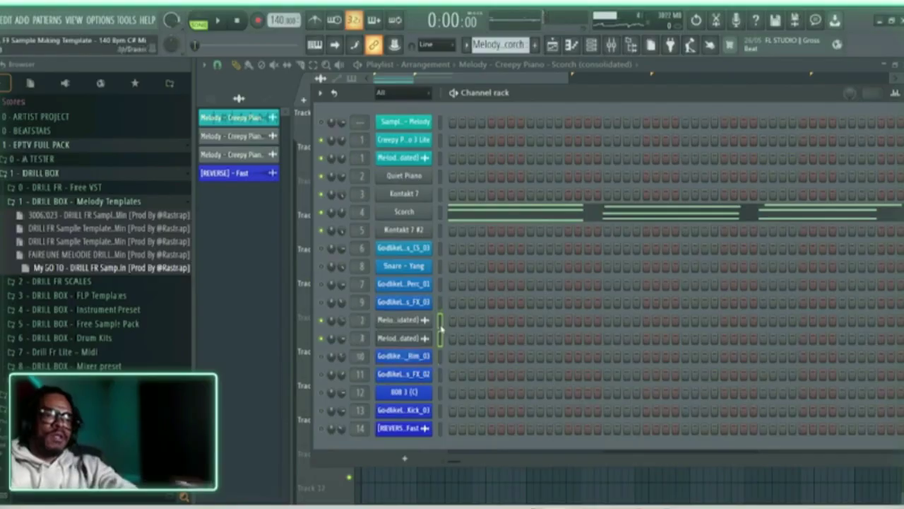
key(alt+Up)
key(alt+Up)
key(alt+Up)
key(alt+Up)
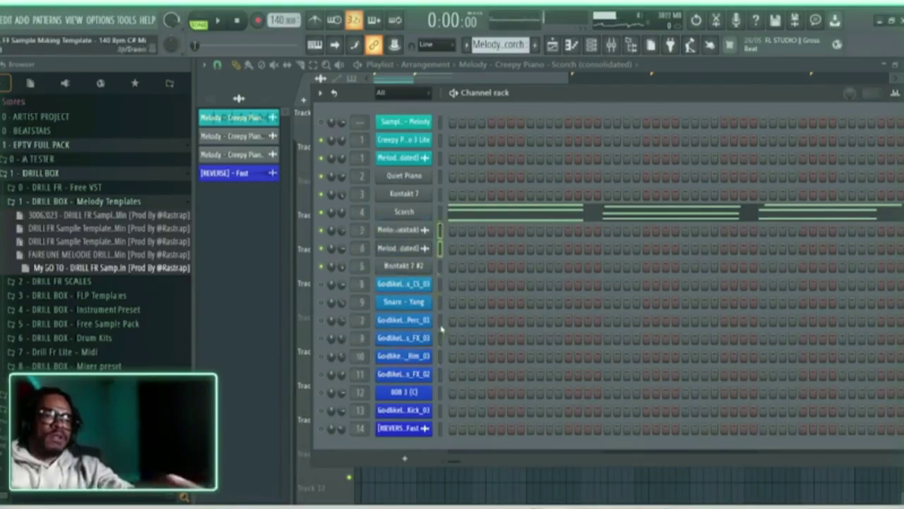
key(alt+Up)
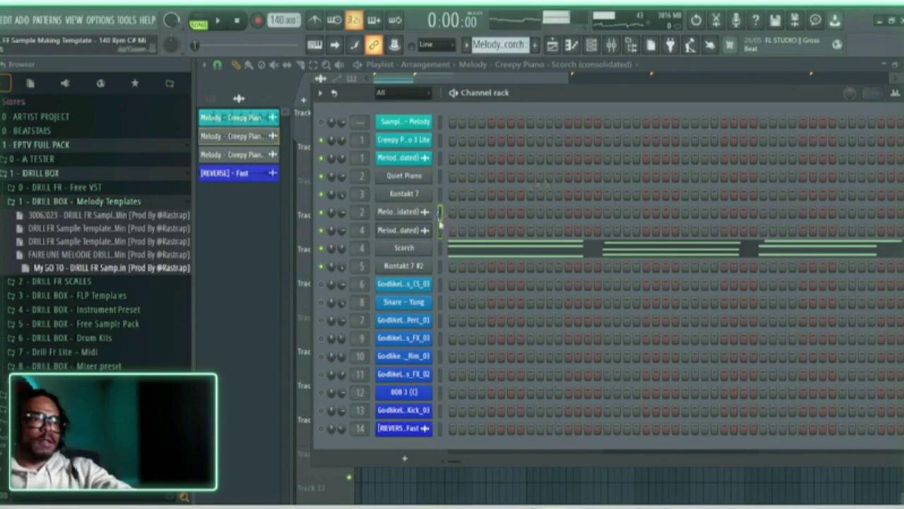
key(alt+Up)
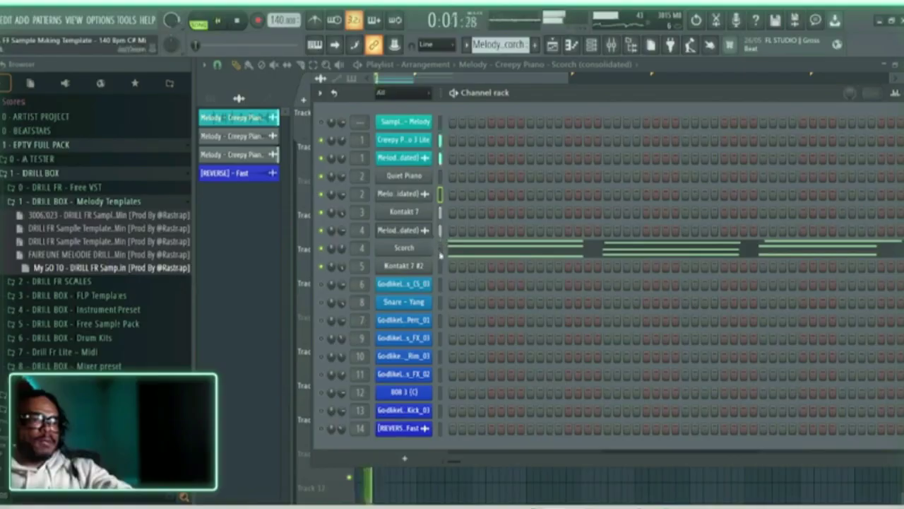
Move the Kontakt 7 pattern and the consolidated clip at bar 9 to Track 3, and the Creepy Piano audio clip to Track 4.
click(569, 45)
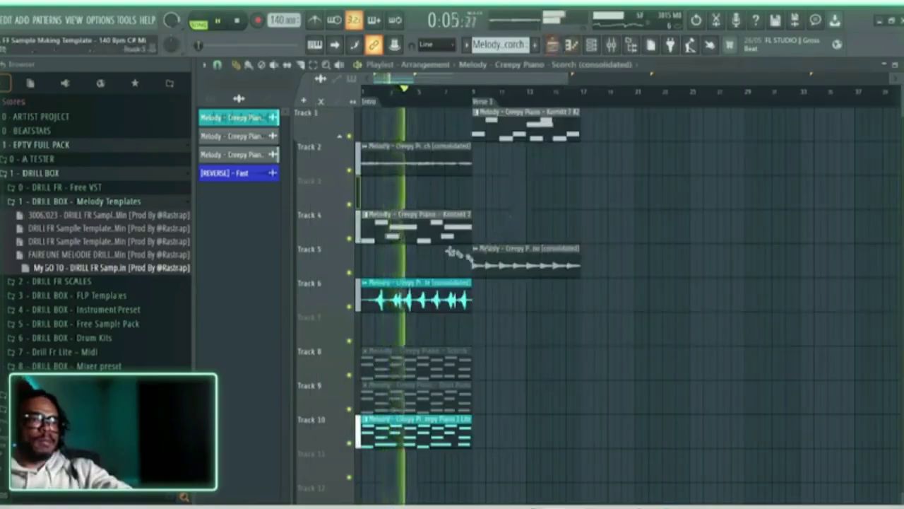
drag(434, 232, 409, 190)
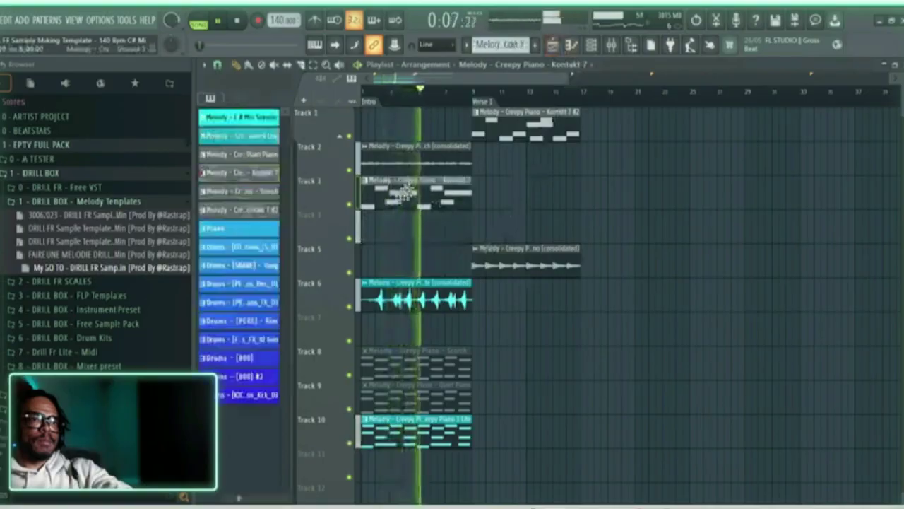
drag(539, 266, 403, 219)
ctrl+click(521, 254)
key(space)
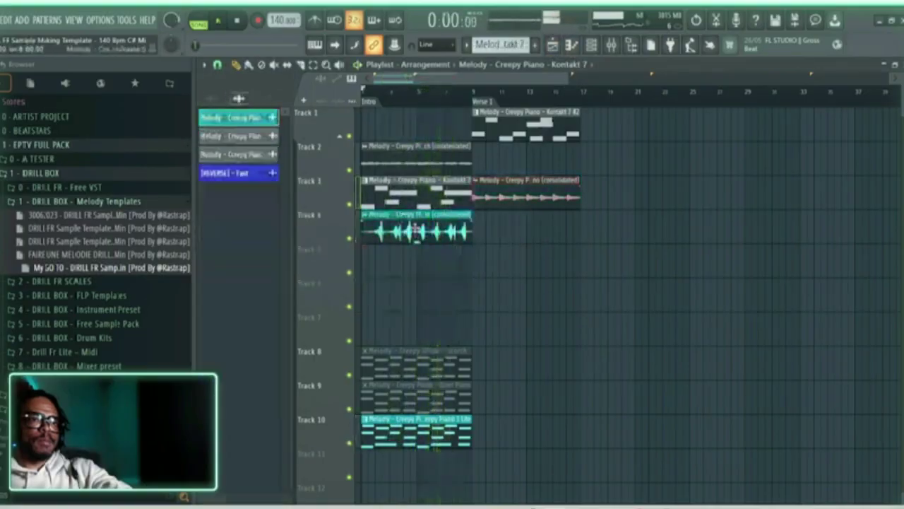
Turn on Normalize for the reversed Creepy Piano 3 Lite audio clip on Track 4.
double_click(416, 231)
click(461, 299)
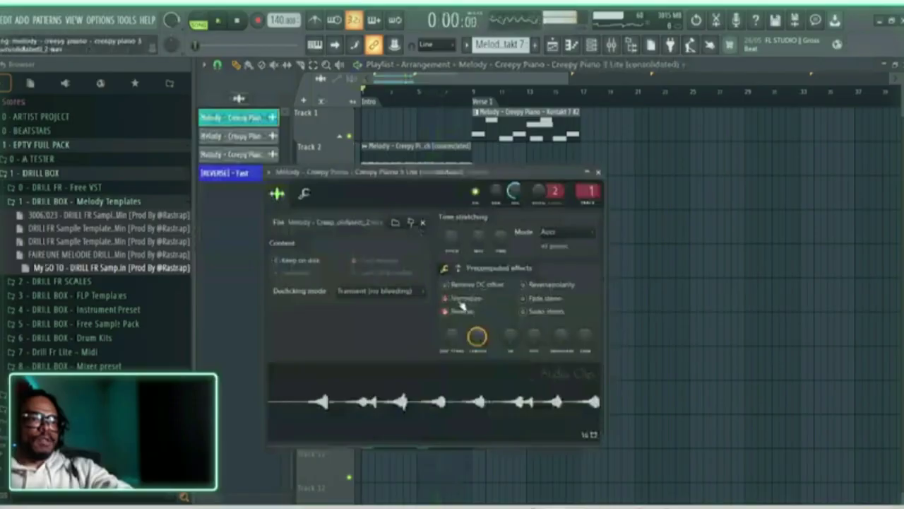
click(461, 303)
click(460, 303)
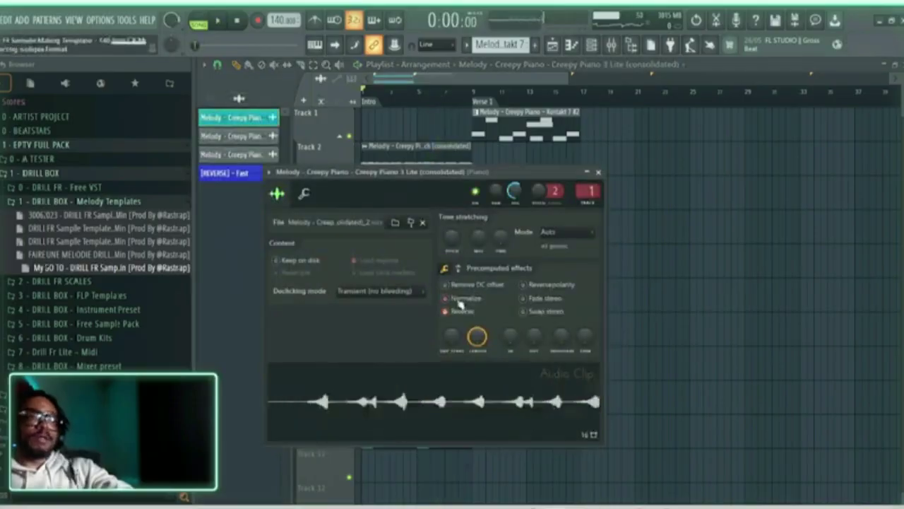
key(space)
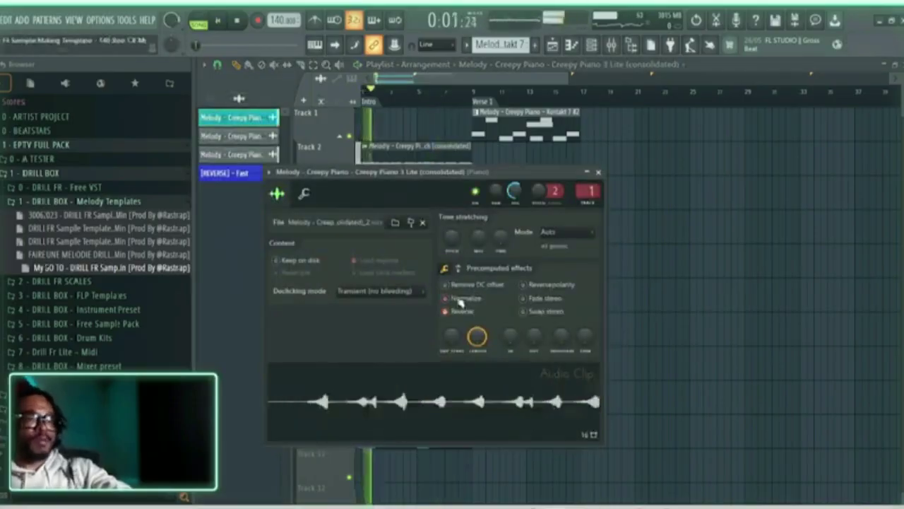
click(460, 303)
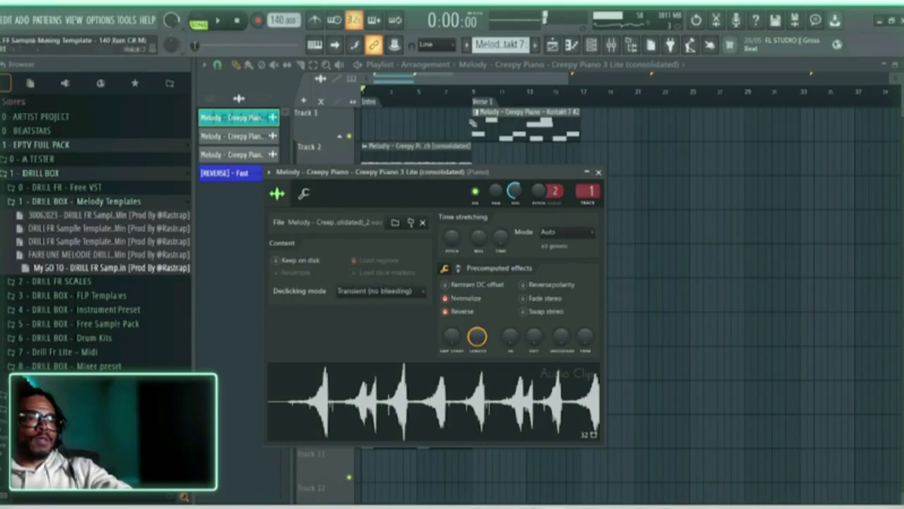
Solo Track 4 and play the reversed Creepy Piano clip from near the start of the intro.
click(441, 89)
ctrl+click(349, 238)
key(space)
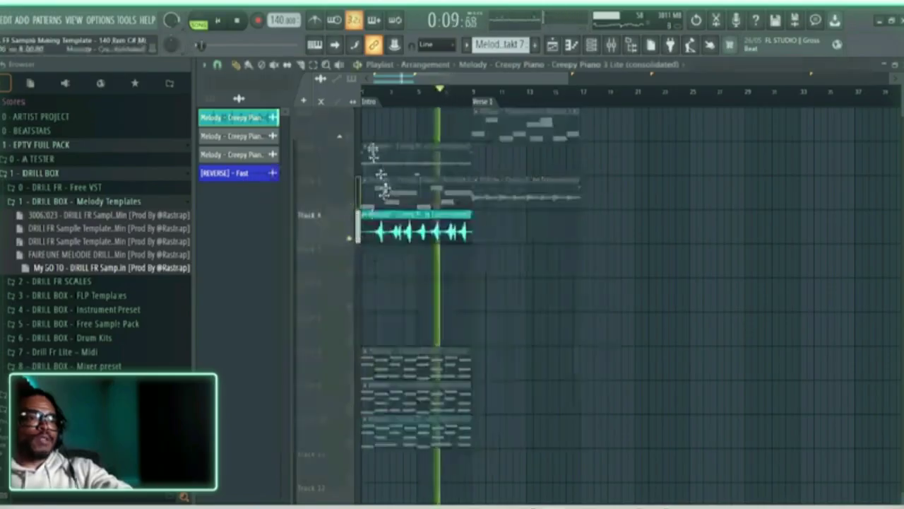
click(382, 95)
click(378, 93)
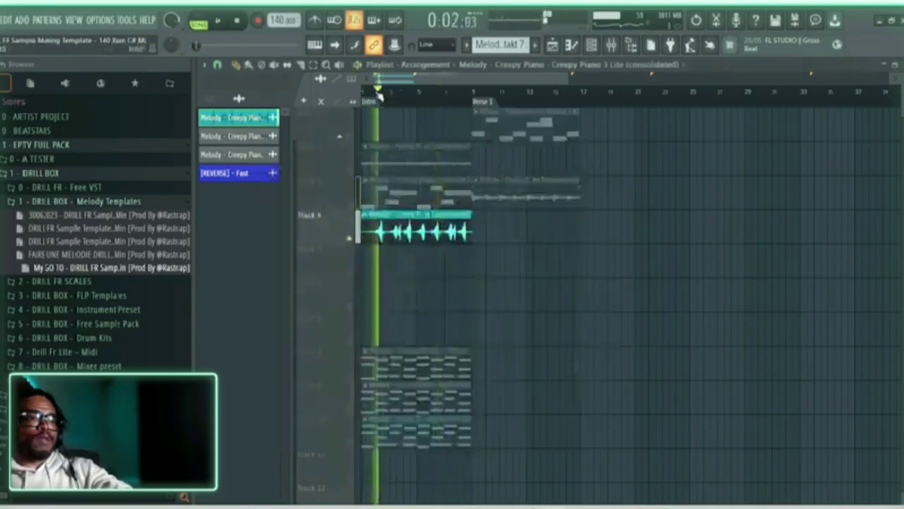
click(379, 93)
click(593, 45)
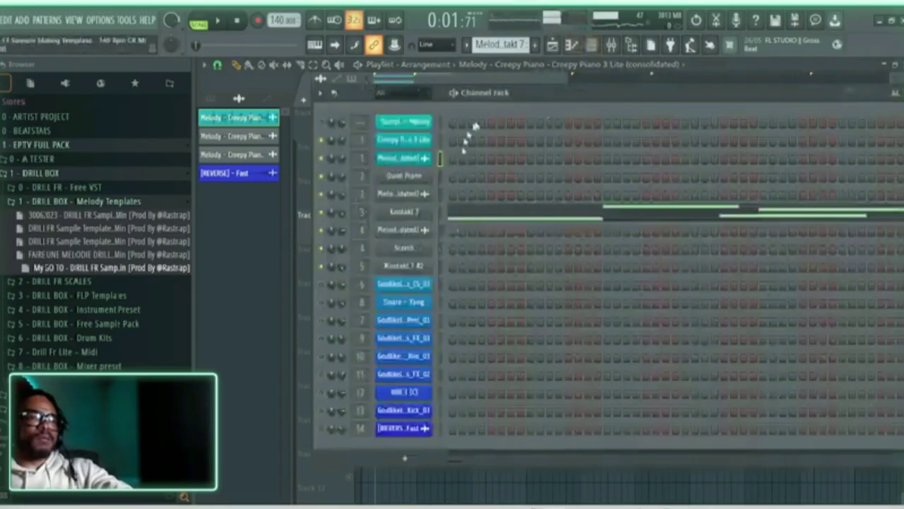
click(495, 83)
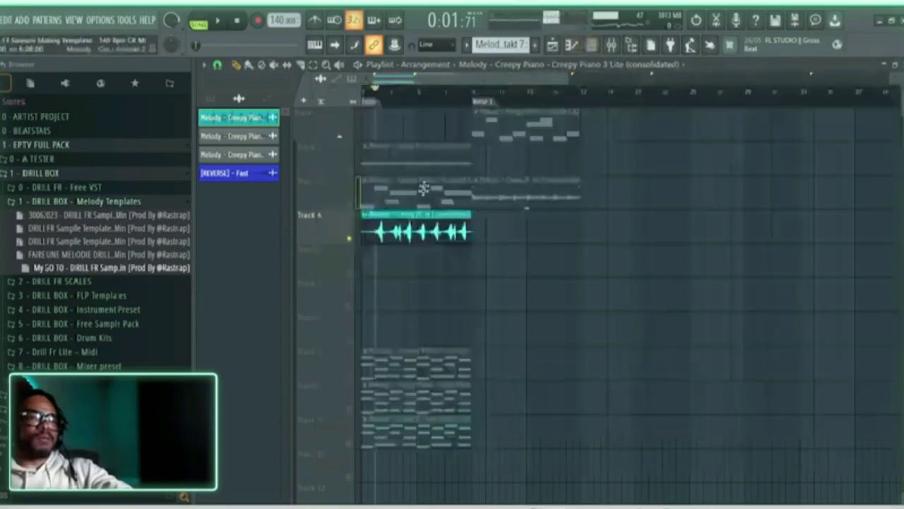
Turn off Normalize for the reversed Creepy Piano clip and reset its channel volume.
double_click(417, 232)
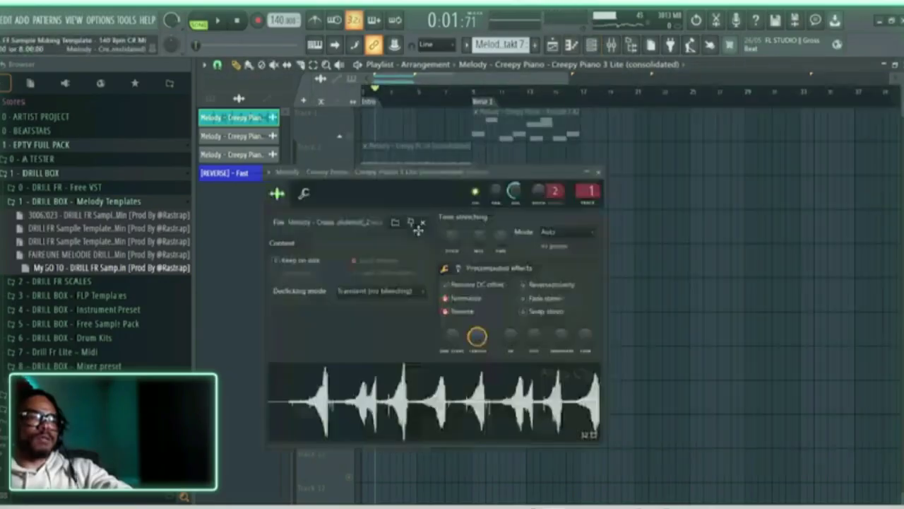
click(469, 299)
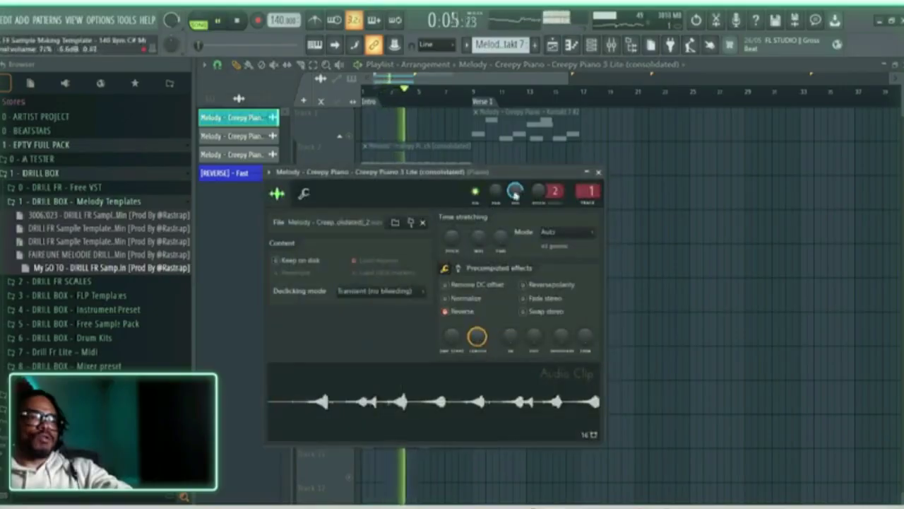
right_click(516, 191)
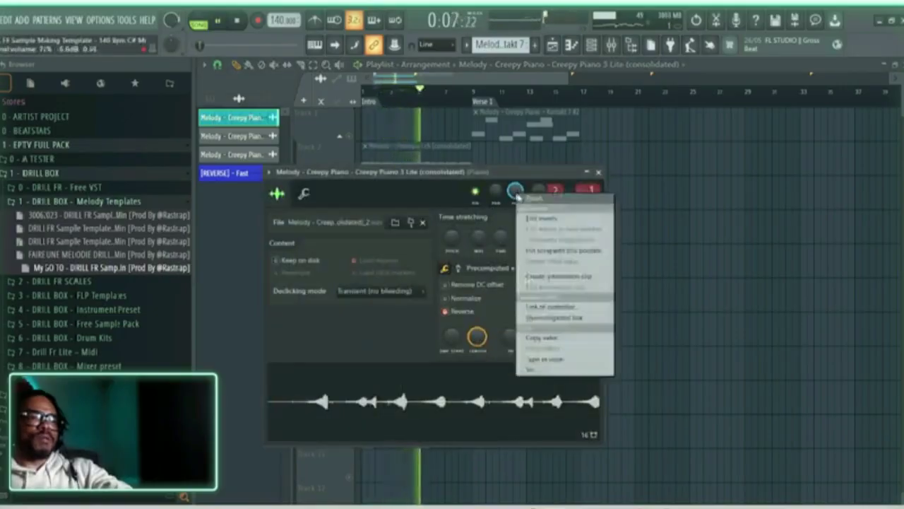
click(520, 198)
Open TDR Nova on the Piano mixer track and adjust its EQ curve around the low cut and the band near 400 Hz.
click(613, 45)
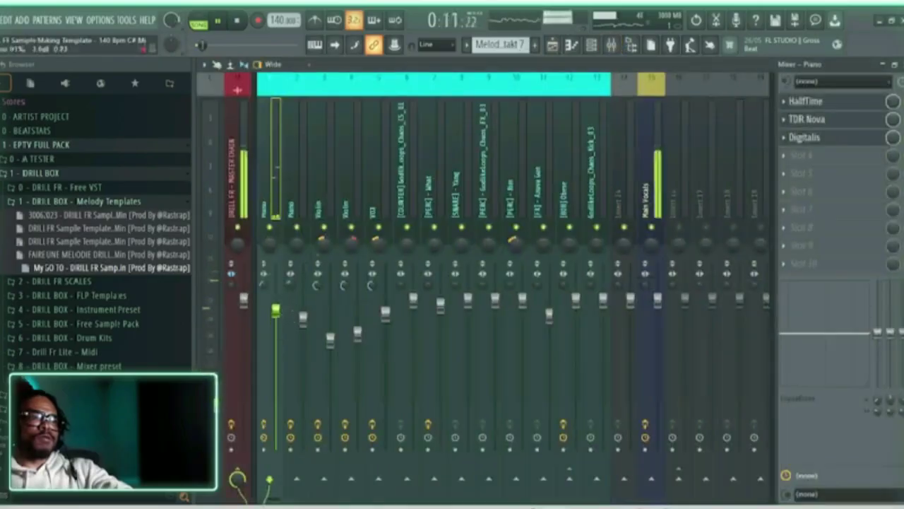
click(825, 123)
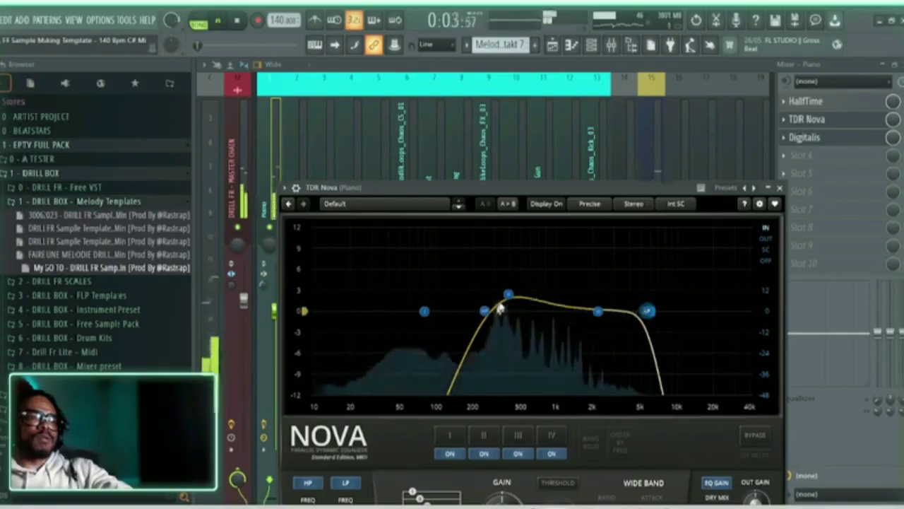
drag(485, 311, 518, 285)
click(418, 130)
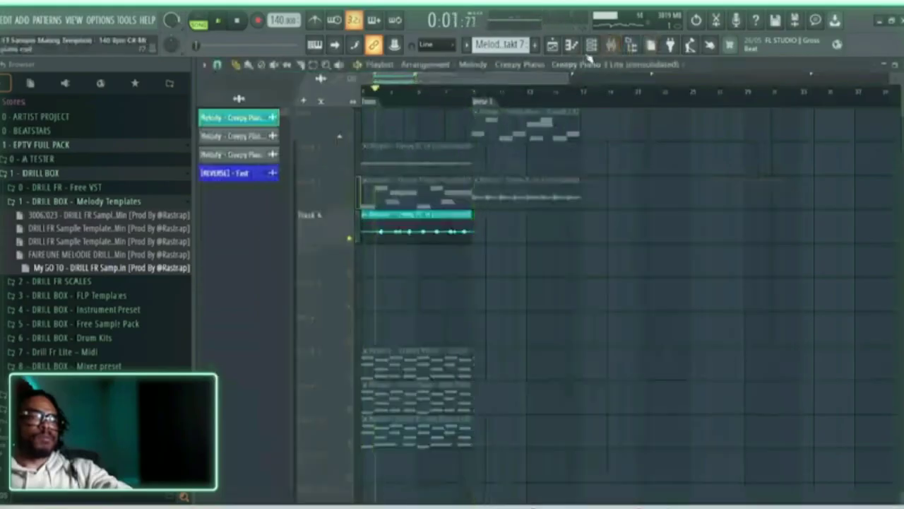
Load ValhallaSupermassive into the fourth effect slot of the Piano mixer track.
click(613, 45)
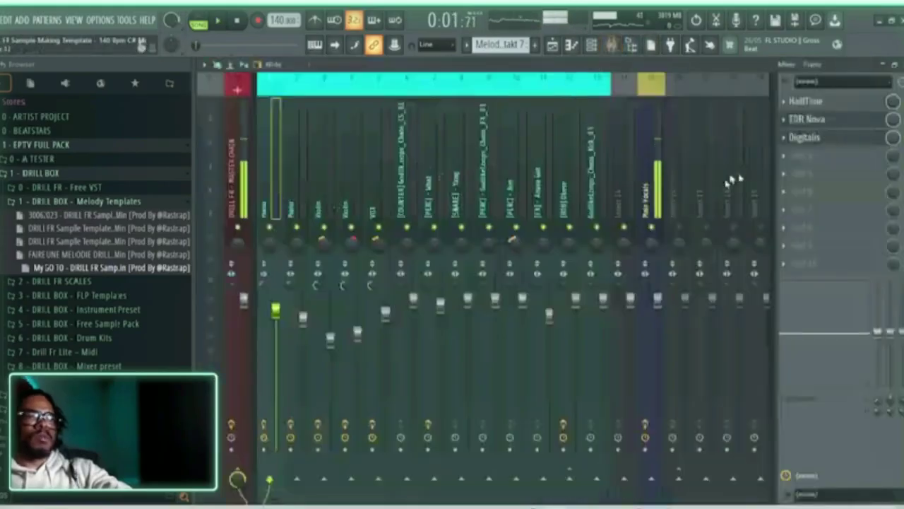
click(800, 156)
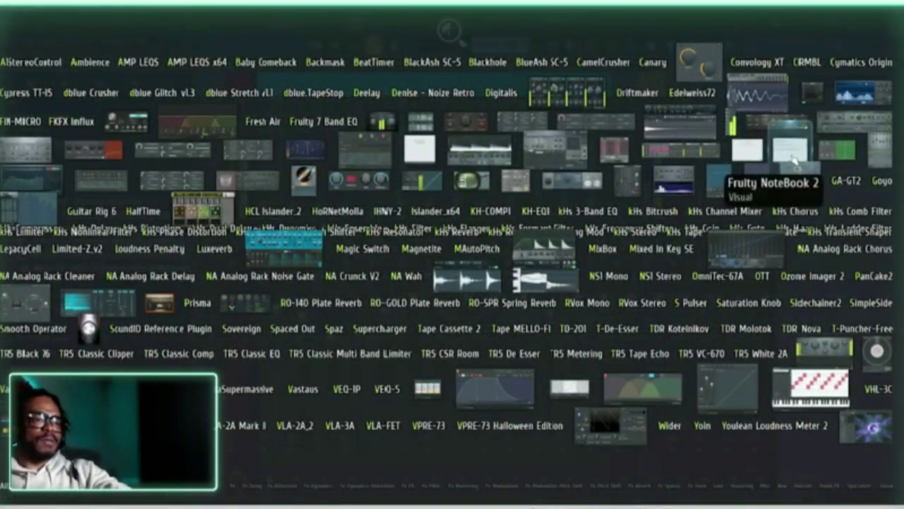
text(Su)
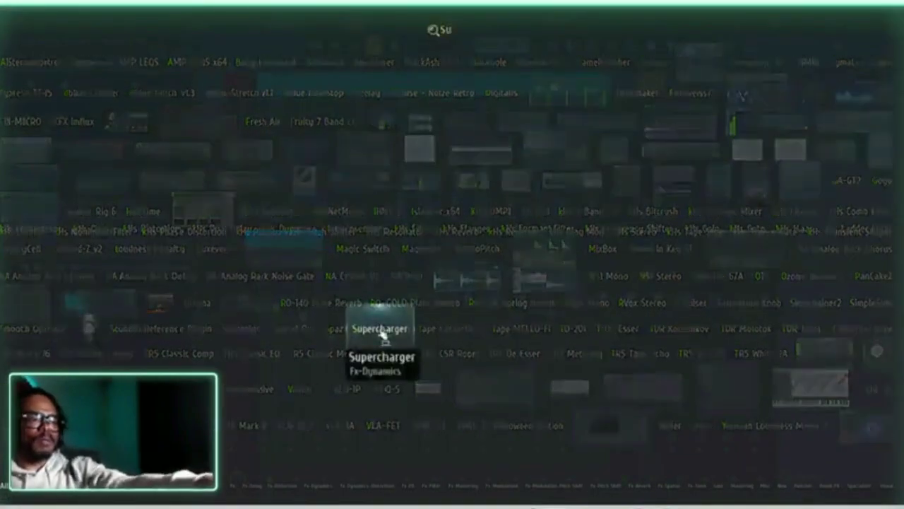
key(BackSpace)
key(BackSpace)
text(Va)
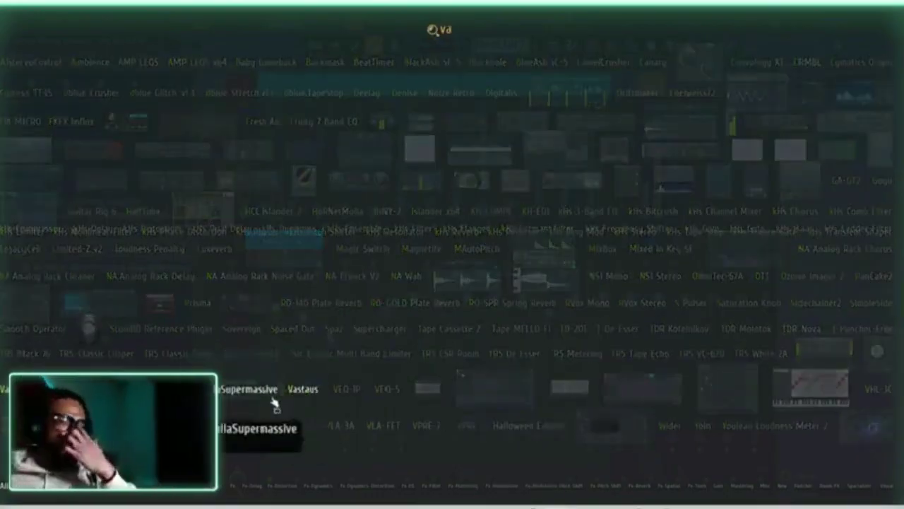
click(274, 401)
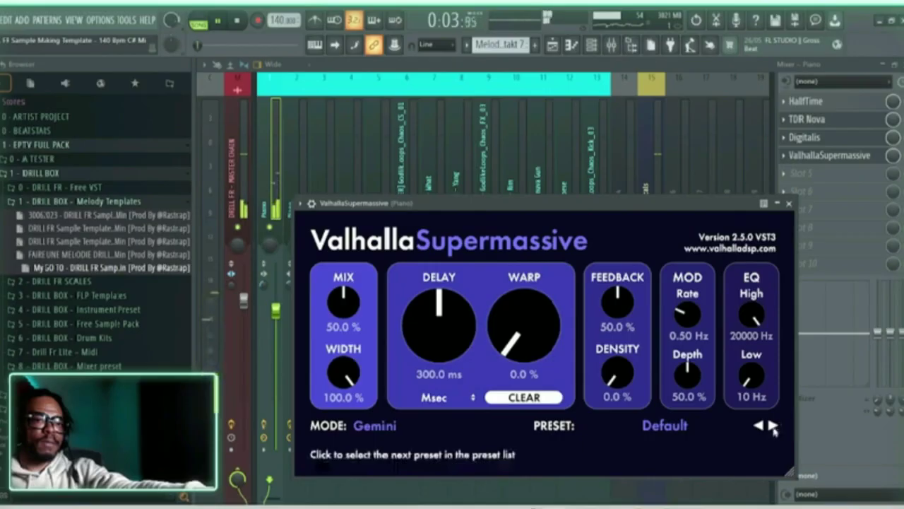
Apply the Reverb2000 preset from the A-Small reverbs in ValhallaSupermassive.
click(684, 426)
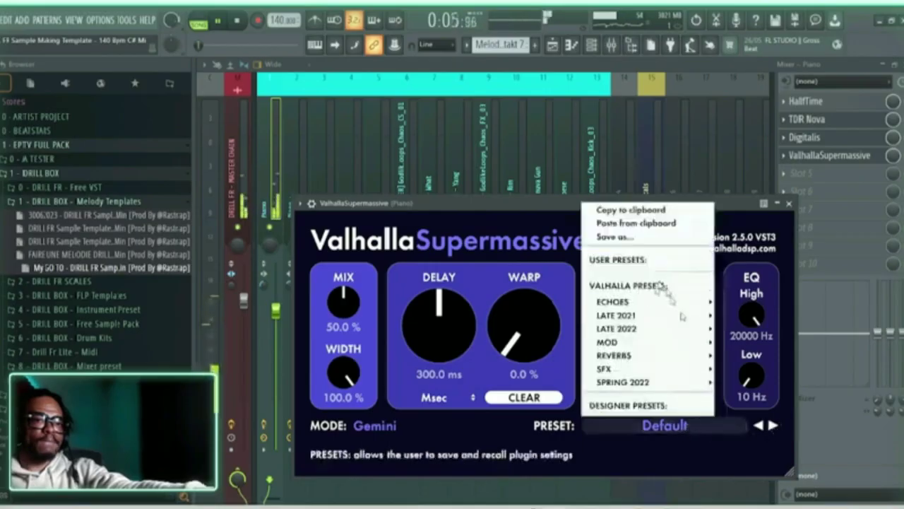
mouse_move(649, 306)
mouse_move(678, 356)
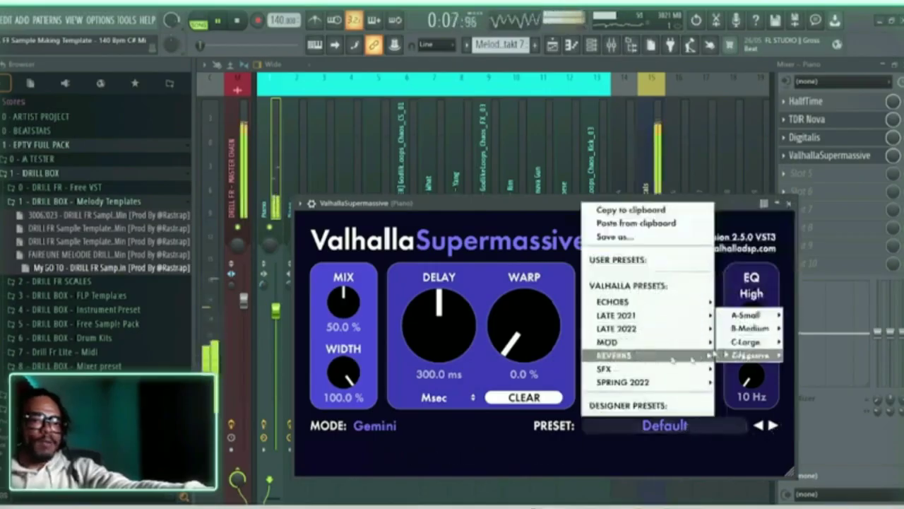
mouse_move(749, 357)
mouse_move(747, 316)
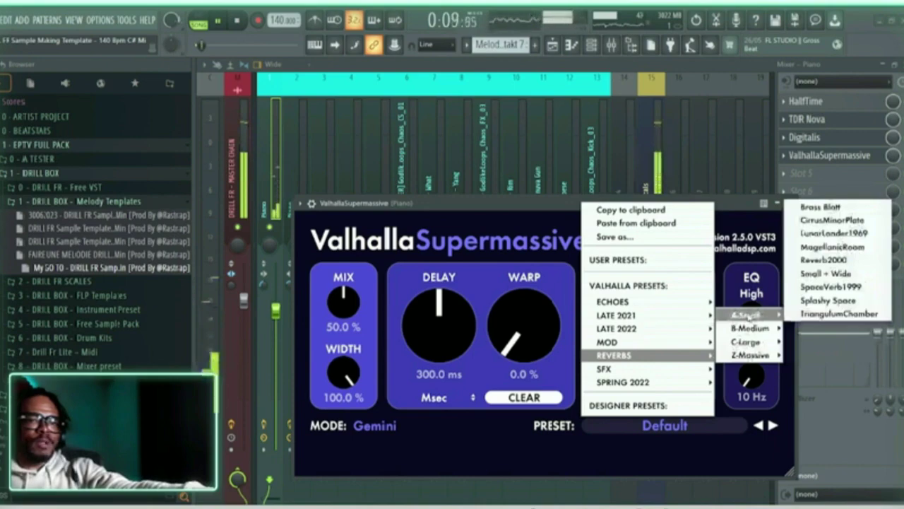
click(824, 259)
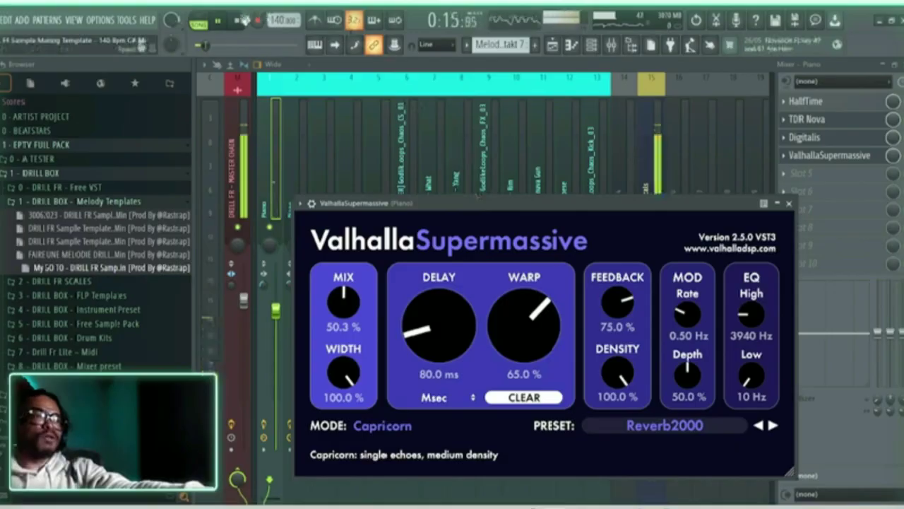
Unmute Track 3 in the playlist and play the Kontakt 7 pattern together with the reversed Creepy Piano clip.
click(553, 46)
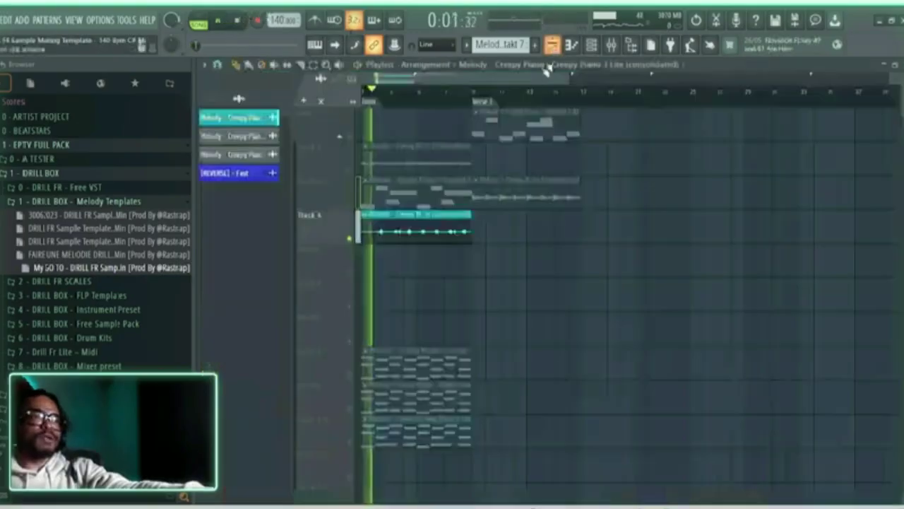
click(350, 205)
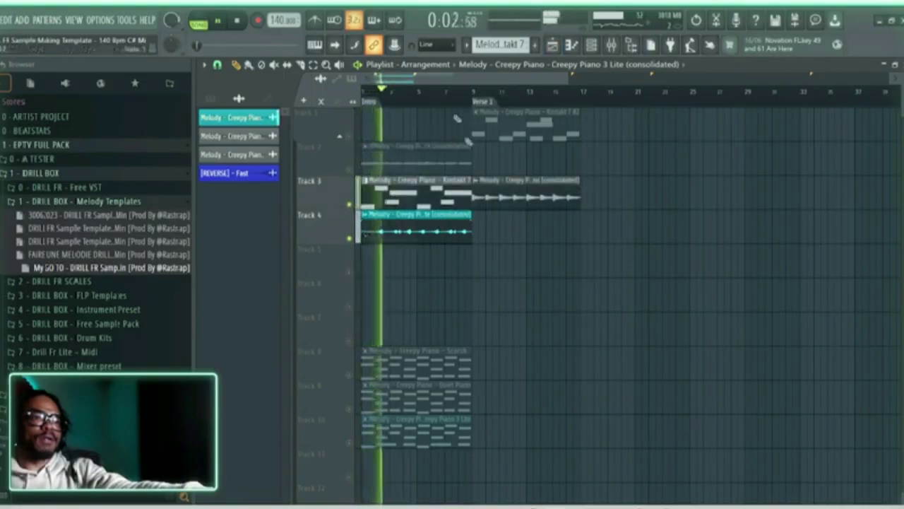
scroll(449, 104, up, 3)
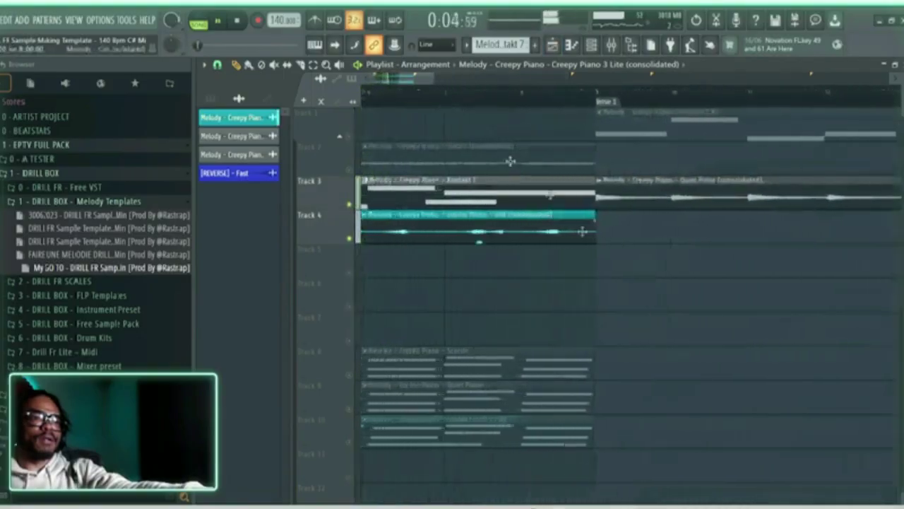
scroll(445, 93, down, 1)
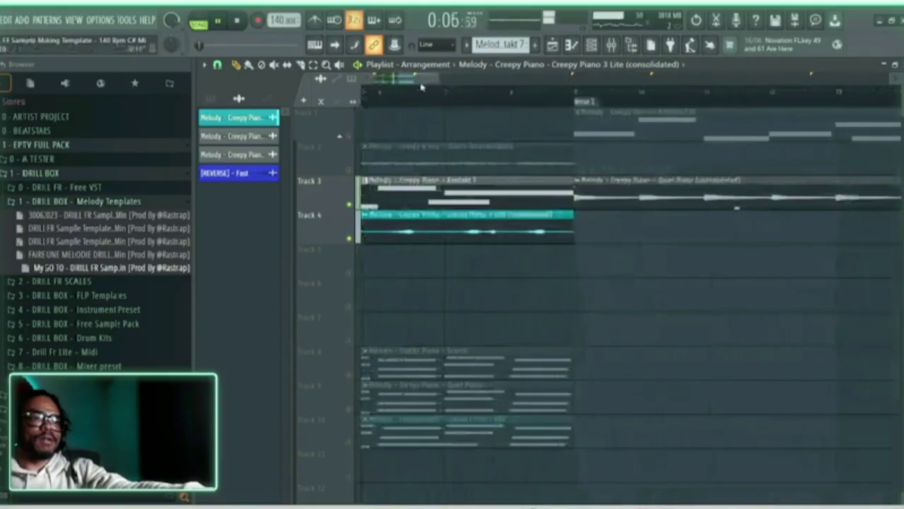
scroll(421, 86, up, 3)
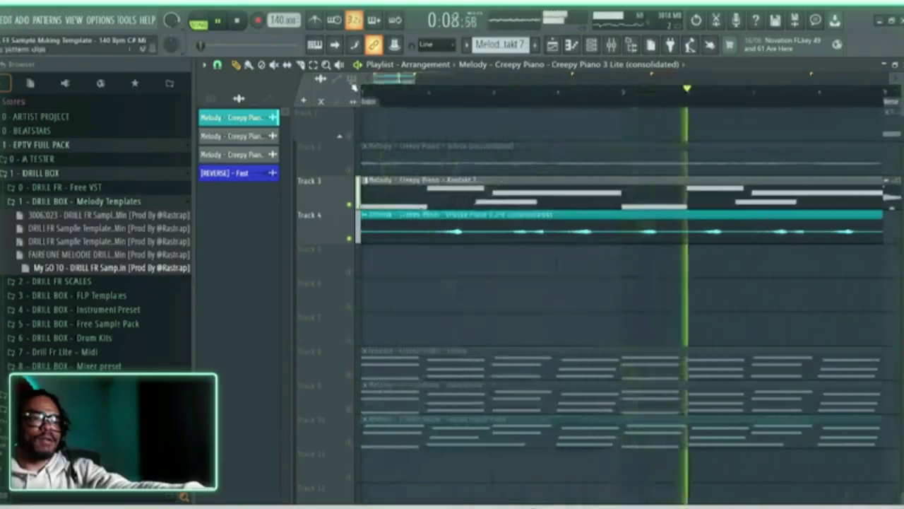
scroll(410, 104, down, 1)
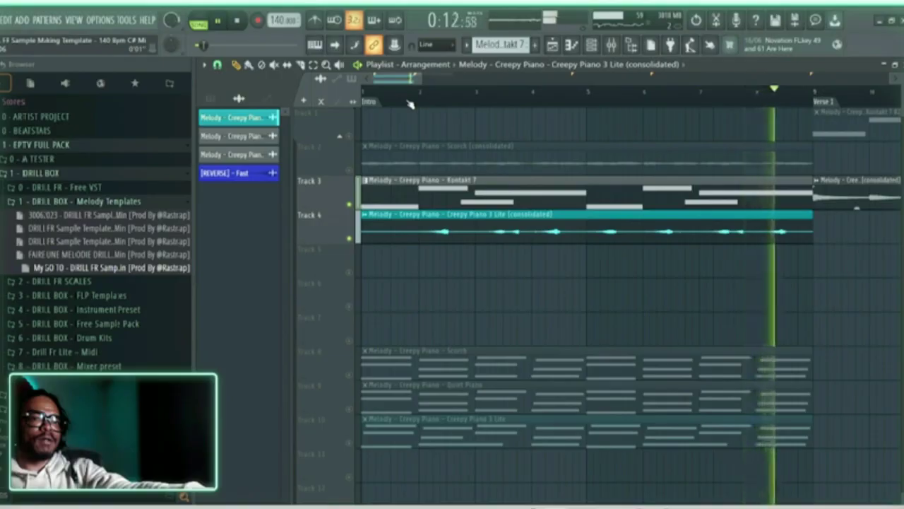
key(space)
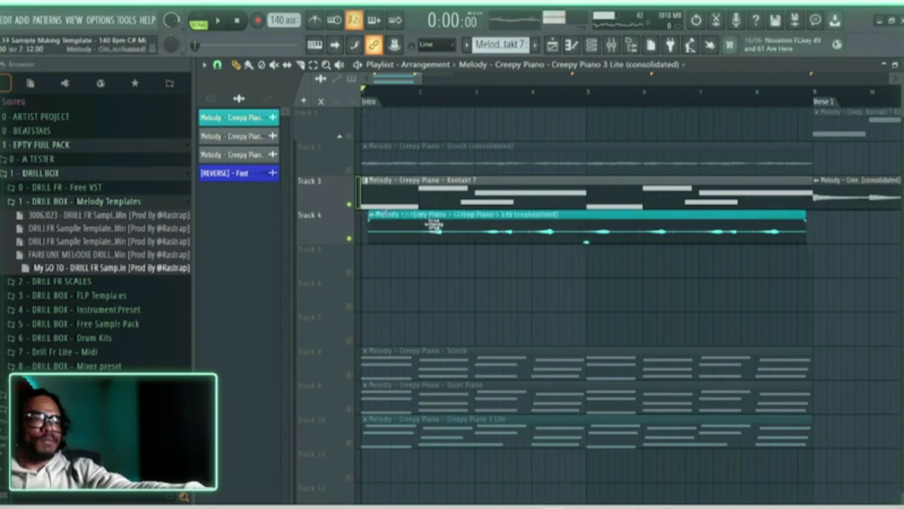
Try trimming the start of the reversed Creepy Piano clip on Track 4 and sliding it back to bar 1, checking the timing in playback.
drag(434, 224, 414, 224)
key(space)
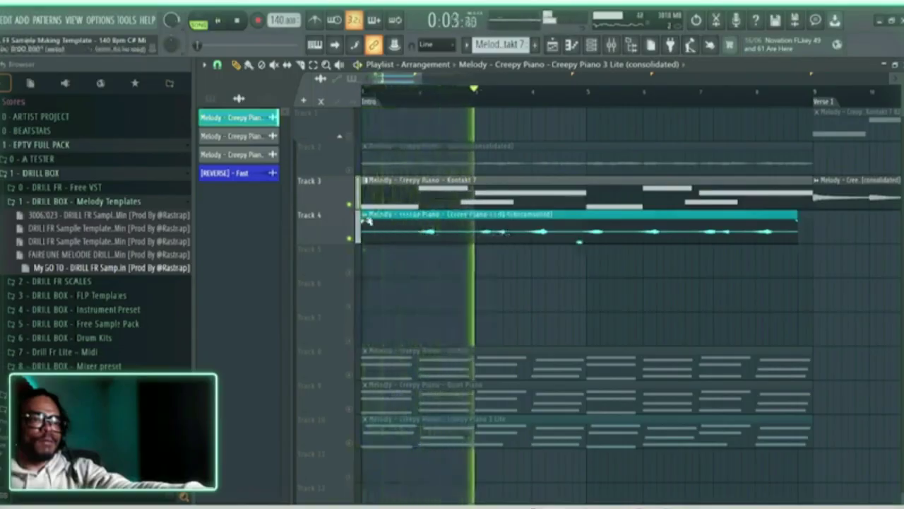
key(space)
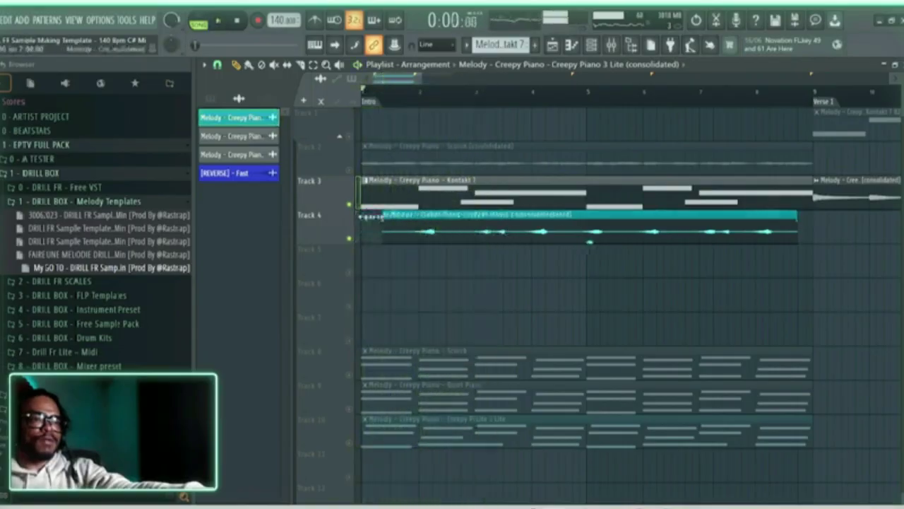
drag(438, 225, 392, 225)
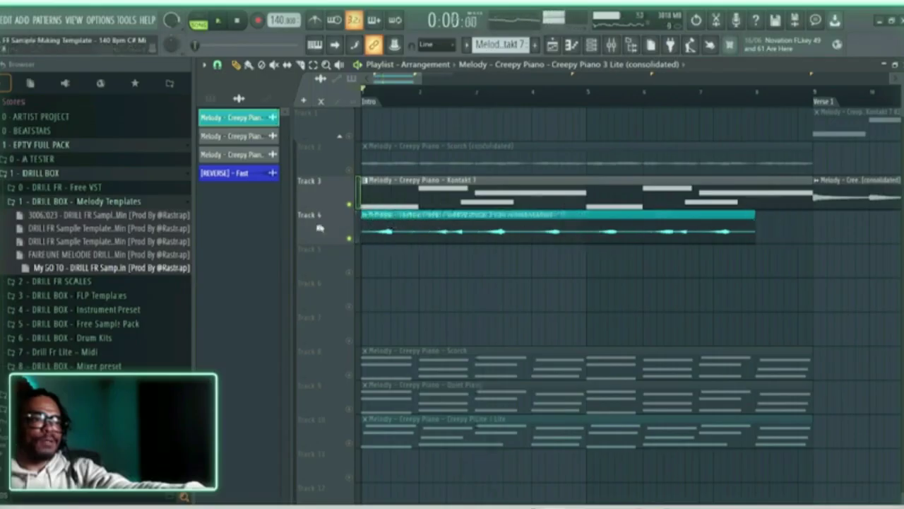
key(space)
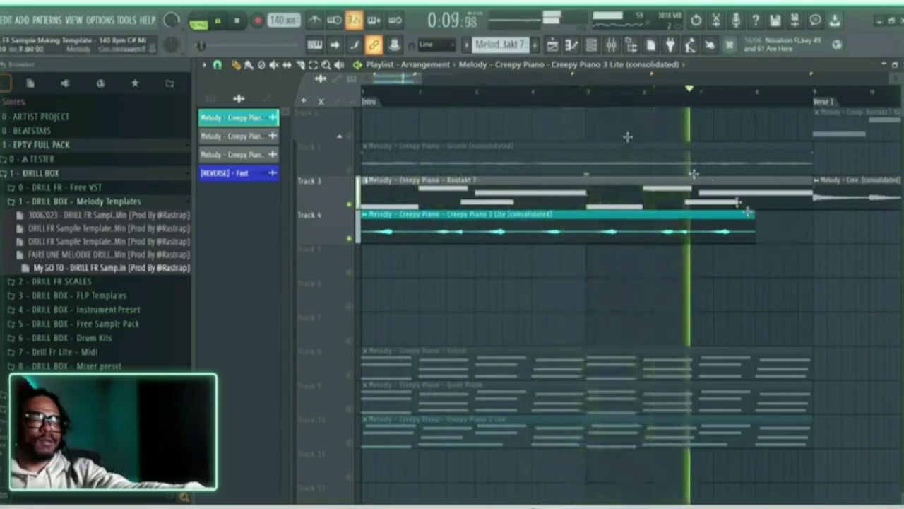
key(space)
Undo the trims of the reversed Creepy Piano clip and play the intro with the metronome on.
click(314, 23)
key(space)
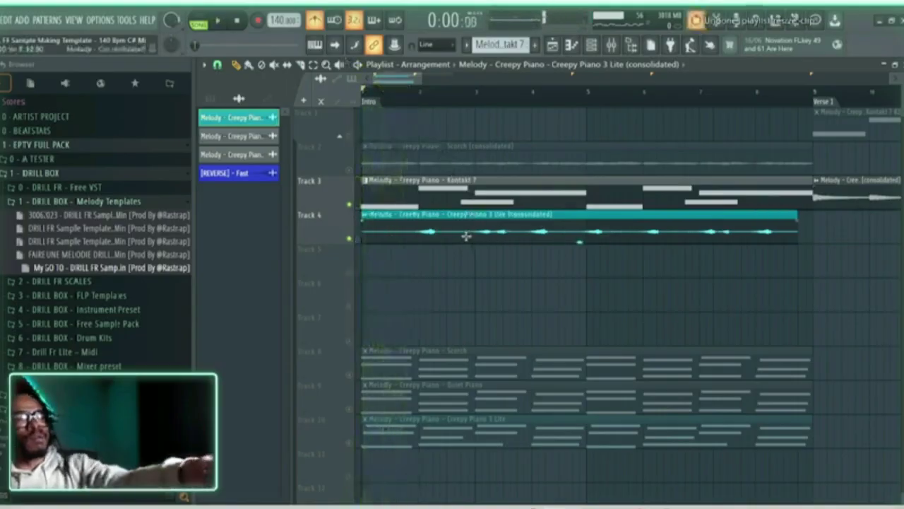
key(ctrl+z)
key(space)
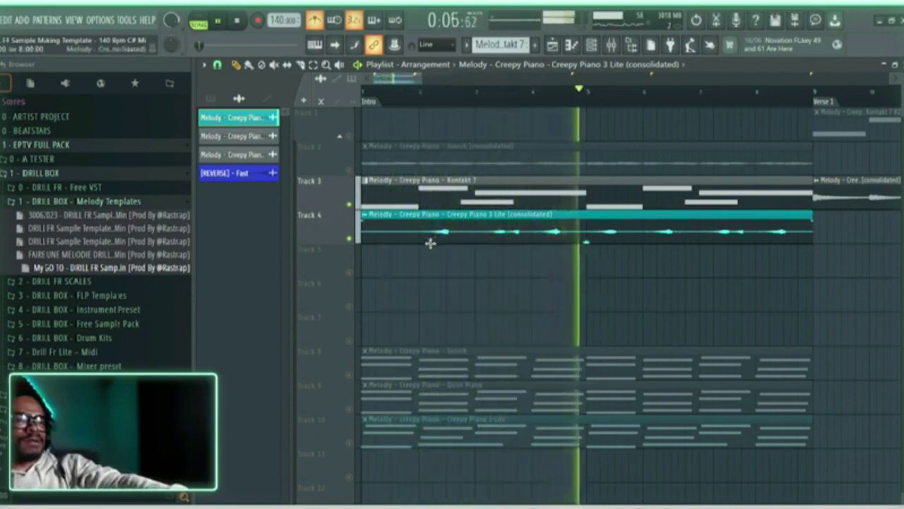
key(space)
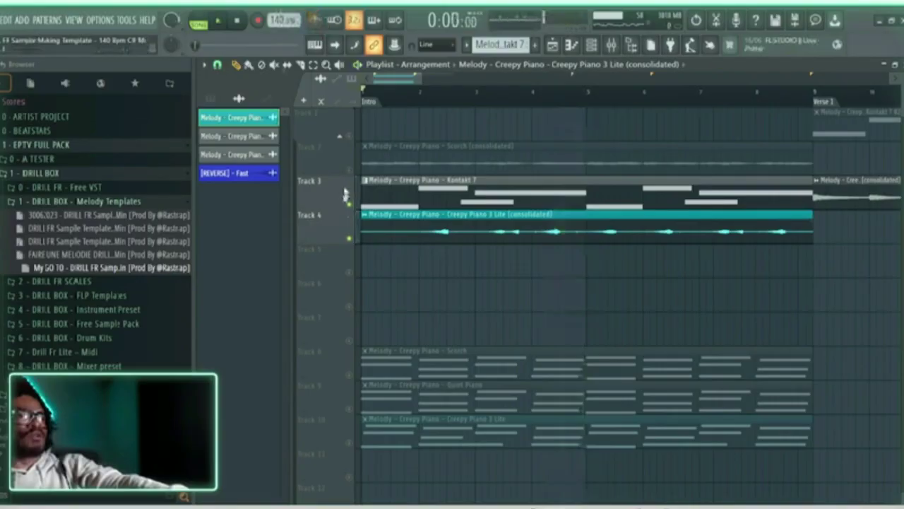
Unmute Track 2 and play the full intro up to Verse 1 with the Scorch, Kontakt 7 and reversed Creepy Piano layers.
click(349, 169)
key(space)
scroll(410, 95, down, 3)
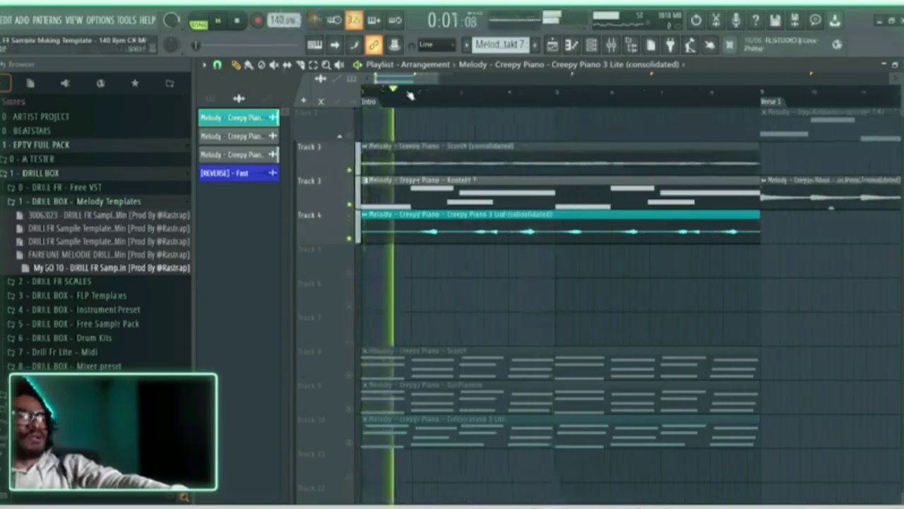
scroll(410, 95, down, 2)
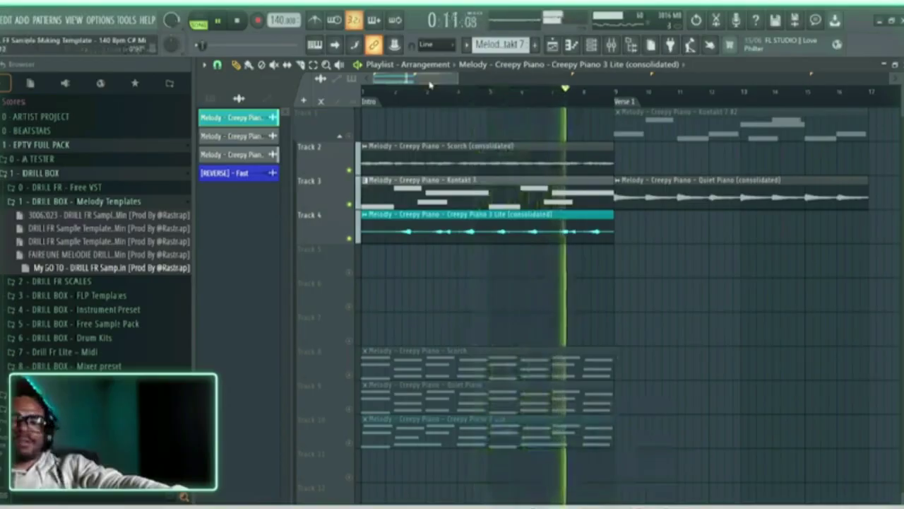
scroll(429, 84, right, 3)
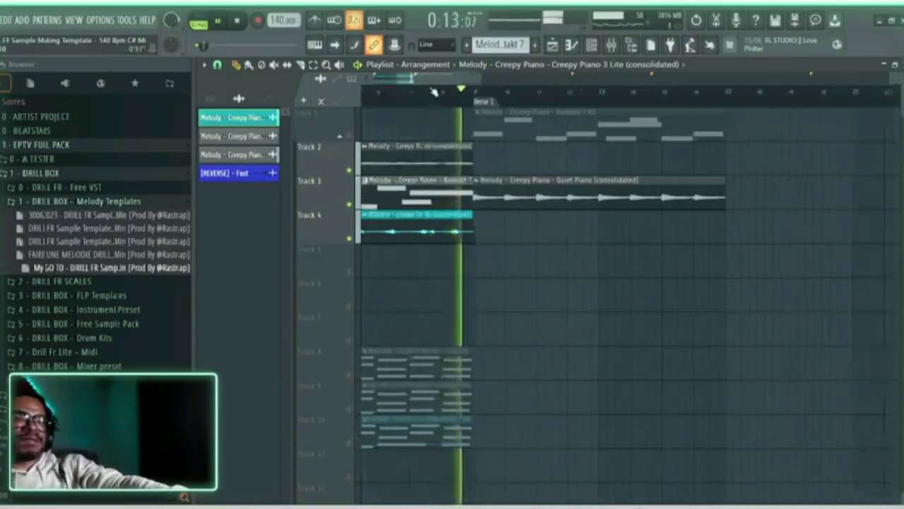
scroll(463, 99, down, 2)
scroll(463, 97, down, 3)
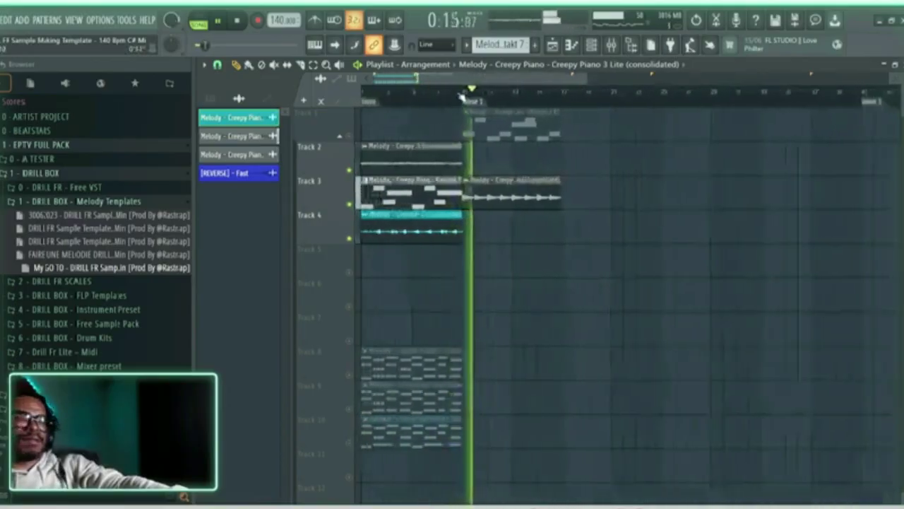
key(space)
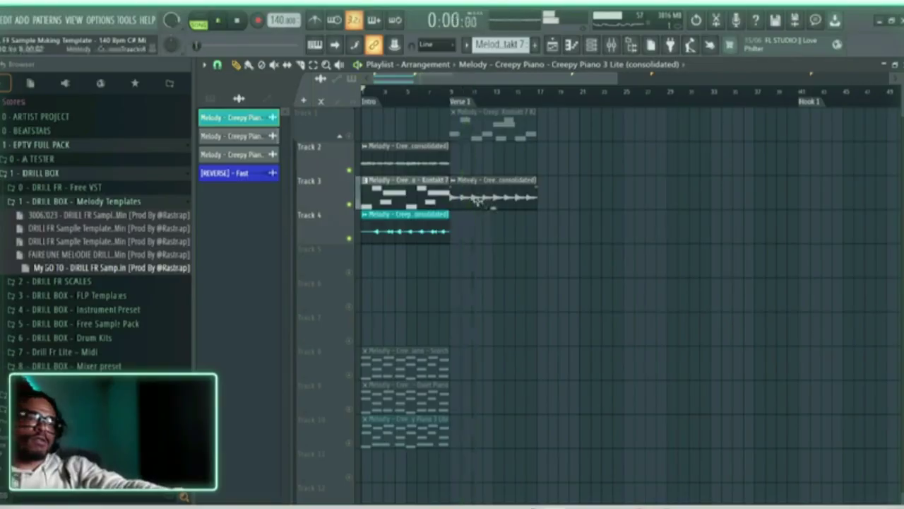
Move the consolidated Quiet Piano clip at bar 9 to Track 5 and unmute that track.
drag(477, 202, 480, 281)
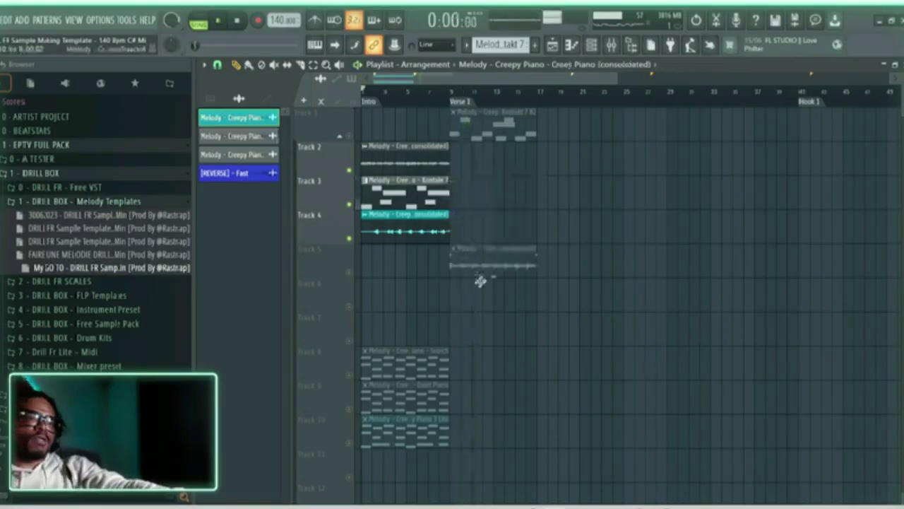
click(349, 273)
Unmute Track 1 and play the arrangement from the start of Verse 1 at bar 9.
scroll(420, 99, up, 3)
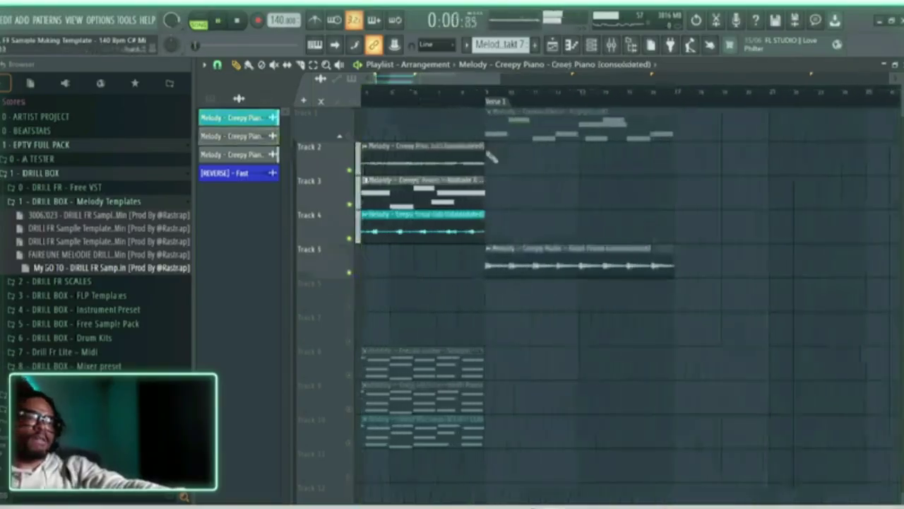
click(486, 92)
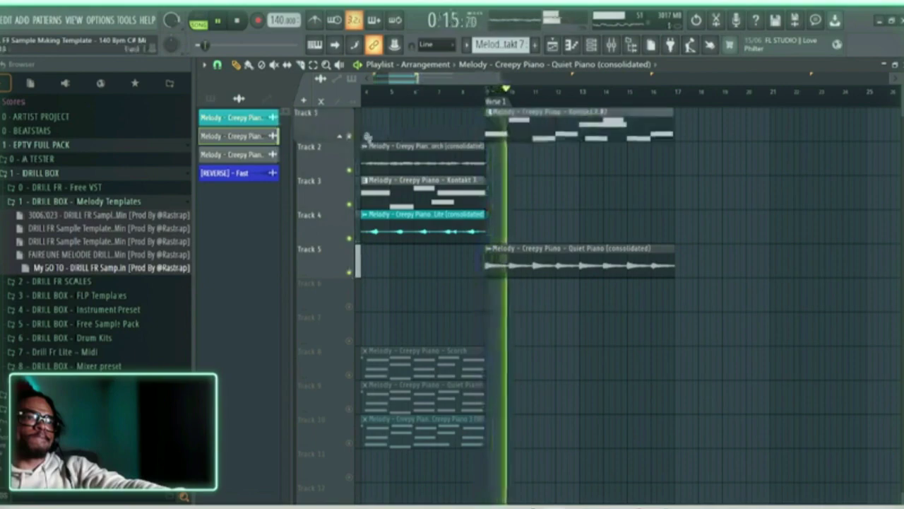
scroll(401, 103, down, 3)
scroll(402, 103, down, 1)
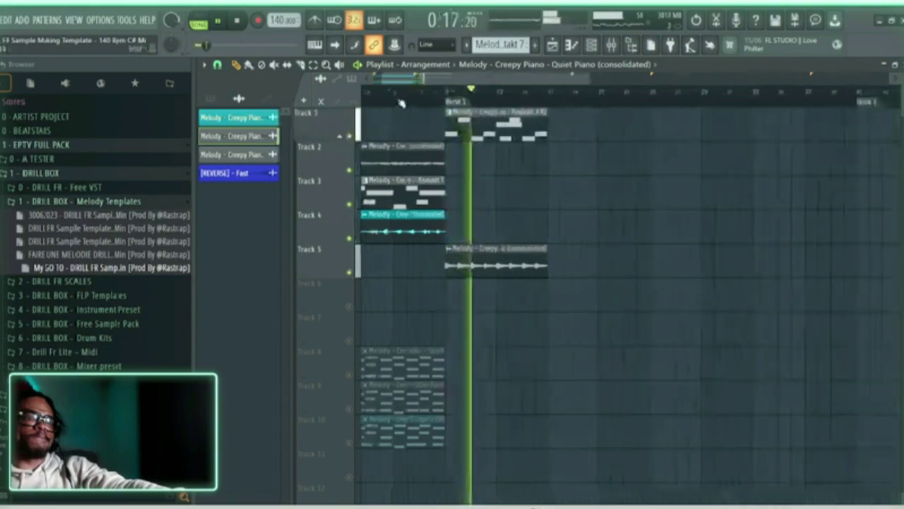
Open TDR Nova on the second Piano mixer channel and turn off its low-pass filter, keeping the high-pass filter on.
drag(408, 79, 312, 85)
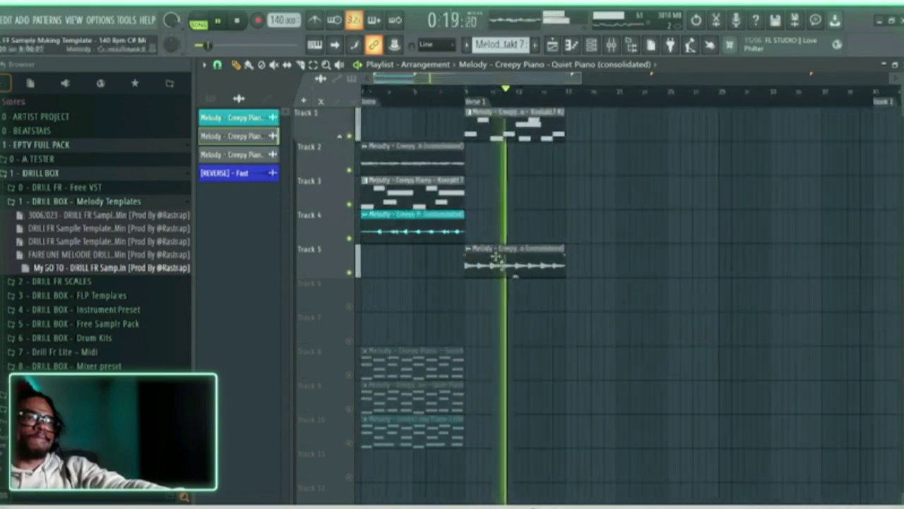
key(F9)
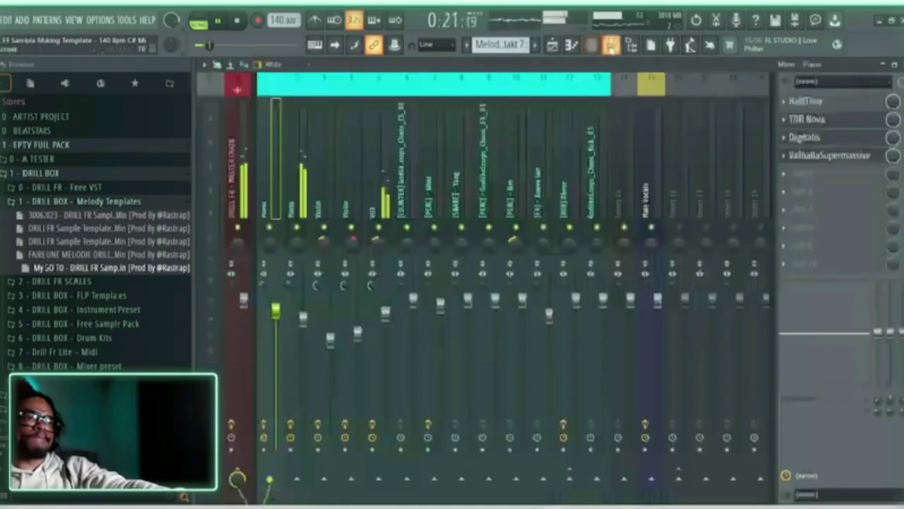
click(307, 180)
click(785, 103)
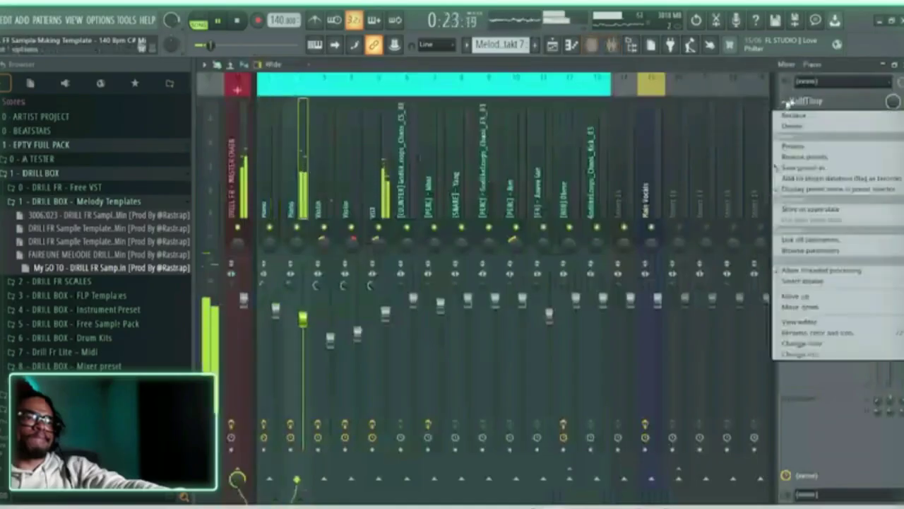
click(801, 104)
click(803, 103)
click(823, 102)
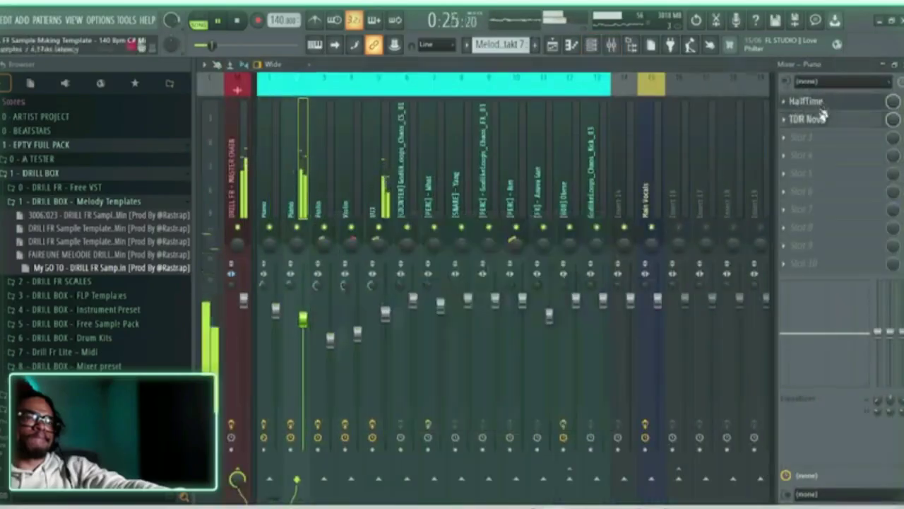
click(813, 118)
drag(584, 327, 704, 326)
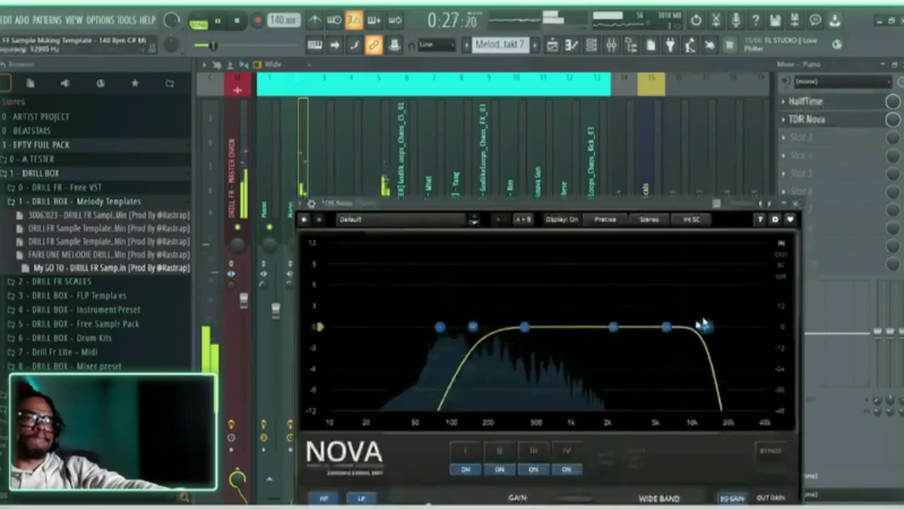
scroll(706, 331, up, 3)
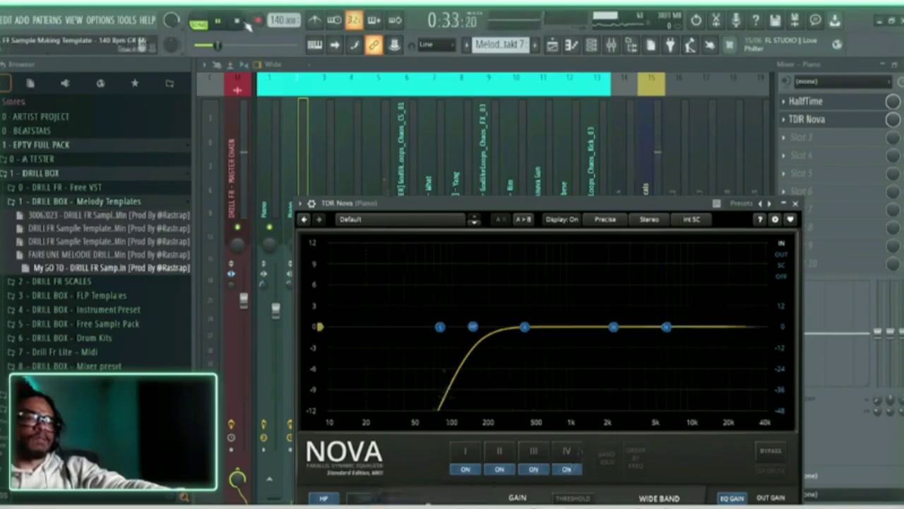
Move the Kontakt 7 clip on Track 3 from the intro to the start of Verse 1 at bar 9.
click(551, 46)
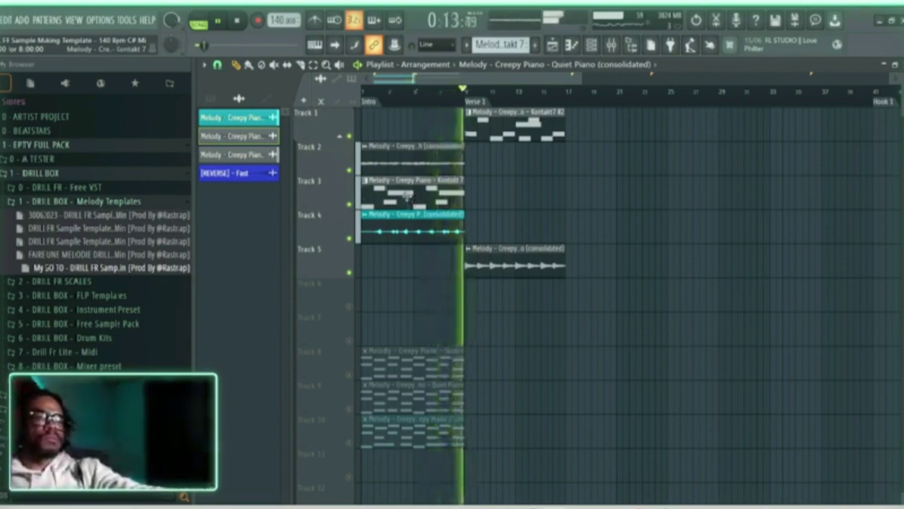
drag(408, 196, 499, 200)
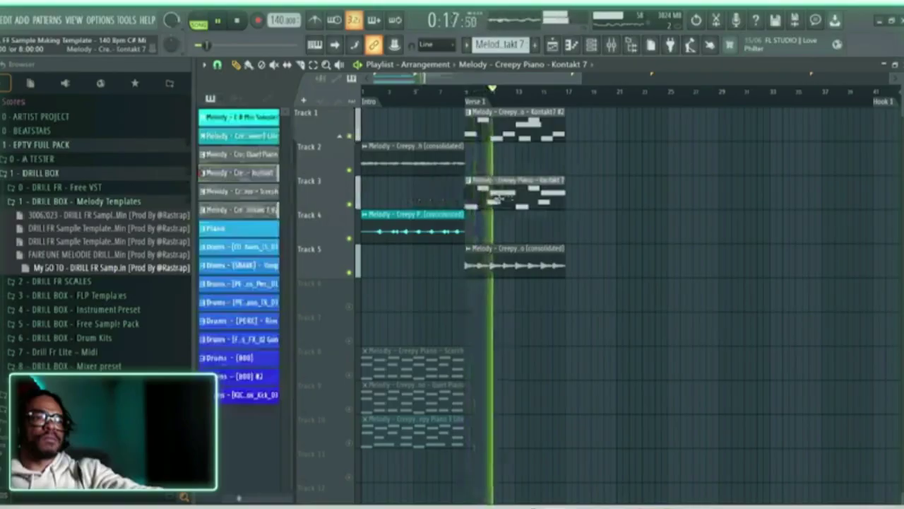
key(space)
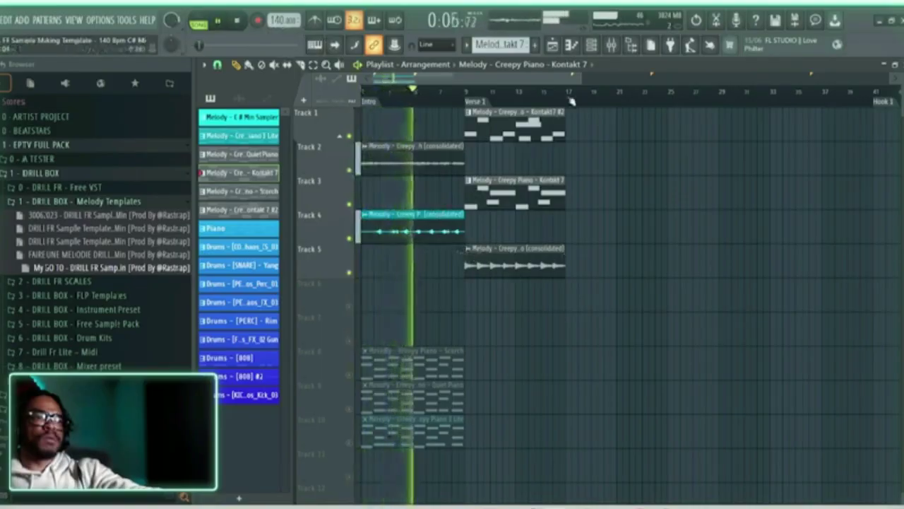
Try resetting the first Piano mixer channel's fader to its default level while checking the reversed Creepy Piano on Track 4.
right_click(350, 238)
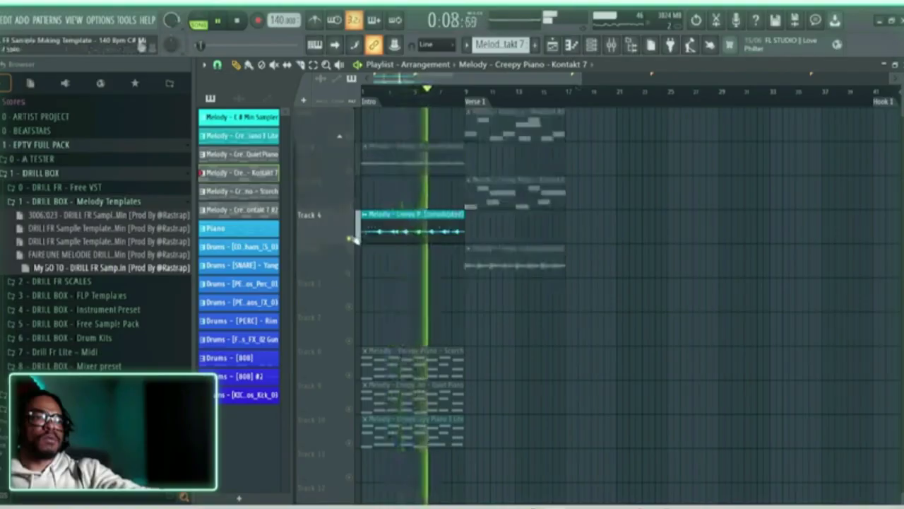
right_click(350, 238)
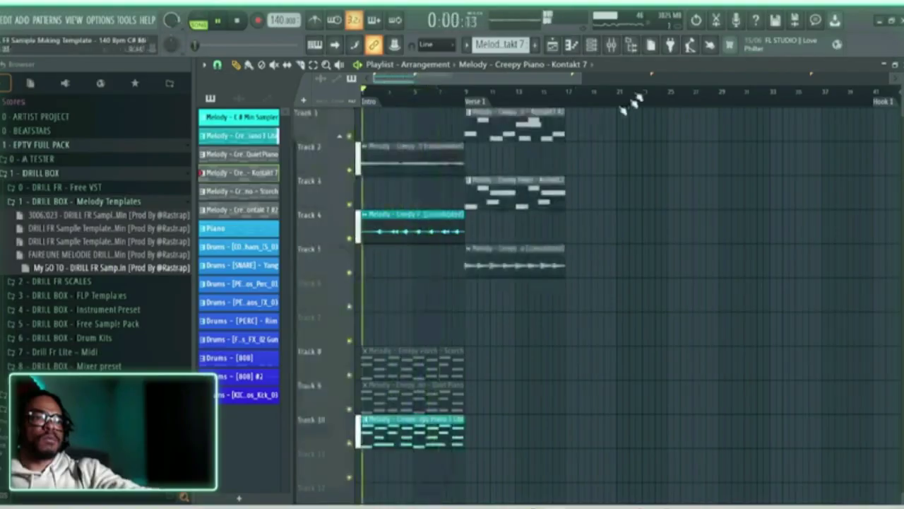
click(612, 45)
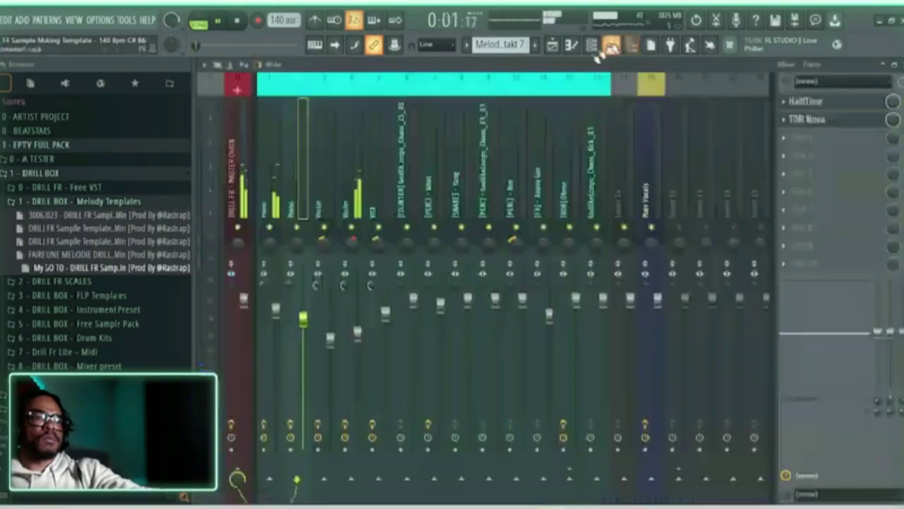
right_click(283, 306)
click(281, 313)
click(264, 291)
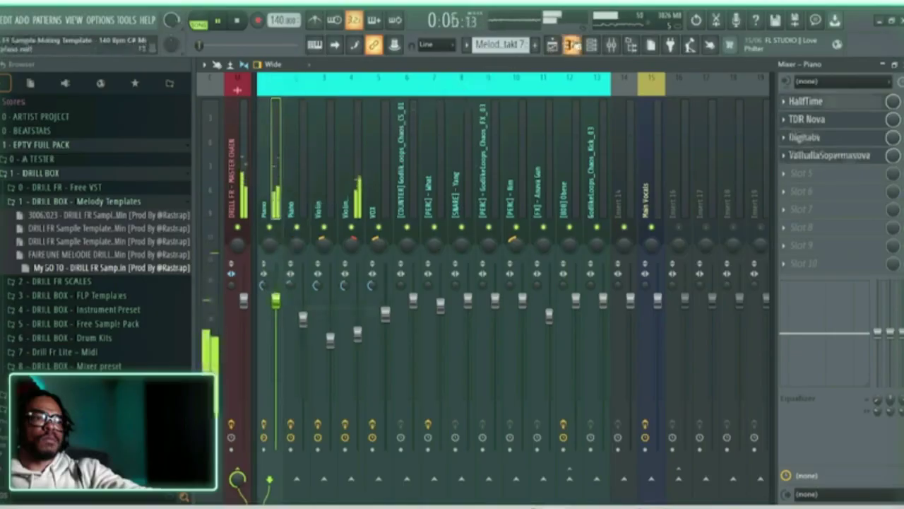
key(ctrl+z)
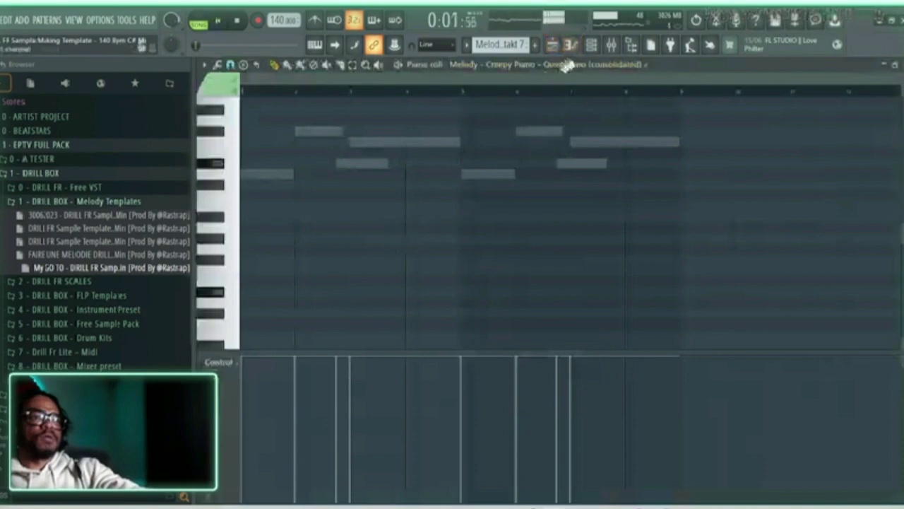
Reset the first Piano mixer channel's fader to its default level while the reversed Creepy Piano plays alone.
click(553, 46)
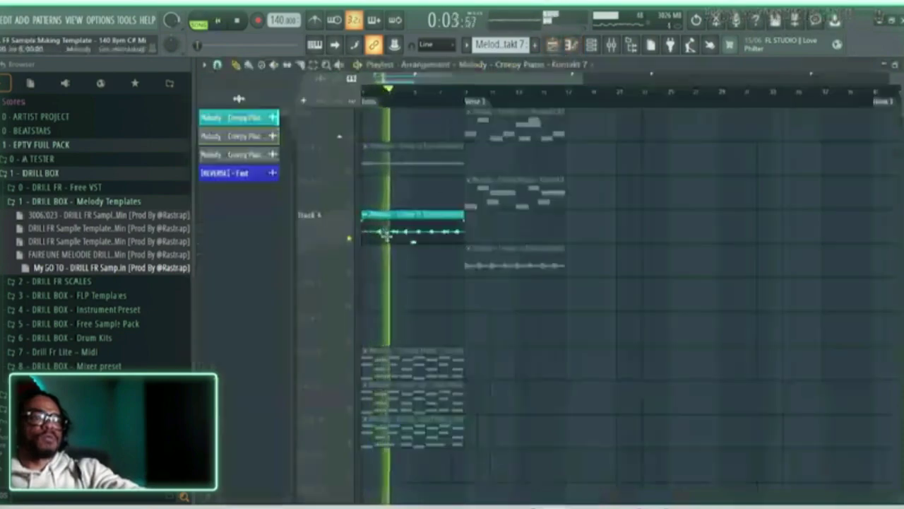
click(612, 45)
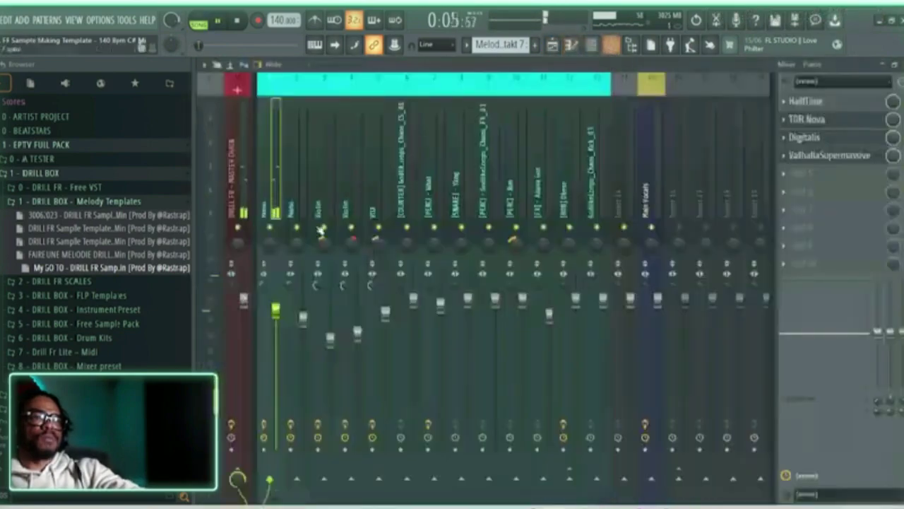
right_click(277, 312)
click(291, 316)
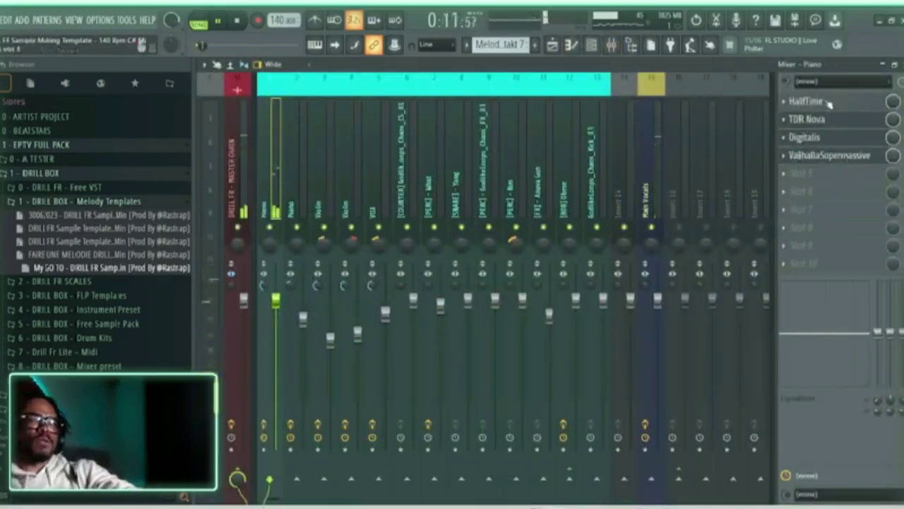
Check HalfTime and TDR Nova on the first Piano mixer channel, selecting Nova's low-pass band.
click(852, 103)
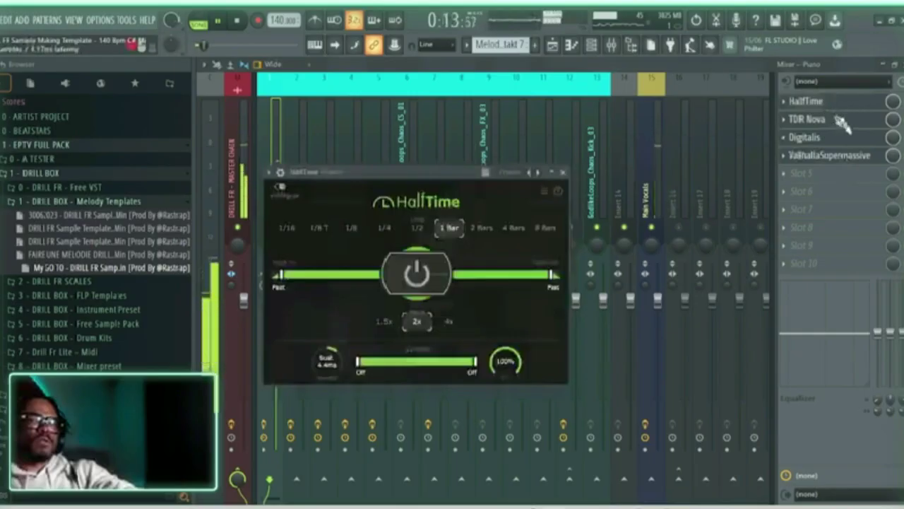
click(842, 121)
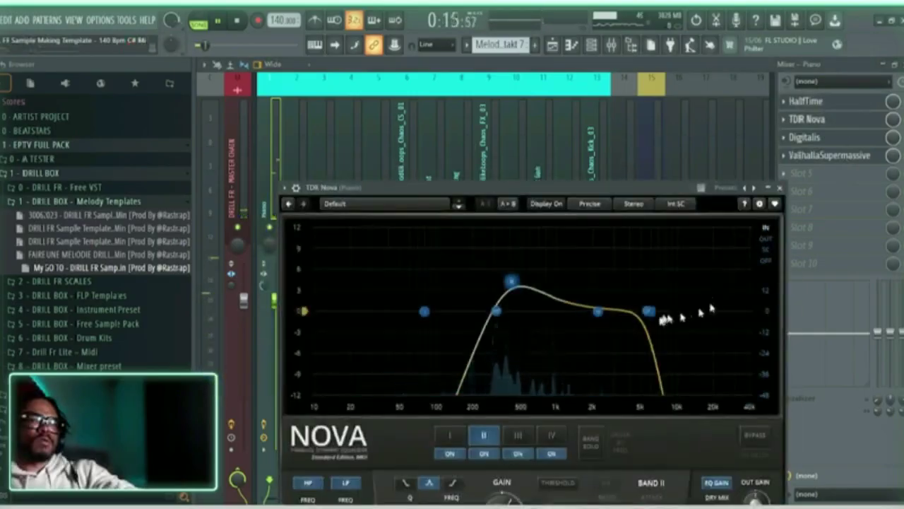
click(647, 311)
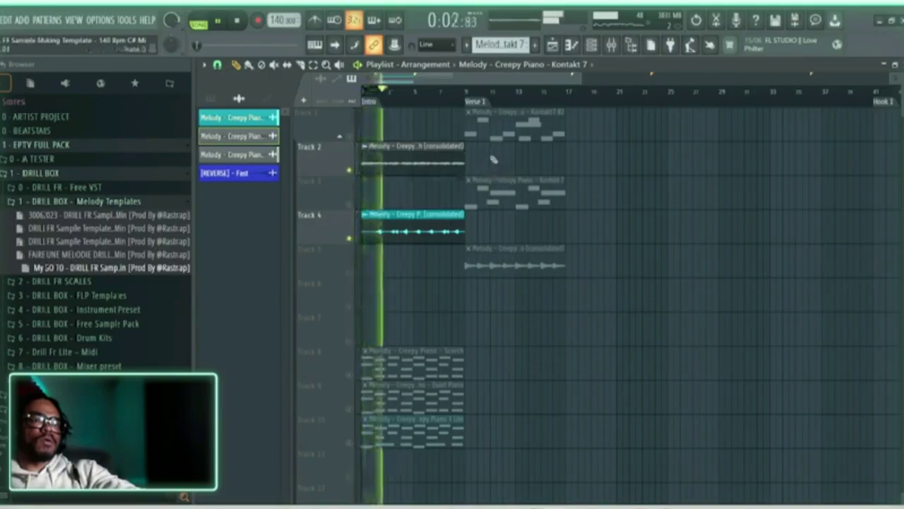
Place the Kontakt 7 #2 clip at bar 1 on the unmuted Track 1 and delete its copy at Verse 1.
click(367, 127)
click(349, 135)
key(space)
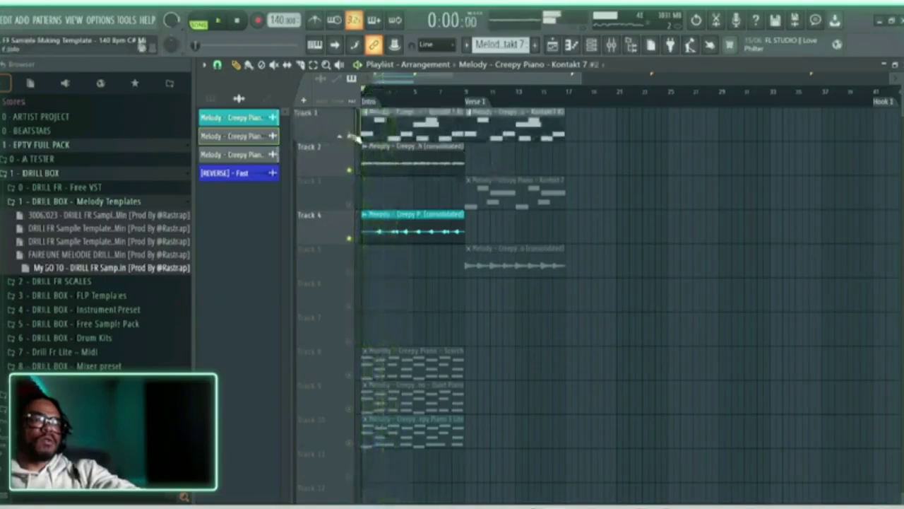
key(space)
right_click(507, 135)
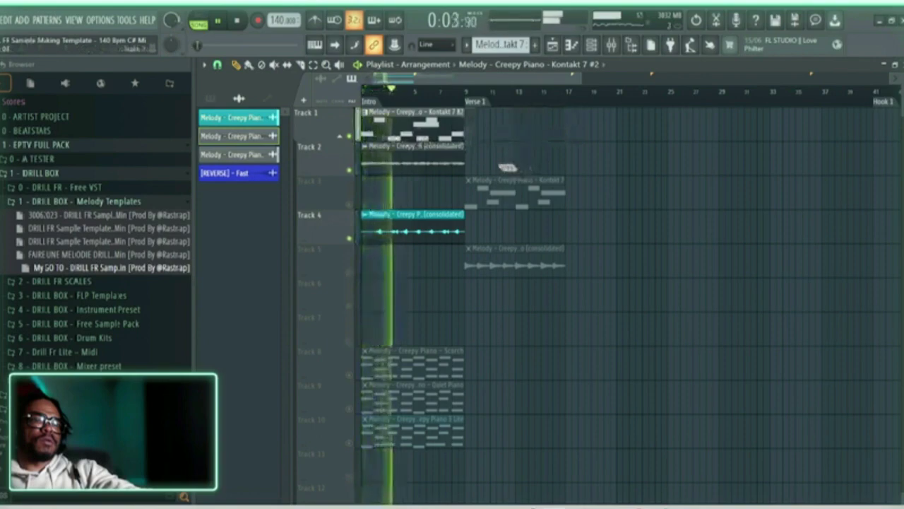
Solo Track 2, reverse its consolidated Scorch audio clip and play it from bar 5.
key(space)
ctrl+click(349, 171)
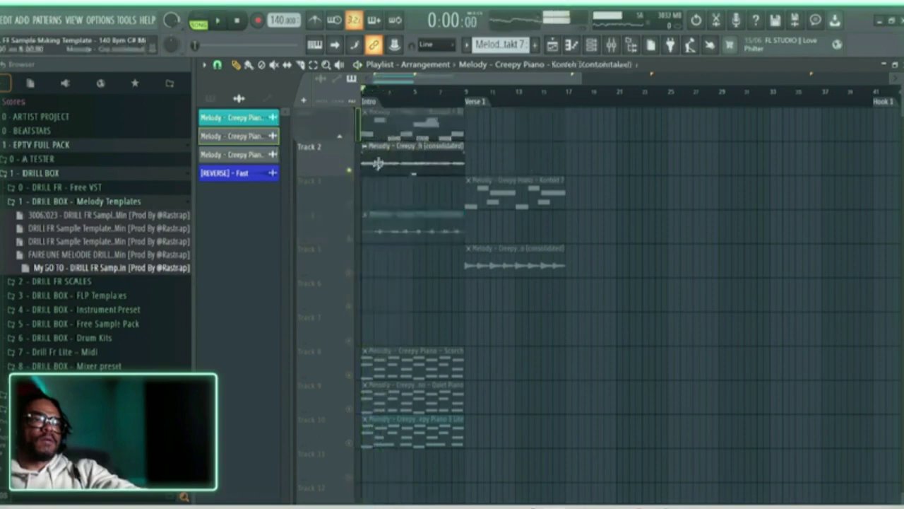
double_click(378, 164)
click(479, 342)
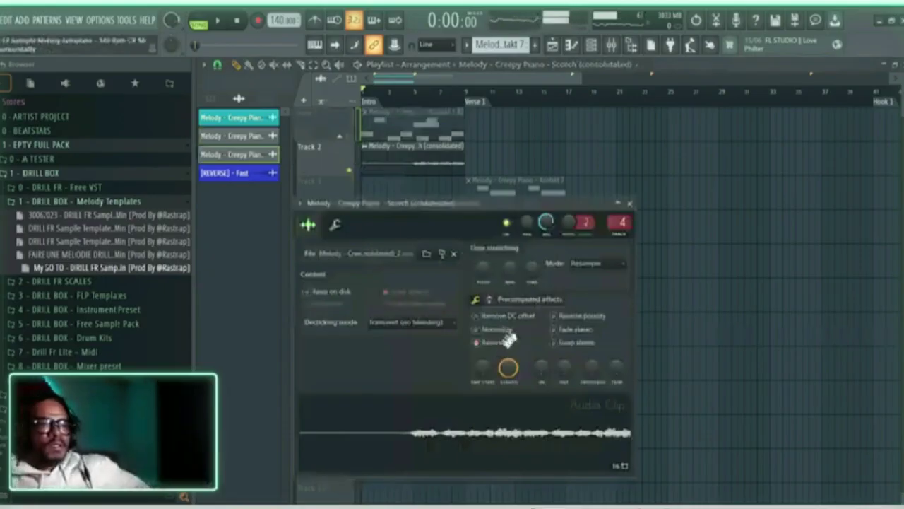
click(415, 99)
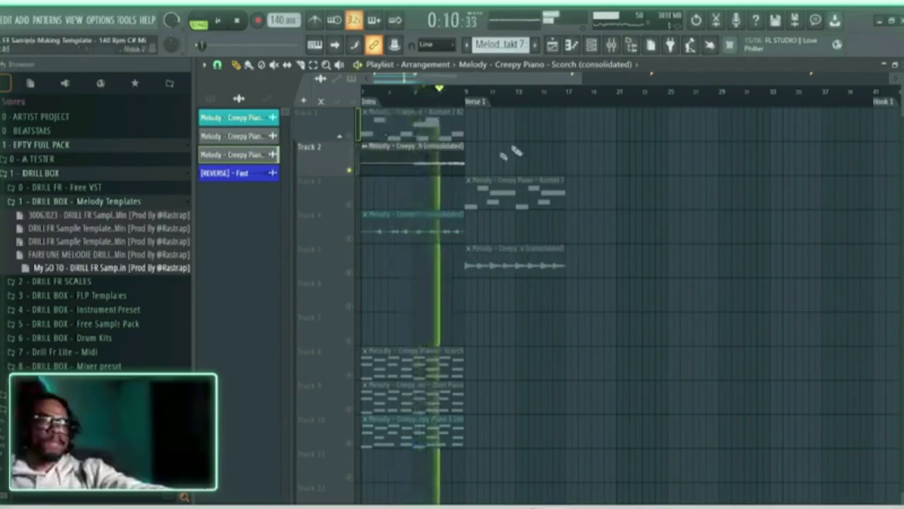
Trim the reversed Scorch clip to the eight bars from bar 5 to 13 and move it to bar 1.
drag(465, 146, 517, 141)
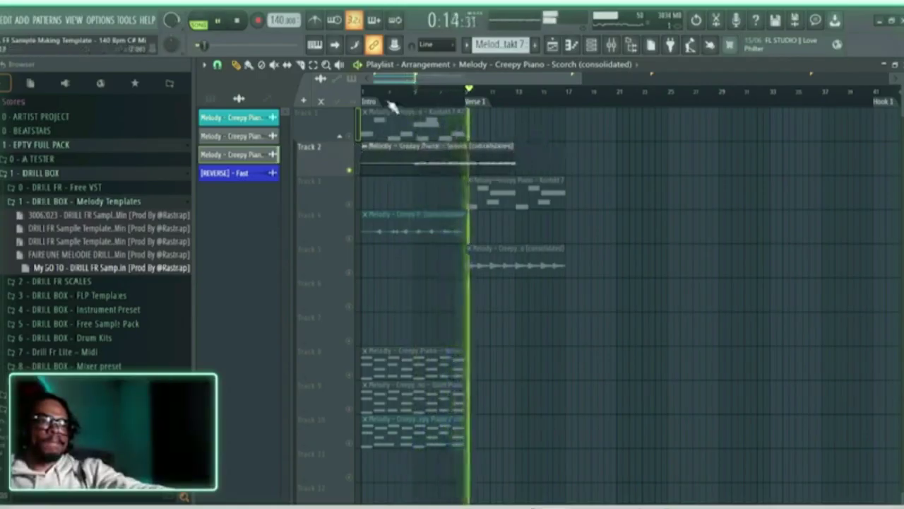
key(space)
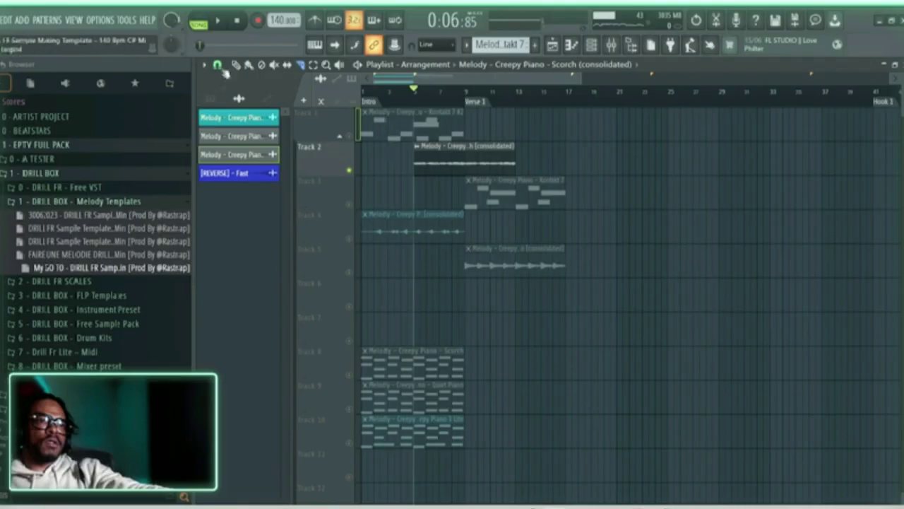
drag(456, 152, 404, 152)
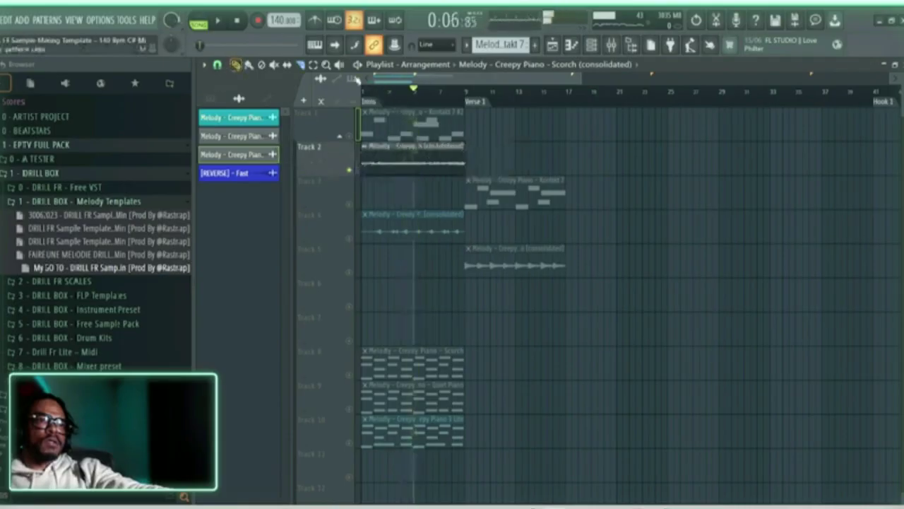
Play the intro's reversed Scorch clip with the reversed Creepy Piano on Track 4 unmuted, and mute Track 4 again.
click(219, 21)
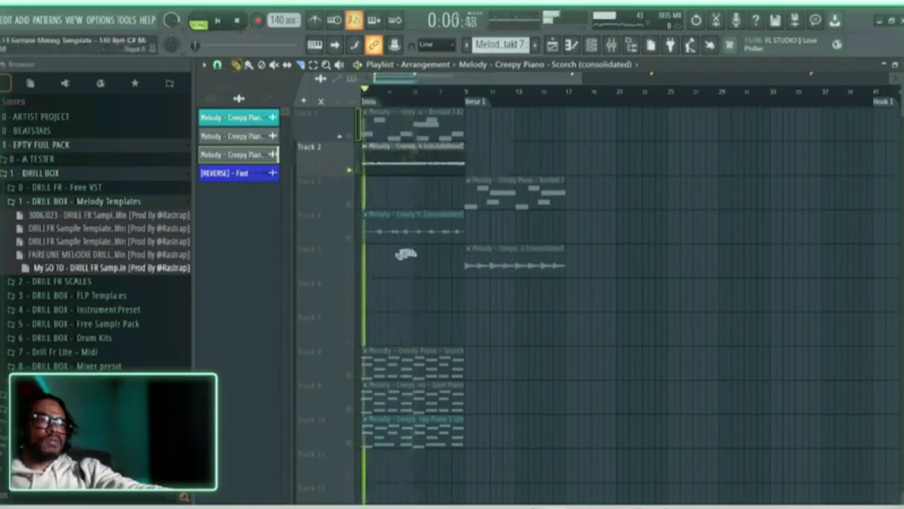
click(349, 239)
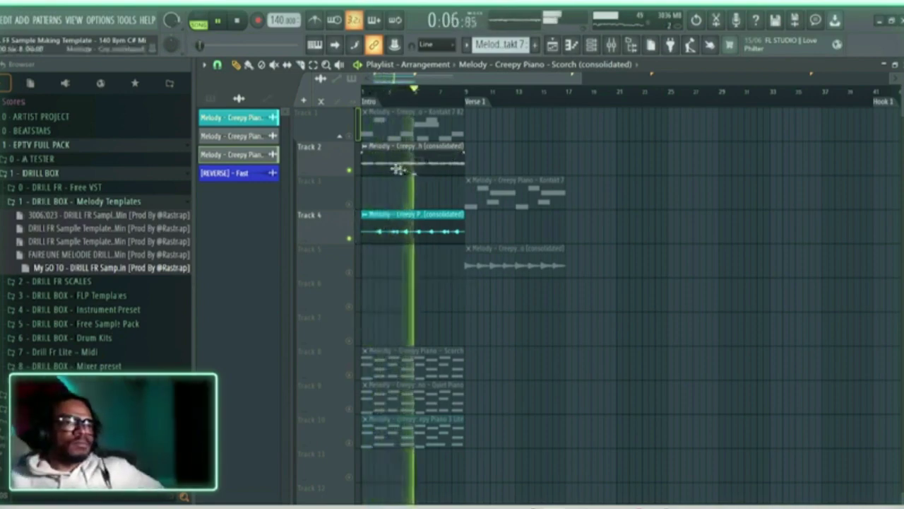
click(350, 239)
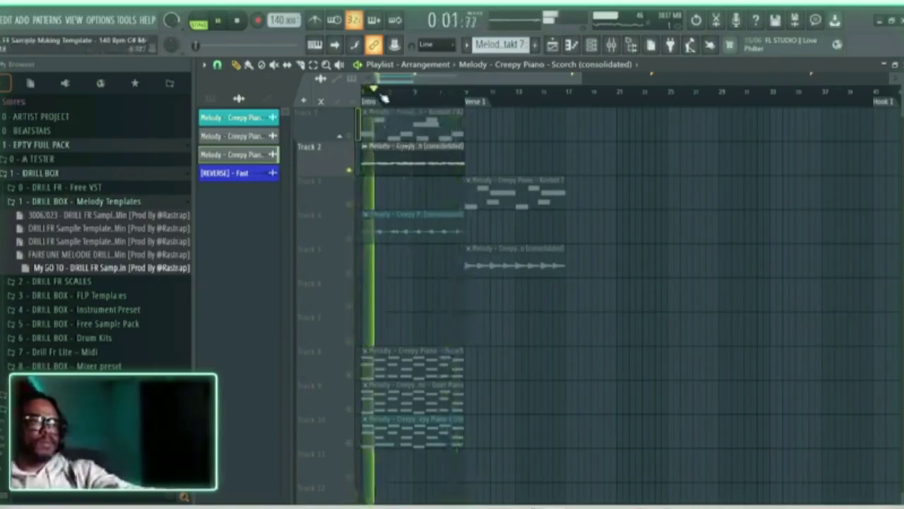
Slice the Scorch clip on Track 2 at bar 2 and move its first-bar slice to bar 9.
scroll(383, 99, up, 5)
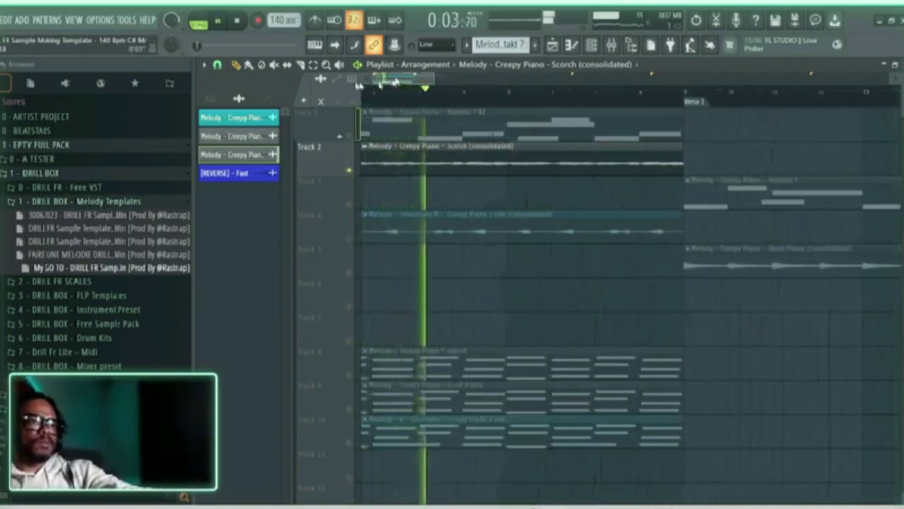
scroll(393, 89, up, 1)
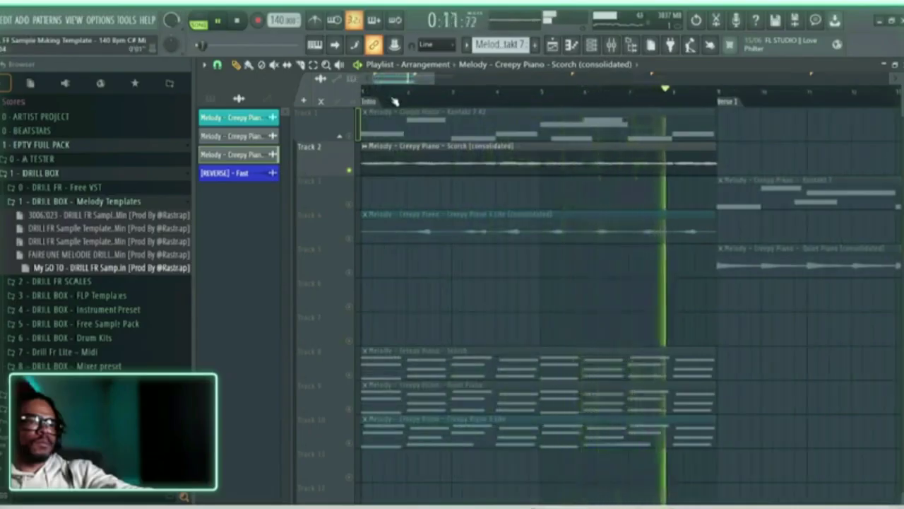
key(space)
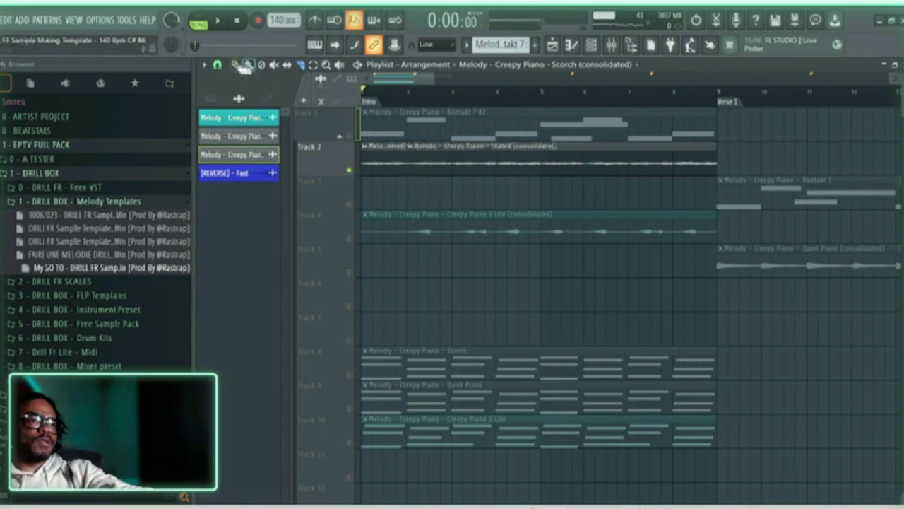
drag(388, 163, 709, 146)
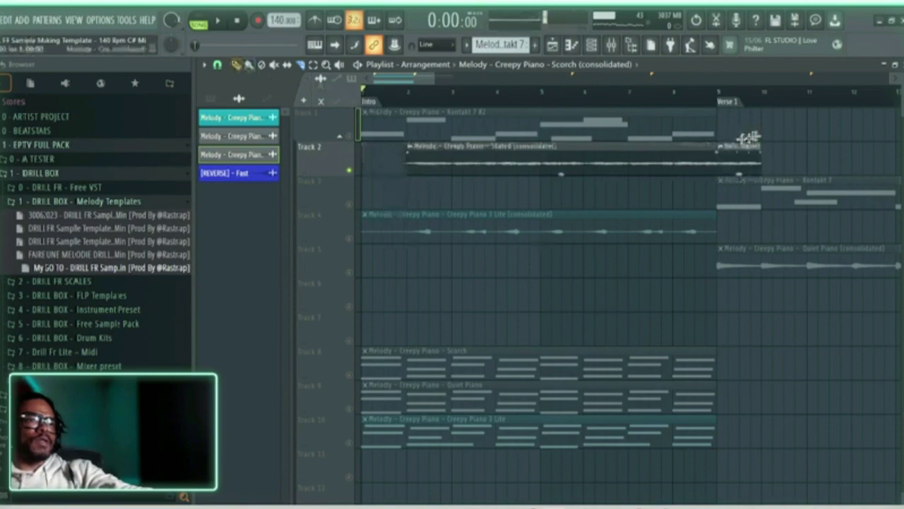
Move both Scorch slices on Track 2 one bar earlier so they start at bar 1, and play them.
drag(784, 165, 394, 182)
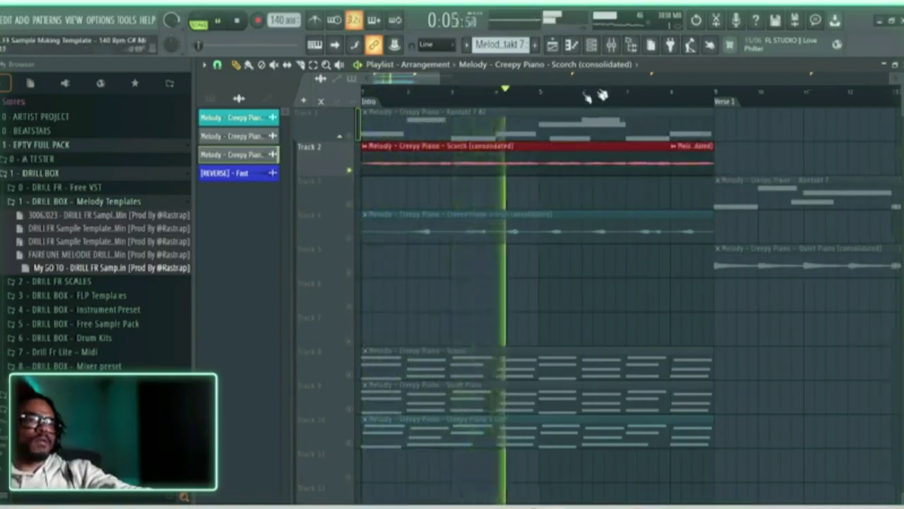
scroll(561, 110, down, 2)
key(space)
Consolidate the two Scorch slices on Track 2 into a single eight-bar audio clip.
click(597, 46)
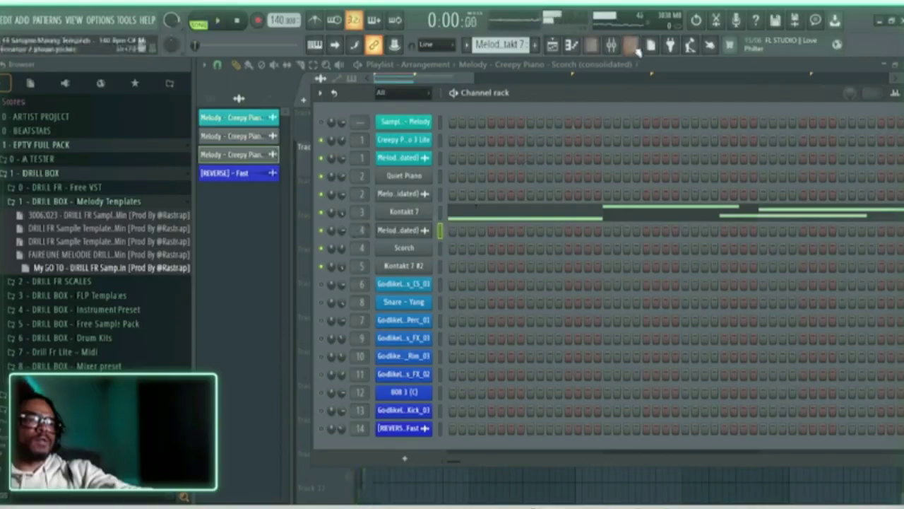
click(613, 45)
click(555, 45)
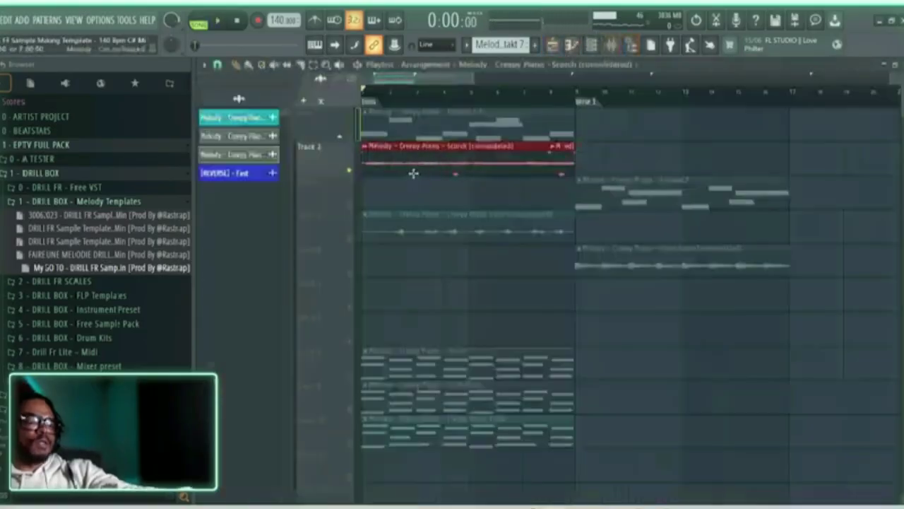
key(ctrl+r)
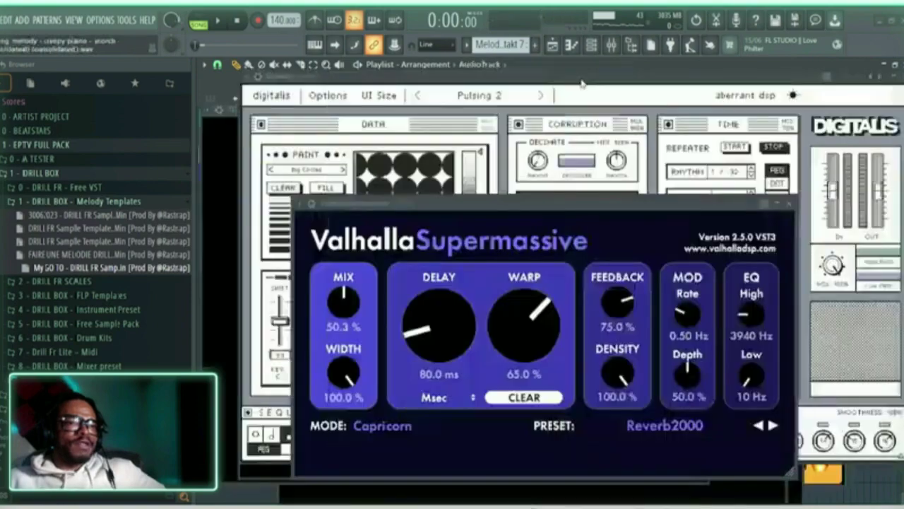
click(553, 48)
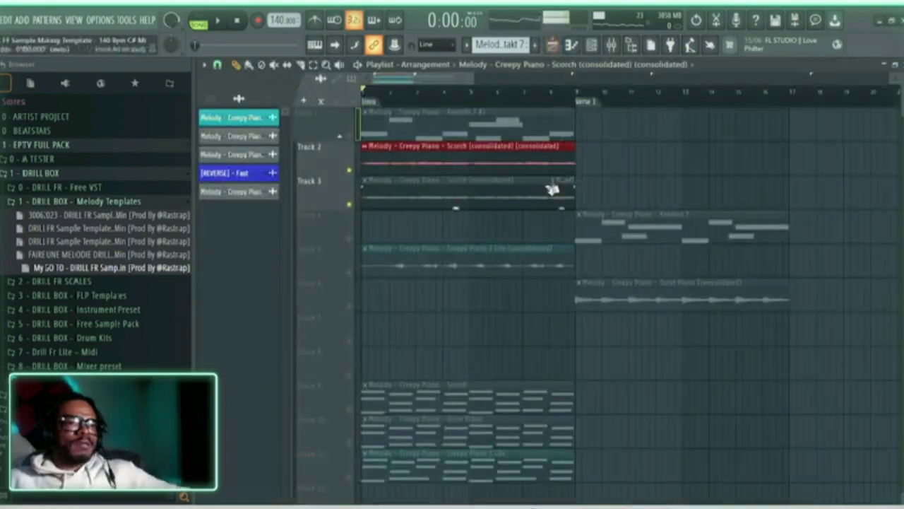
Delete the two leftover Scorch slices from Track 3.
right_click(495, 201)
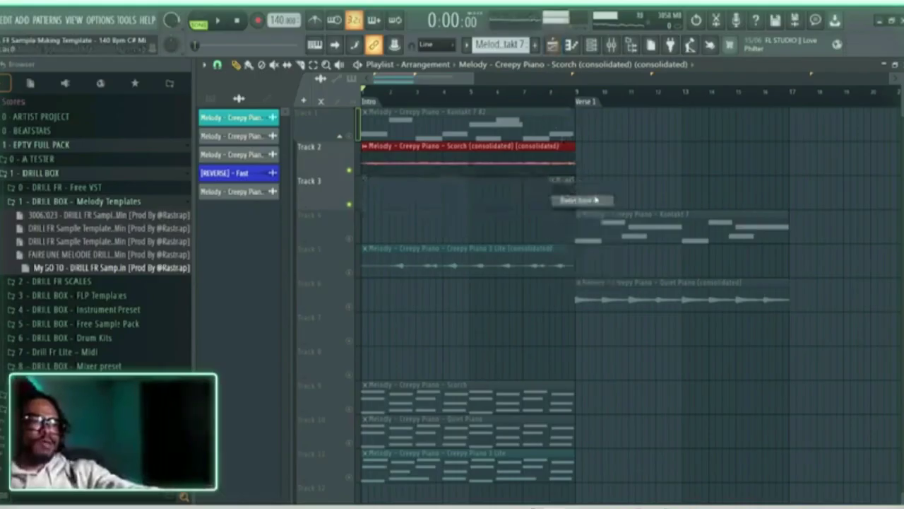
right_click(577, 187)
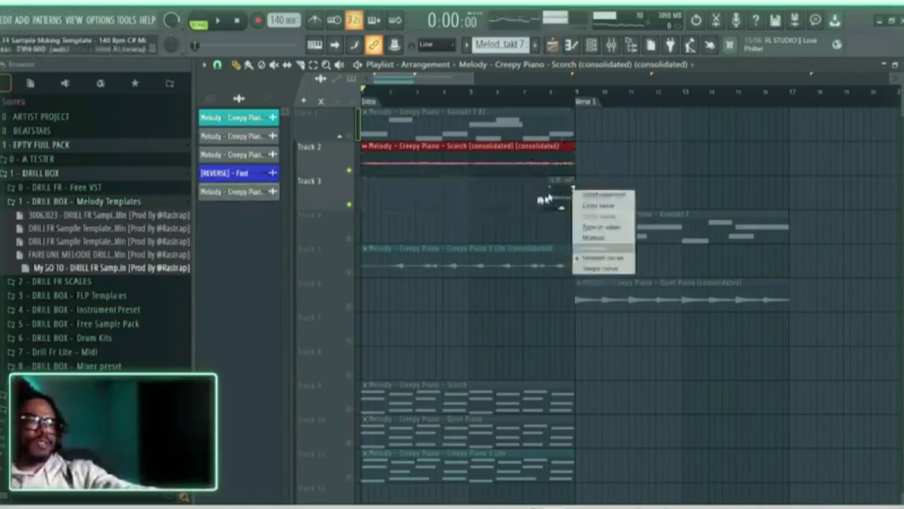
right_click(564, 202)
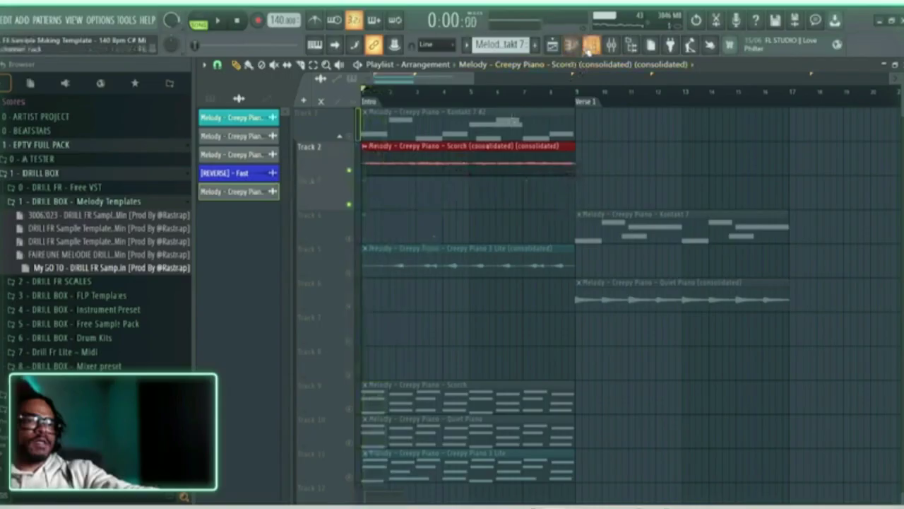
Show the Channel rack and set its channel group filter to All.
click(589, 47)
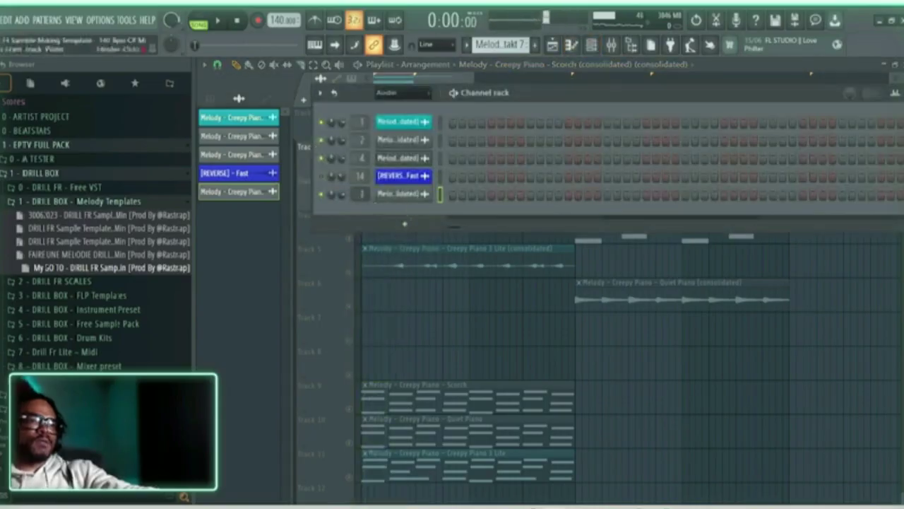
click(409, 96)
click(408, 107)
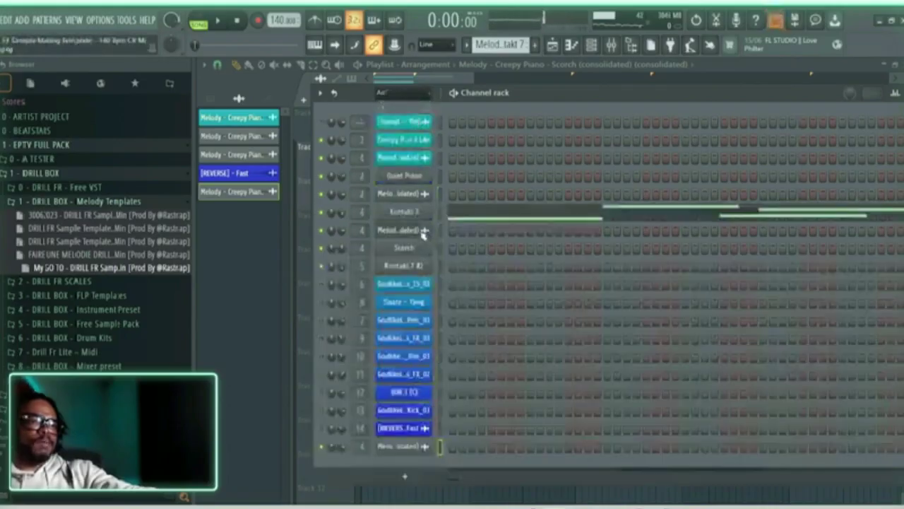
Delete the original consolidated Scorch audio clip's channel, and undo the deletion.
right_click(424, 232)
click(472, 360)
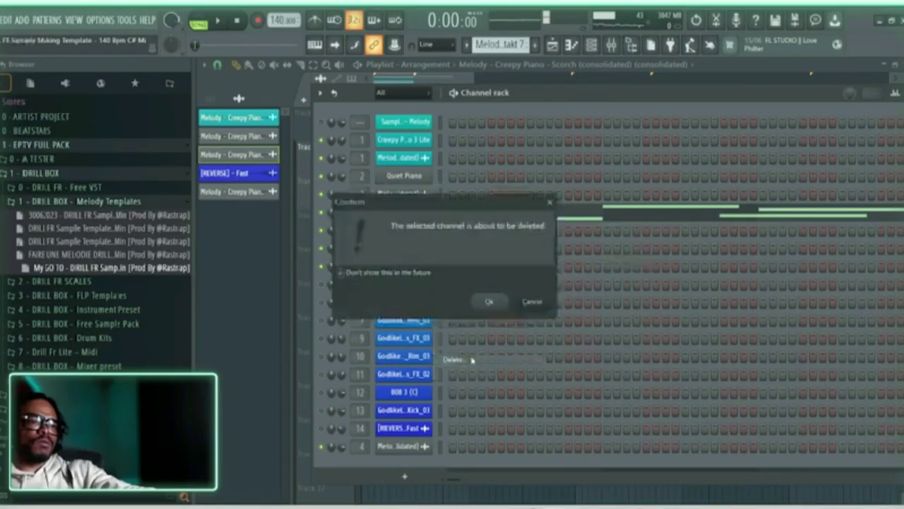
click(489, 301)
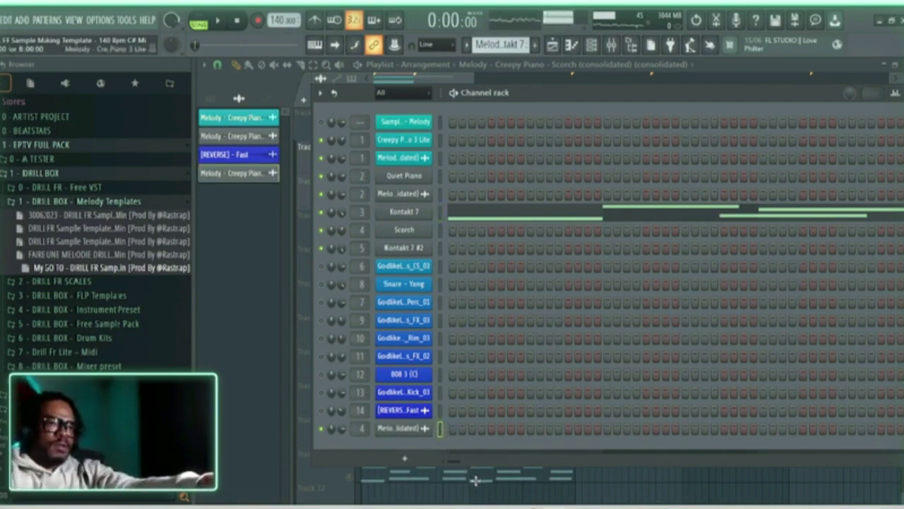
key(ctrl+z)
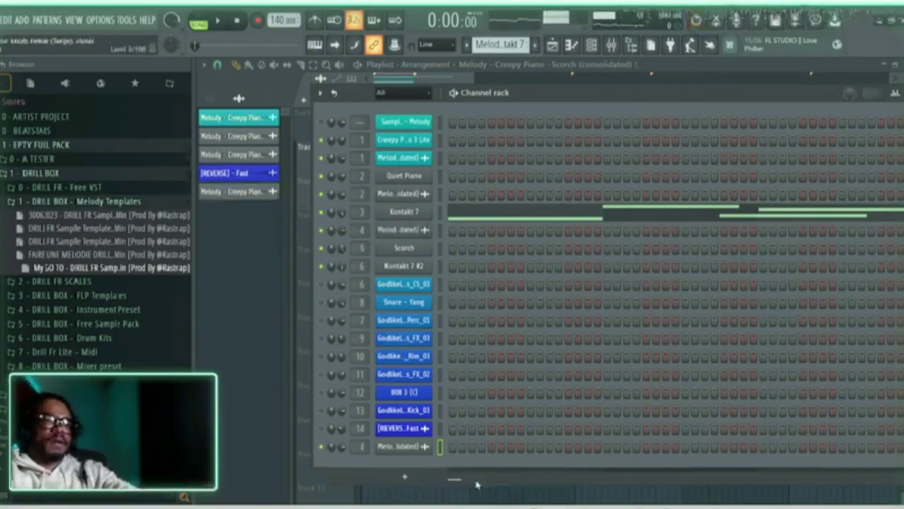
Move the newly consolidated Scorch channel up the Channel rack to directly below Kontakt 7.
key(ctrl+z)
key(ctrl+z)
key(ctrl+z)
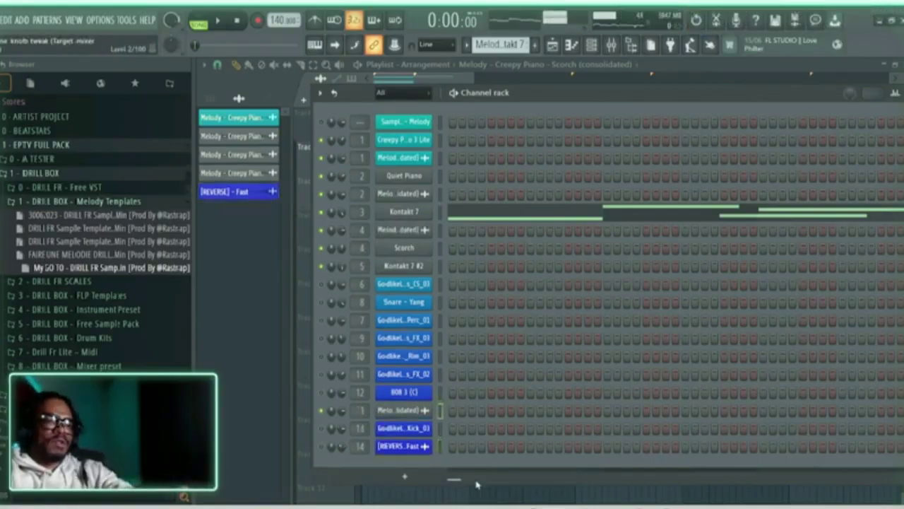
key(alt+Up)
key(alt+Up)
key(alt+Up)
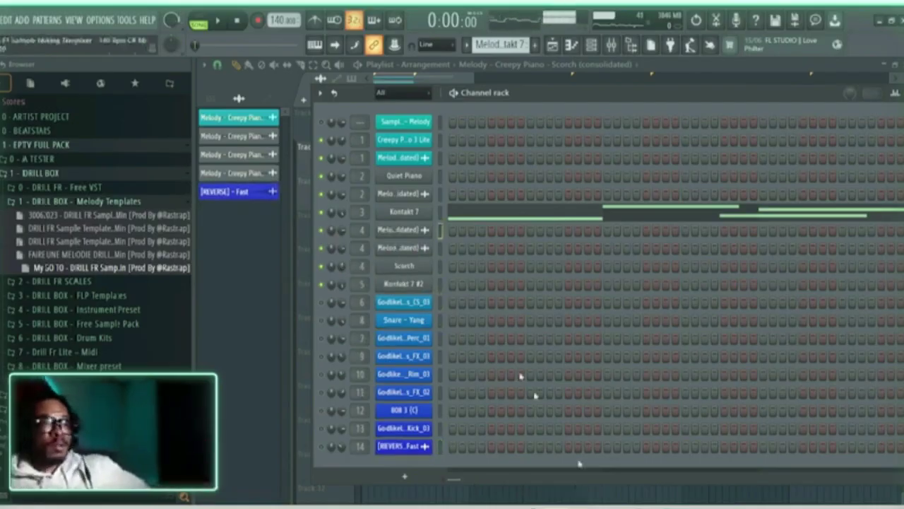
Compare the audio clip settings of the new and the original consolidated Scorch channels.
click(404, 230)
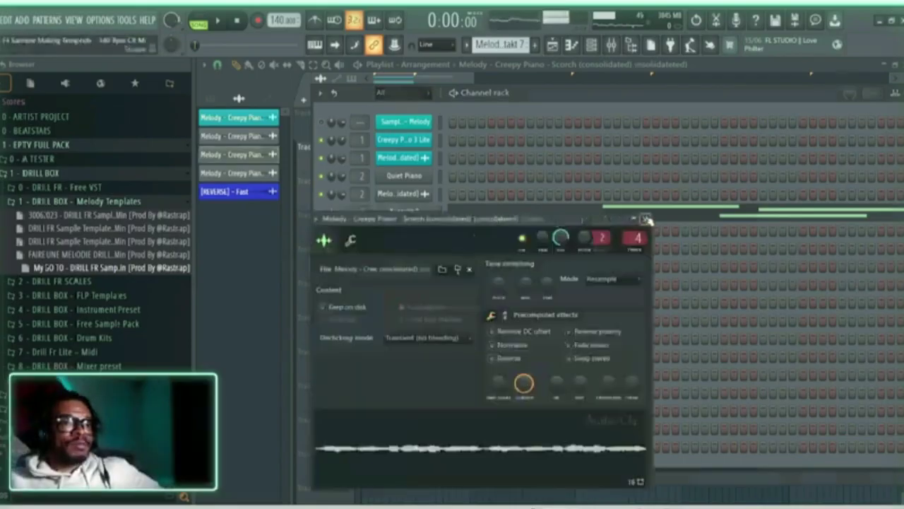
click(646, 219)
click(421, 249)
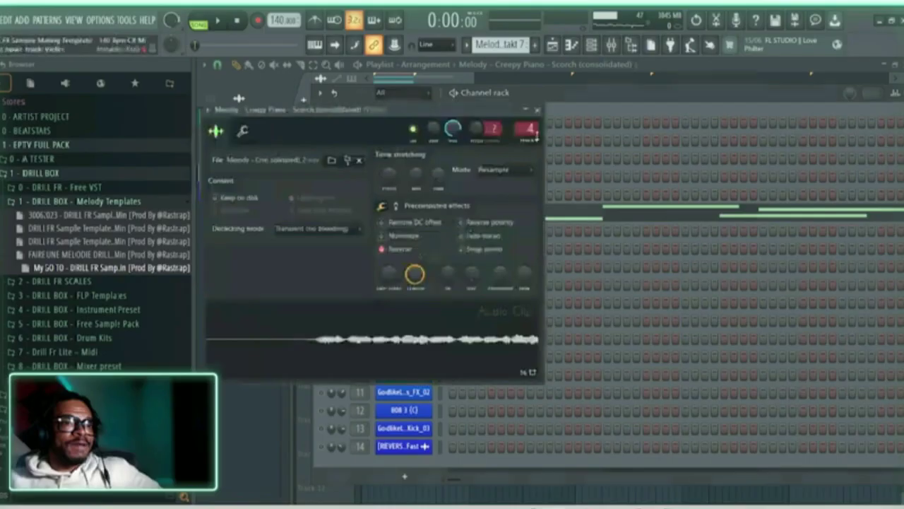
click(539, 110)
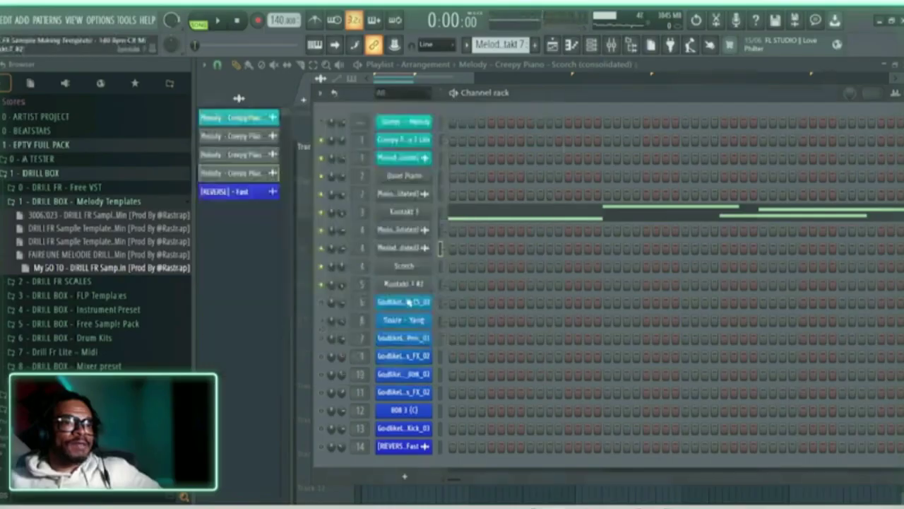
Select the project's unused channels and purge the unused audio clips with the macros.
click(126, 20)
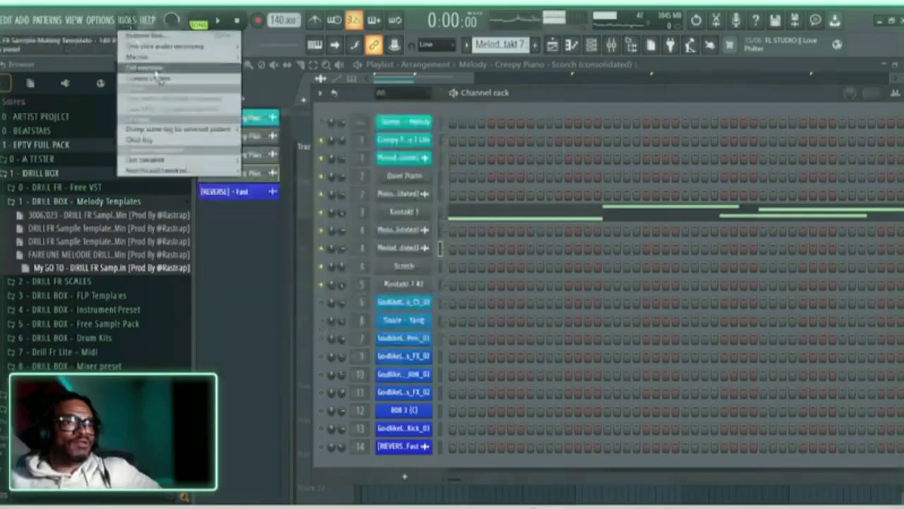
mouse_move(177, 57)
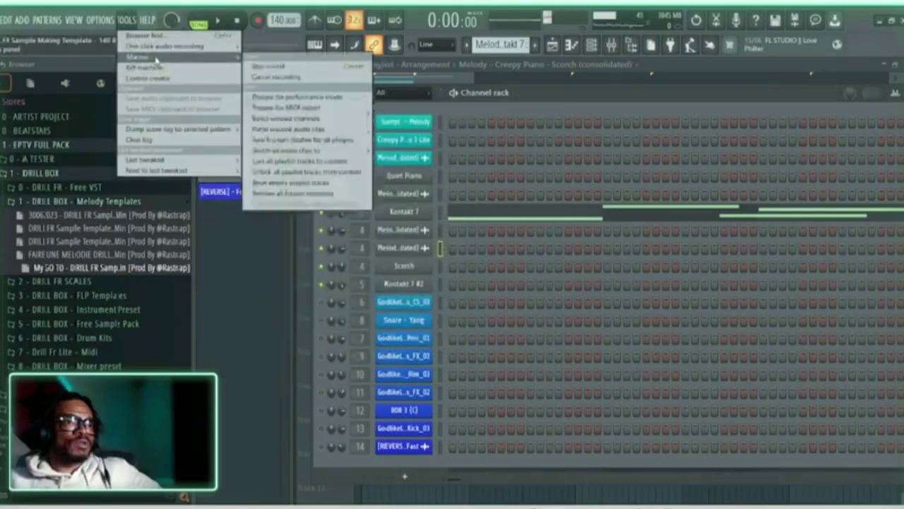
click(284, 120)
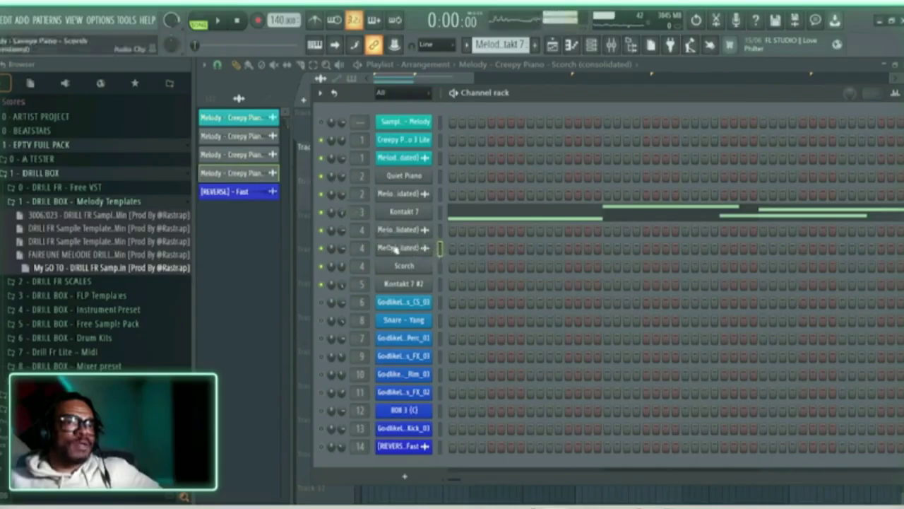
click(124, 22)
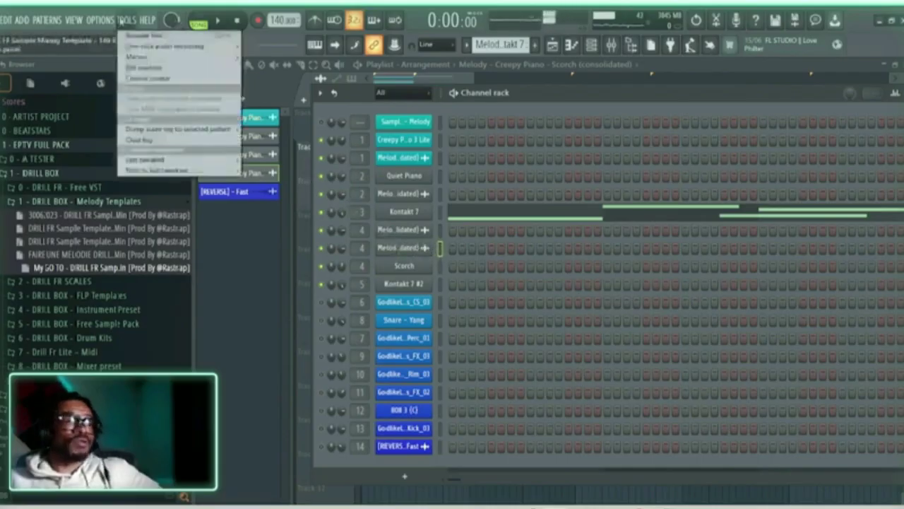
mouse_move(138, 60)
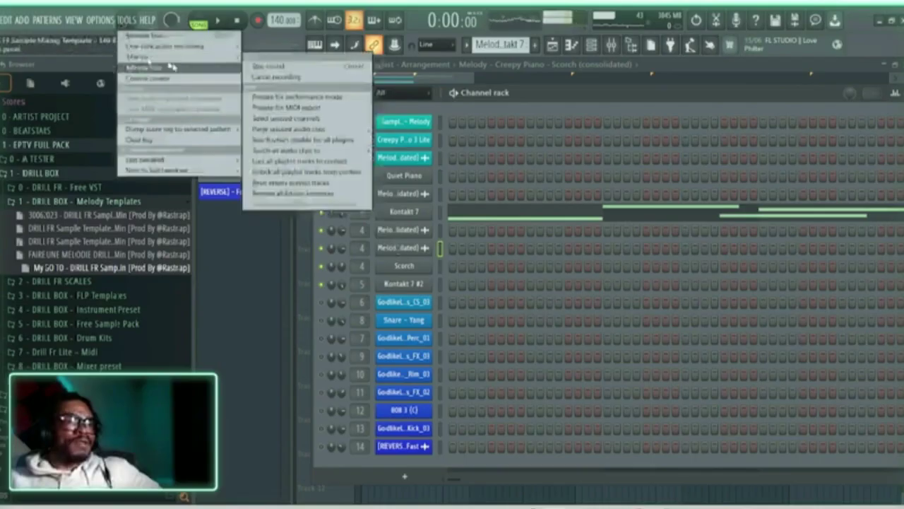
click(287, 132)
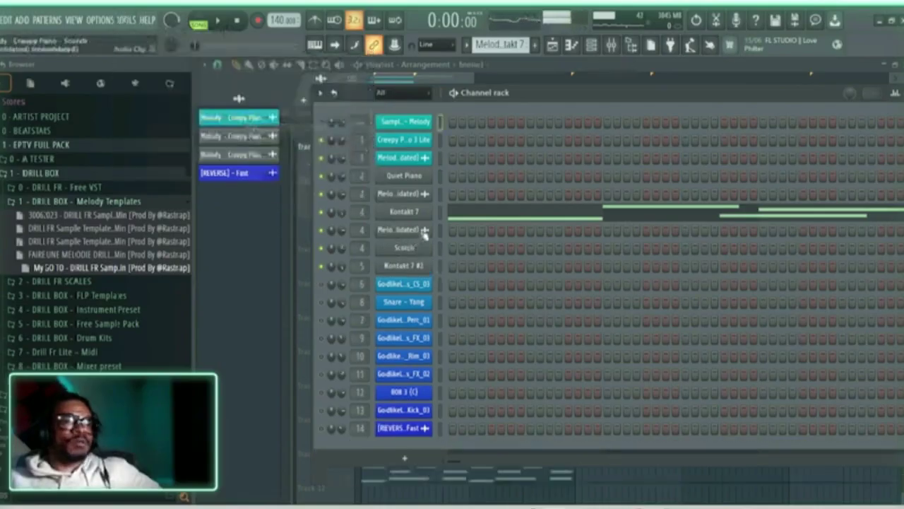
Play the intro's Scorch clip and unmute the Creepy Piano 3 Lite on Track 5 and the Kontakt 7 #2 pattern on Track 1.
key(space)
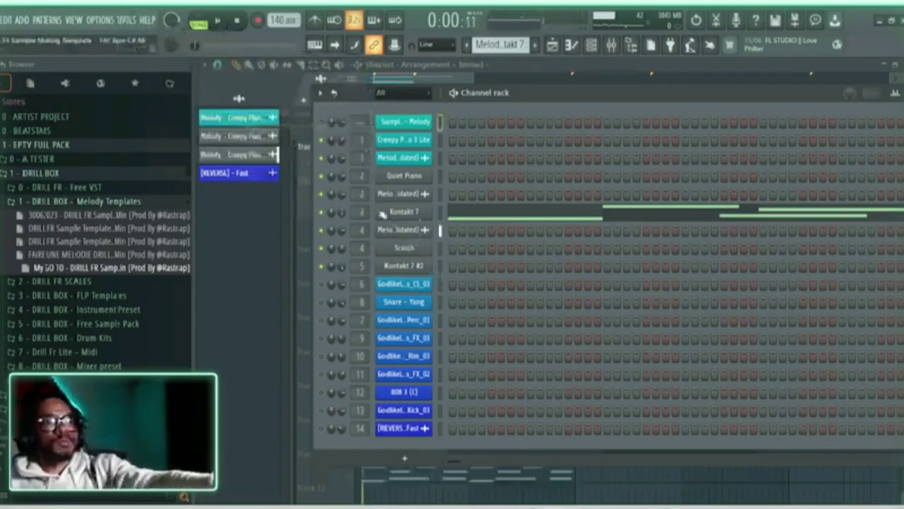
key(space)
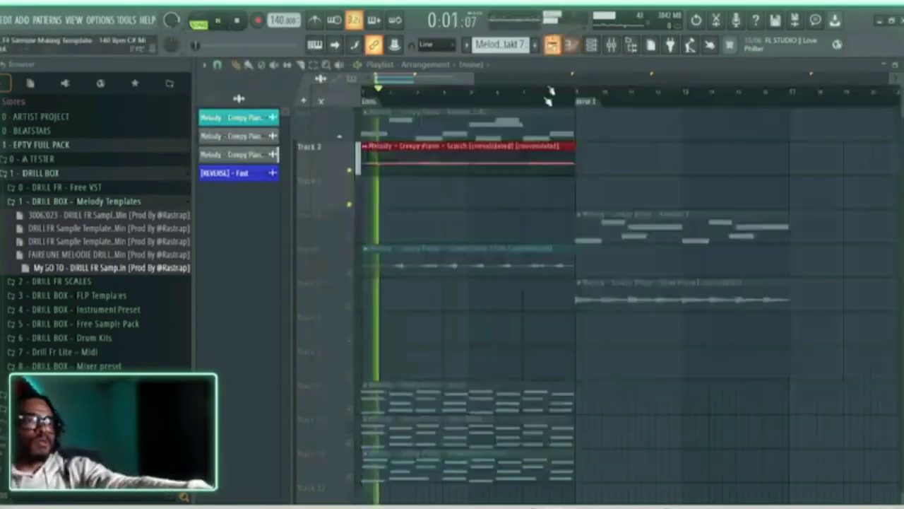
key(F6)
click(351, 272)
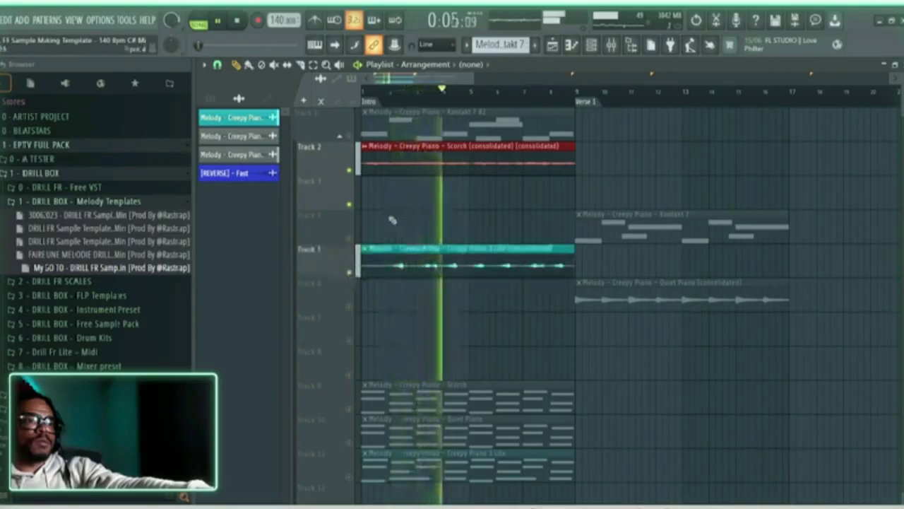
key(space)
click(344, 135)
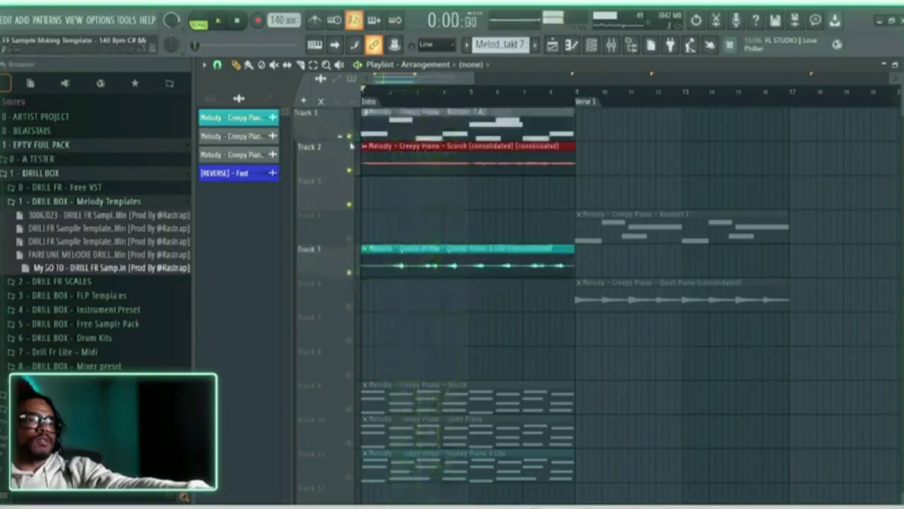
key(space)
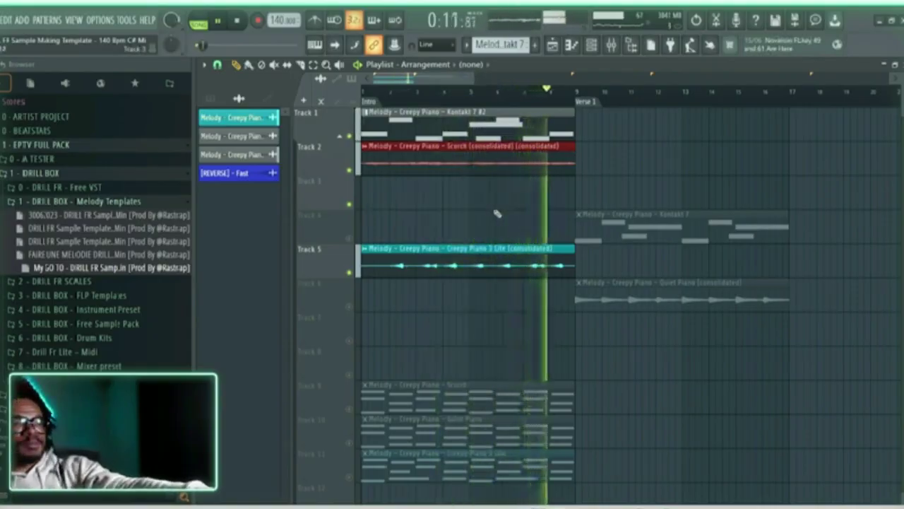
Unmute Tracks 4 and 6 for Verse 1 and duplicate the consolidated Scorch clip on Track 2 to bar 9.
click(349, 238)
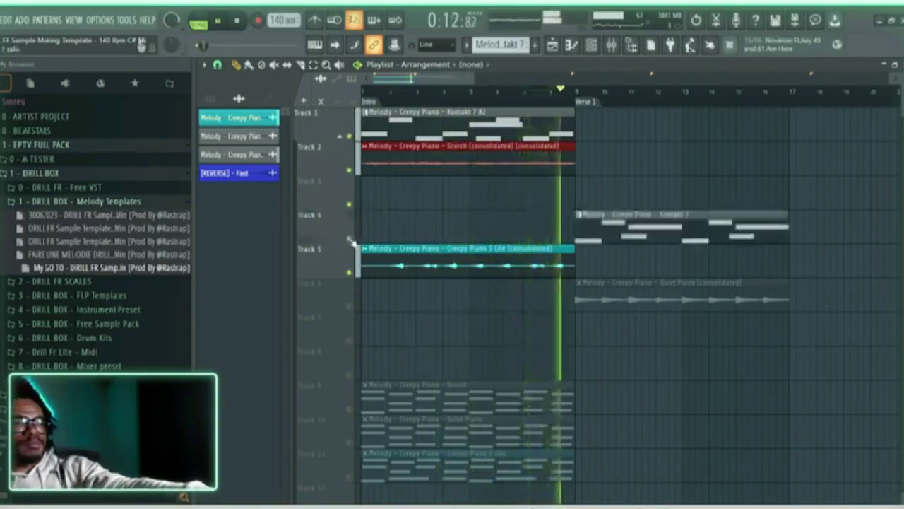
click(349, 306)
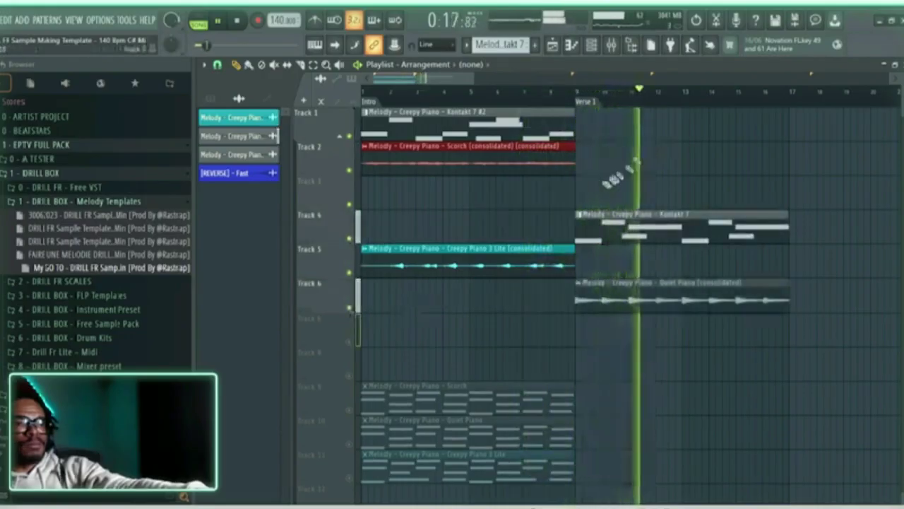
key(ctrl+b)
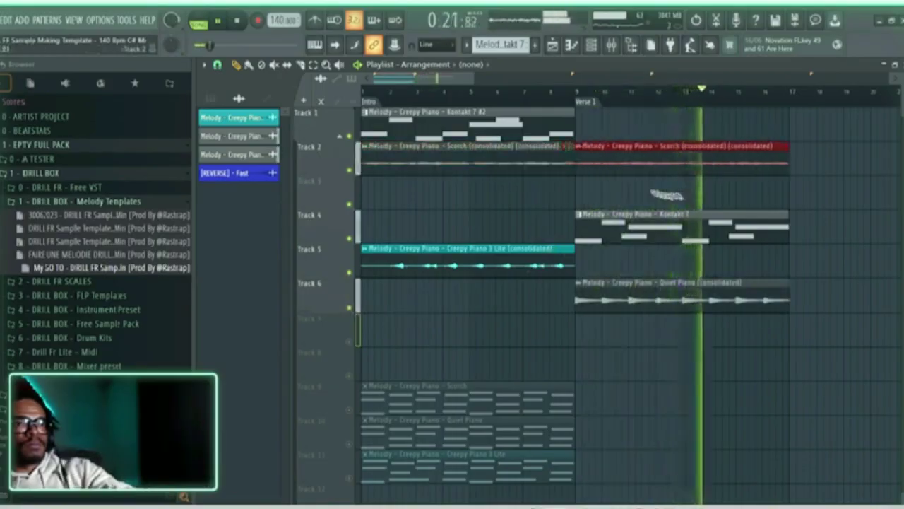
Place a copy of the Creepy Piano 3 Lite clip on Track 5 at bar 17, and play from Verse 1.
scroll(562, 96, down, 5)
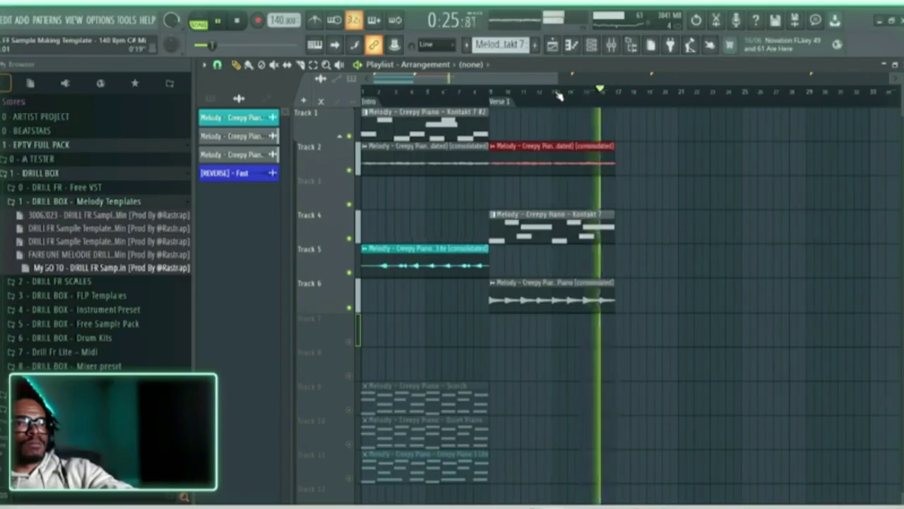
scroll(558, 95, down, 1)
click(599, 266)
drag(619, 265, 636, 263)
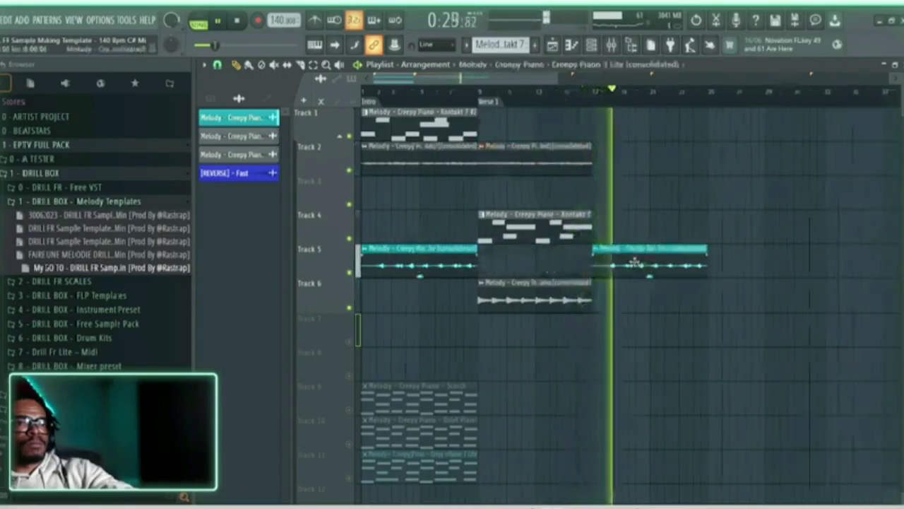
click(483, 91)
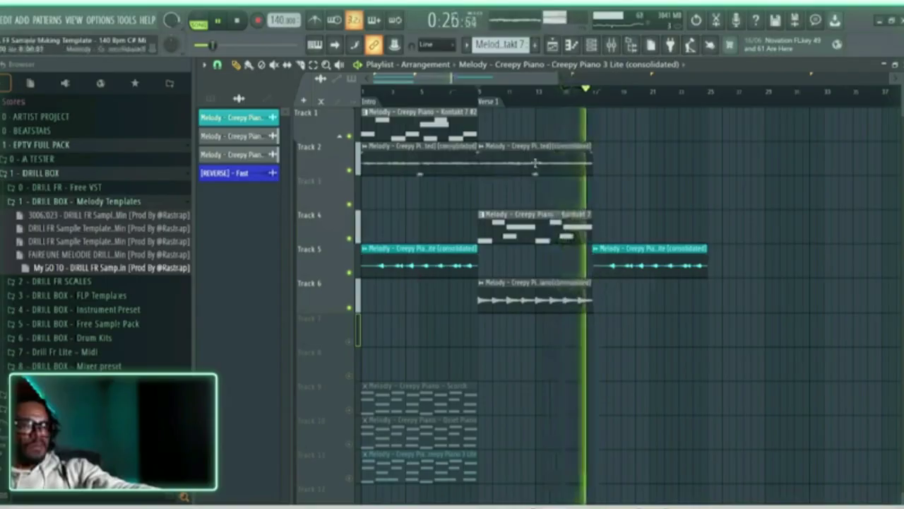
Place a copy of the consolidated Scorch clip on Track 2 at bar 17, and stop playback.
click(601, 152)
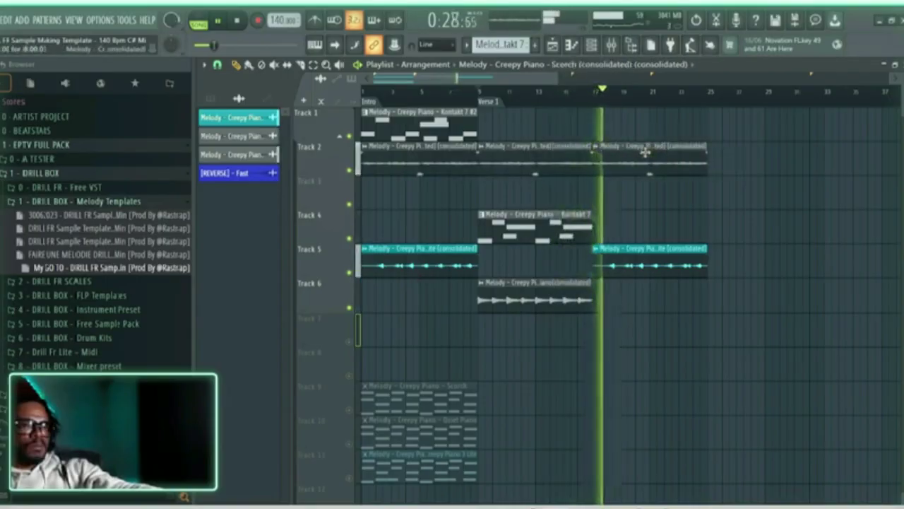
scroll(569, 98, down, 2)
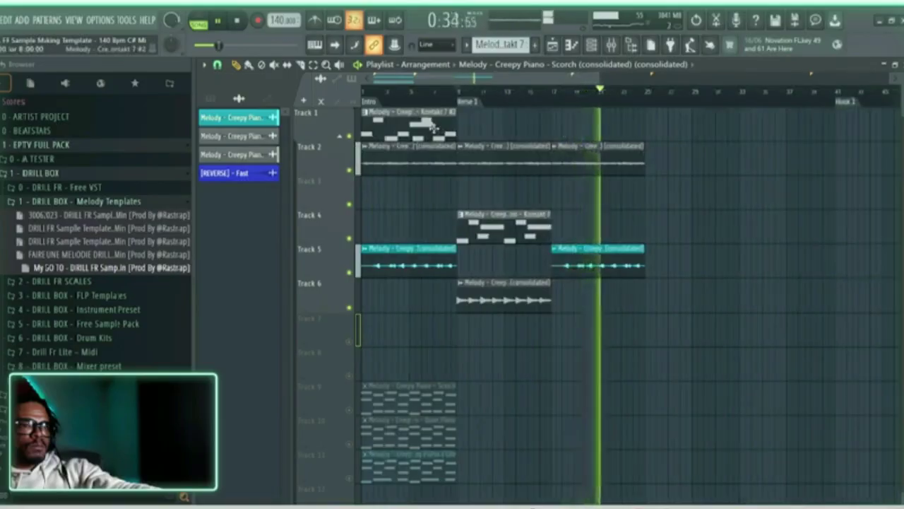
key(space)
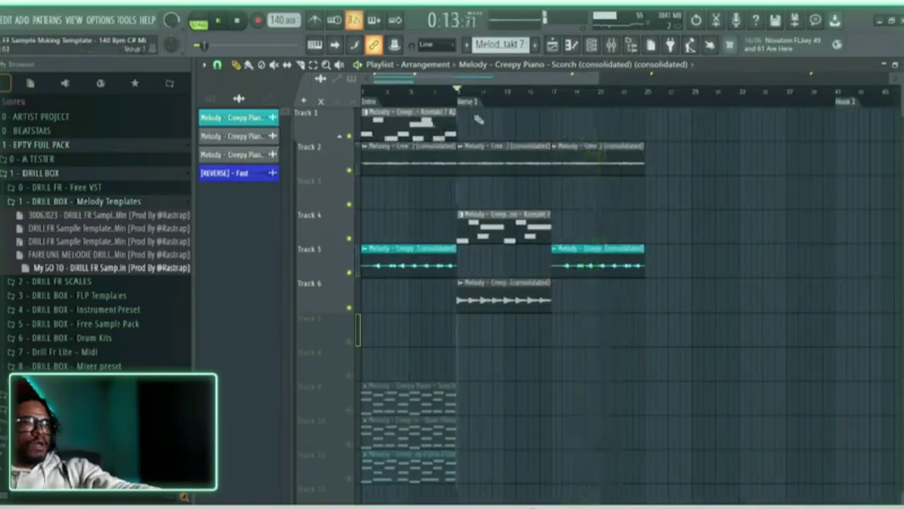
Consolidate the intro's Kontakt 7 #2 pattern into an audio clip ending at bar 9, and move the muted source pattern to Track 9.
drag(477, 118, 379, 114)
key(ctrl+alt+c)
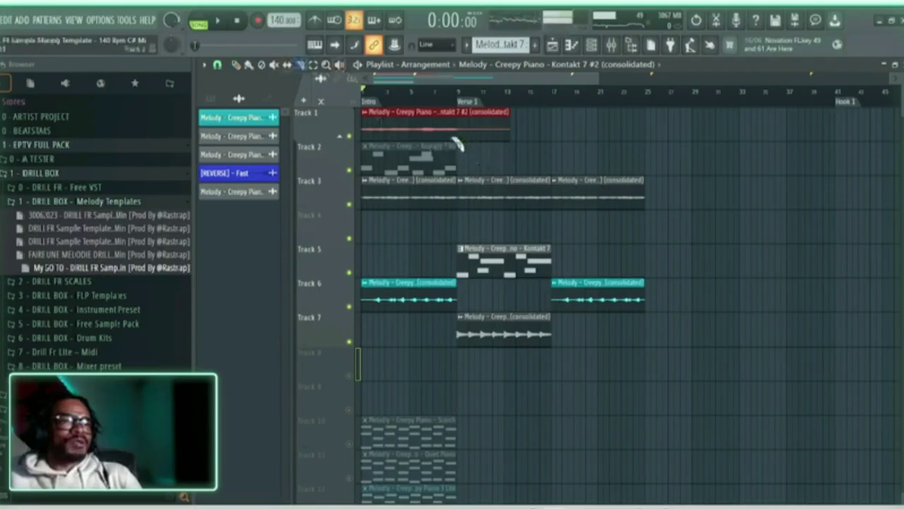
right_click(465, 113)
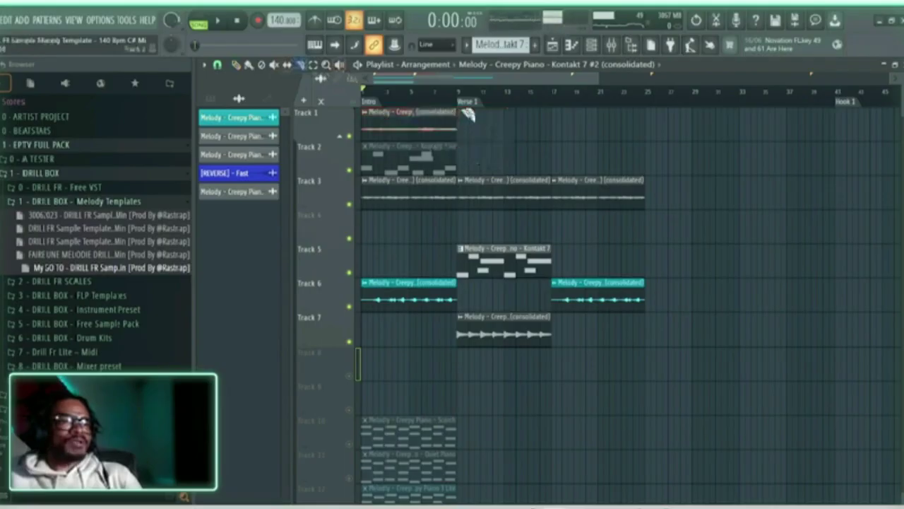
click(235, 65)
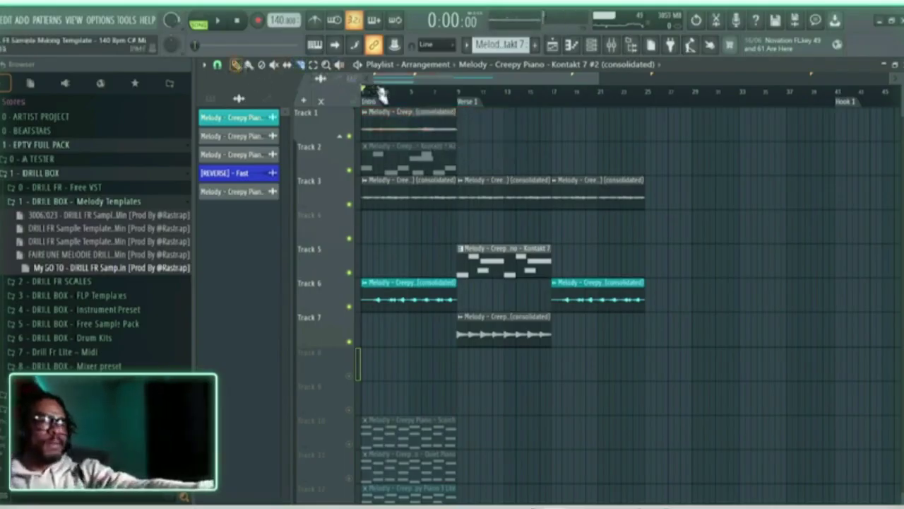
scroll(381, 93, up, 3)
drag(406, 159, 417, 407)
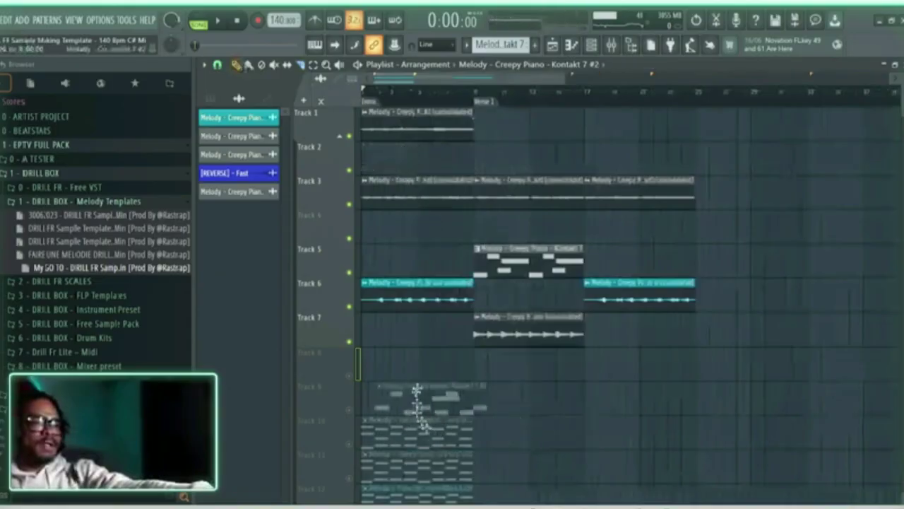
Normalize and reverse the consolidated Kontakt 7 #2 clip on Track 1, and close its settings after a short playback.
double_click(418, 135)
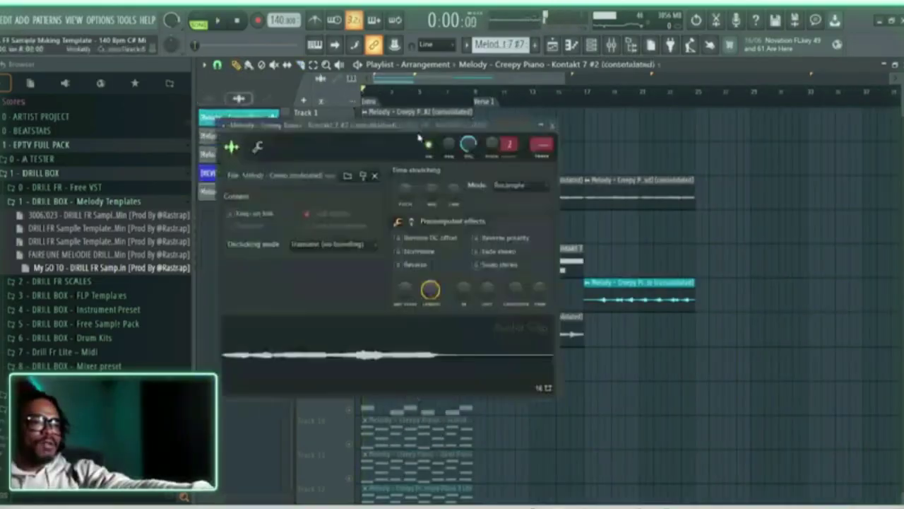
click(415, 256)
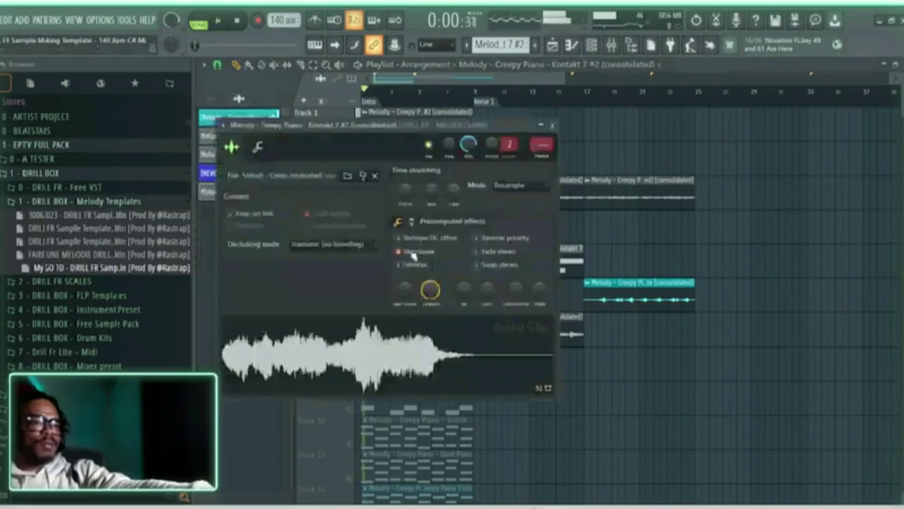
click(415, 265)
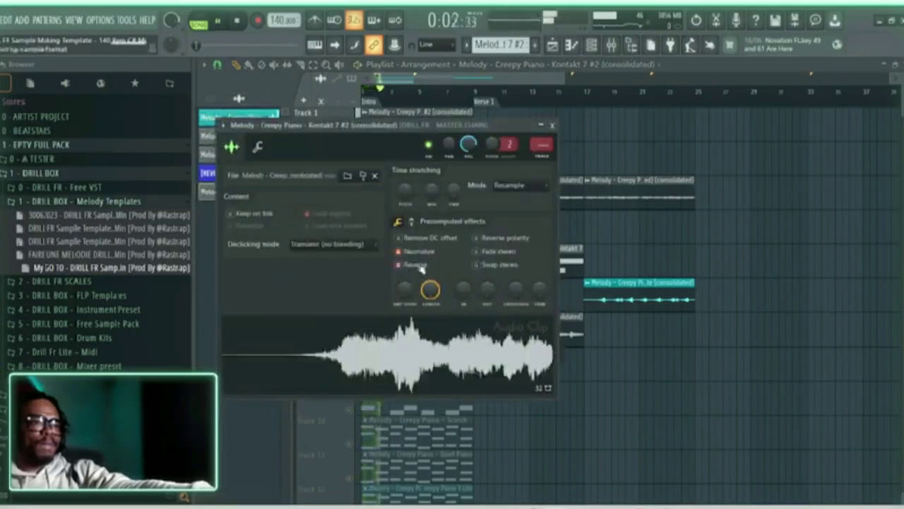
key(space)
click(443, 82)
Extend the reversed Kontakt 7 #2 clip past bar 13 and slice off its quiet opening at about bar 5.5.
drag(474, 114, 524, 114)
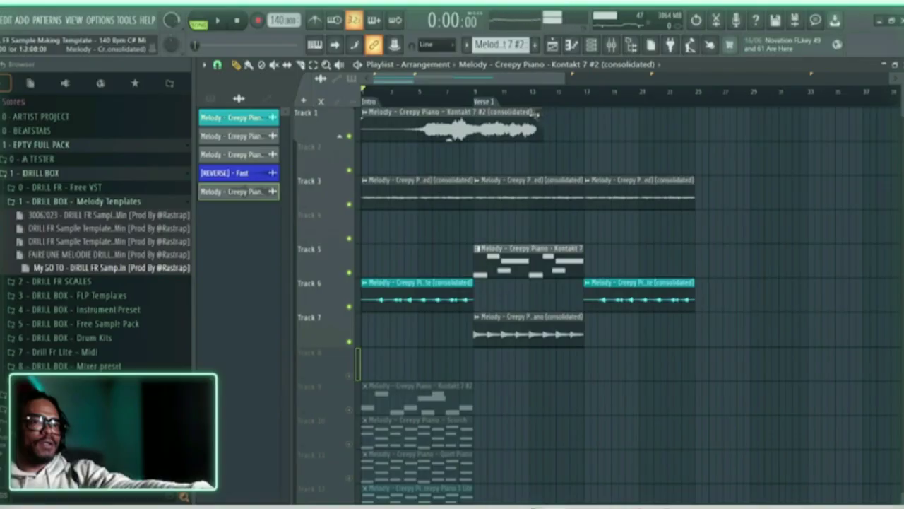
scroll(419, 101, up, 2)
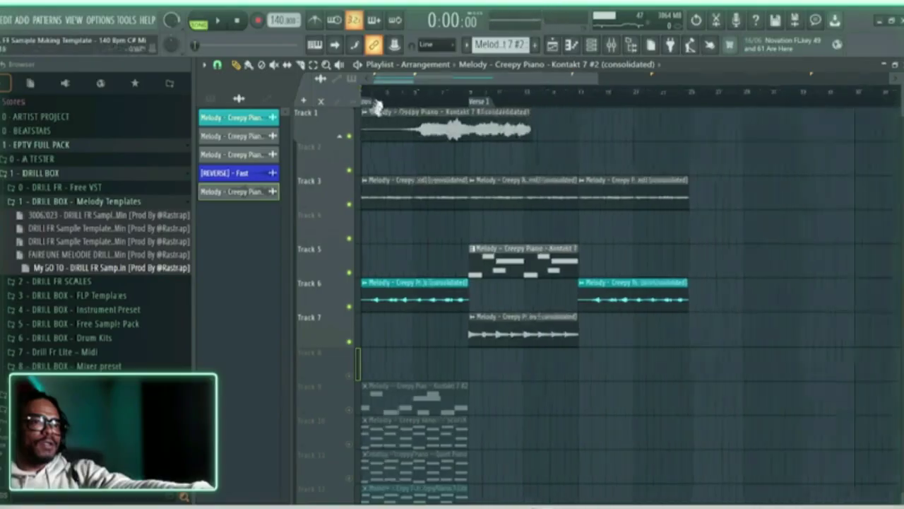
scroll(378, 103, up, 2)
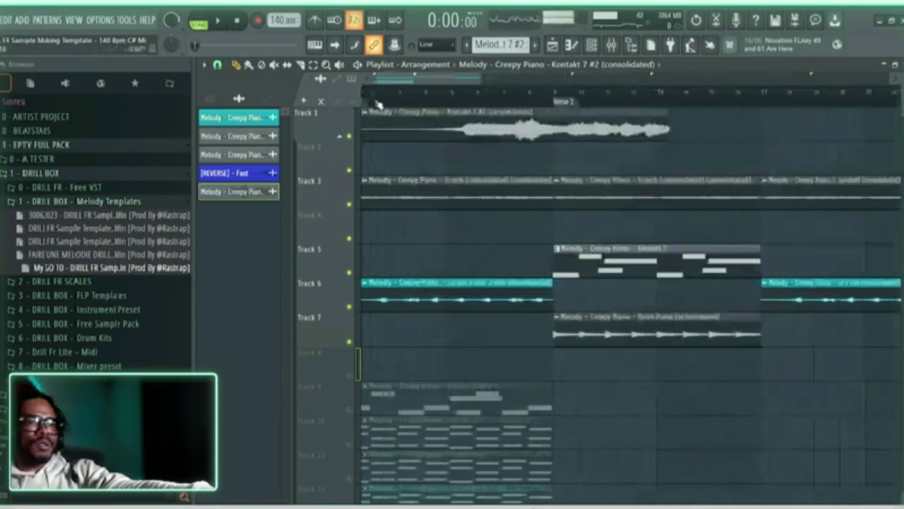
scroll(378, 103, up, 1)
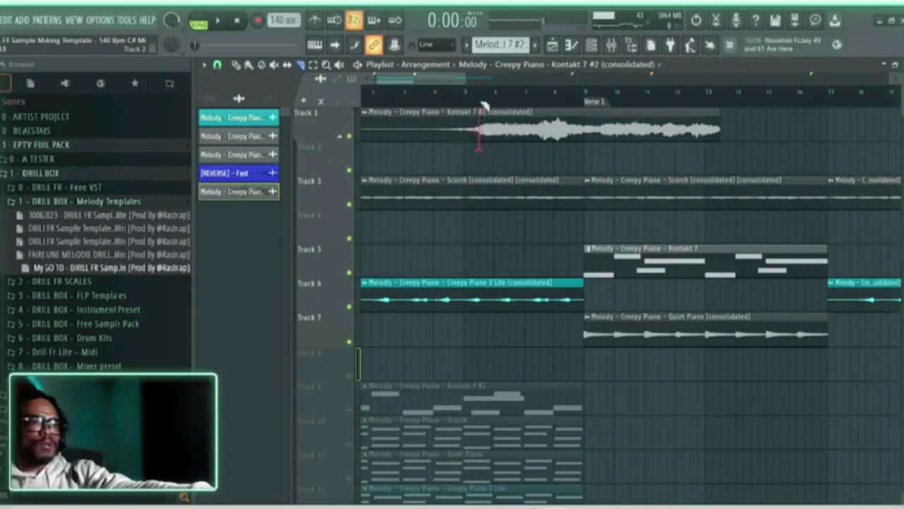
click(479, 106)
key(space)
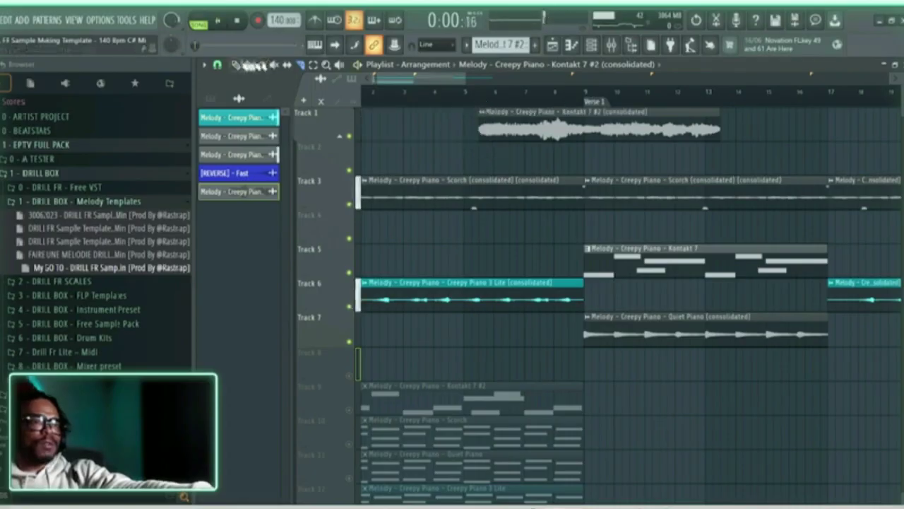
Move the trimmed Kontakt 7 #2 clip to bar 1 on Track 1 and play the intro.
drag(576, 126, 452, 124)
key(space)
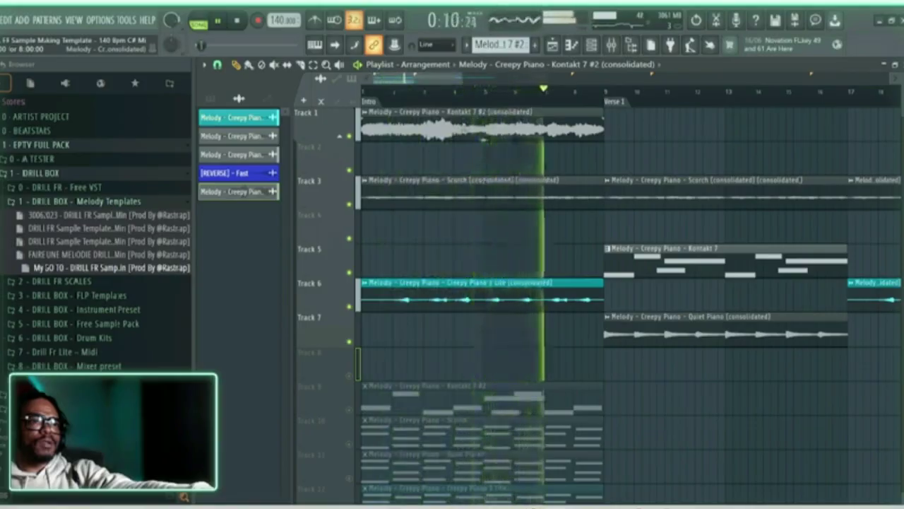
key(space)
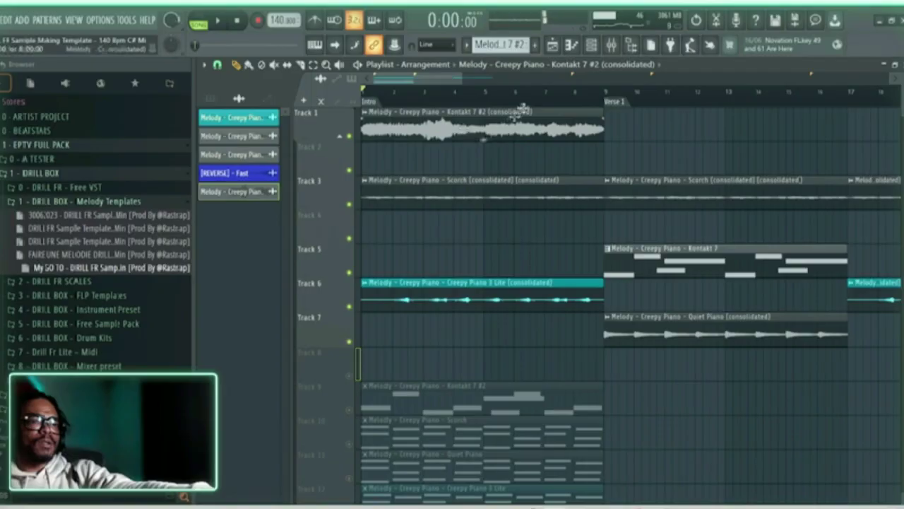
Route the consolidated Kontakt 7 #2 audio channel to mixer track 5, and show all channels in the Channel rack.
click(591, 45)
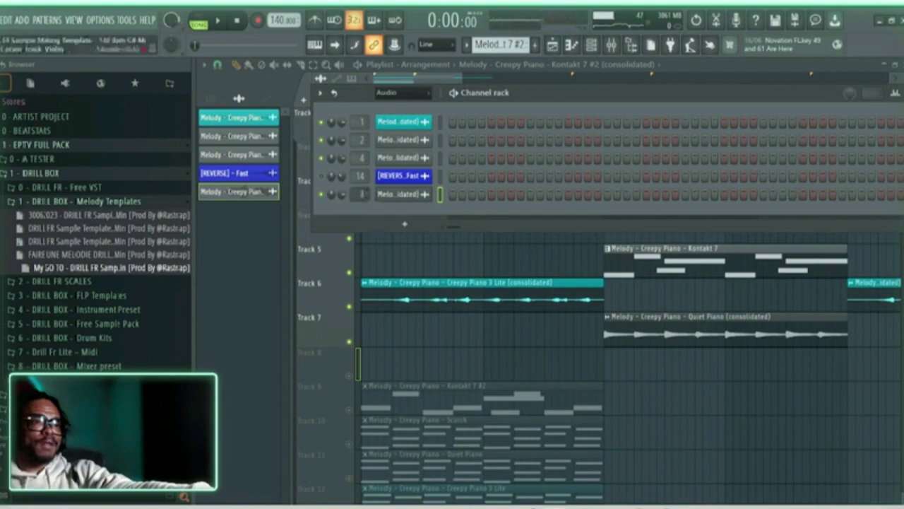
click(404, 92)
click(389, 113)
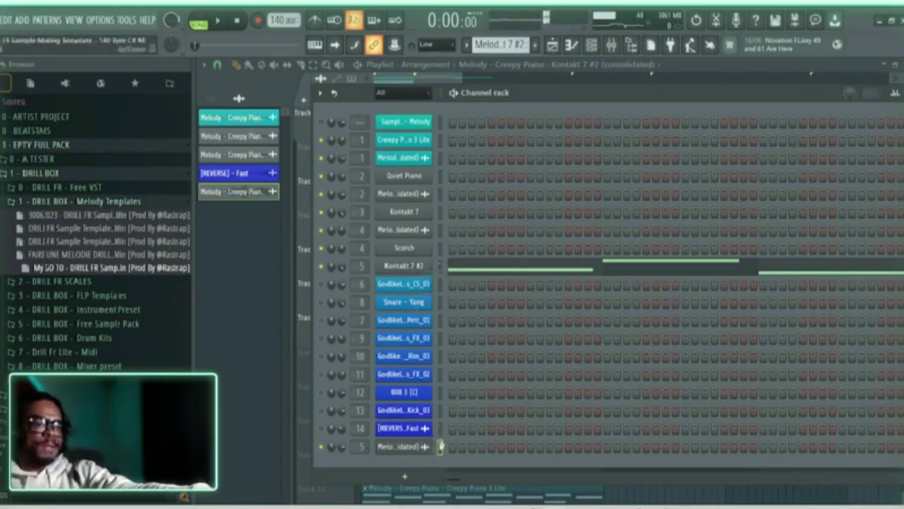
Move the consolidated Kontakt 7 #2 audio channel up the Channel rack to directly above the Kontakt 7 #2 instrument.
key(alt+Up)
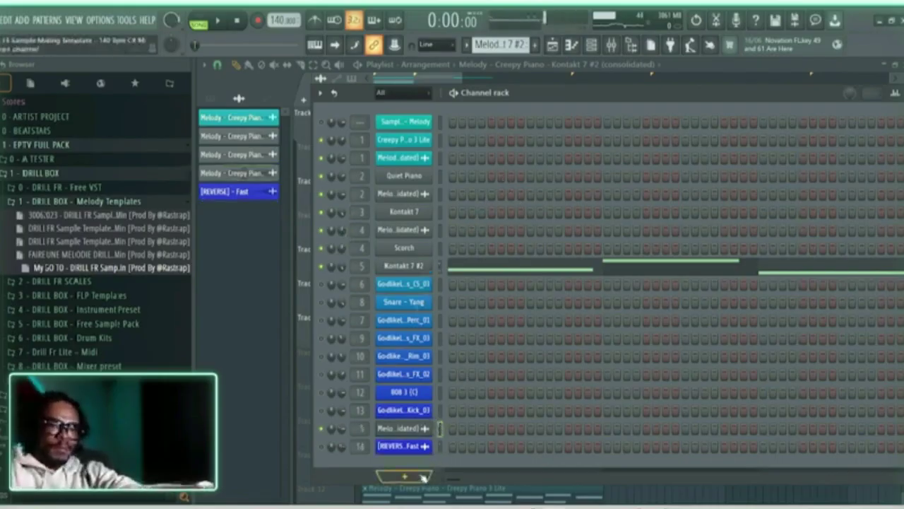
key(alt+Up)
key(alt+Up)
key(alt+Up)
key(alt+Up)
key(alt+Up)
key(alt+Up)
key(alt+Up)
key(alt+Up)
key(alt+Up)
key(alt+Up)
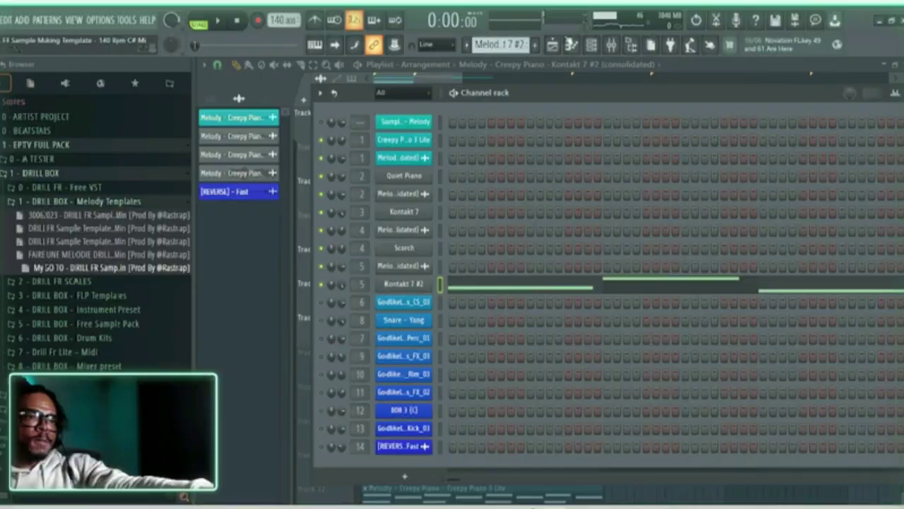
Turn off Normalize for the reversed Kontakt 7 #2 clip in the Playlist and close its settings.
click(553, 45)
double_click(433, 117)
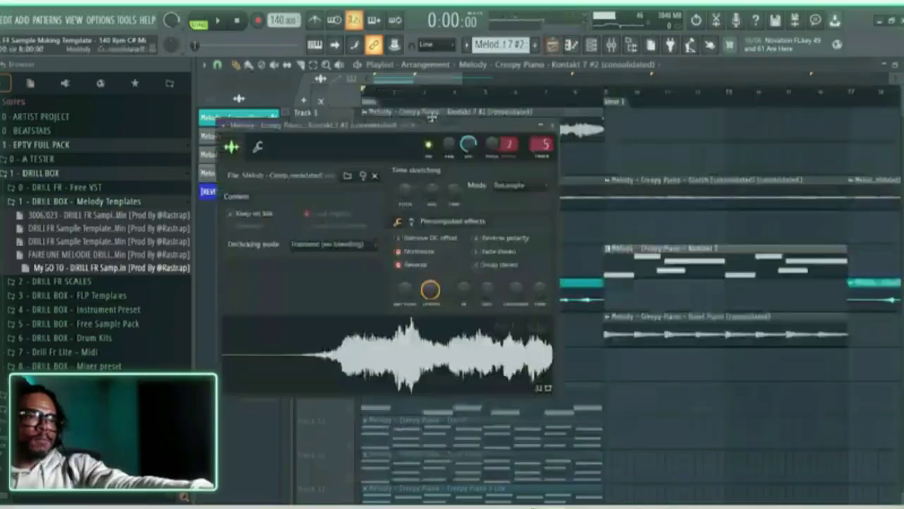
click(428, 252)
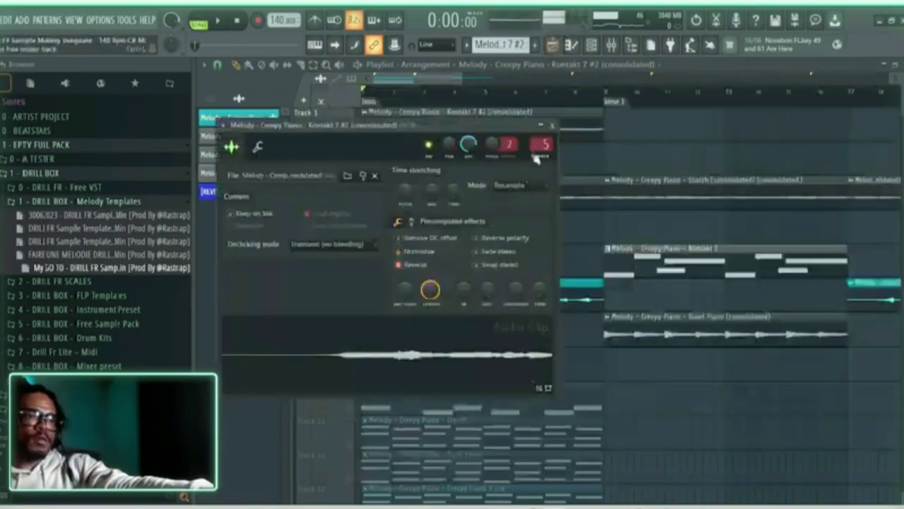
click(552, 126)
Play the intro and check the layers' levels in the Mixer, and return to the Playlist with playback stopped.
key(space)
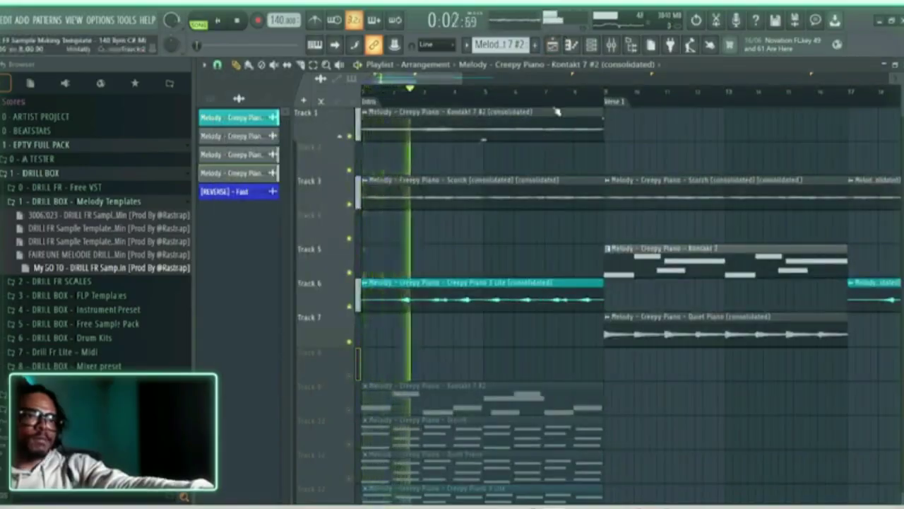
scroll(555, 103, down, 1)
scroll(555, 102, down, 2)
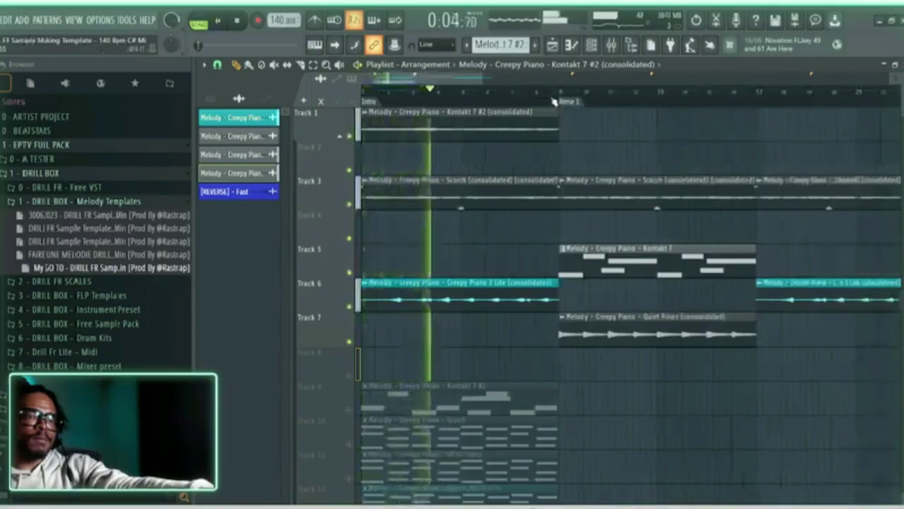
scroll(554, 102, down, 1)
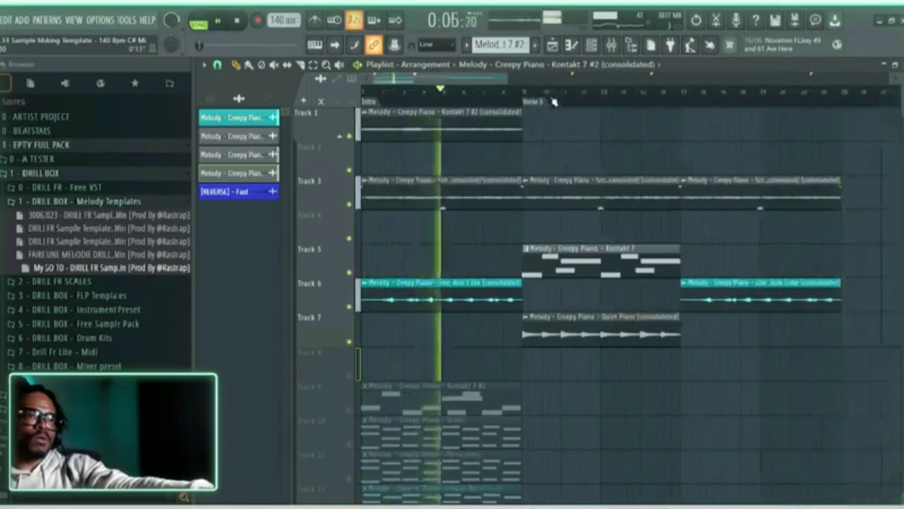
scroll(554, 102, down, 1)
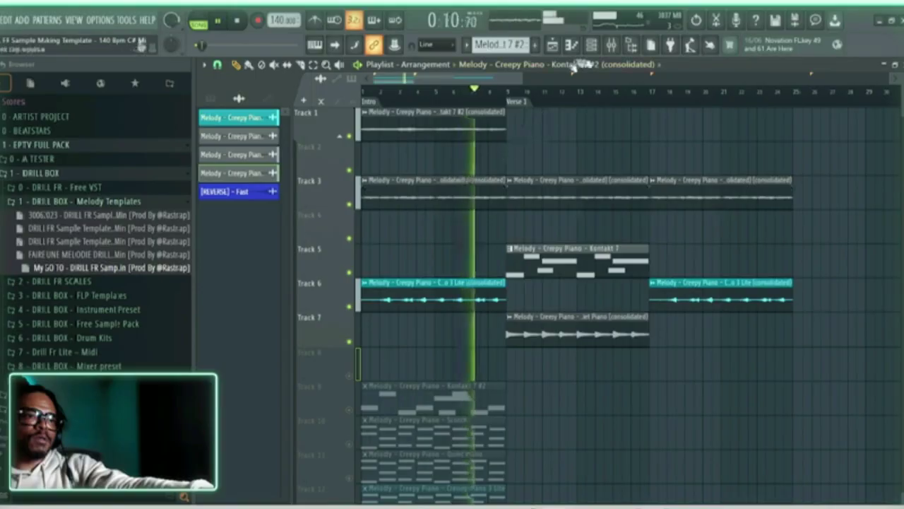
click(609, 47)
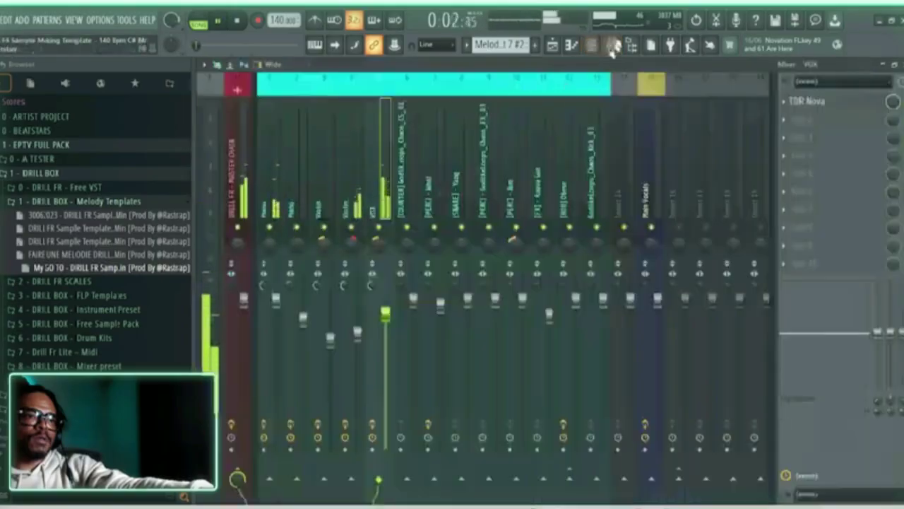
click(553, 46)
key(space)
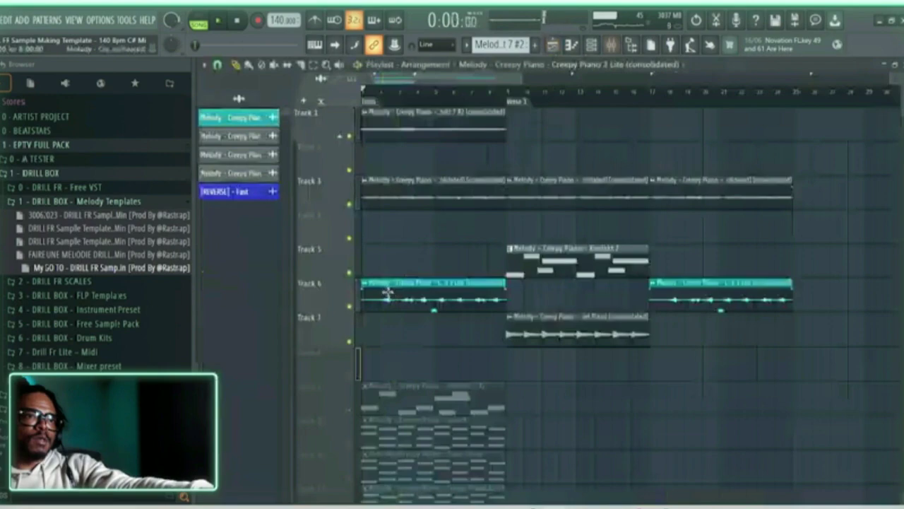
Inspect the settings of the Creepy Piano 3 Lite clip on Track 6 and play the intro.
double_click(387, 293)
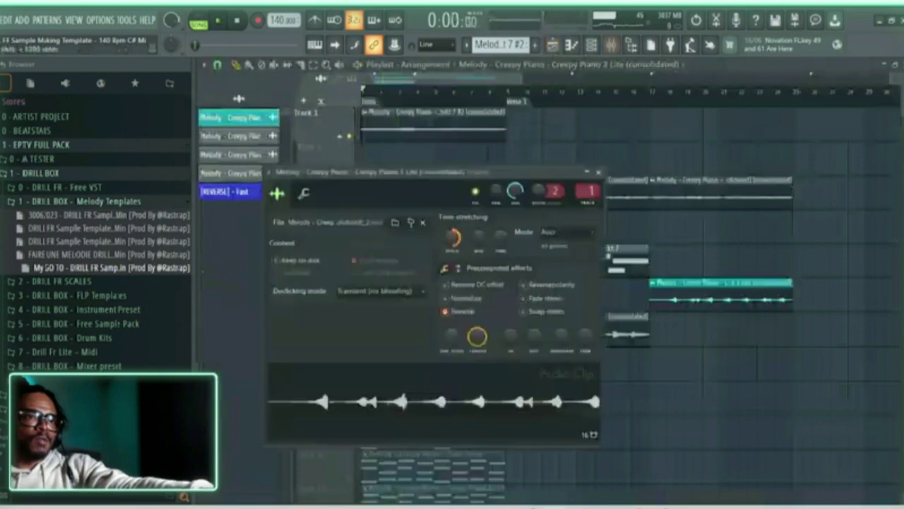
key(space)
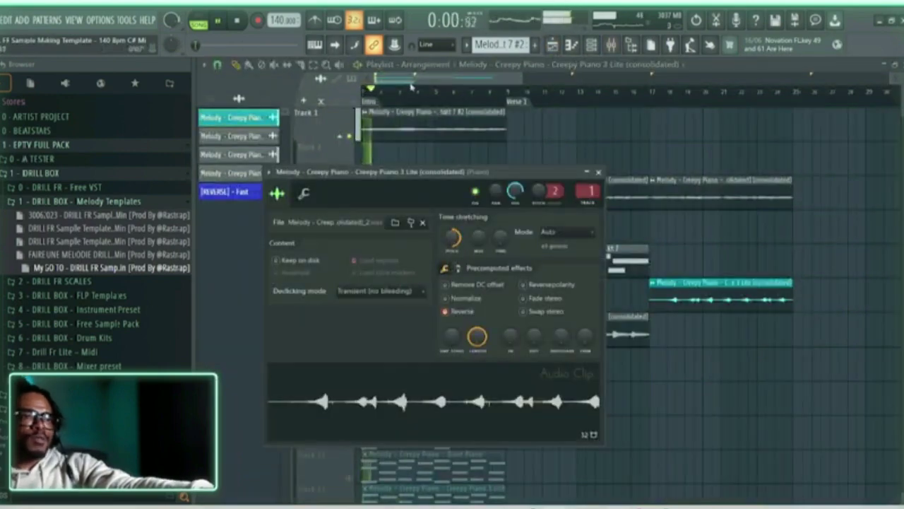
key(Escape)
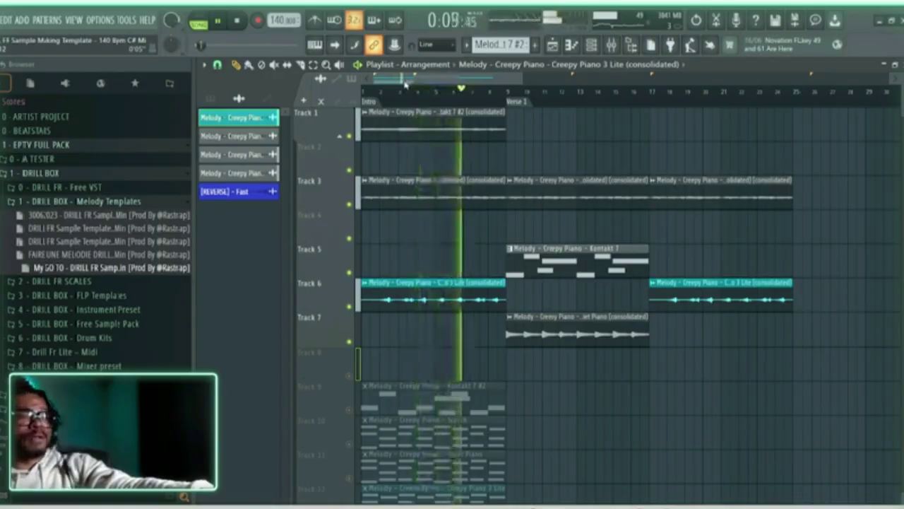
key(space)
Try Normalize on the consolidated Scorch clip on Track 3 while playing the intro, and turn it back off.
double_click(414, 195)
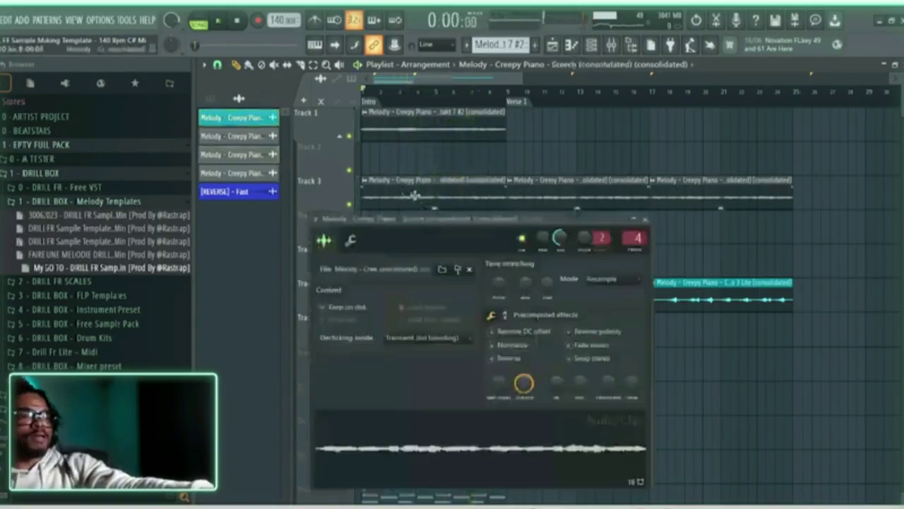
click(515, 344)
key(space)
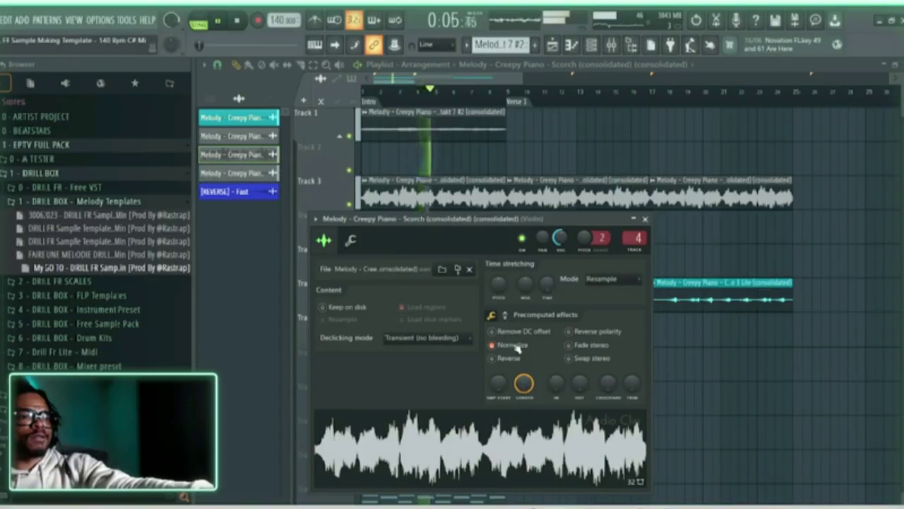
click(518, 347)
key(space)
key(space)
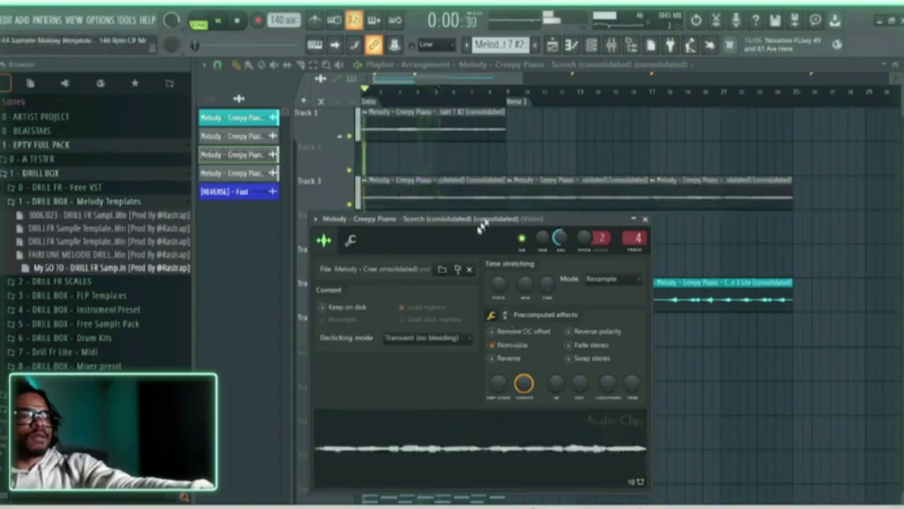
Play the intro and raise the level of the Violin track on mixer insert 4.
key(space)
click(613, 45)
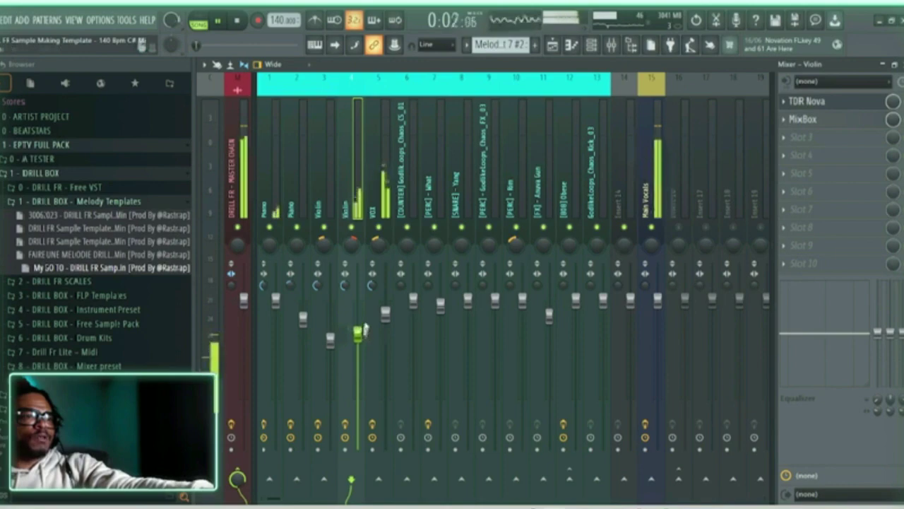
drag(358, 333, 358, 325)
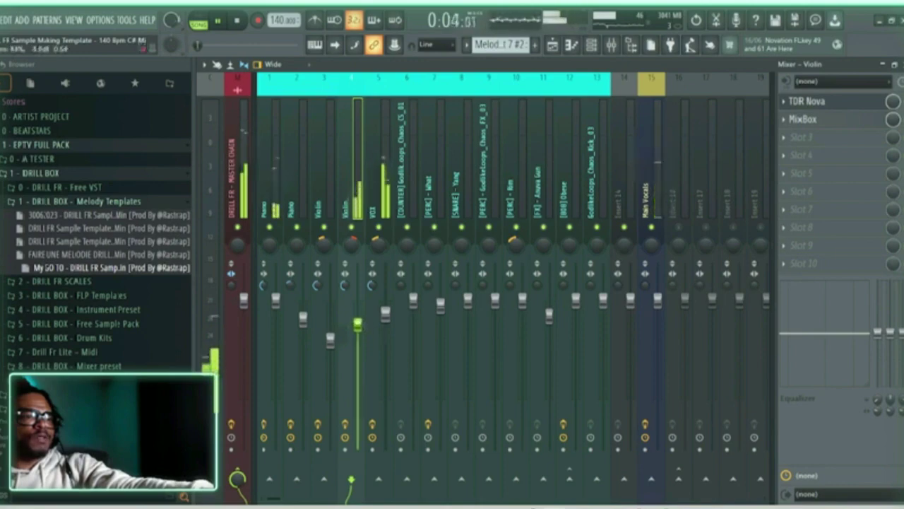
In TDR Nova on the Violin insert, set the high-pass to 161 Hz, the low-pass to 2.5 kHz, and boost band II by 2.8 dB.
click(807, 101)
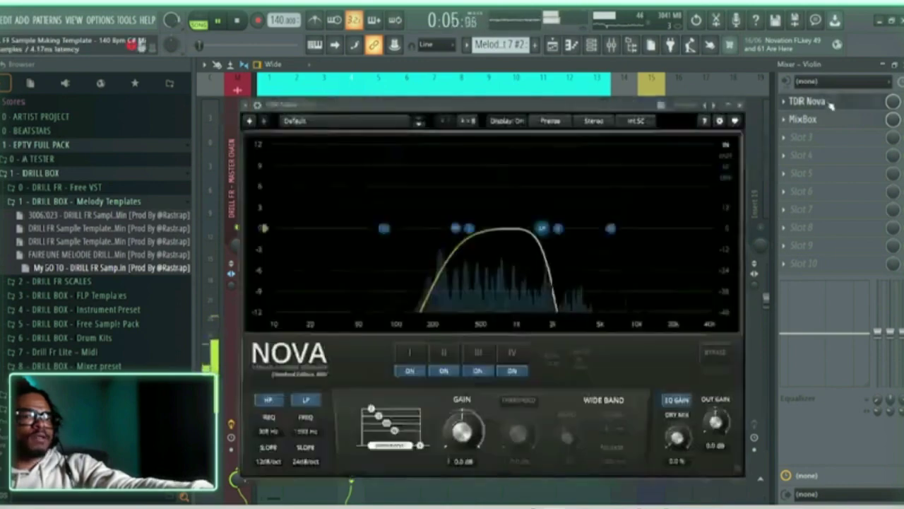
drag(465, 238, 422, 233)
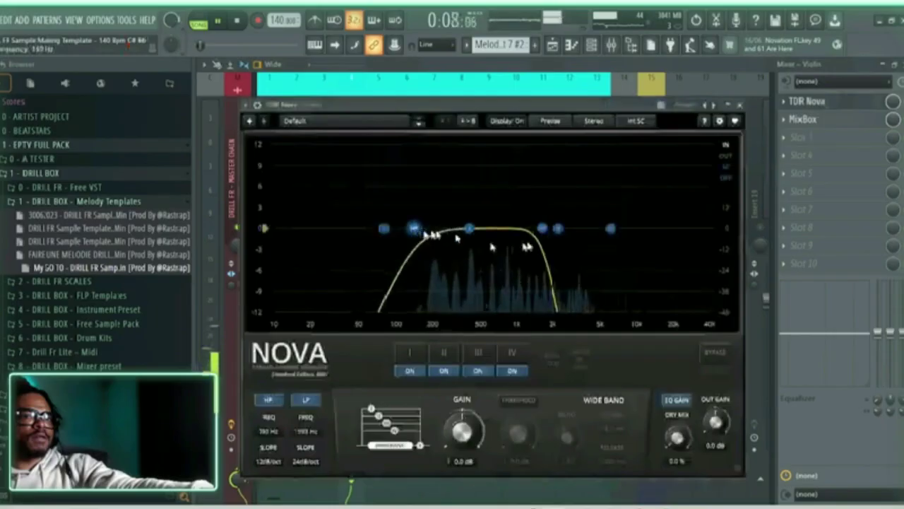
drag(542, 229, 561, 236)
drag(479, 233, 453, 215)
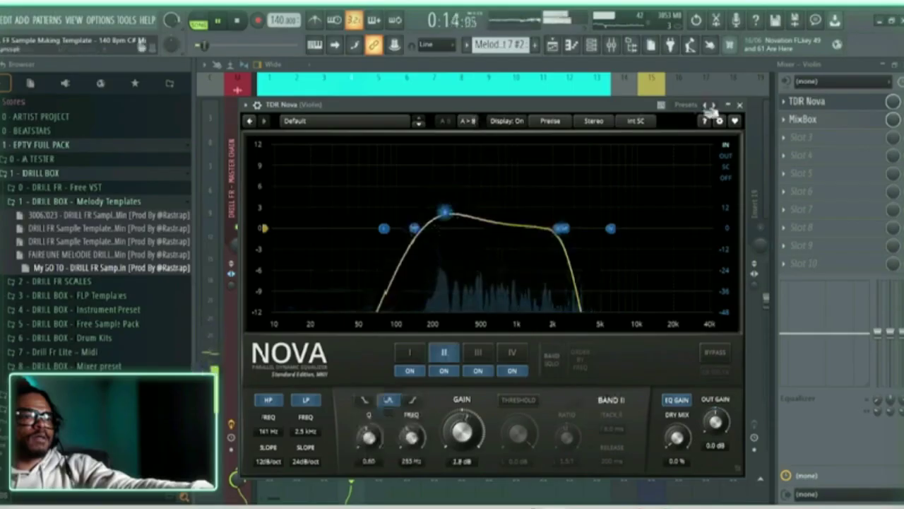
click(740, 104)
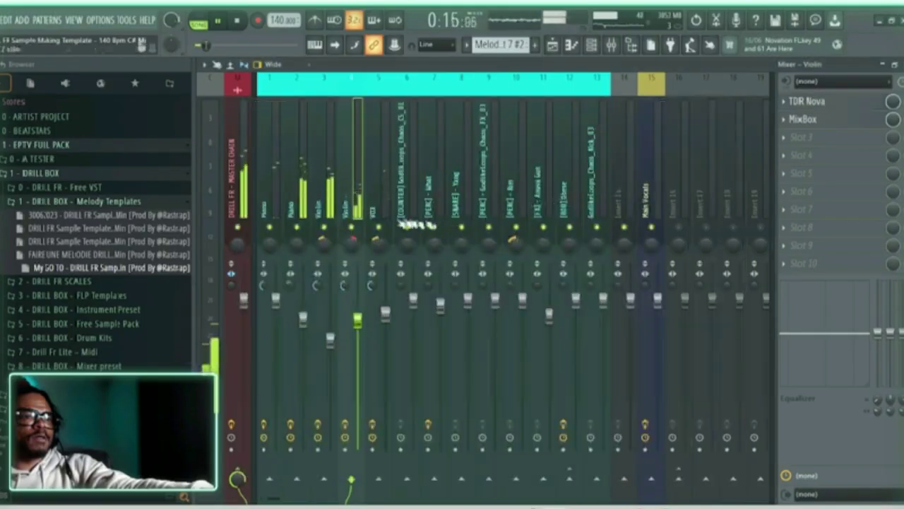
Replay the intro from the Playlist and check the consolidated Scorch clip's channel settings on Track 3.
click(553, 47)
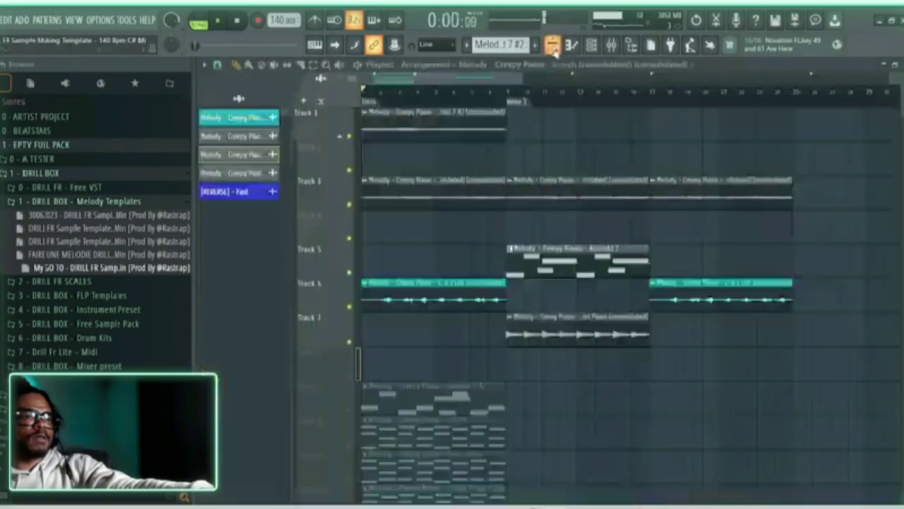
key(space)
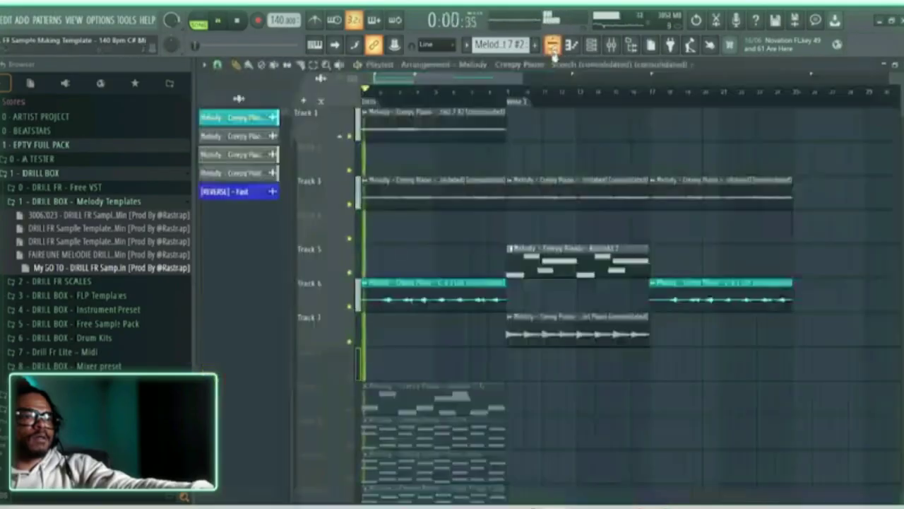
double_click(425, 202)
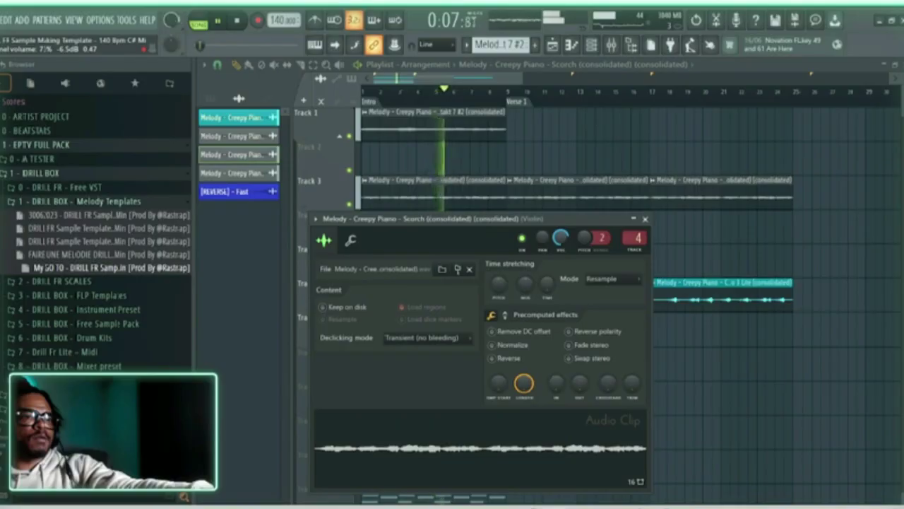
key(Escape)
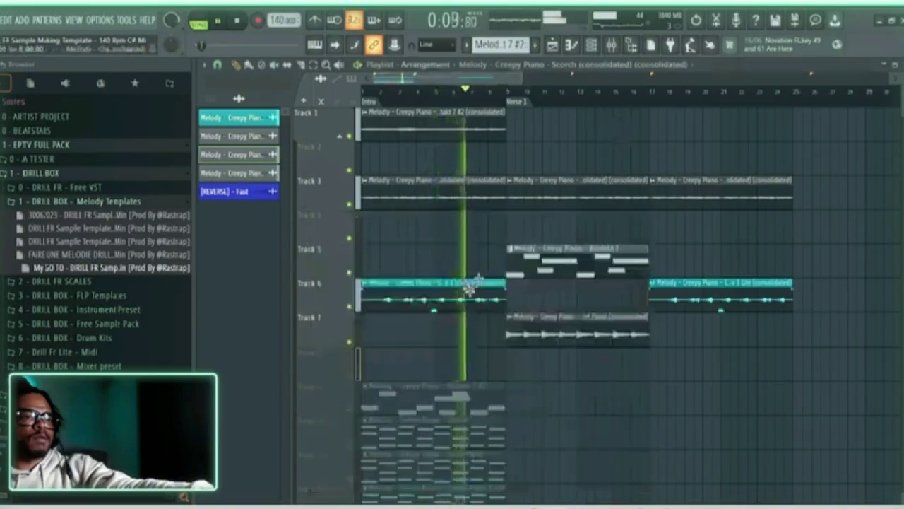
Lower the level of the Piano track on mixer insert 1 and pan it 22% left.
key(F9)
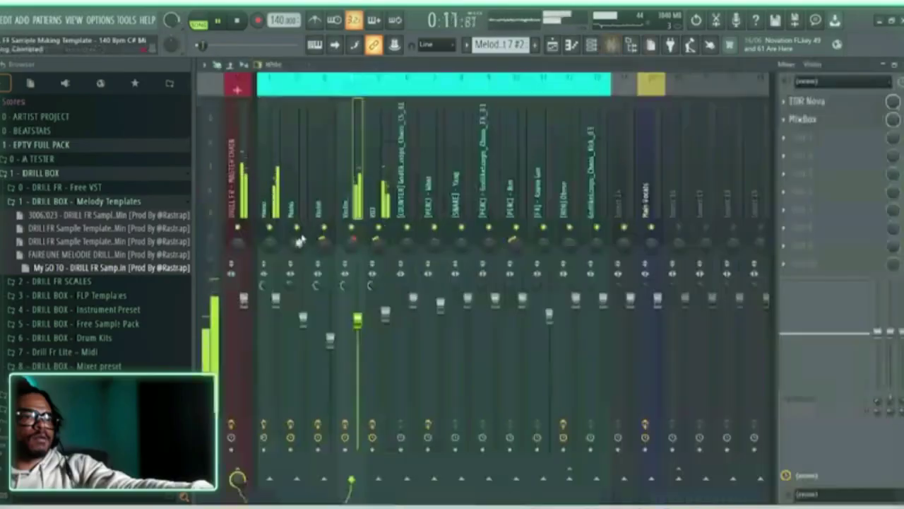
click(277, 303)
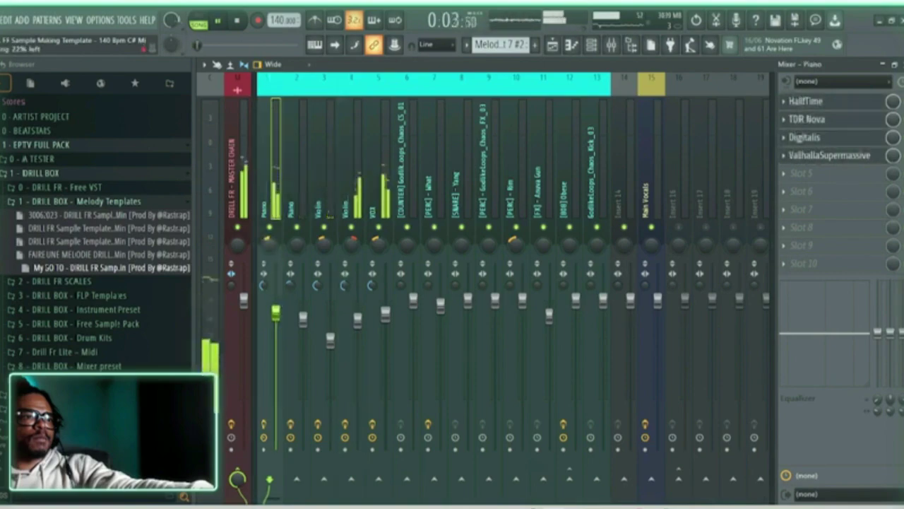
Select the VOX track in the Mixer, audition it in the intro, and look through the effects available for its second slot.
click(380, 233)
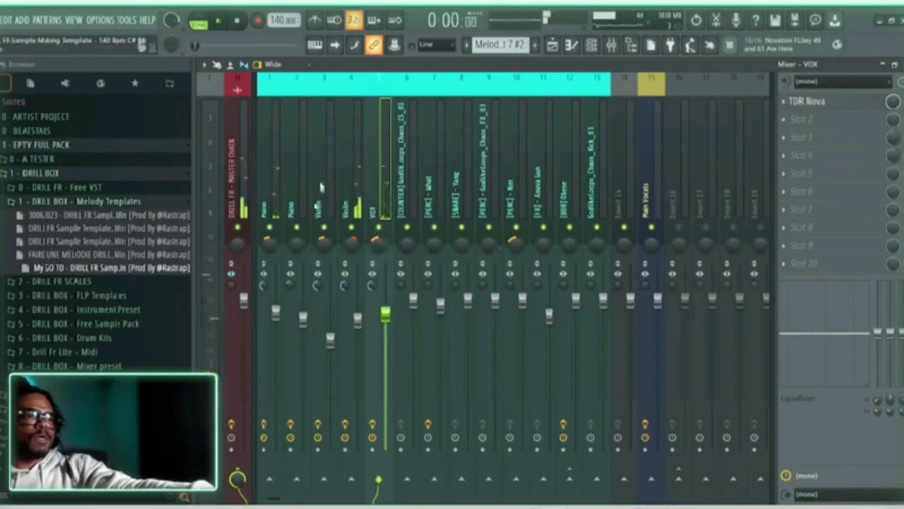
key(space)
click(392, 182)
click(388, 220)
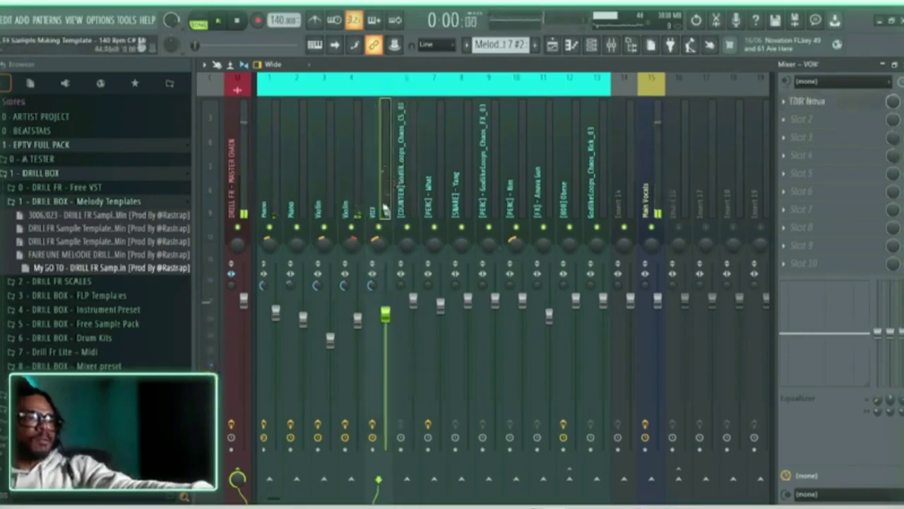
click(805, 120)
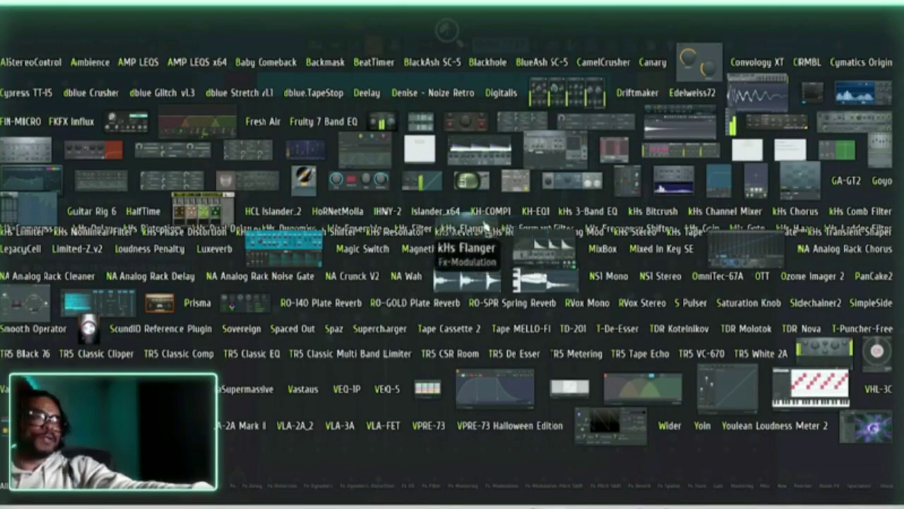
key(Escape)
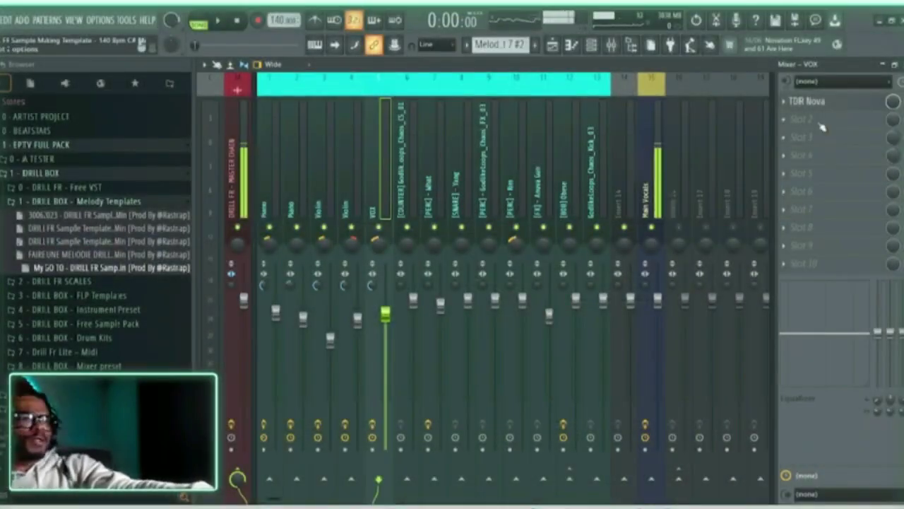
key(space)
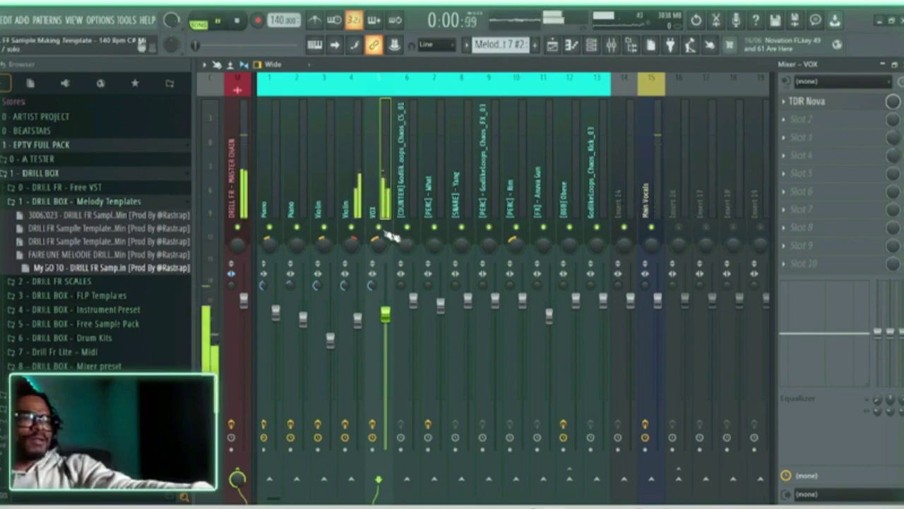
key(space)
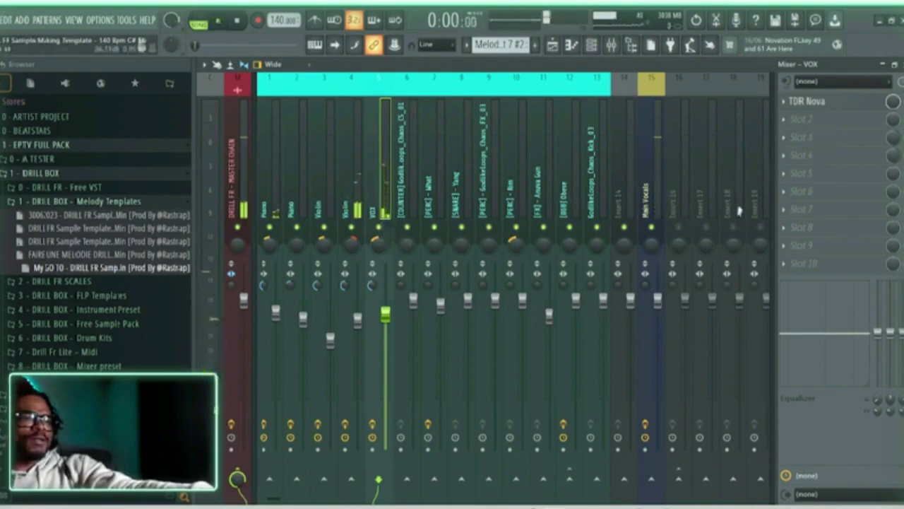
Find Fruity Love Philter and load it into the third effect slot of the VOX track.
click(811, 147)
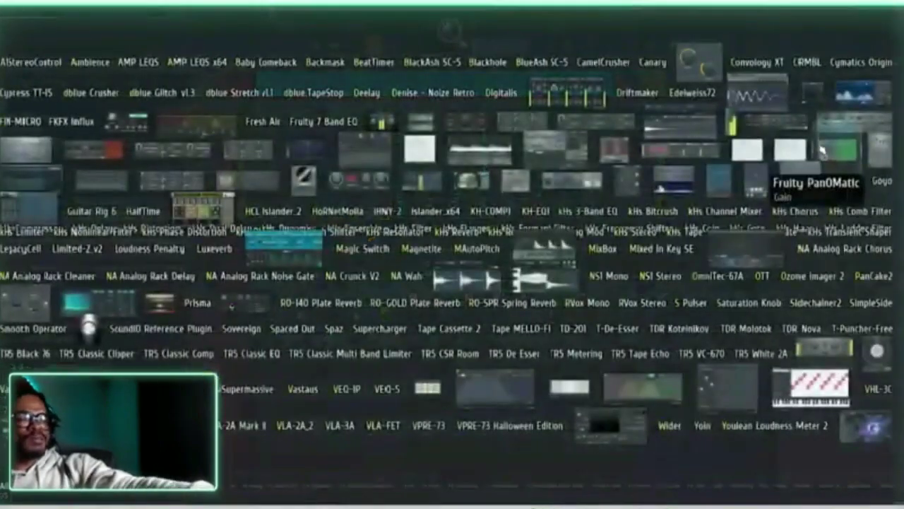
text(fru)
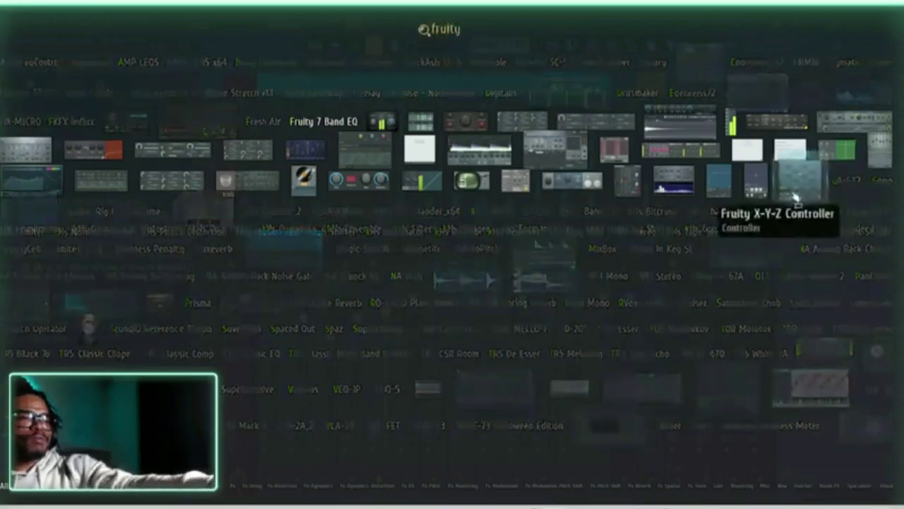
text(ity)
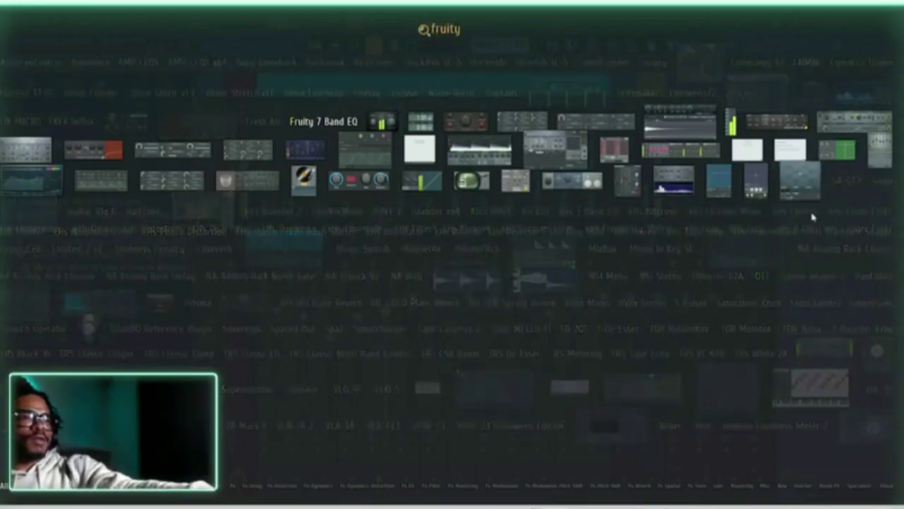
text( lo)
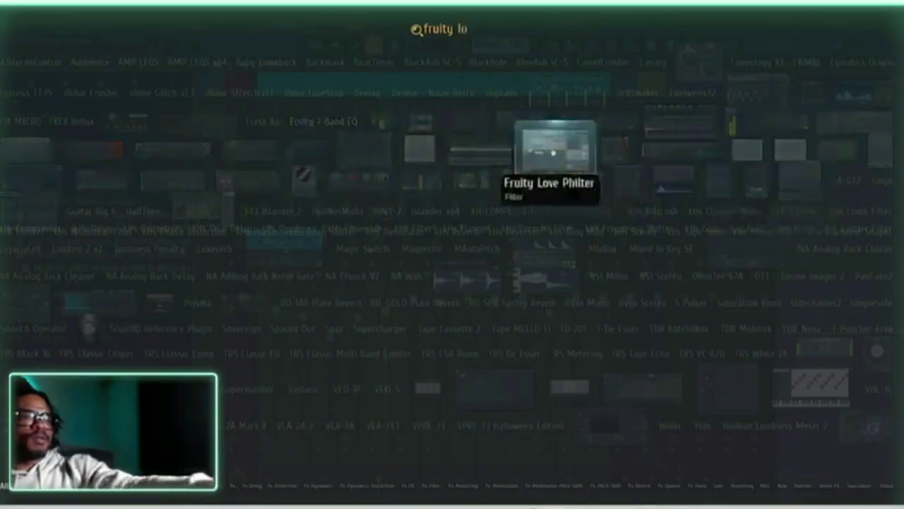
click(558, 159)
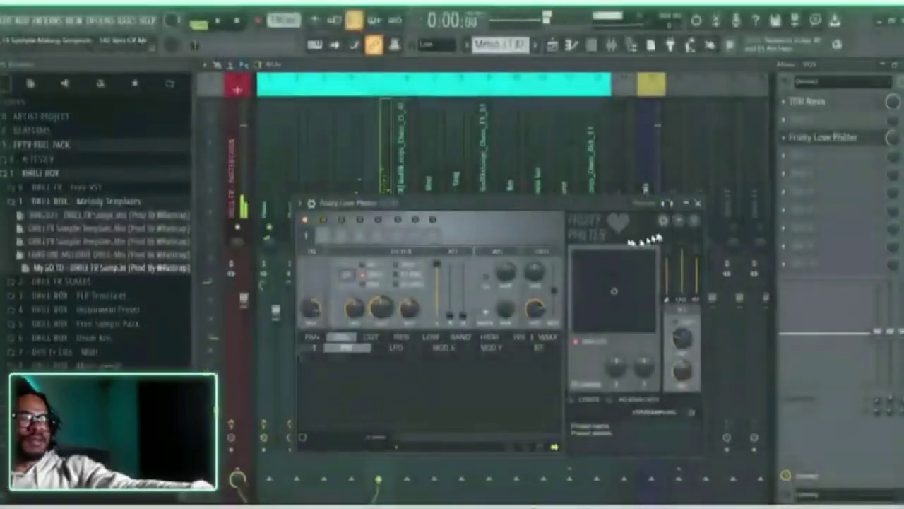
Try the PC lowpass + phaser preset in Fruity Love Philter during playback, test its mix level, and undo that mix tweak.
click(643, 205)
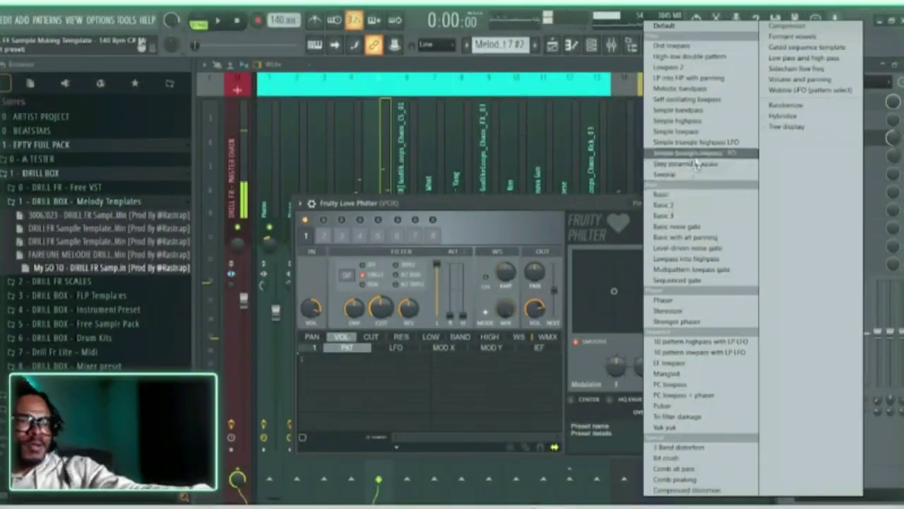
click(675, 400)
key(space)
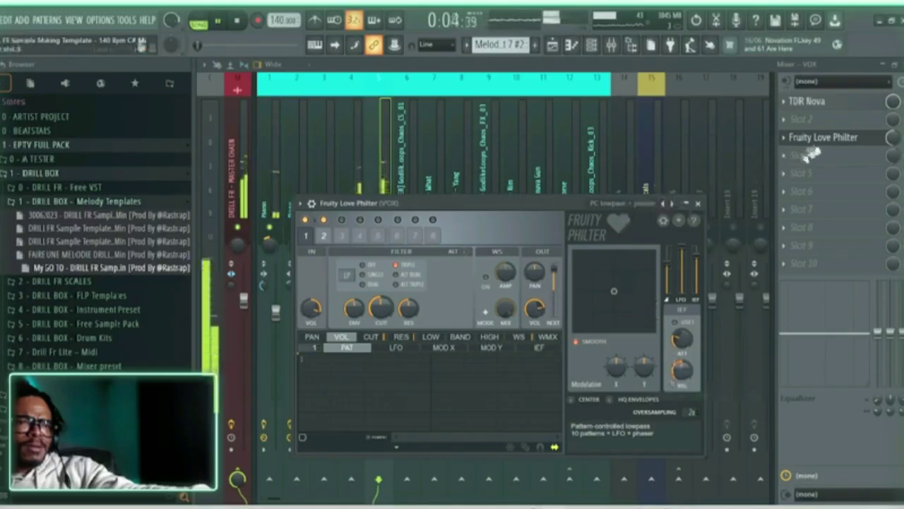
click(892, 135)
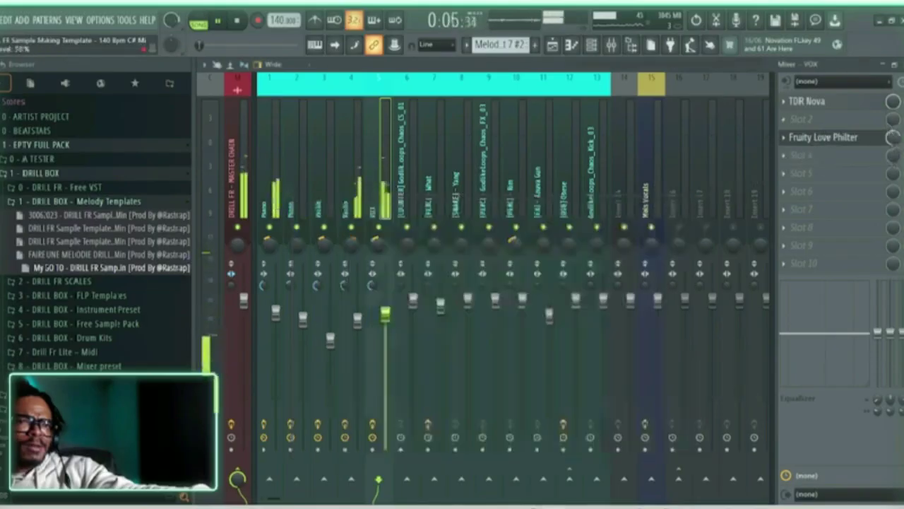
click(811, 127)
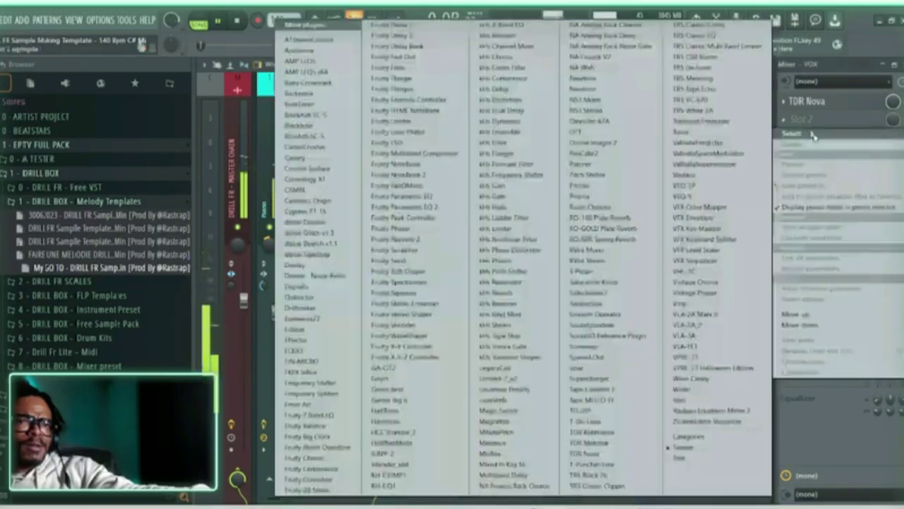
click(824, 123)
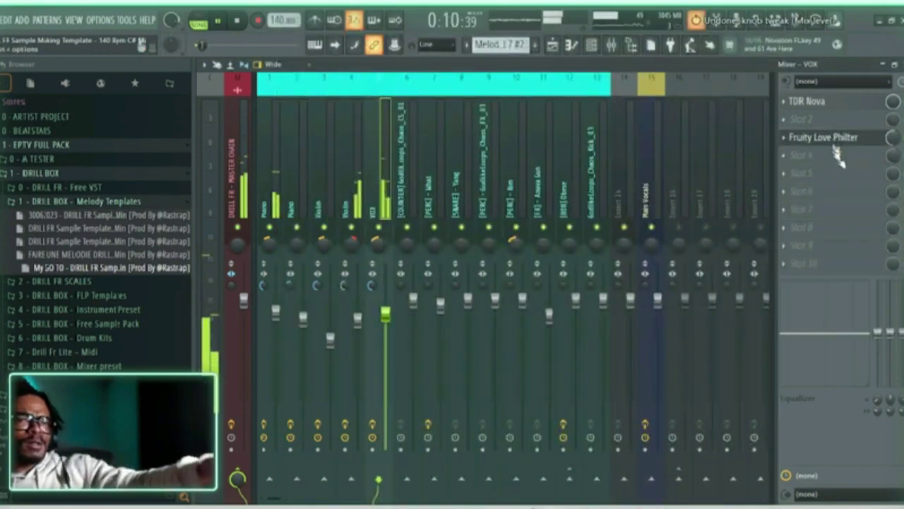
key(space)
Load the Low pass and high pass preset in the VOX track's Fruity Love Philter and raise its mix level during playback.
click(845, 138)
click(641, 202)
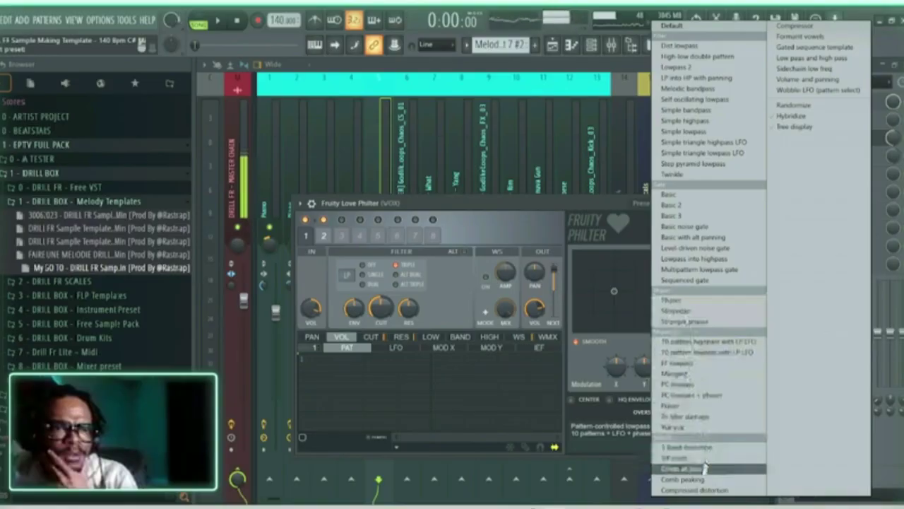
click(820, 60)
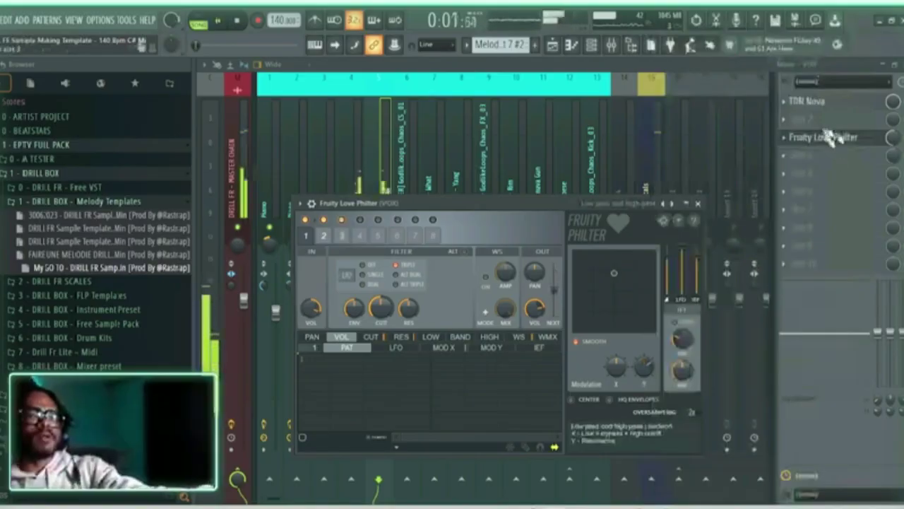
click(880, 138)
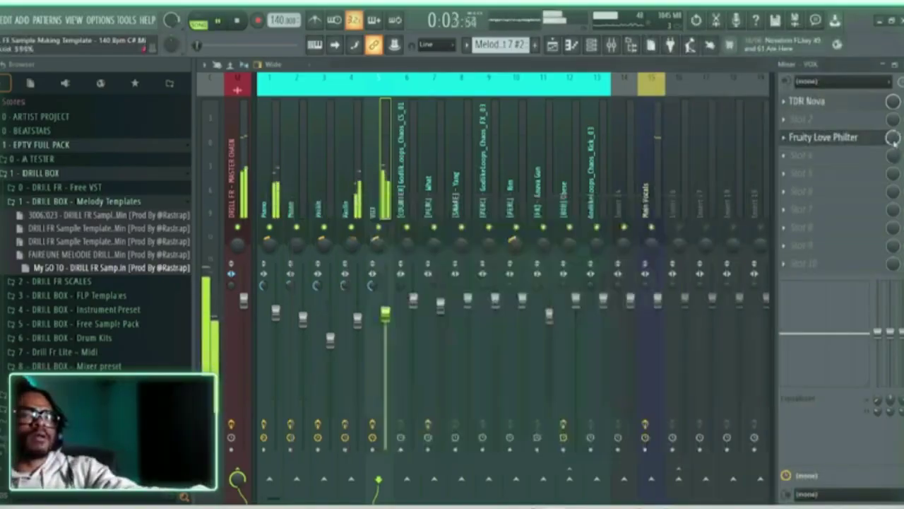
key(space)
Look through the other Fruity Love Philter presets for the VOX track without choosing one.
click(842, 139)
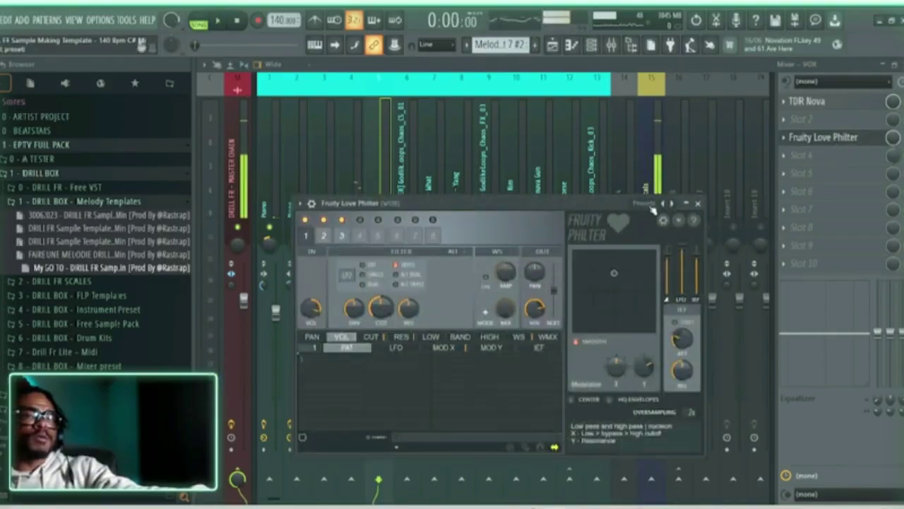
click(642, 203)
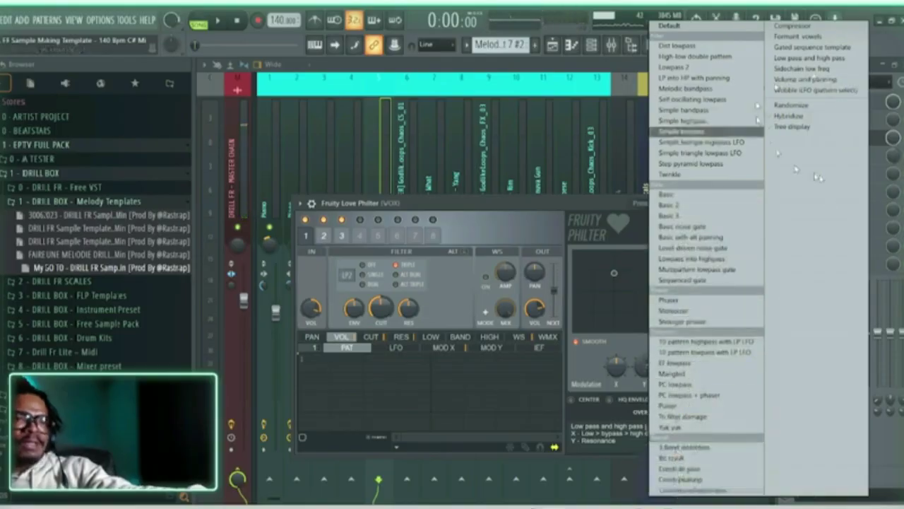
click(883, 151)
Dismiss the Fruity Love Philter presets and move the effect up to the second slot of the VOX track.
click(843, 156)
click(834, 165)
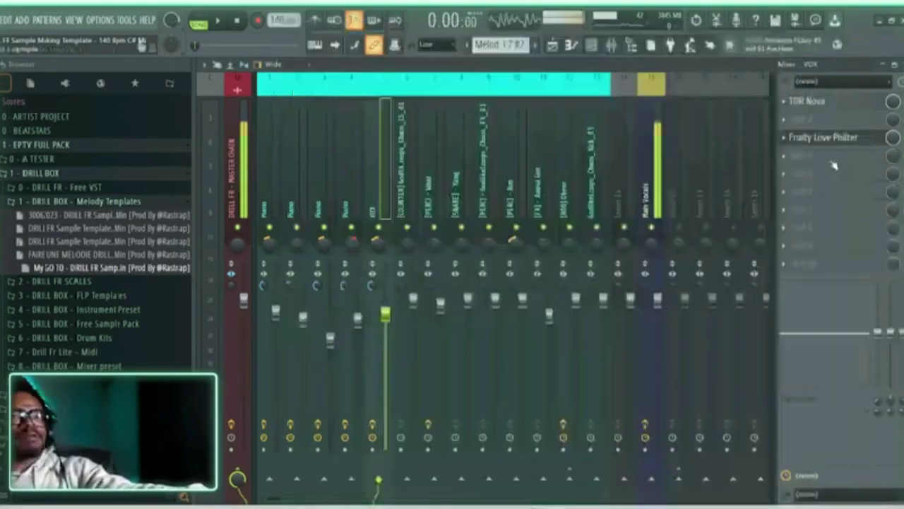
scroll(818, 140, up, 1)
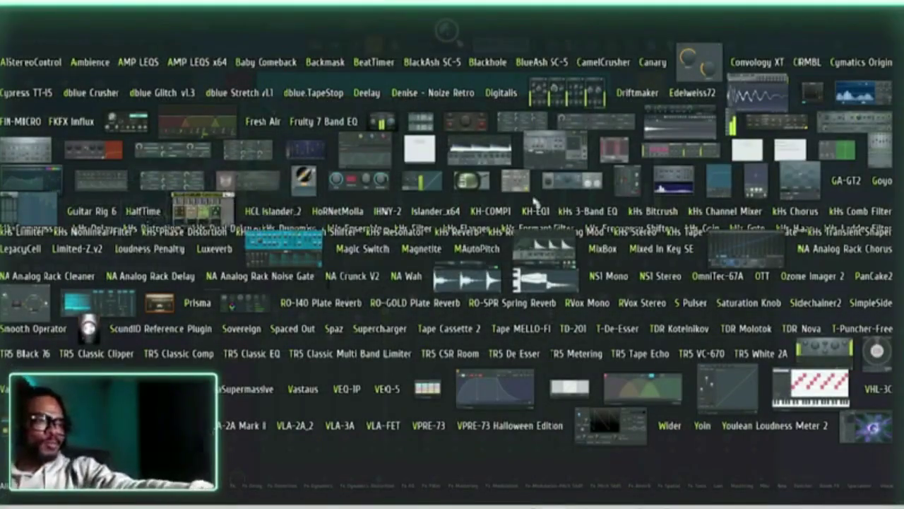
Find the Deelay plugin and load it into the third effect slot of the VOX track.
key(F8)
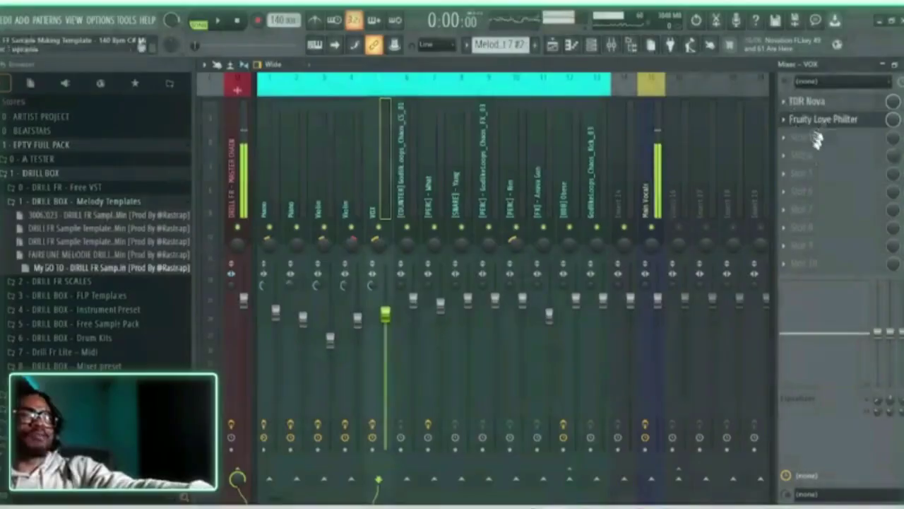
middle_click(815, 141)
text(dee)
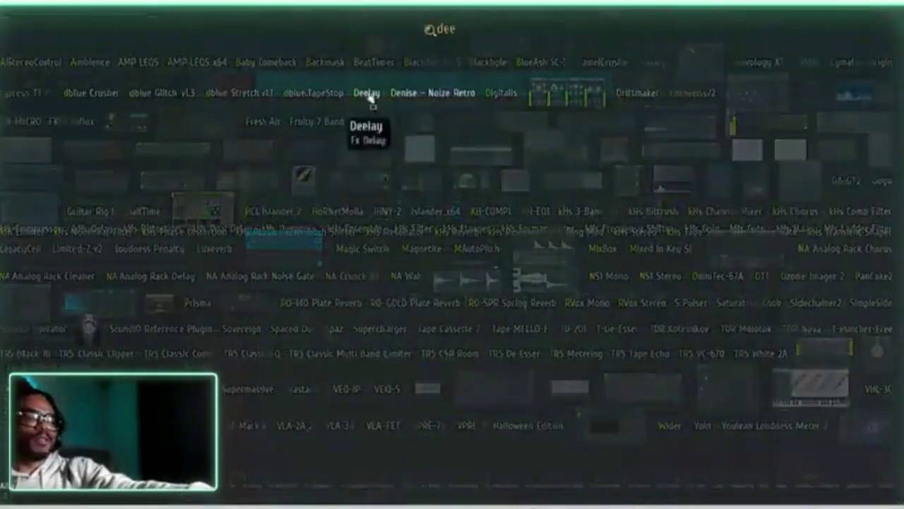
click(359, 96)
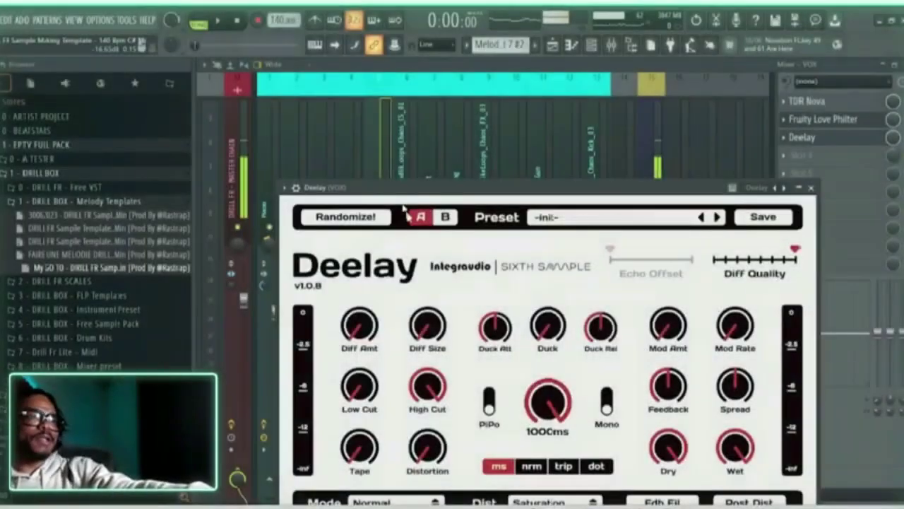
Try Deelay's Hi-End Exciter 1, Hi-End Exciter 2, Low-End Thump and Absorbed presets on the VOX track during playback.
click(713, 217)
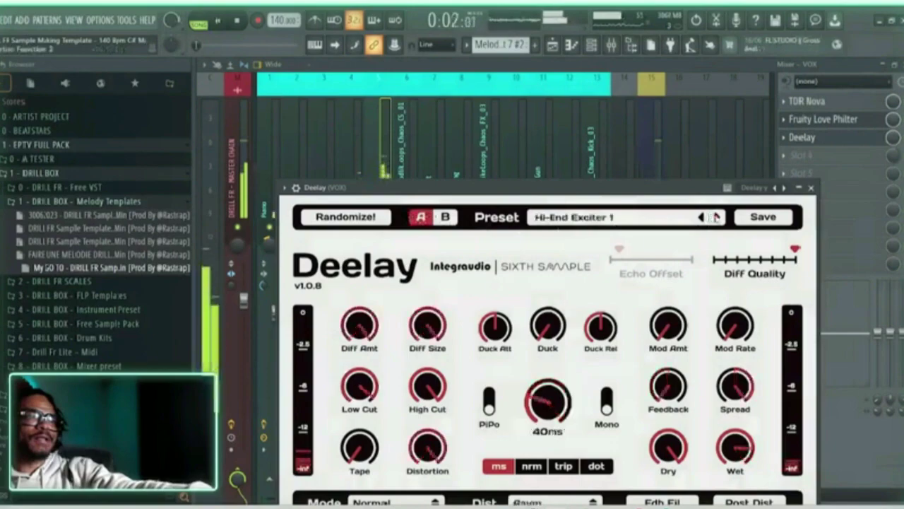
click(714, 217)
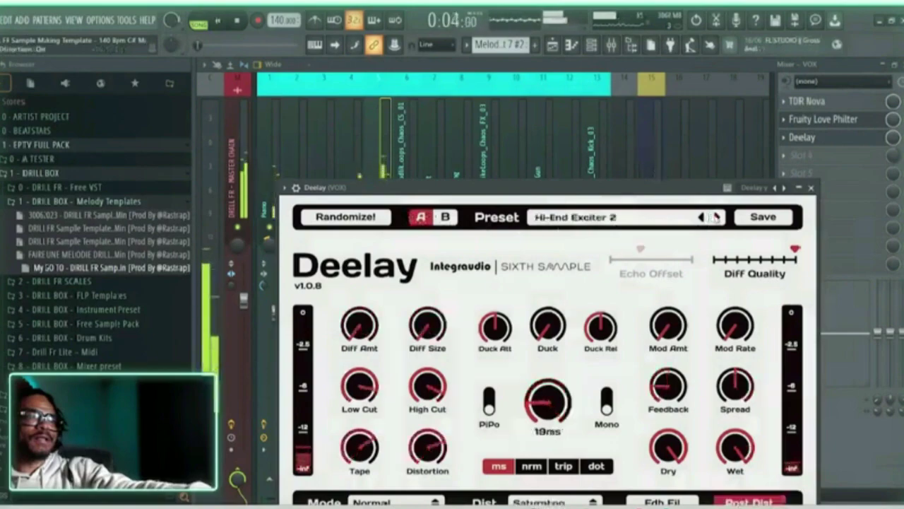
click(716, 217)
click(715, 218)
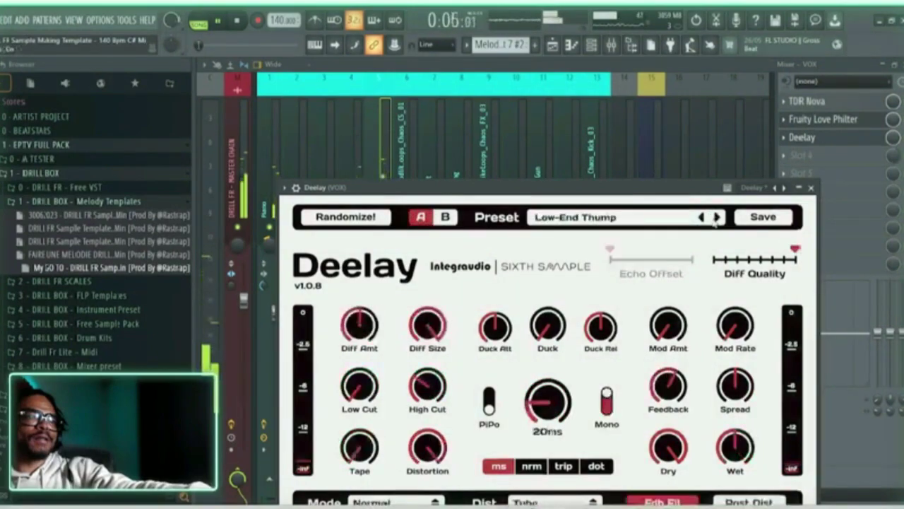
click(661, 221)
mouse_move(576, 270)
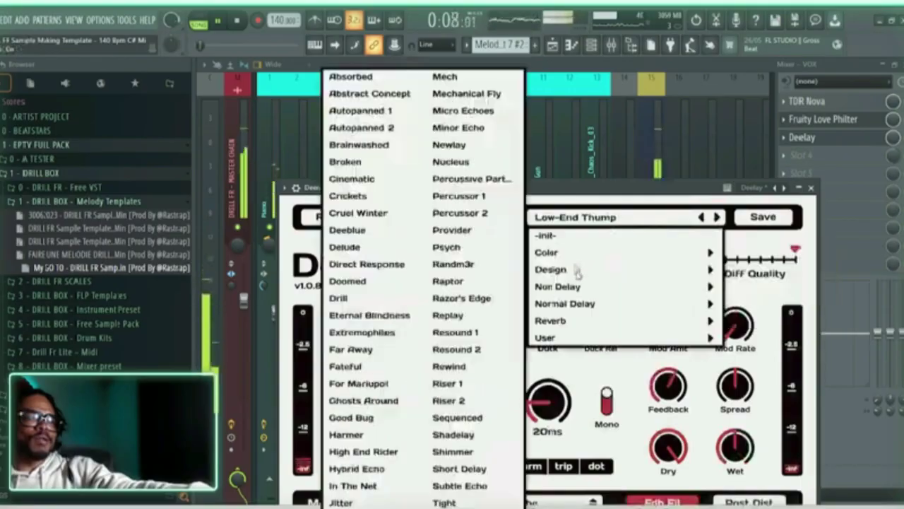
click(350, 77)
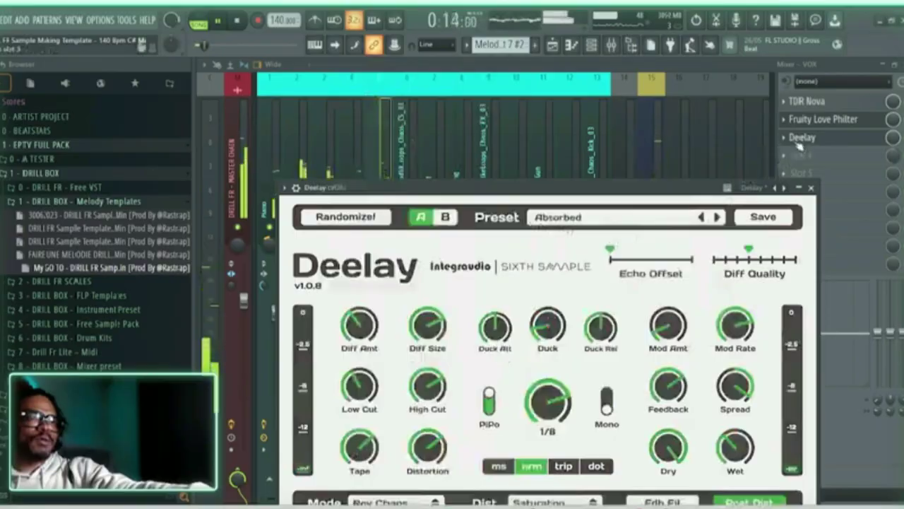
click(799, 144)
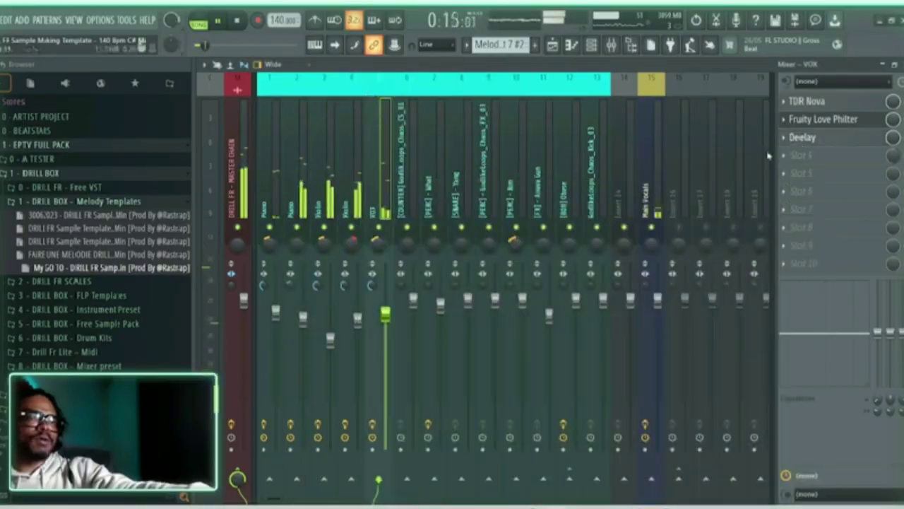
Solo the VOX track, audition it on its own with the Deelay effect, and stop playback.
key(space)
right_click(386, 226)
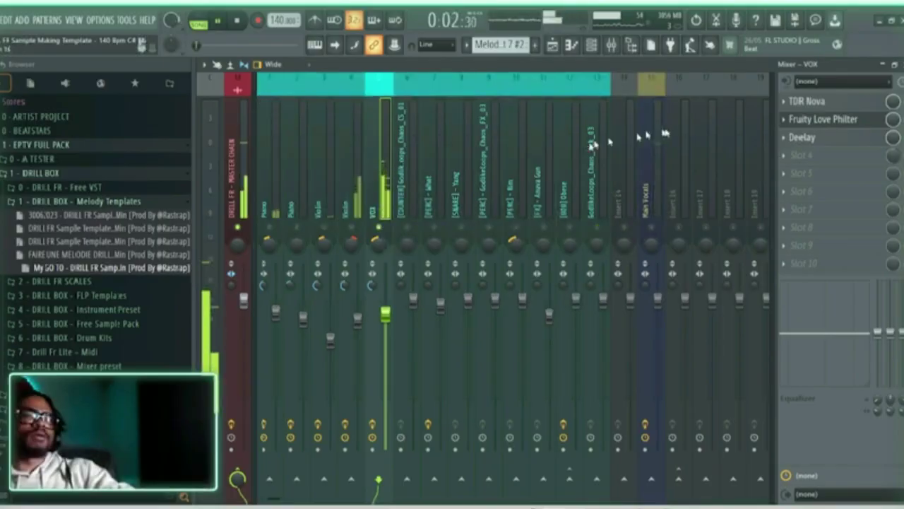
click(803, 137)
key(space)
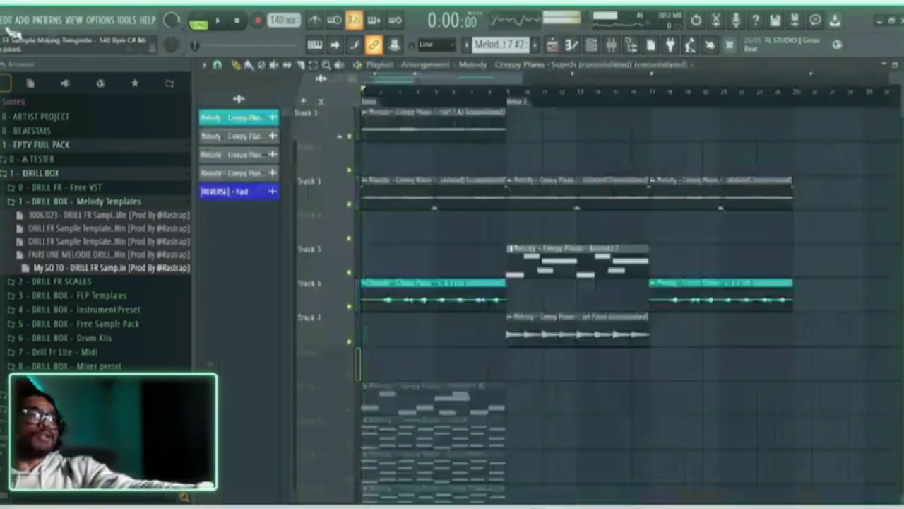
Play the start of the arrangement in the playlist.
click(1, 20)
click(7, 74)
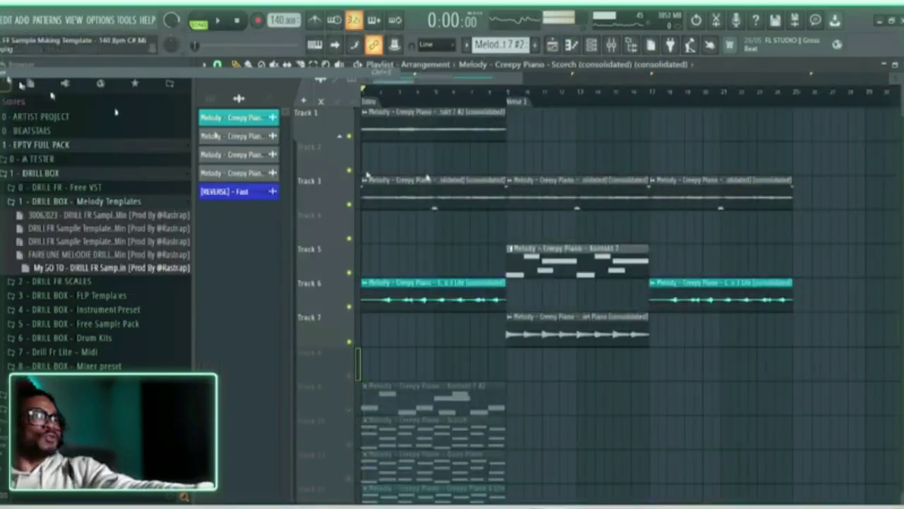
scroll(480, 103, up, 3)
key(space)
scroll(481, 103, down, 4)
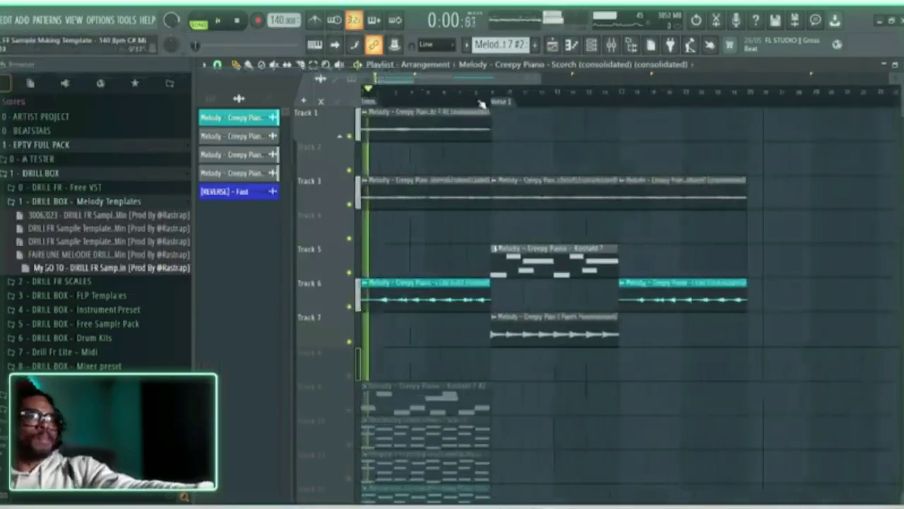
key(space)
Load the Drill preset from Deelay's Design category on the VOX mixer track and audition it.
click(610, 45)
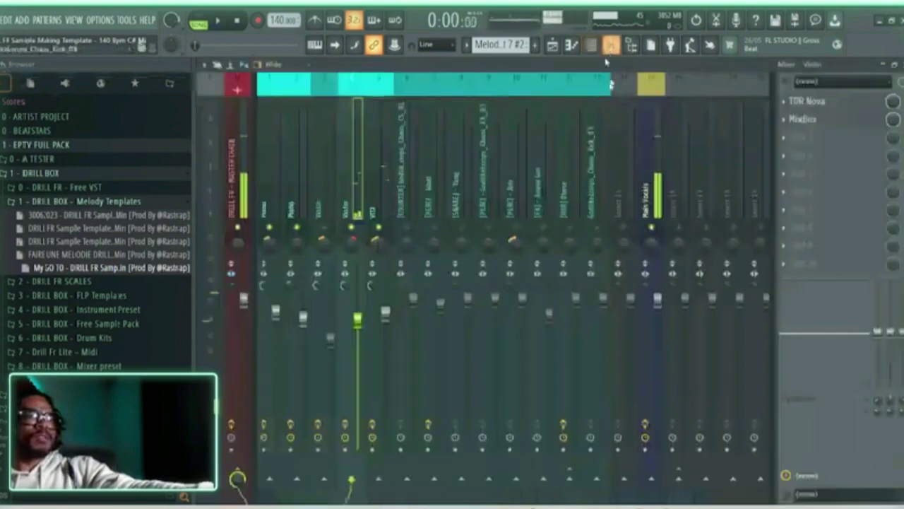
key(space)
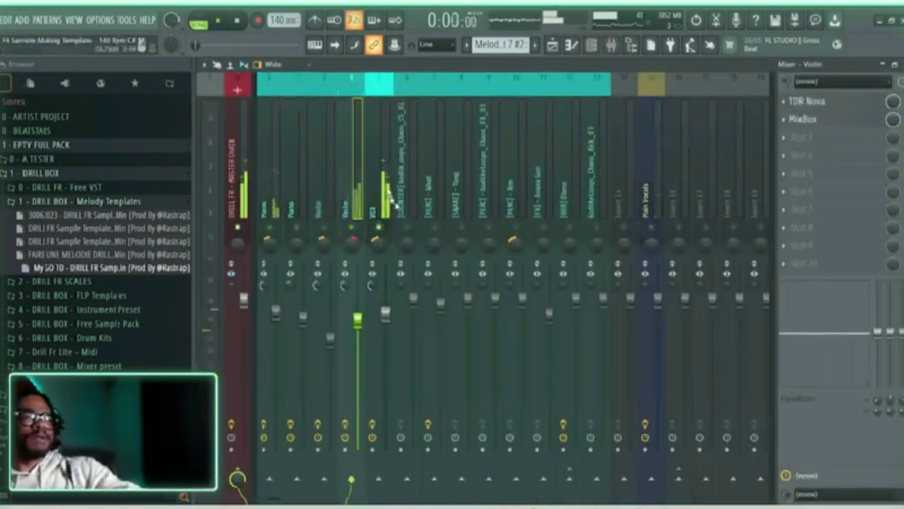
click(385, 192)
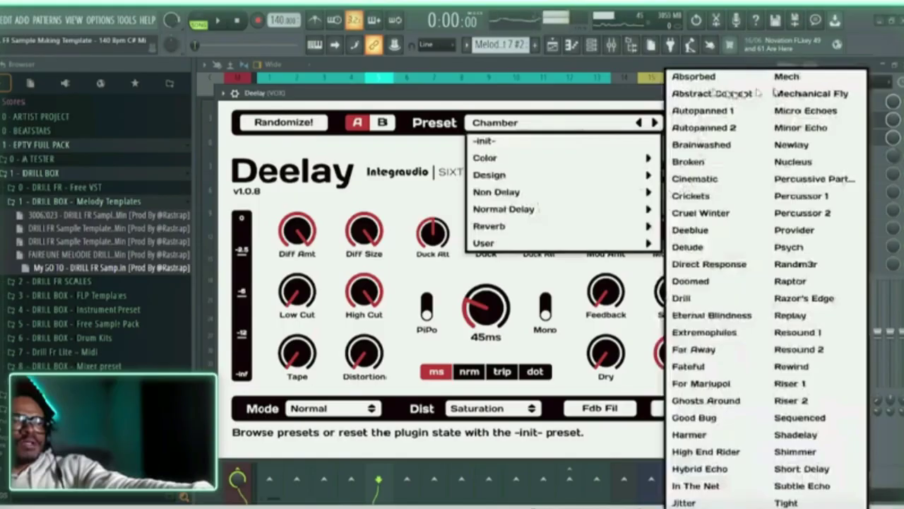
click(691, 304)
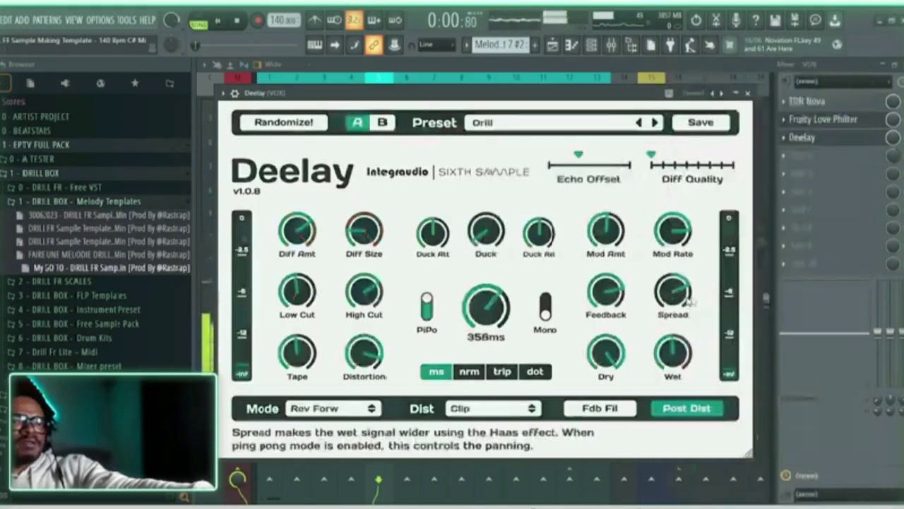
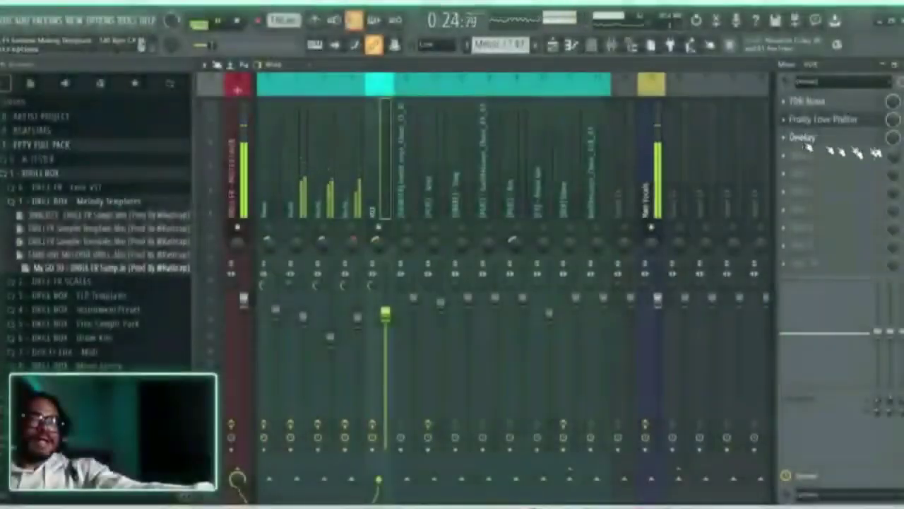
key(space)
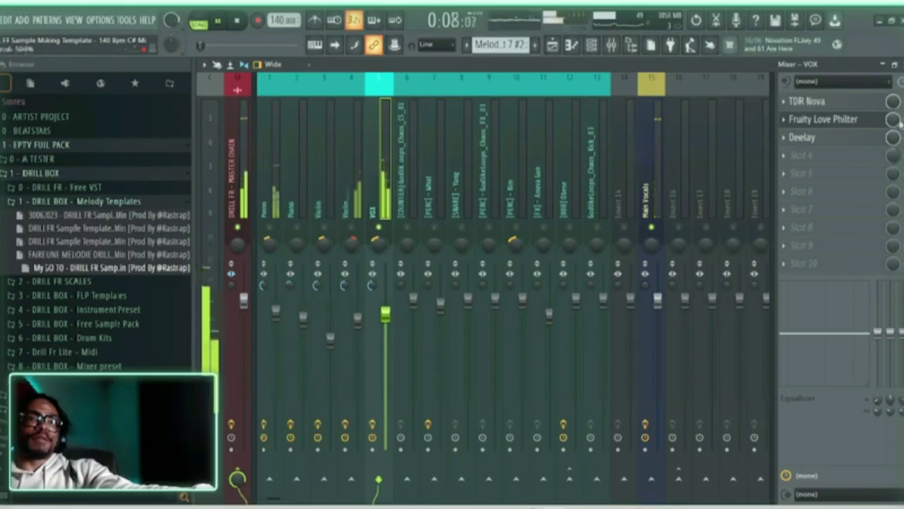
key(space)
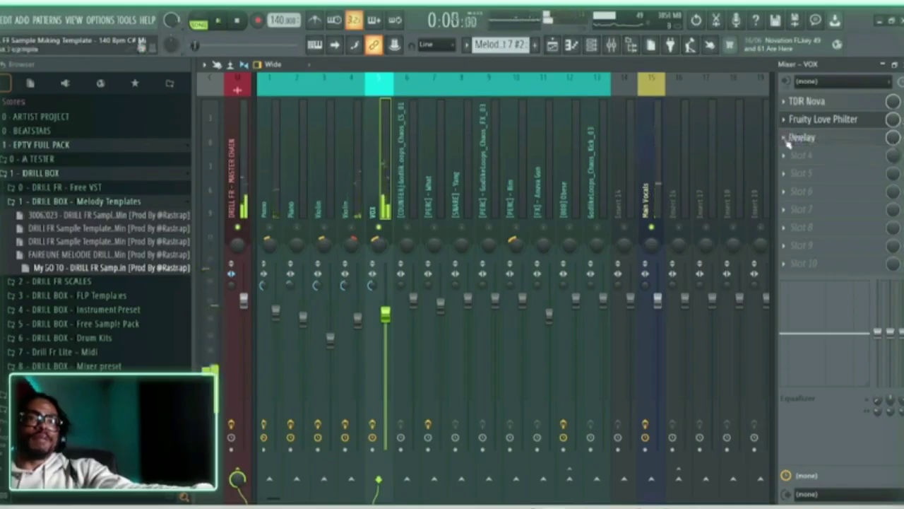
Save the VOX mixer track as preset "DRILL Box - Choir Mixer Preset" in the DRILL Box - Mixer Channel Preset folder.
click(783, 137)
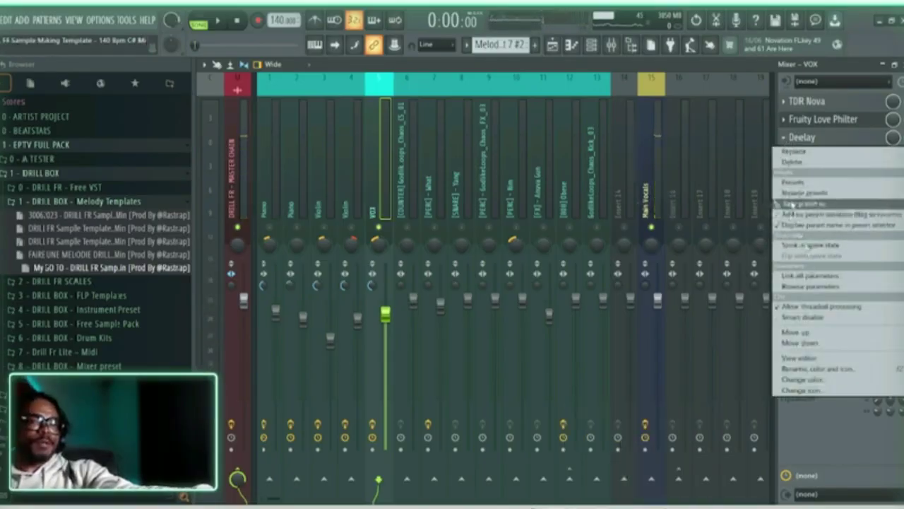
click(792, 204)
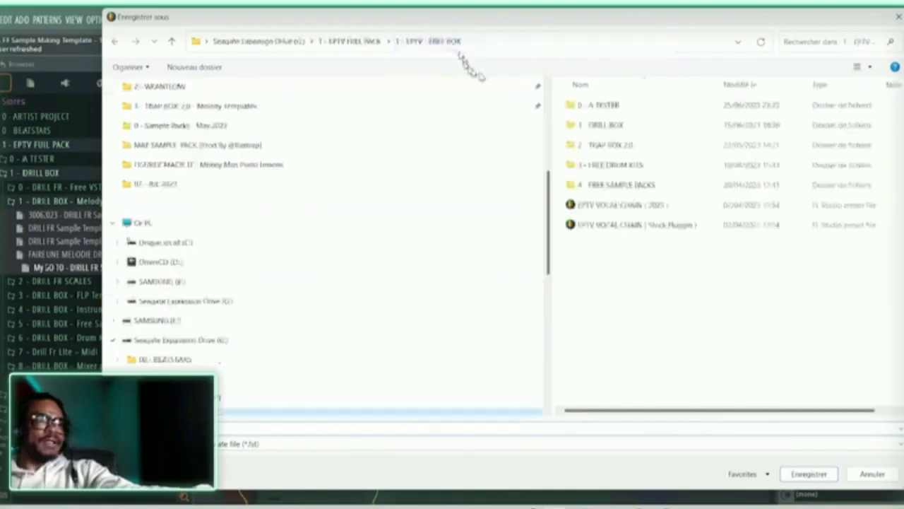
double_click(622, 126)
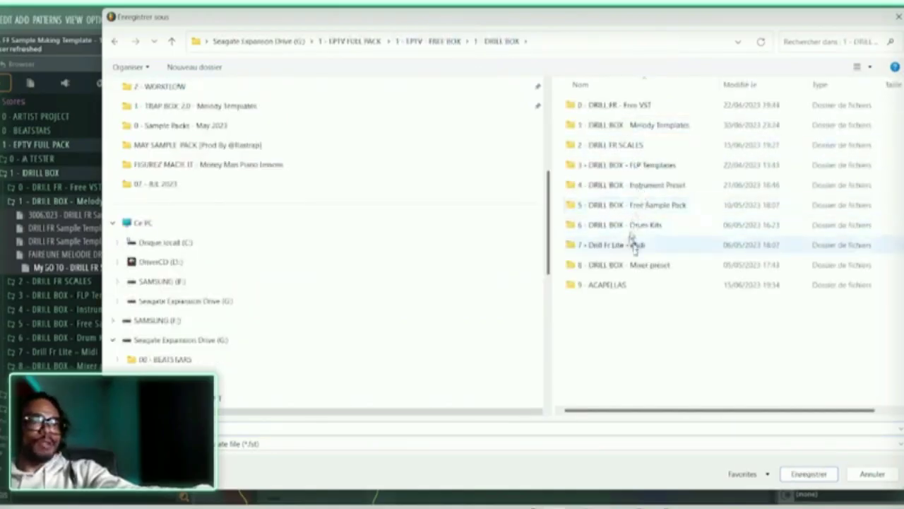
double_click(629, 264)
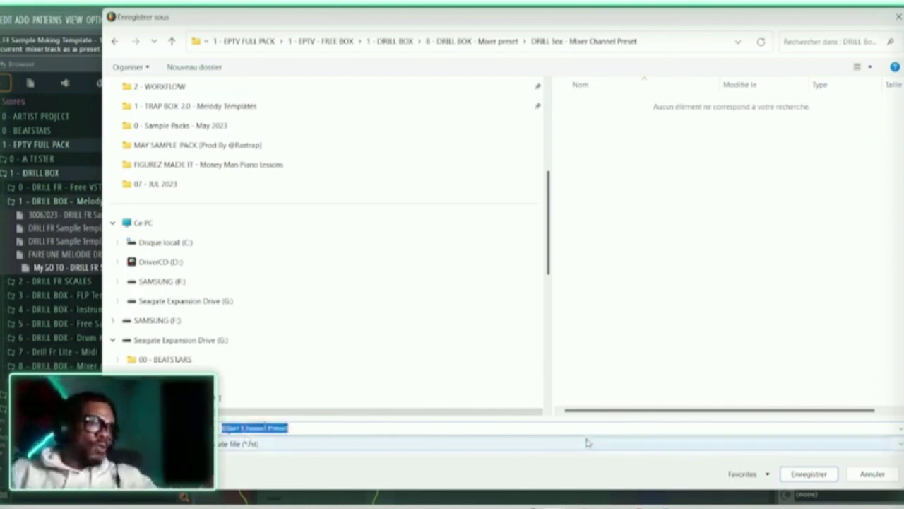
text(Choir)
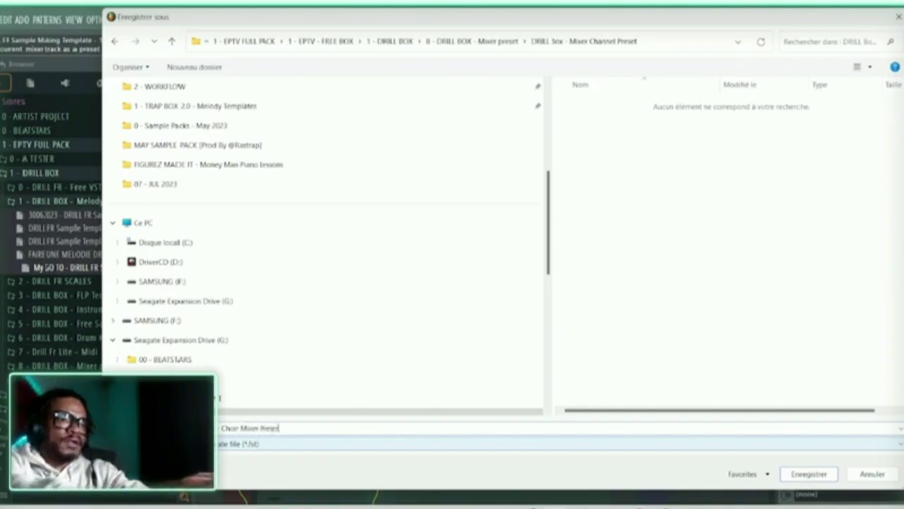
key(Return)
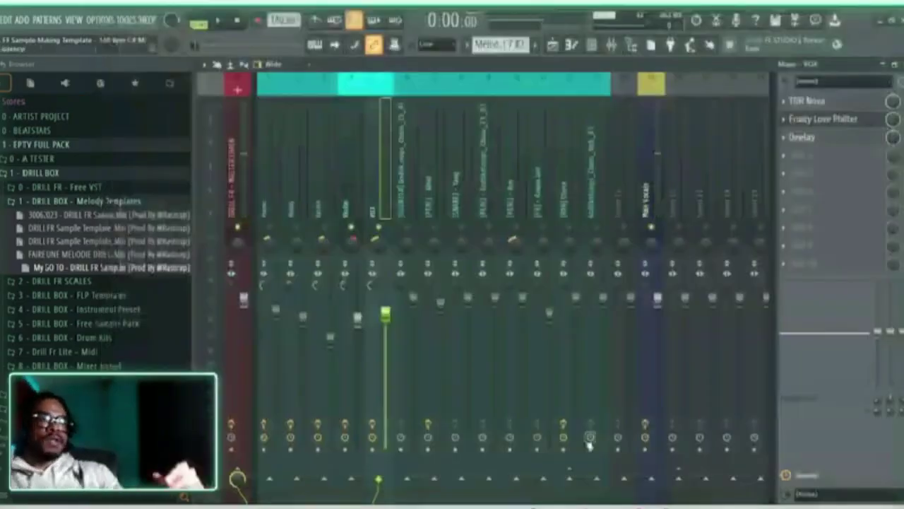
Save the fourth mixer track, Violin, as a preset in the same folder, replacing Choir in the file name.
click(230, 65)
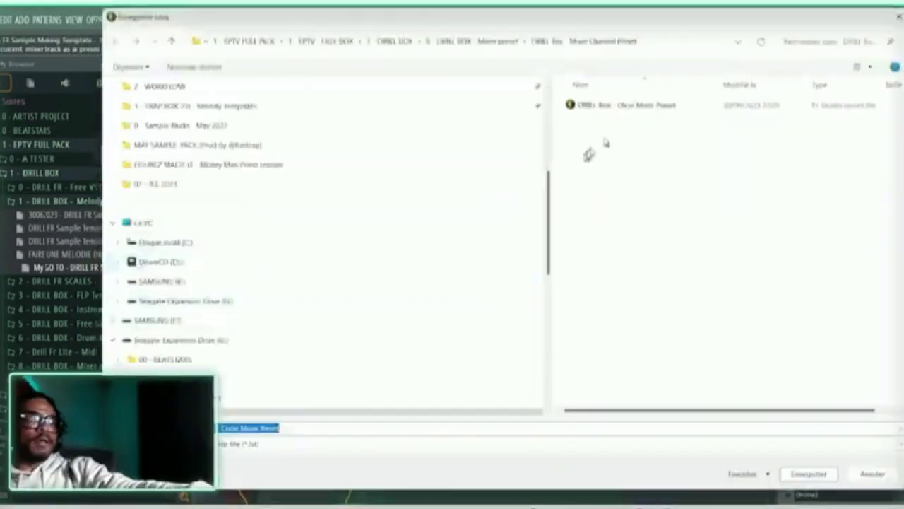
click(611, 109)
click(240, 428)
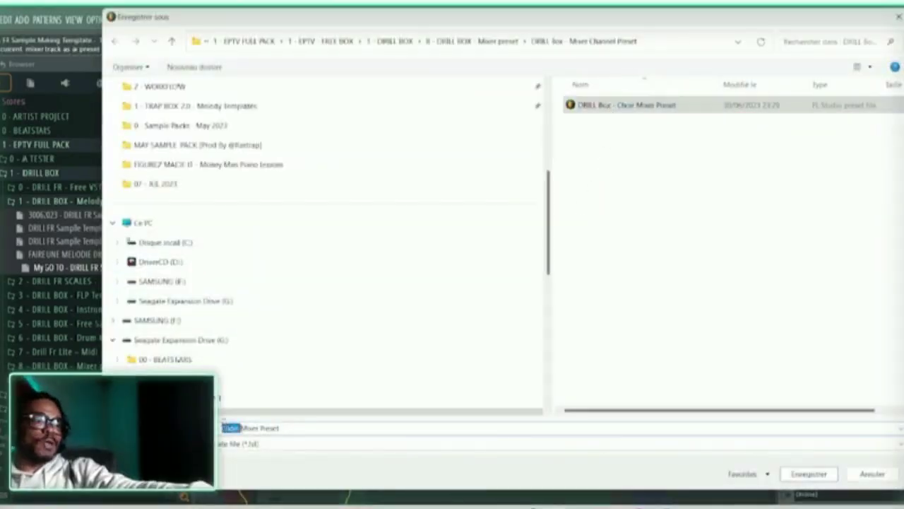
key(BackSpace)
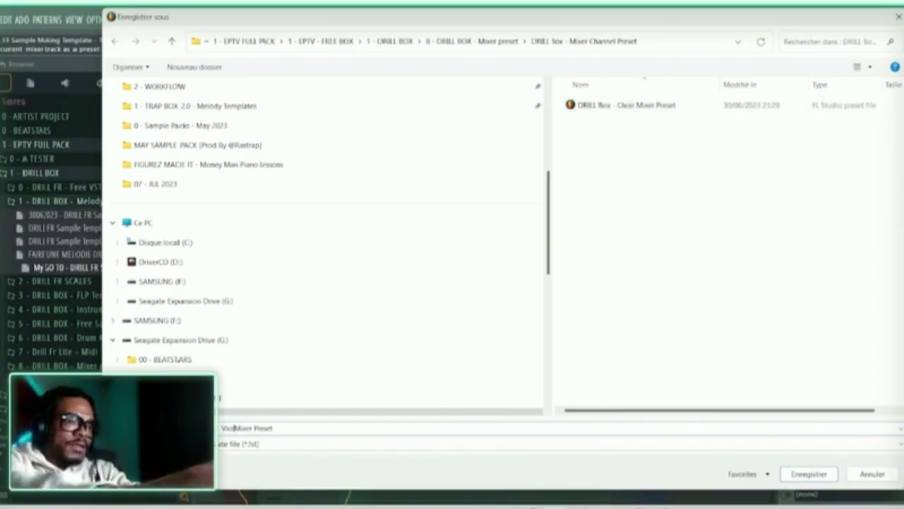
key(Return)
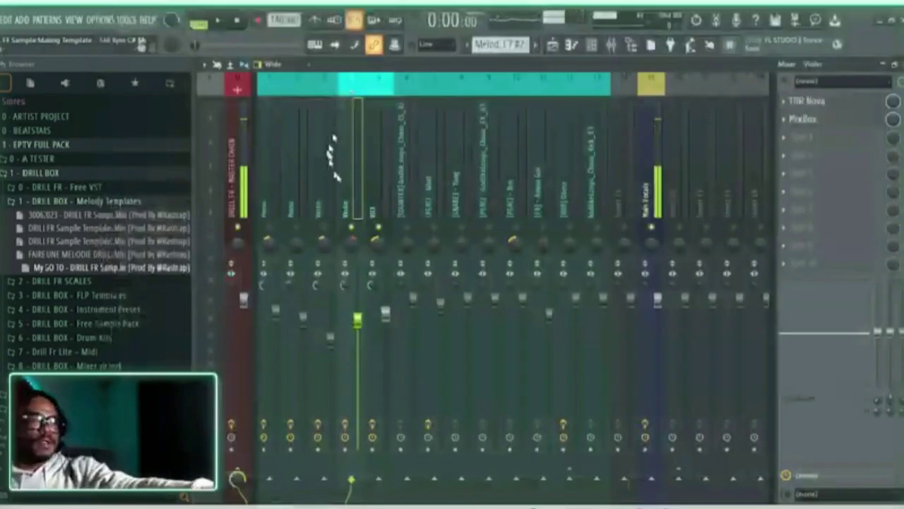
Unmute the third mixer track, Violin, and move the playlist clips on tracks 5 to 7 up one track.
click(327, 223)
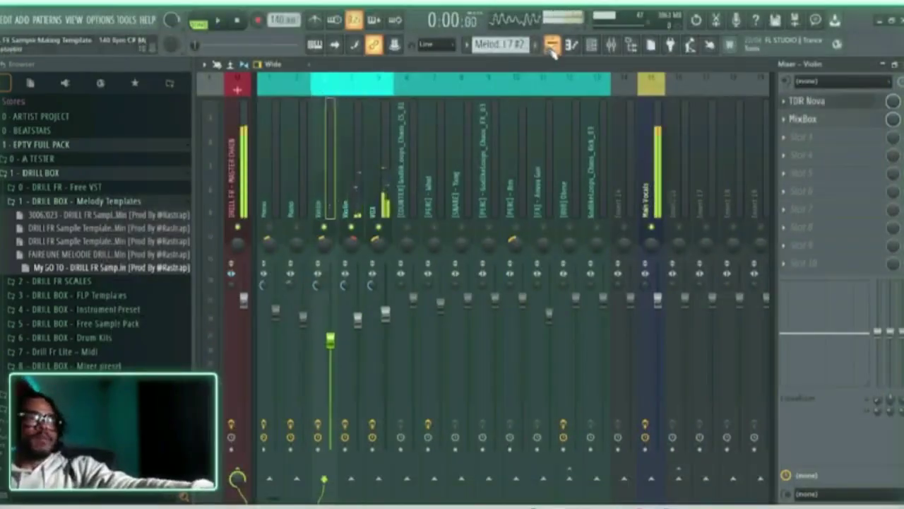
click(612, 43)
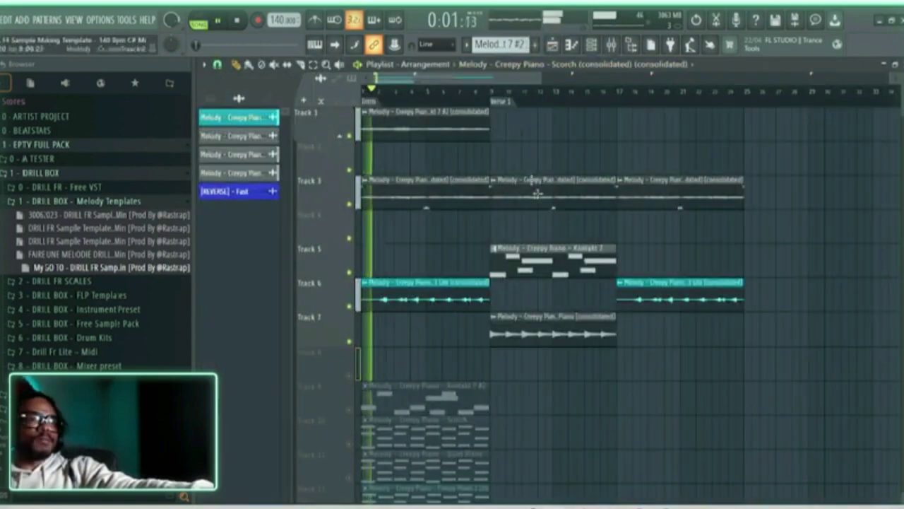
drag(657, 212, 395, 260)
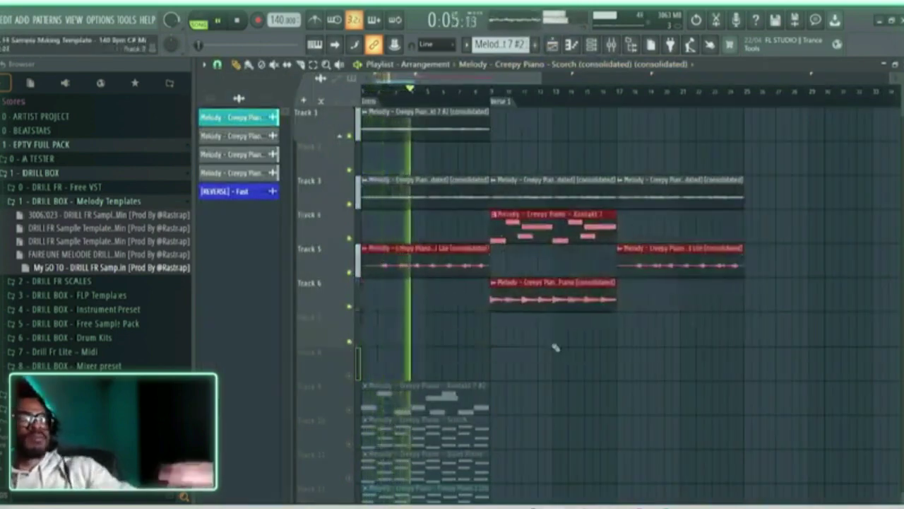
In TDR Nova on the third mixer track, Violin, set the high-pass to 99 Hz and the low-pass to about 3.5 kHz.
click(611, 44)
click(389, 219)
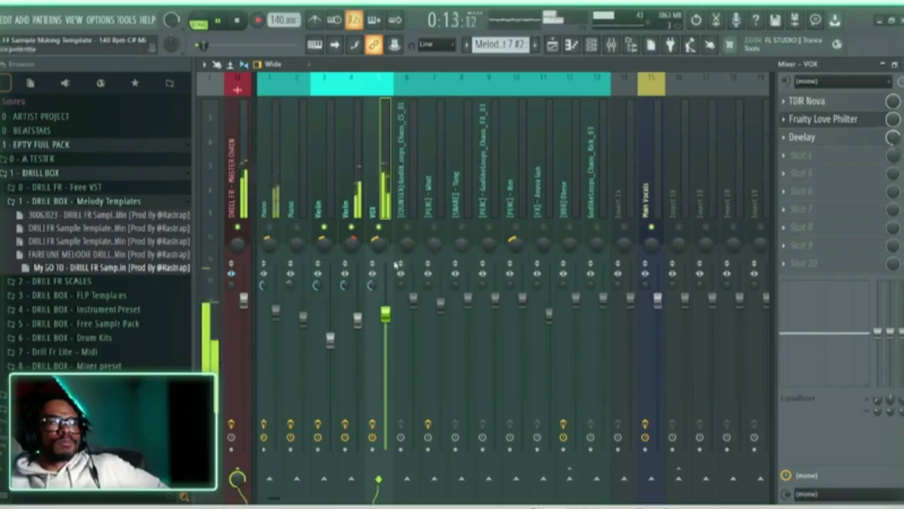
click(341, 228)
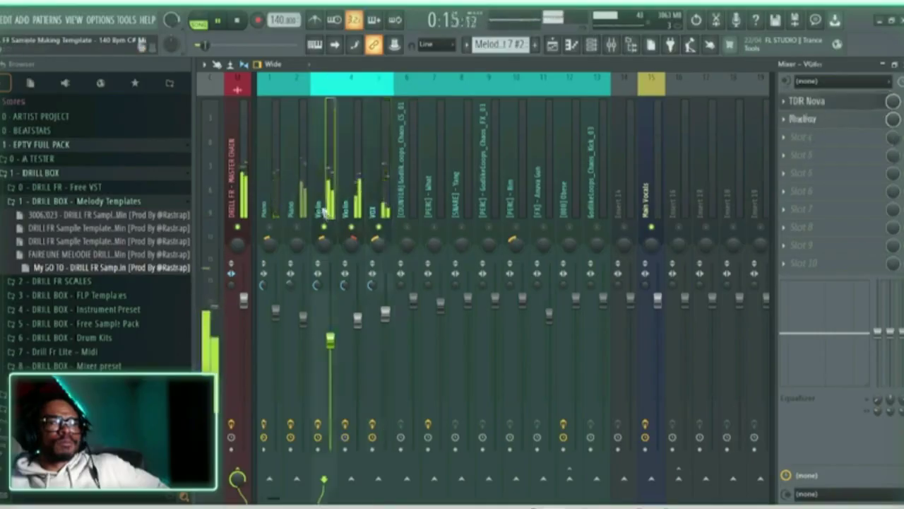
click(807, 101)
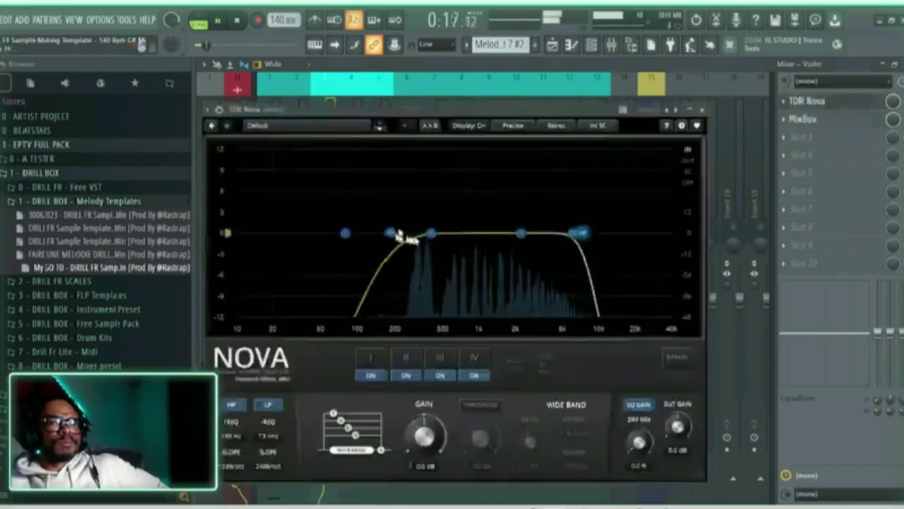
drag(390, 233, 356, 234)
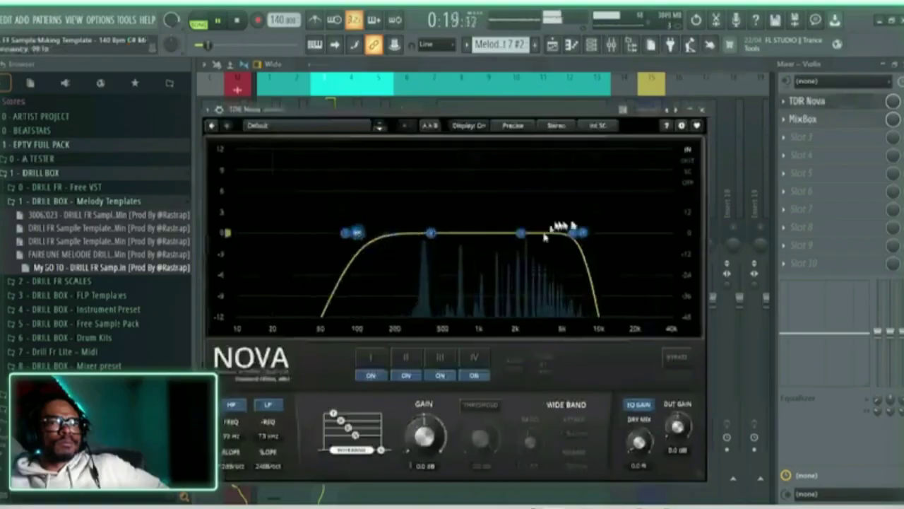
drag(569, 234, 539, 234)
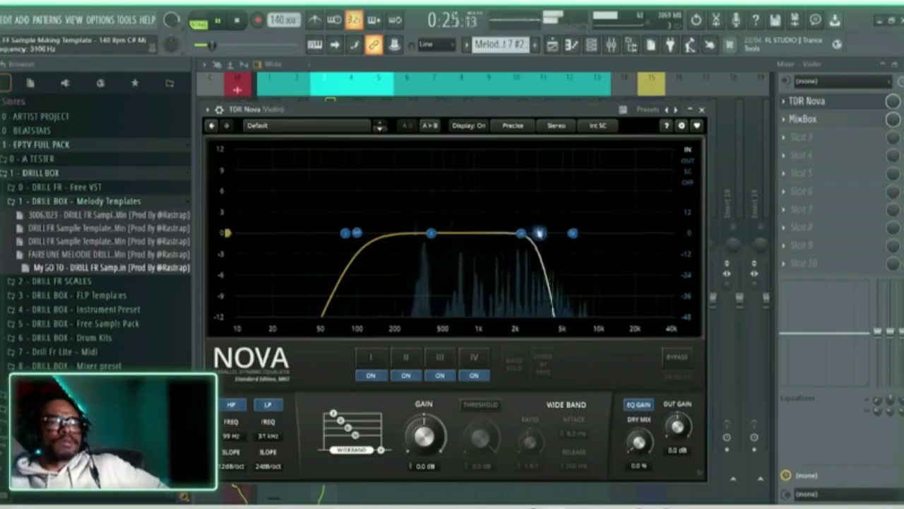
scroll(539, 233, down, 1)
scroll(539, 233, up, 1)
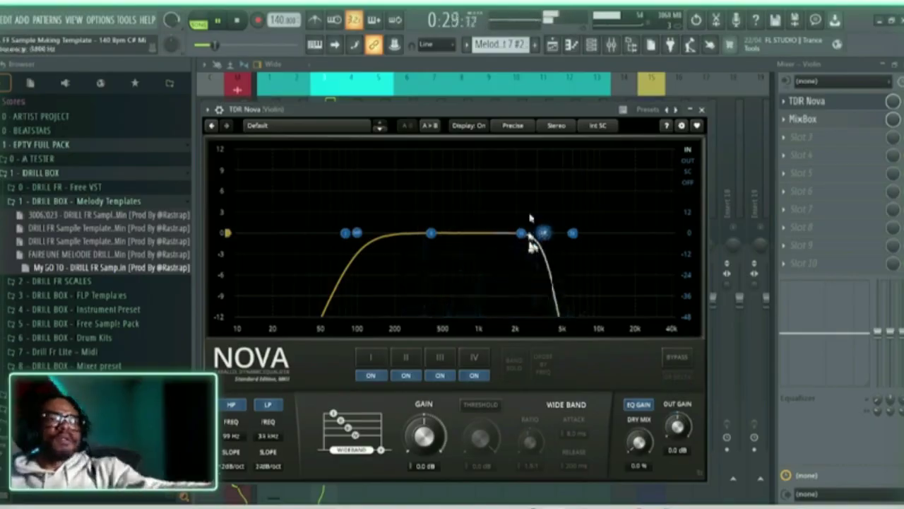
Play the arrangement in the playlist around the start of Verse 1 and listen to the transition.
click(552, 45)
click(494, 91)
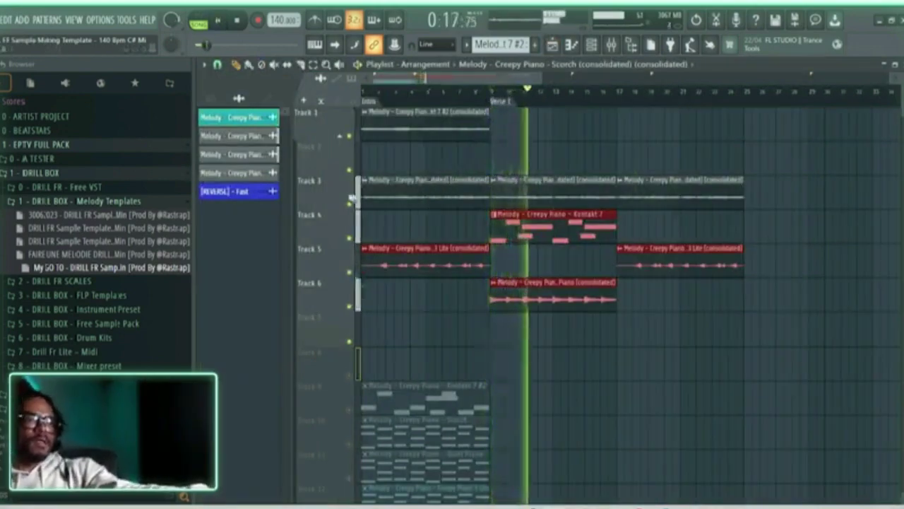
click(469, 97)
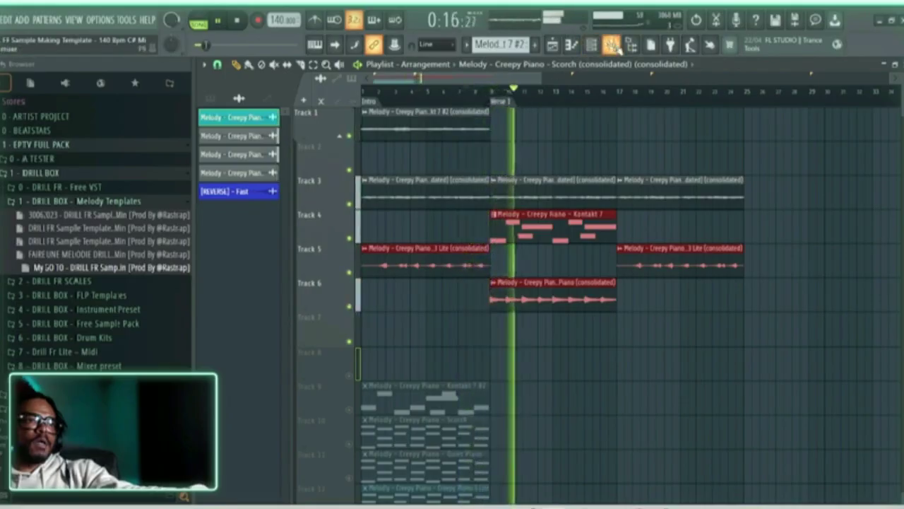
click(614, 45)
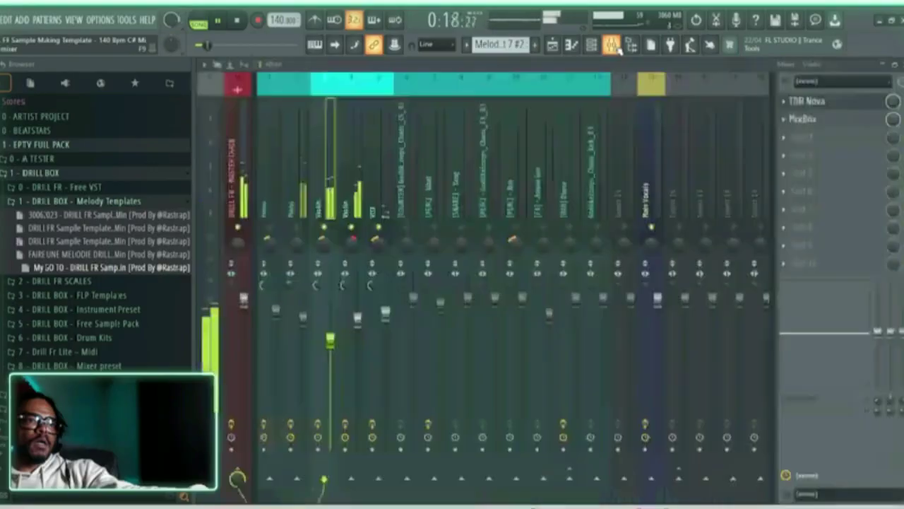
click(613, 46)
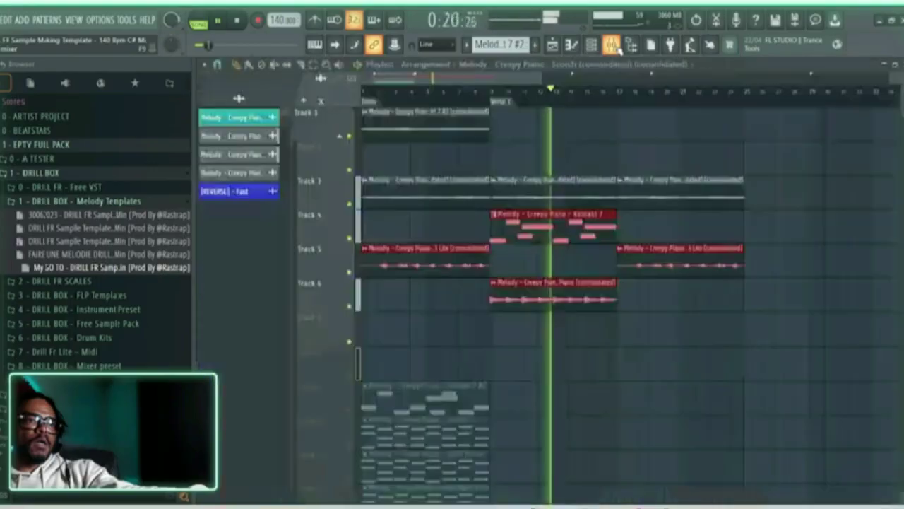
click(491, 101)
scroll(489, 101, up, 3)
click(488, 101)
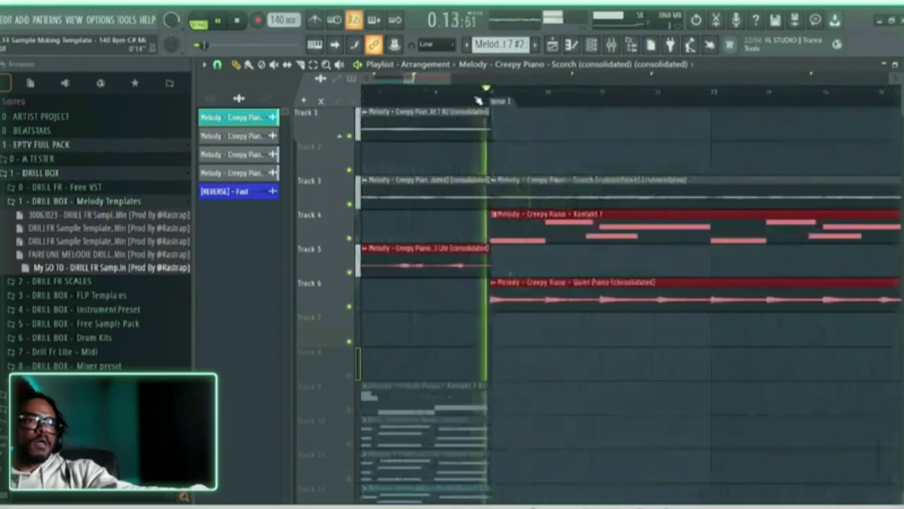
scroll(479, 101, up, 2)
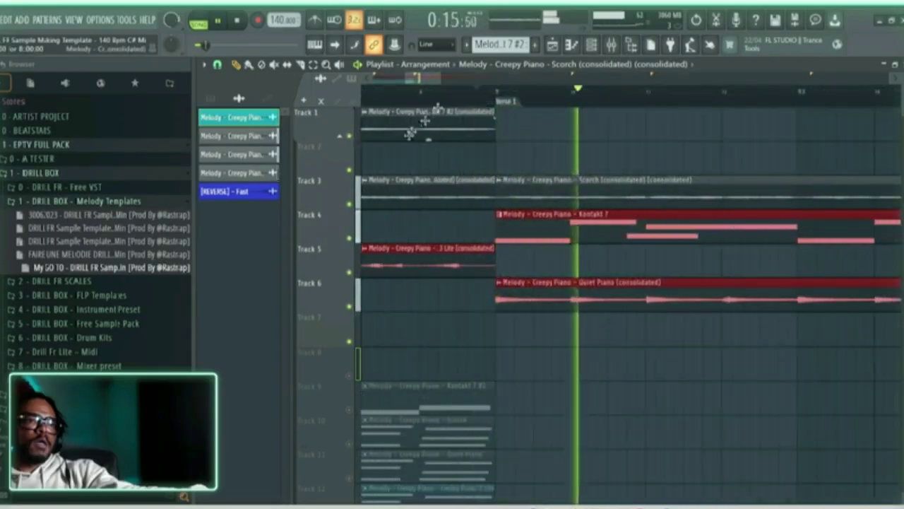
Mute playlist track 3 and listen to Verse 1 without it.
click(348, 203)
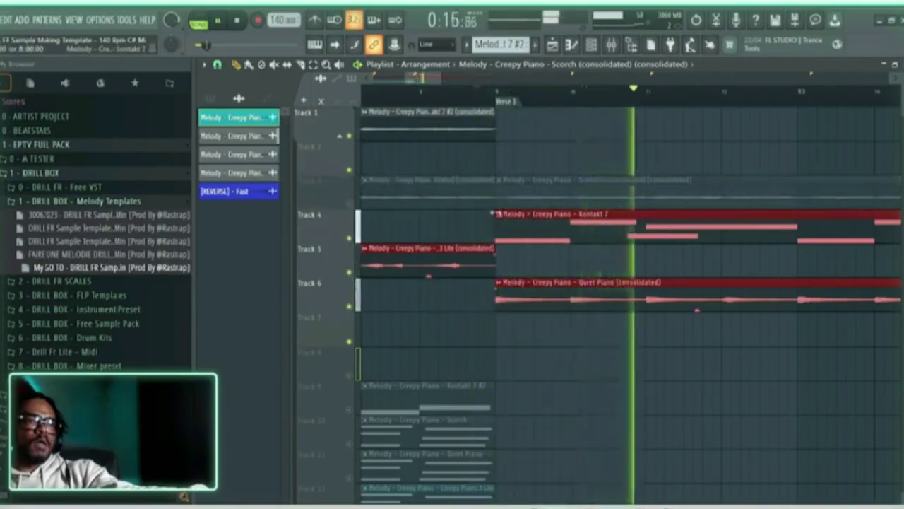
scroll(525, 97, down, 2)
scroll(524, 98, down, 4)
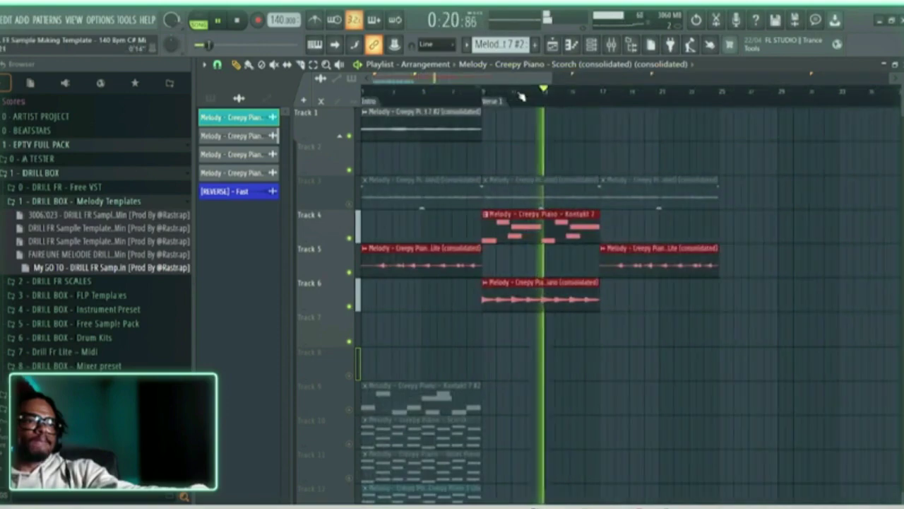
scroll(520, 96, up, 4)
scroll(521, 97, up, 2)
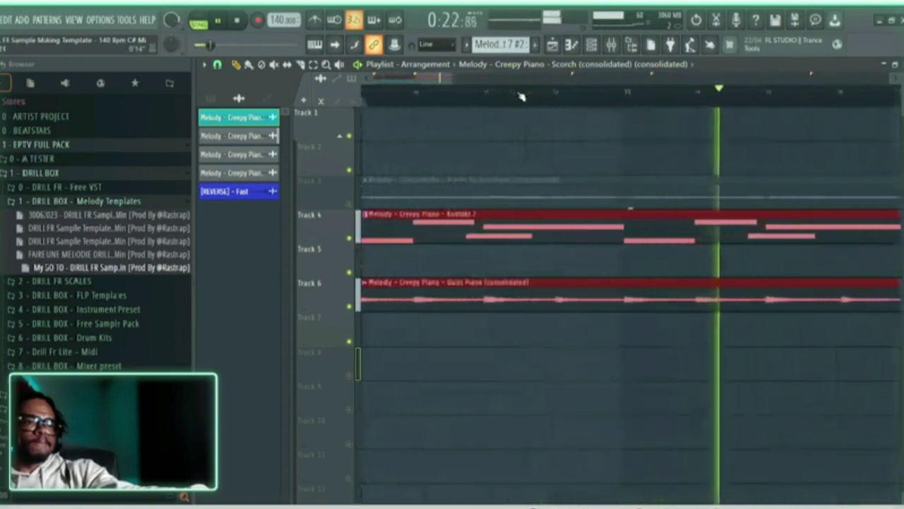
Open the Kontakt 7 pattern from playlist track 4 in the piano roll and play its melody.
scroll(521, 97, down, 4)
double_click(527, 220)
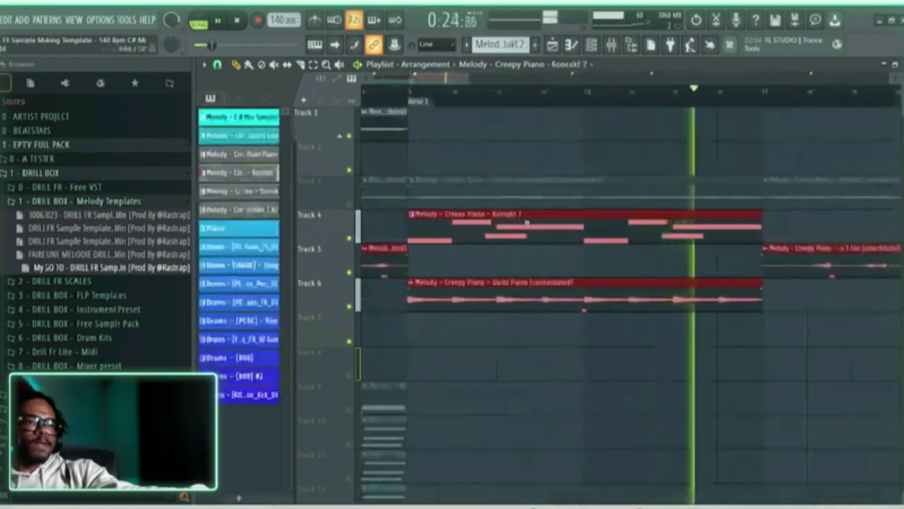
key(space)
scroll(467, 120, up, 3)
scroll(475, 105, down, 2)
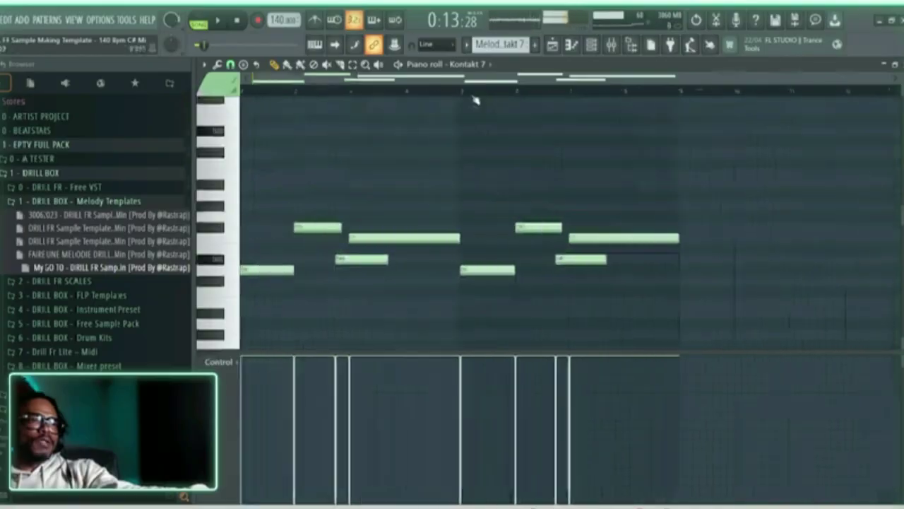
key(space)
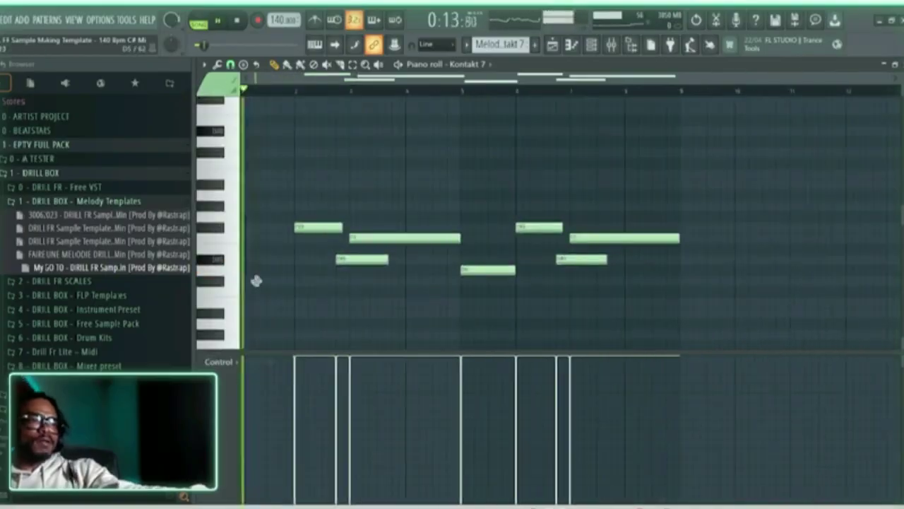
Restore the melody's first note, lower its velocity slightly and audition the pattern.
click(252, 270)
key(space)
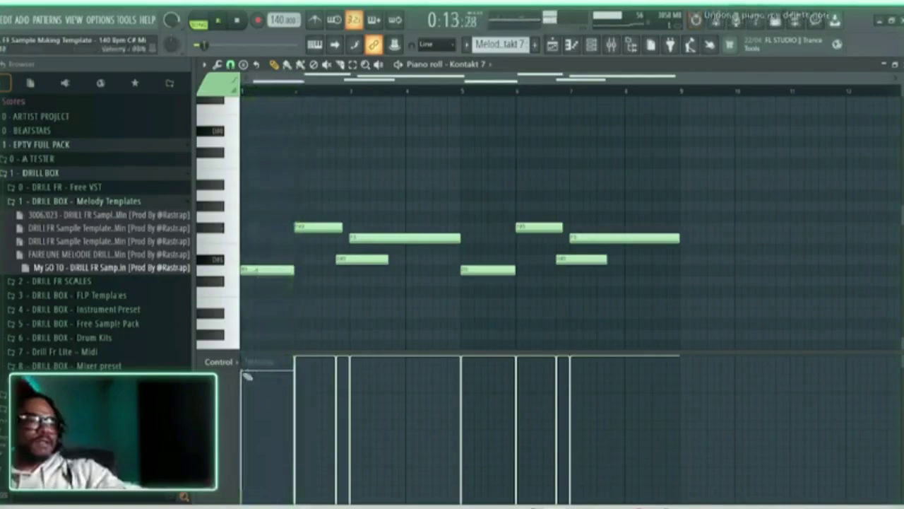
key(space)
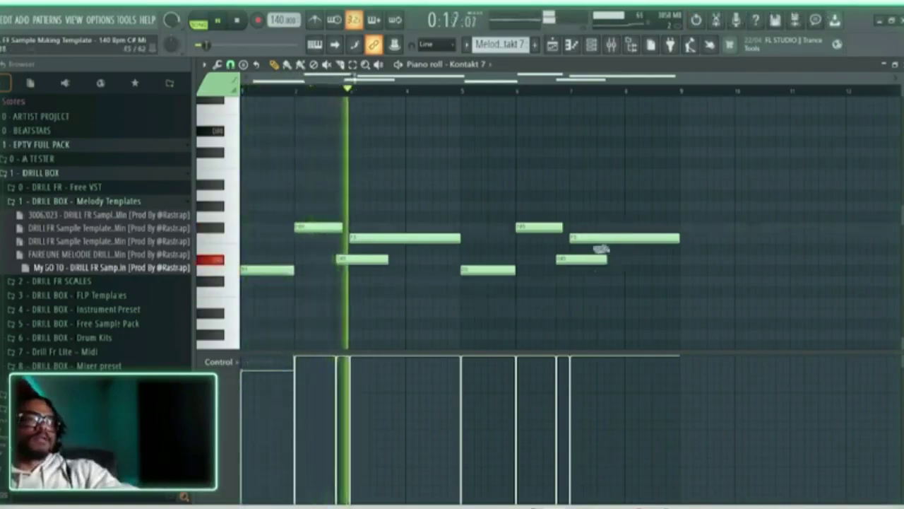
key(space)
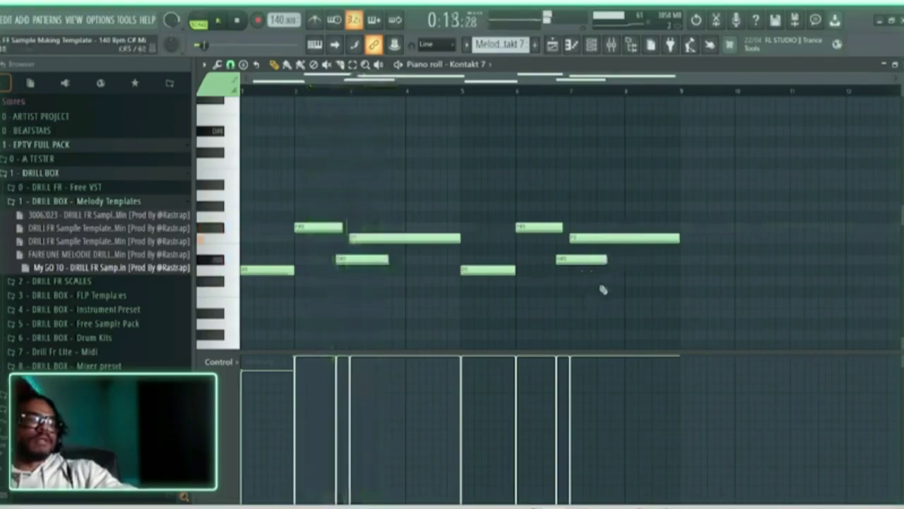
Select all notes of the Kontakt 7 melody and randomize their velocity levels, auditioning the variation before accepting it.
key(ctrl+a)
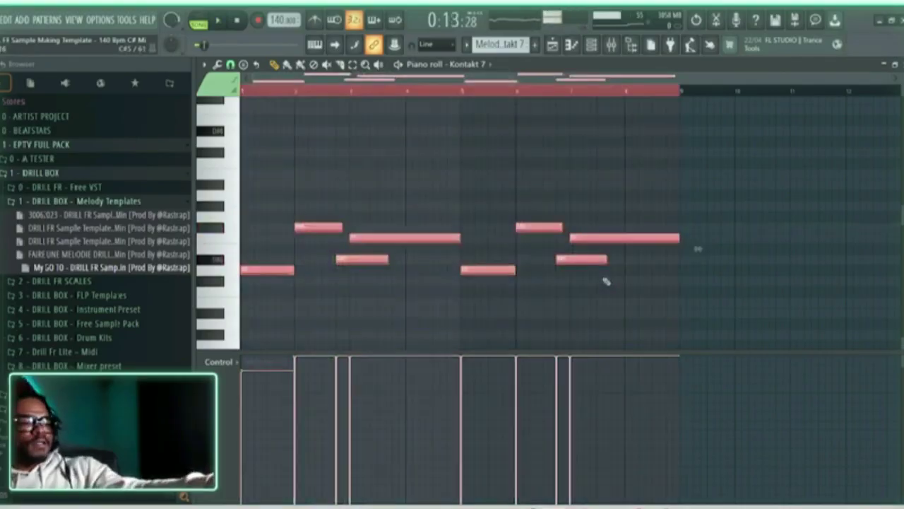
key(alt+r)
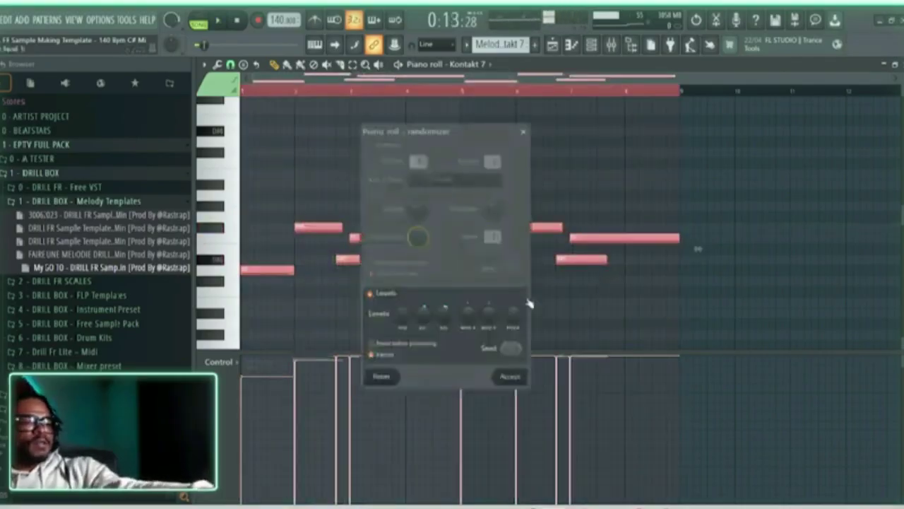
drag(456, 133, 661, 54)
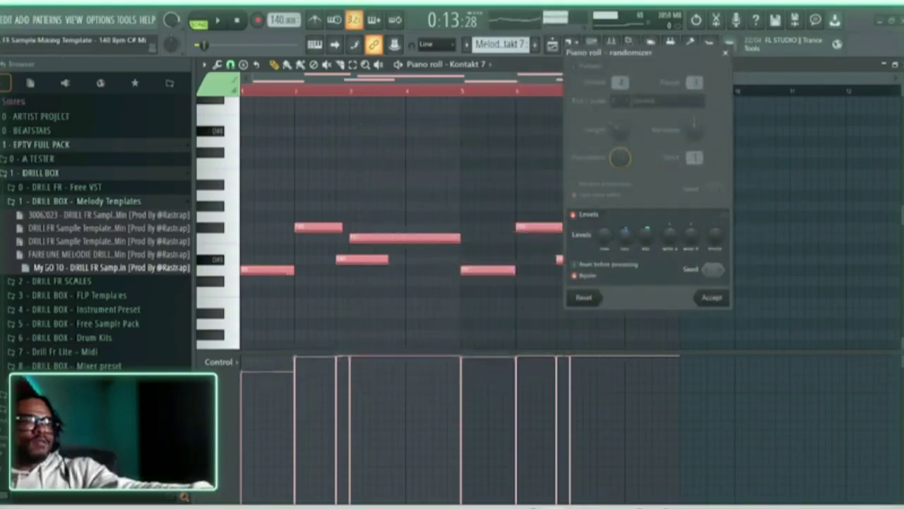
drag(627, 240, 635, 216)
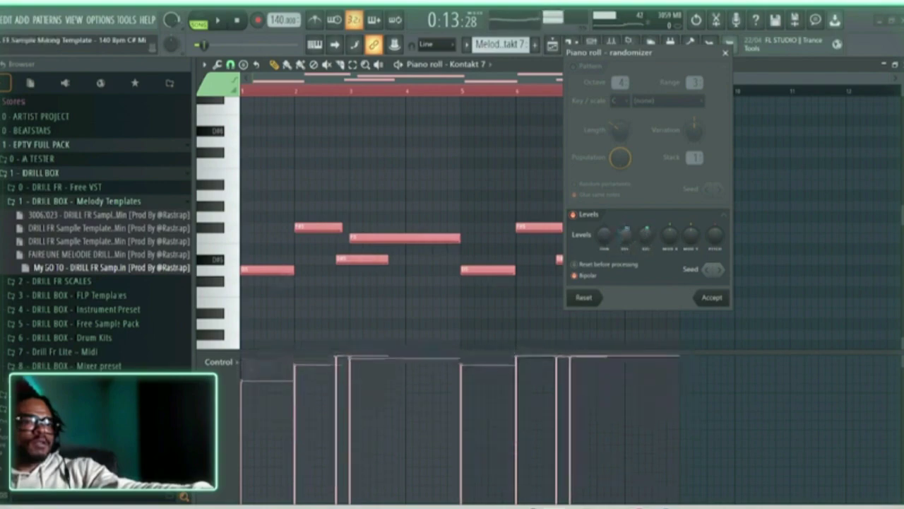
key(space)
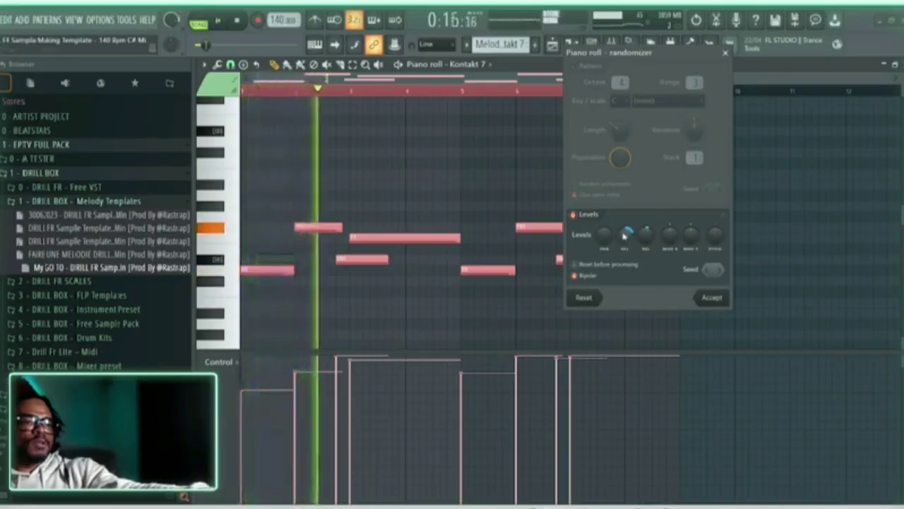
click(704, 299)
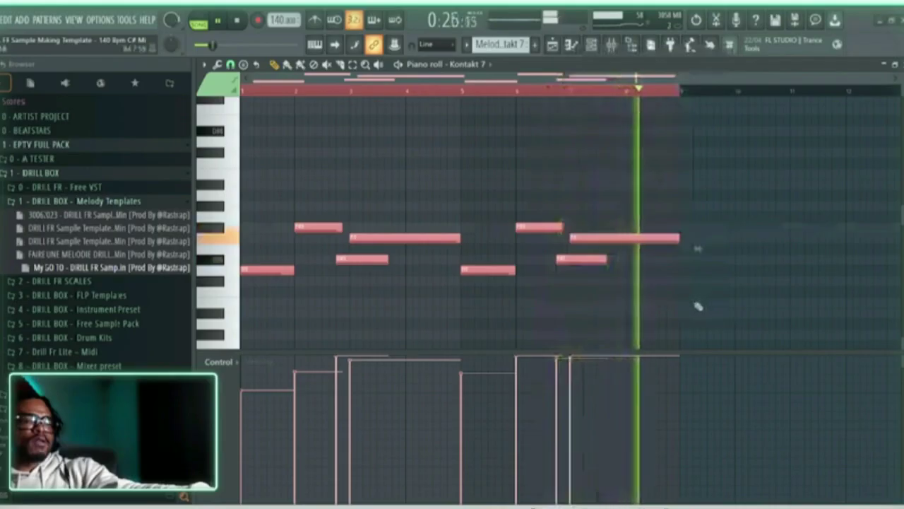
Return to the playlist and replay Verse 1 with the edited Kontakt 7 melody.
key(space)
click(553, 46)
key(space)
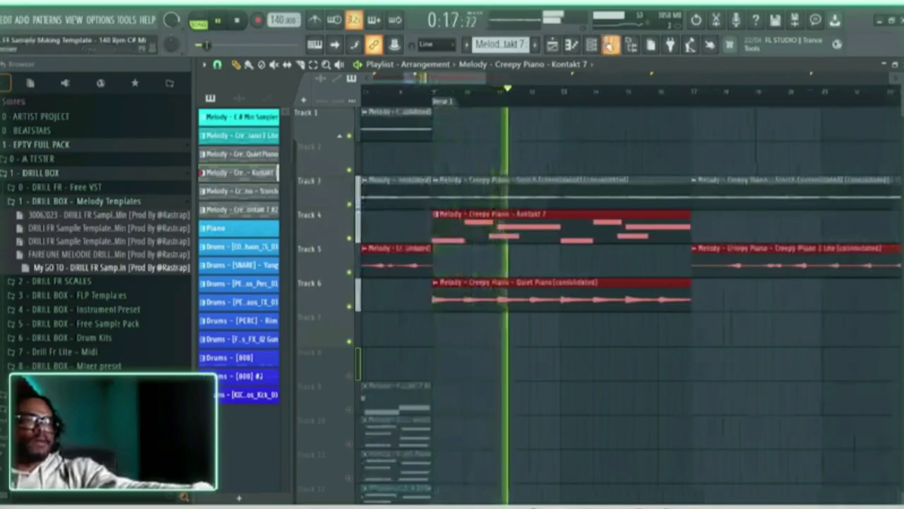
On the fourth mixer track, Violin, compare TDR Nova with the low-pass off, and set the low-pass to 3.3 kHz.
key(F9)
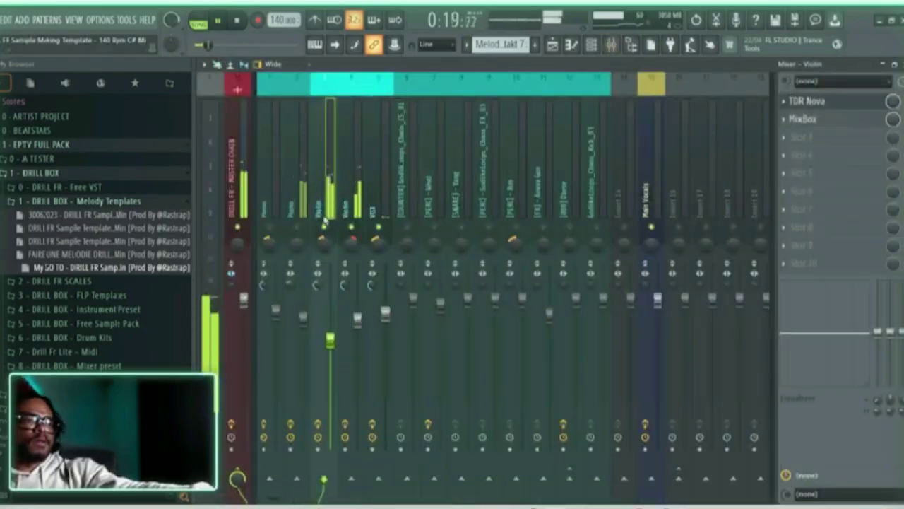
click(361, 201)
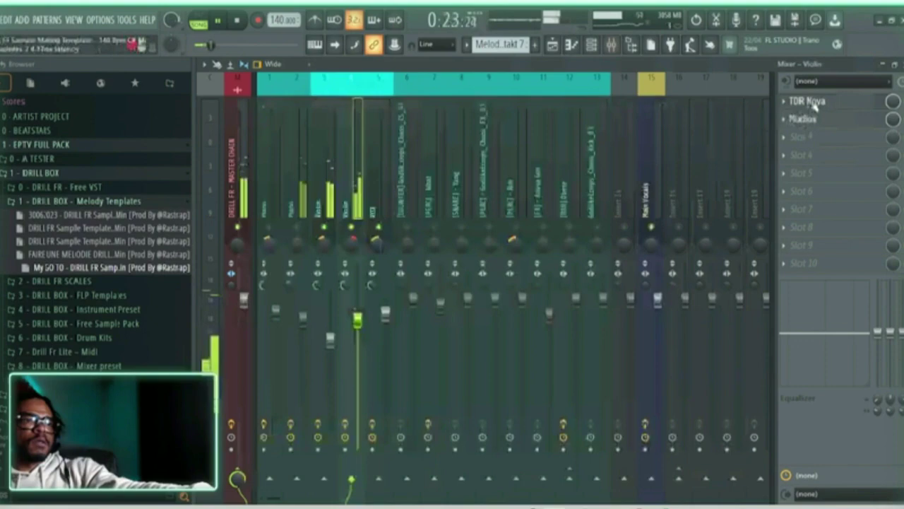
click(813, 103)
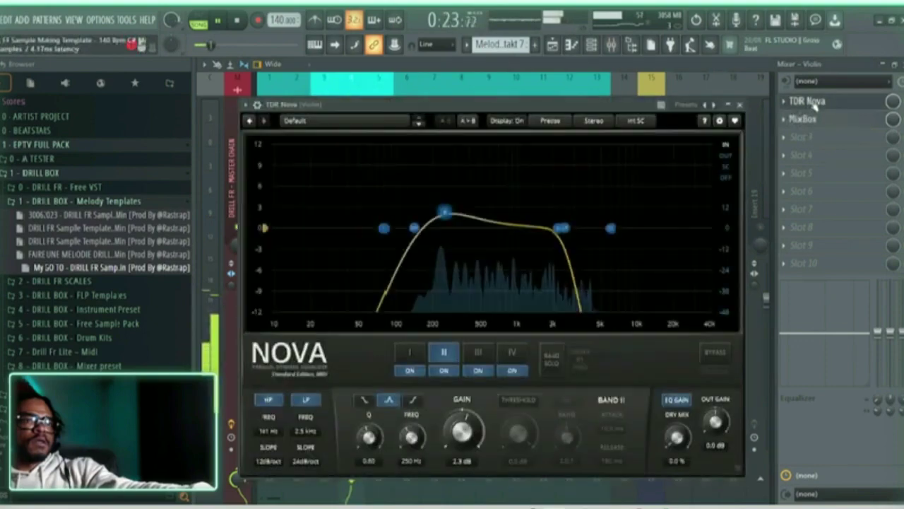
mouse_move(563, 229)
mouse_down()
mouse_move(579, 232)
mouse_move(571, 233)
mouse_up()
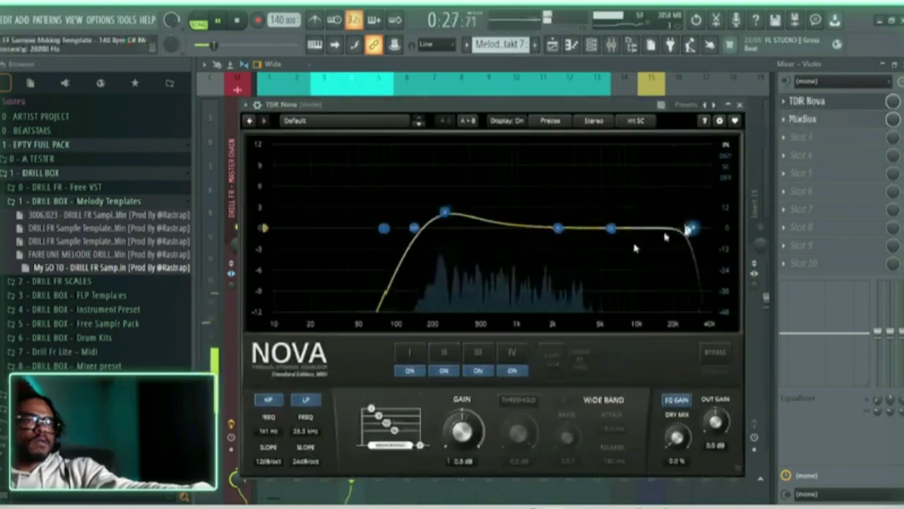
click(304, 399)
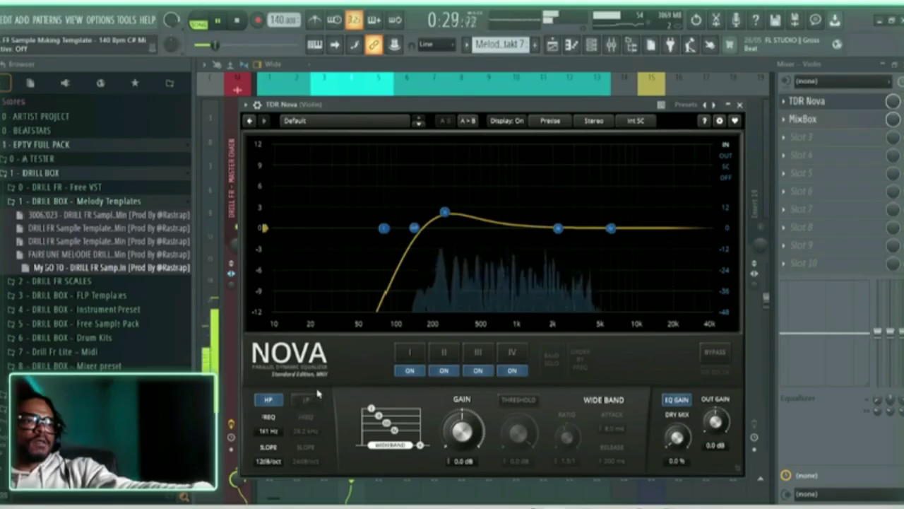
key(ctrl+z)
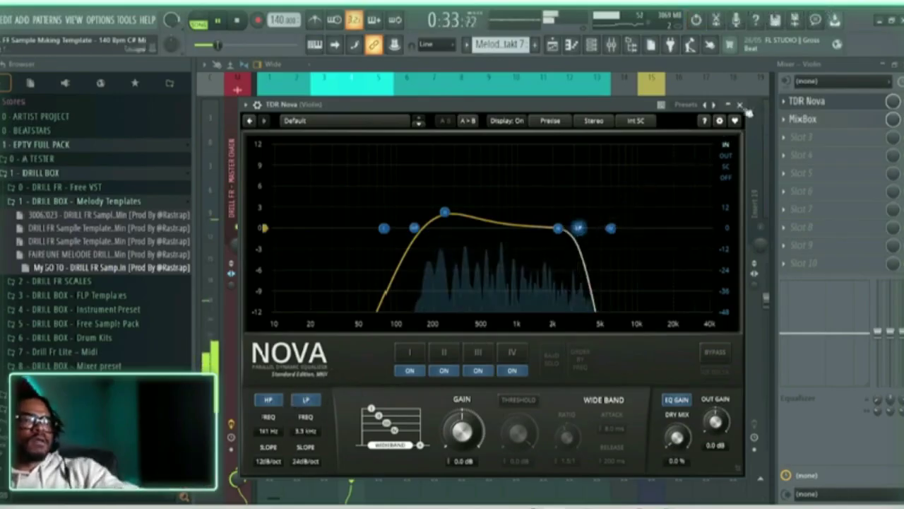
click(740, 105)
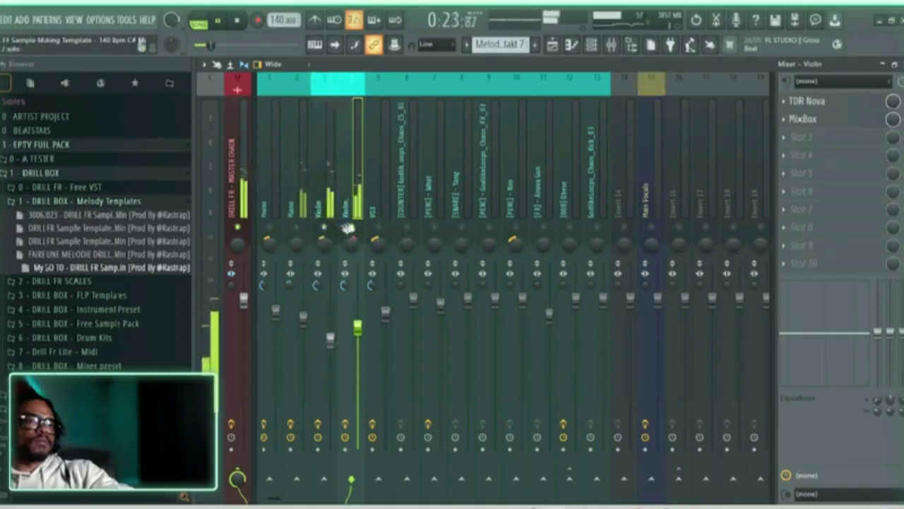
On the second mixer track, Piano, raise TDR Nova's high-pass to about 300 Hz and raise the track fader slightly.
click(305, 212)
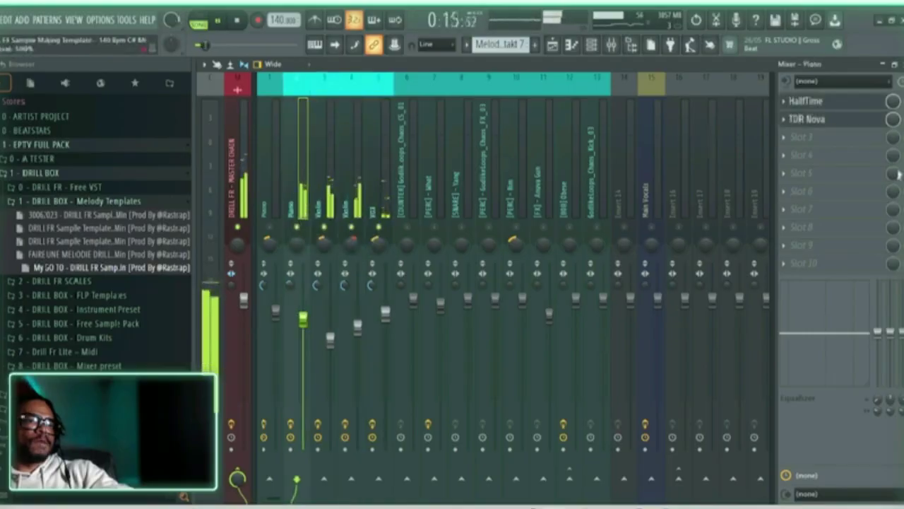
click(831, 122)
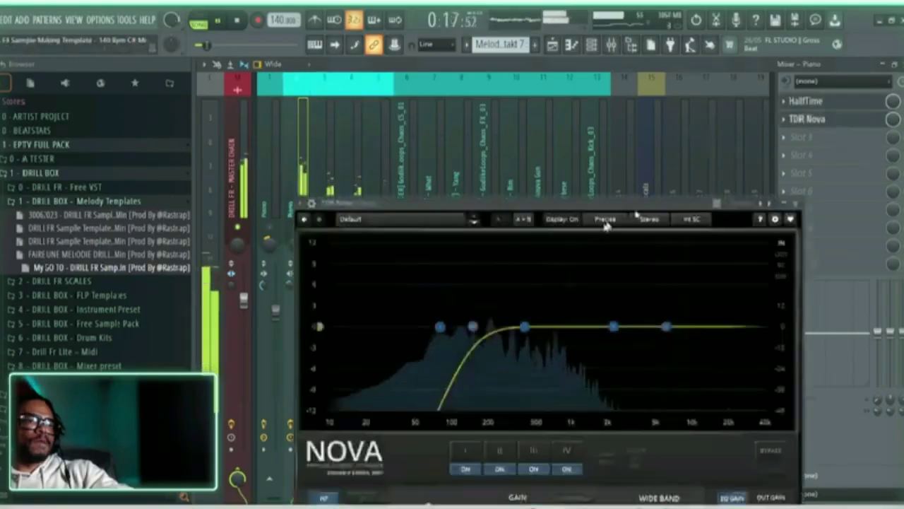
scroll(472, 330, up, 2)
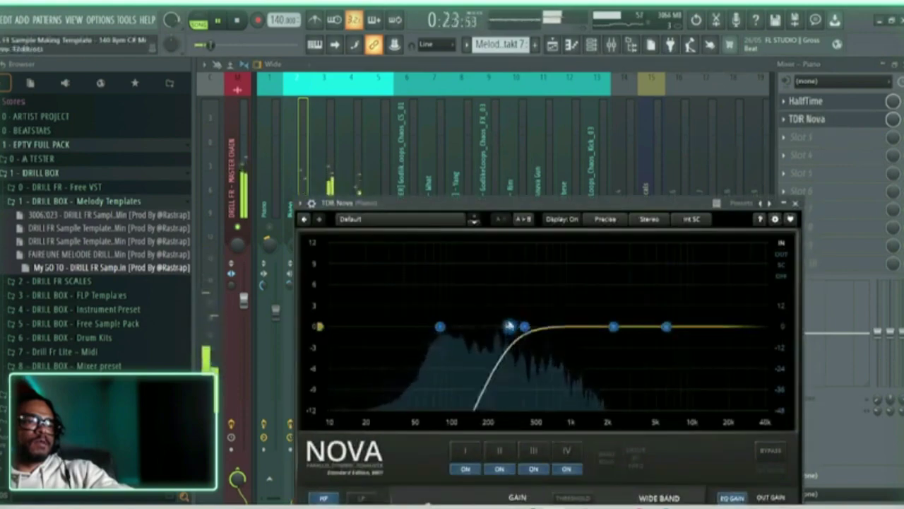
click(298, 133)
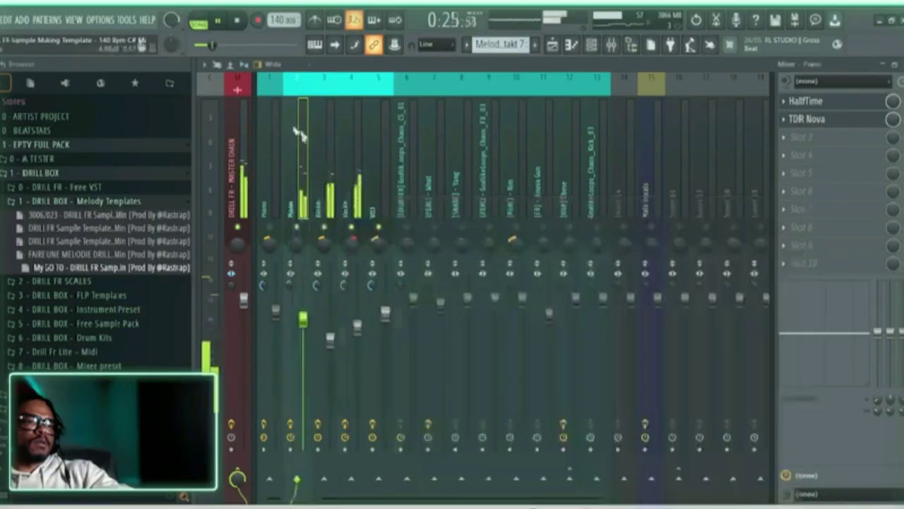
right_click(303, 312)
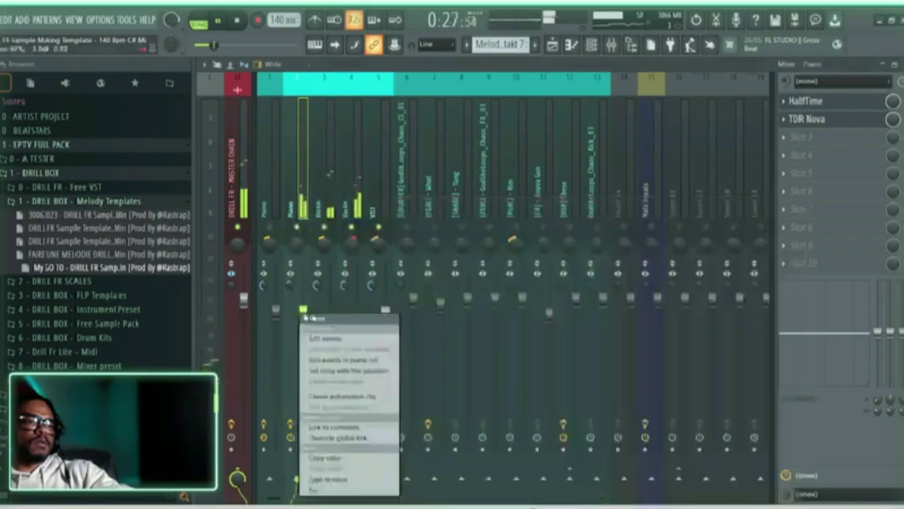
click(315, 321)
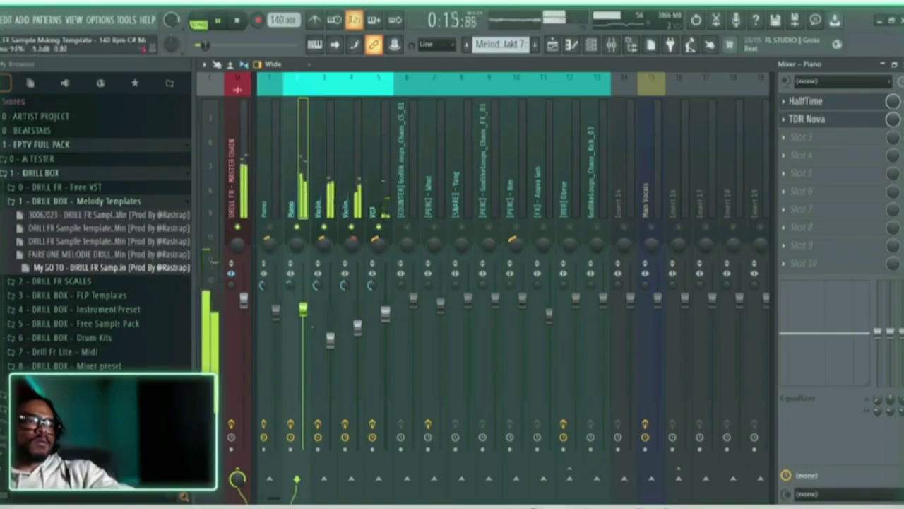
Look over the channel rack, return to the mixer and show the effect chain of the Main Vocals track.
click(594, 45)
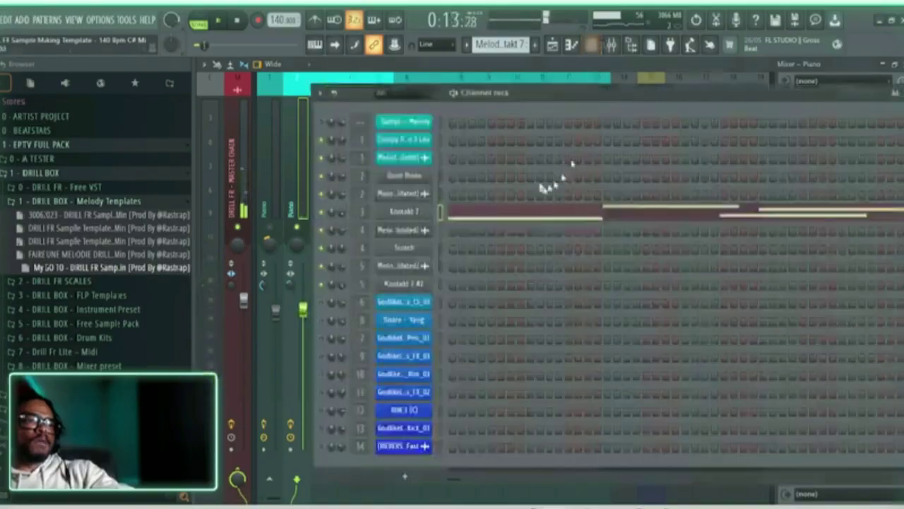
click(612, 44)
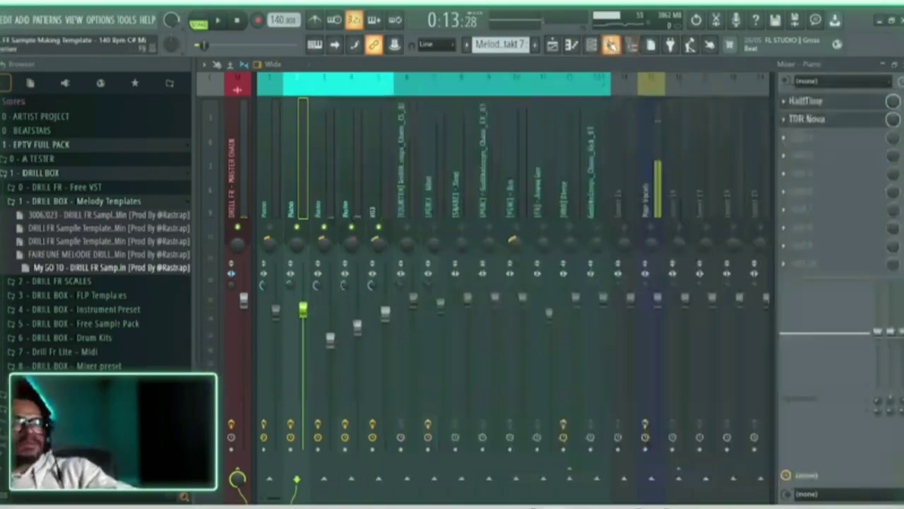
click(662, 198)
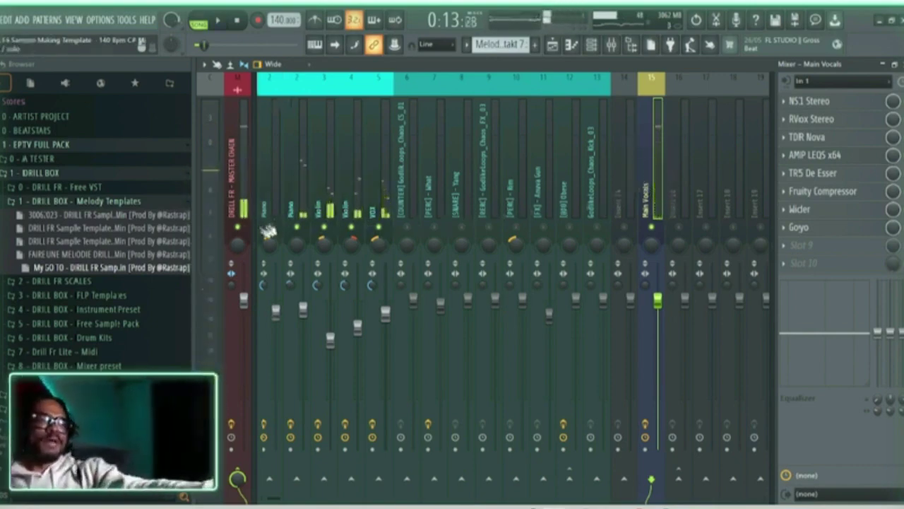
Return to the playlist and audition the arrangement from Verse 1 through the section starting at bar 17.
click(573, 46)
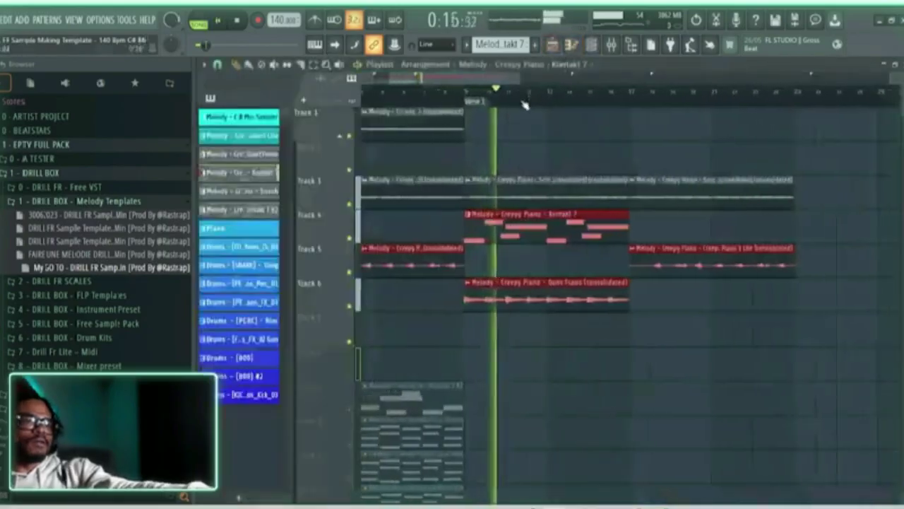
scroll(525, 105, down, 2)
click(604, 104)
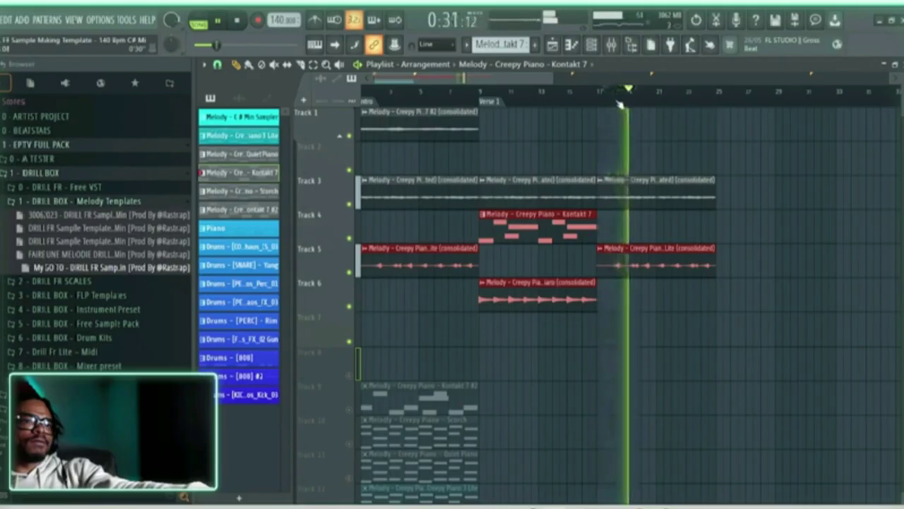
scroll(619, 105, down, 1)
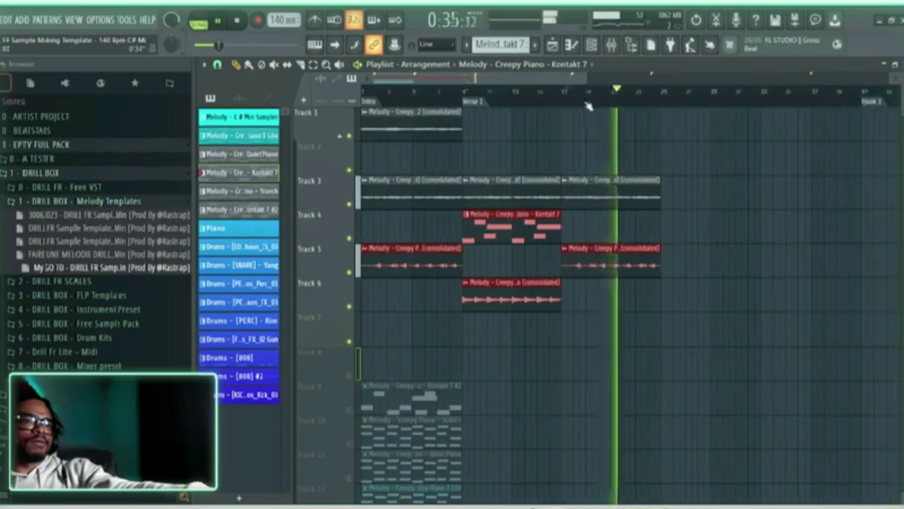
scroll(586, 105, down, 4)
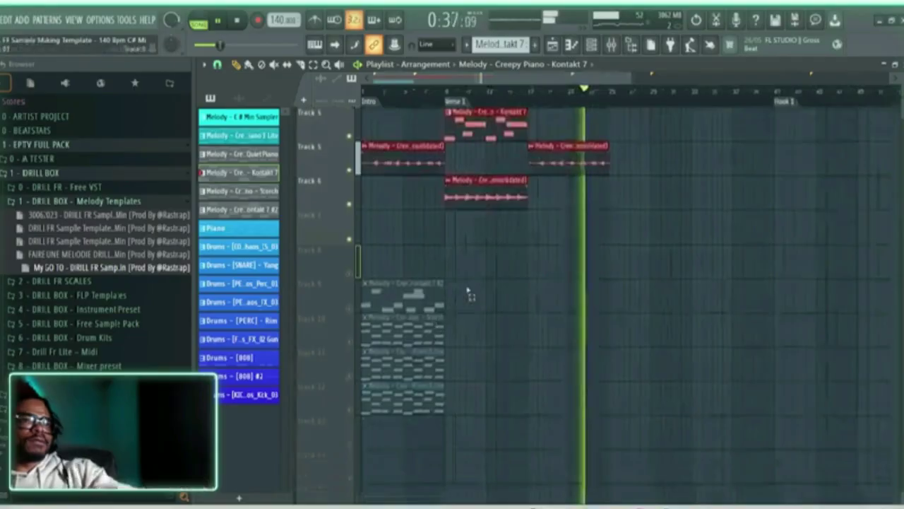
Select the four muted Creepy Piano pattern clips and move them up so they start on Track 8.
drag(467, 291, 368, 417)
drag(385, 305, 387, 235)
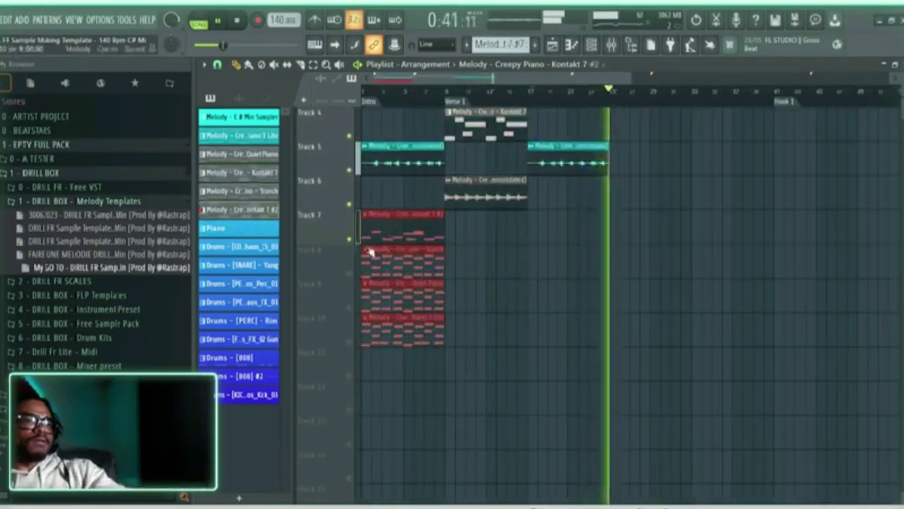
key(space)
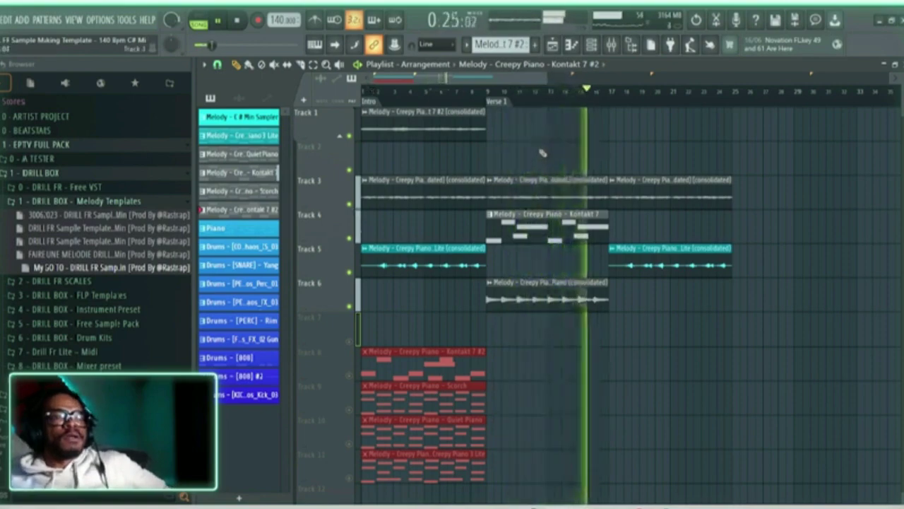
Stop playback and move the Track 3 and Track 5 clips of the last section to bar 25.
scroll(539, 103, down, 2)
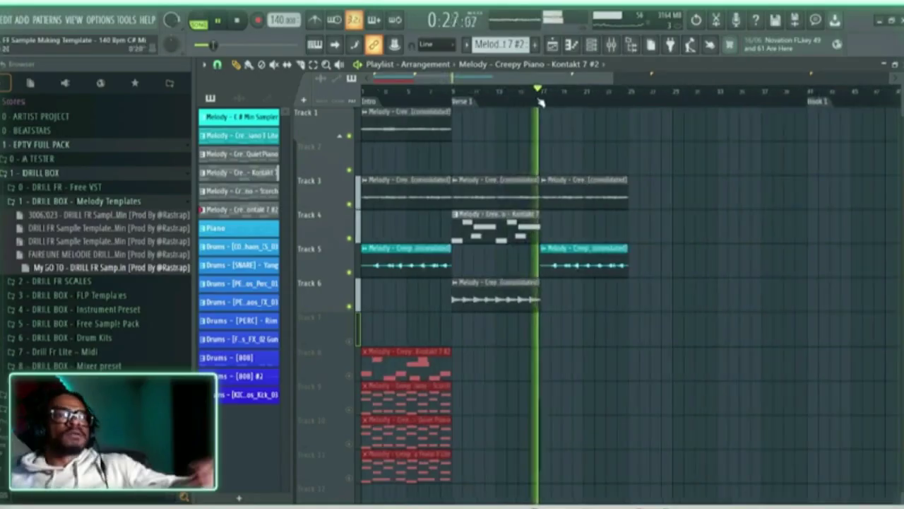
key(space)
drag(596, 143, 596, 274)
drag(588, 195, 678, 201)
Duplicate the Verse 1 clips to bar 17 and delete the first Kontakt 7 pattern clip at bar 9.
mouse_move(543, 142)
mouse_down()
mouse_move(476, 303)
mouse_move(500, 164)
mouse_move(466, 308)
mouse_up()
key(ctrl+b)
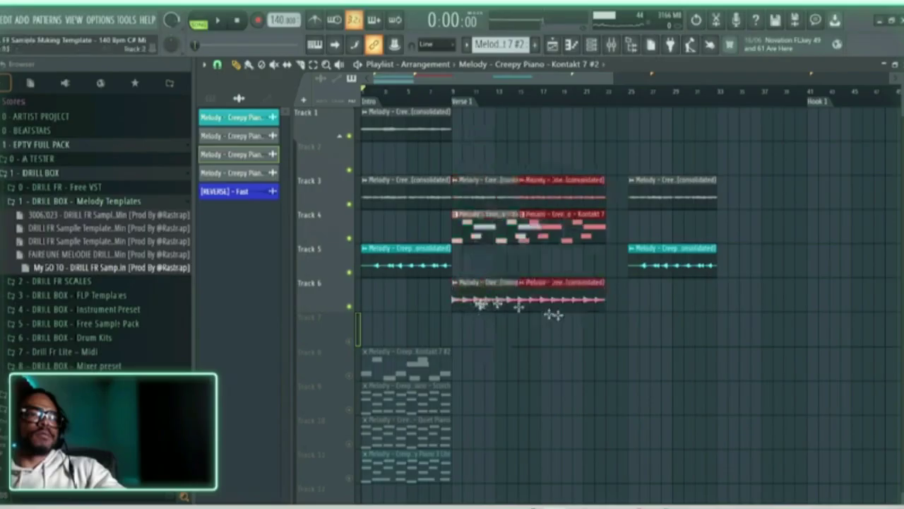
right_click(523, 240)
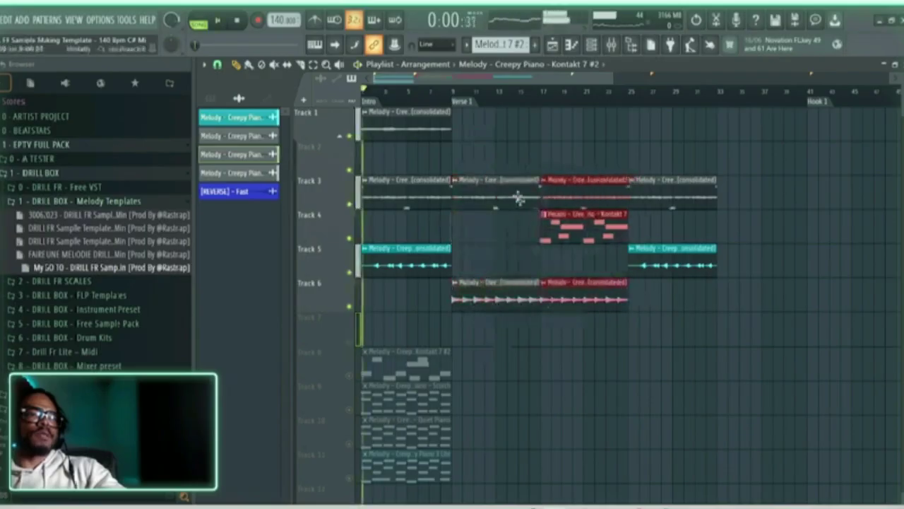
Play from Verse 1 and place another Kontakt 7 #2 consolidated audio clip on Track 1 at bar 9.
click(447, 95)
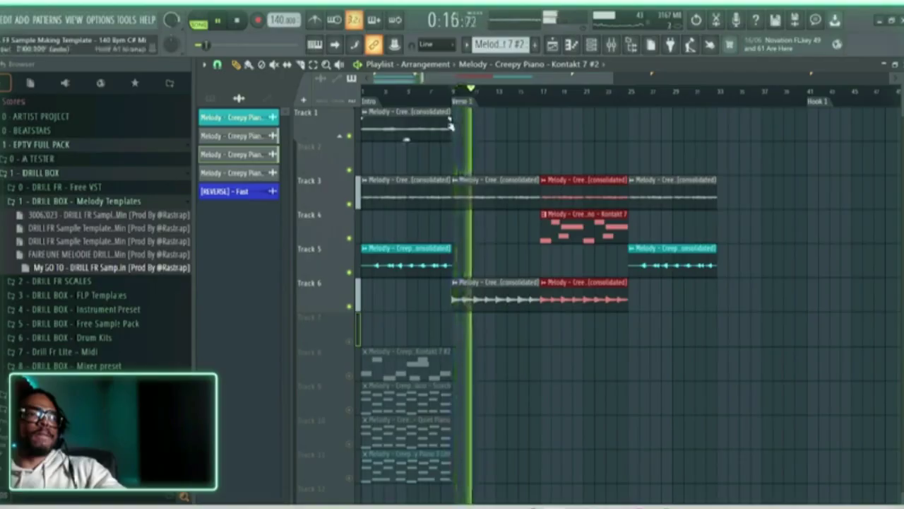
click(454, 124)
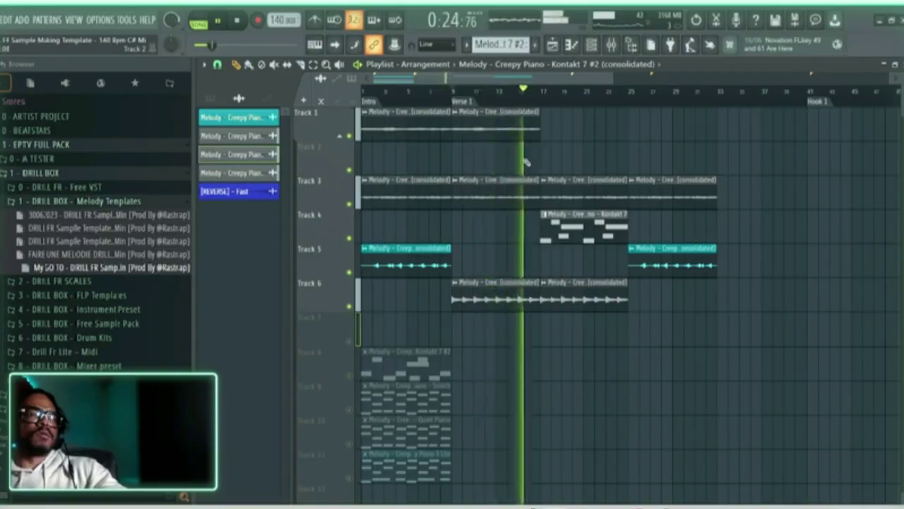
key(space)
Examine the pitch and reverse settings of the Verse 1 Kontakt 7 #2 audio clip during playback, and close them.
double_click(494, 127)
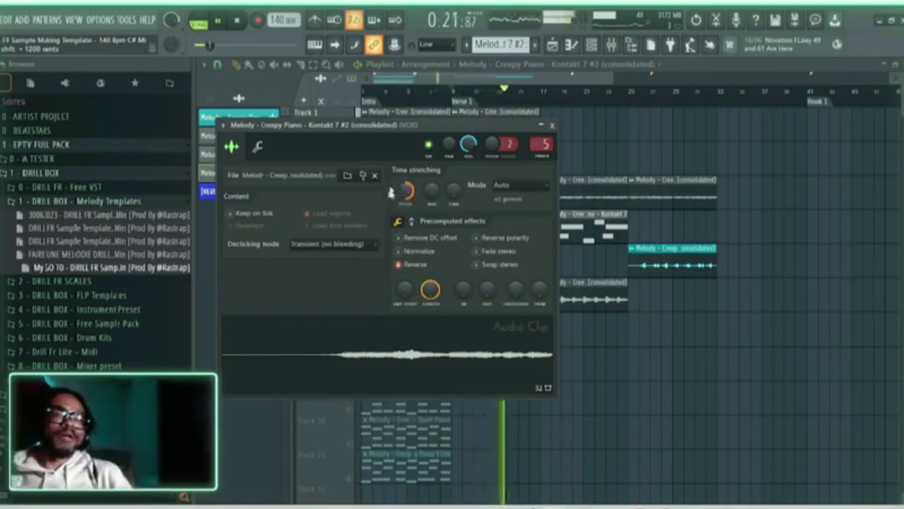
click(554, 125)
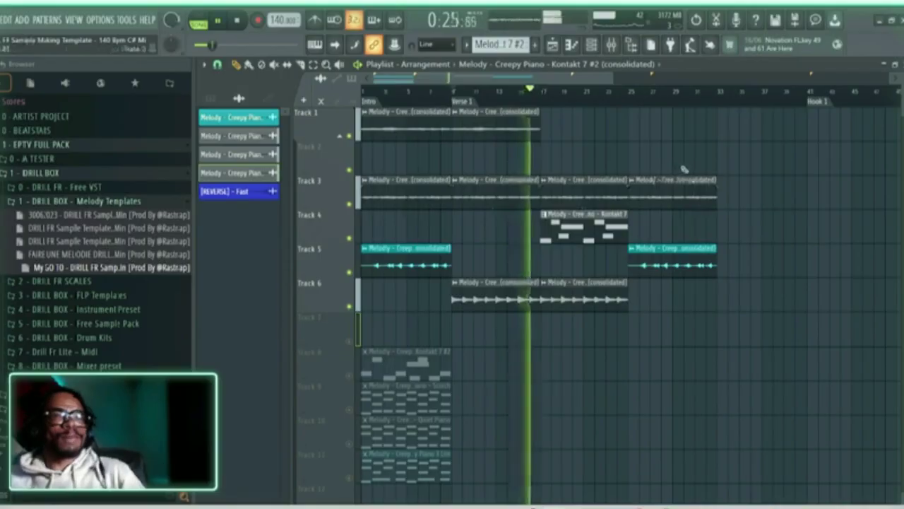
key(space)
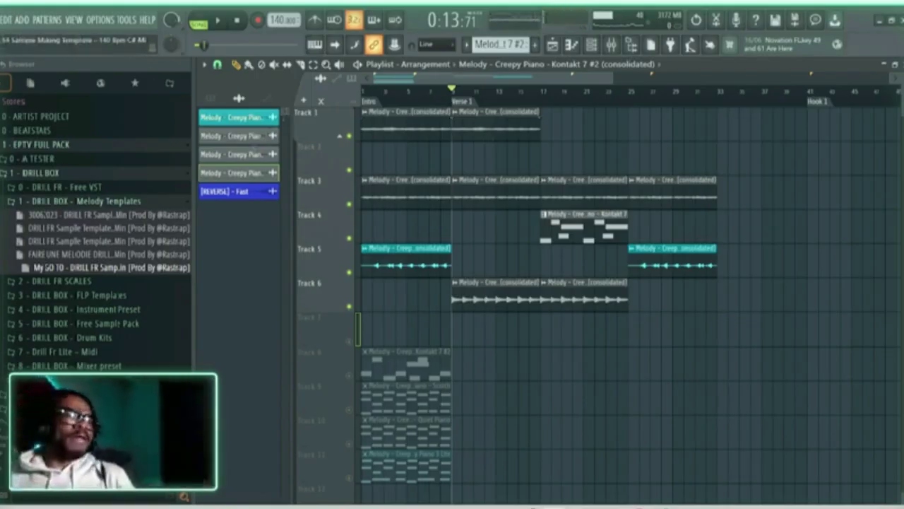
click(1, 20)
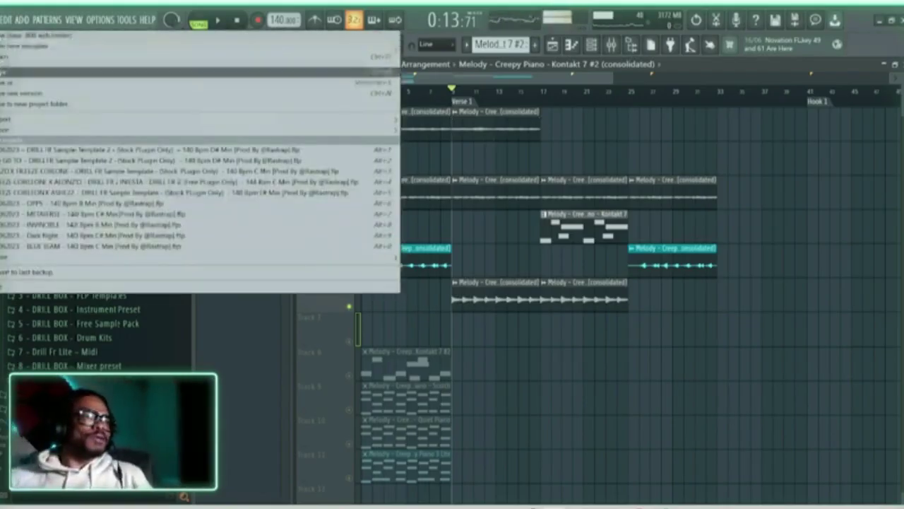
click(453, 84)
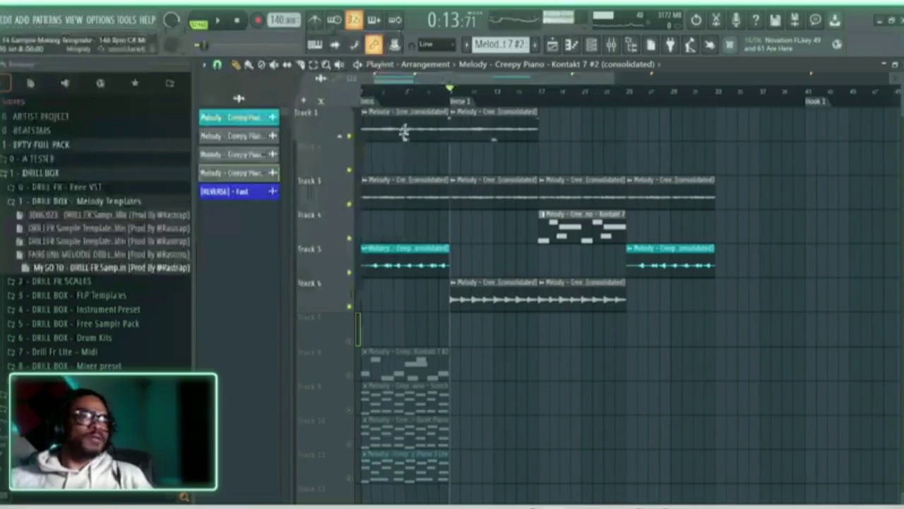
Try making the Track 1 intro clip unique and moving it to Track 2, check its settings, and undo both changes.
click(365, 113)
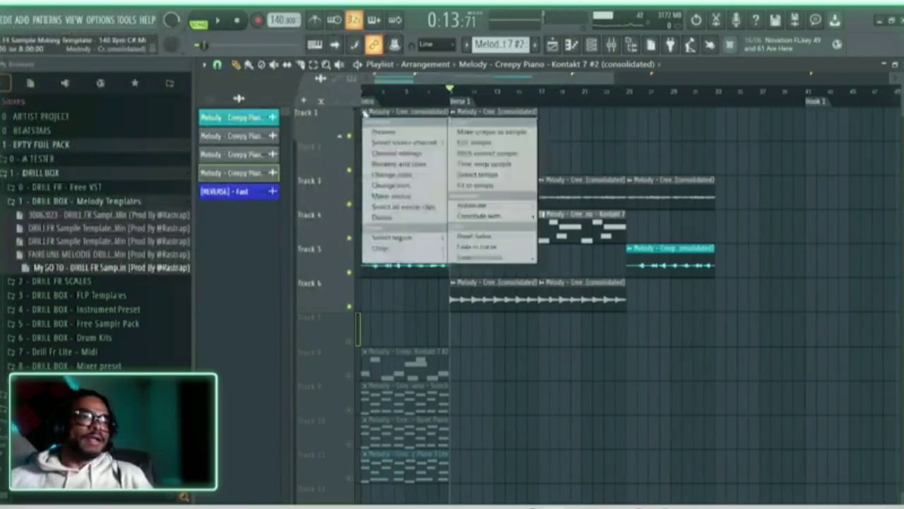
click(395, 207)
drag(393, 132, 390, 165)
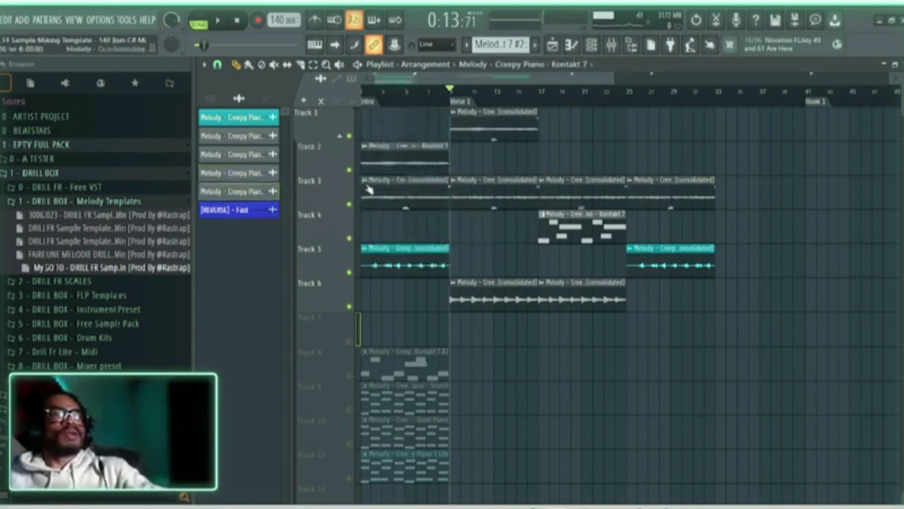
double_click(378, 161)
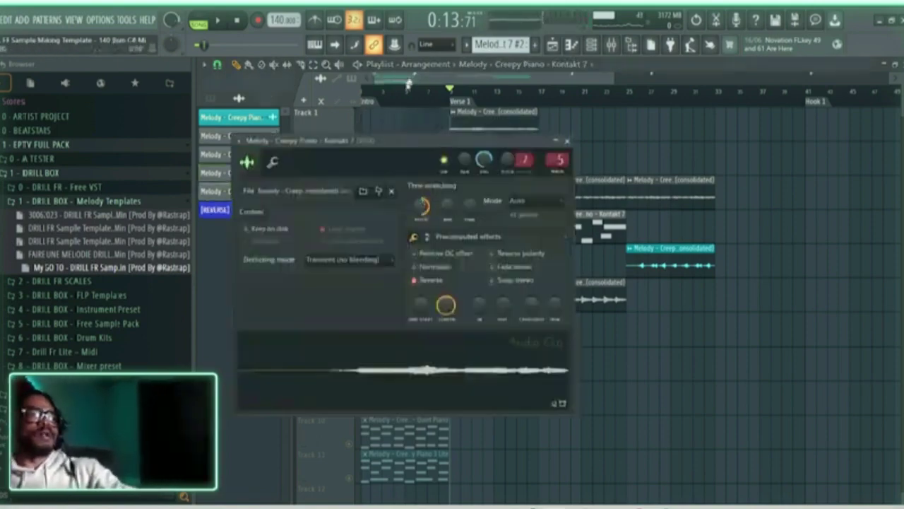
key(Escape)
key(ctrl+z)
key(ctrl+z)
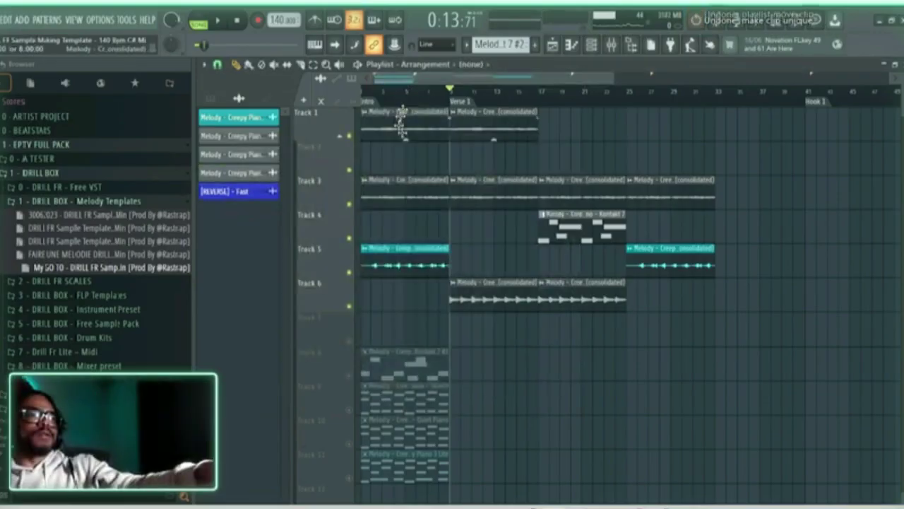
Move the muted Kontakt 7 #2 pattern clip to the intro on Track 2 and delete the Track 1 intro audio clip.
drag(399, 367, 408, 94)
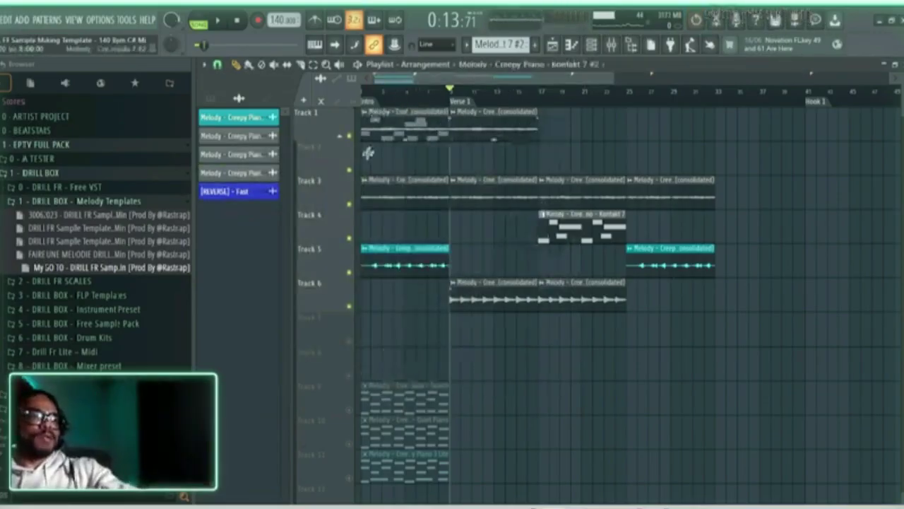
drag(368, 153, 370, 156)
right_click(417, 126)
Unmute all clips on Track 2 and audition the intro with the Kontakt 7 #2 pattern into Verse 1.
key(space)
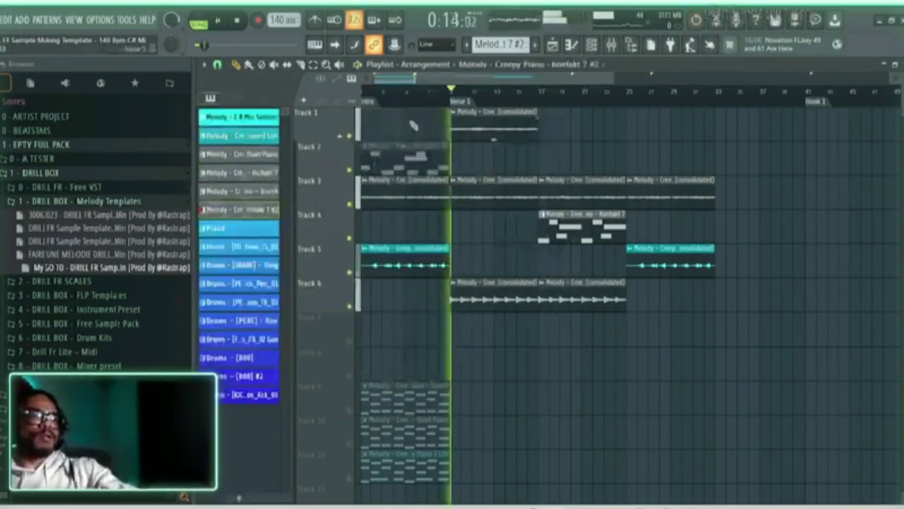
right_click(344, 165)
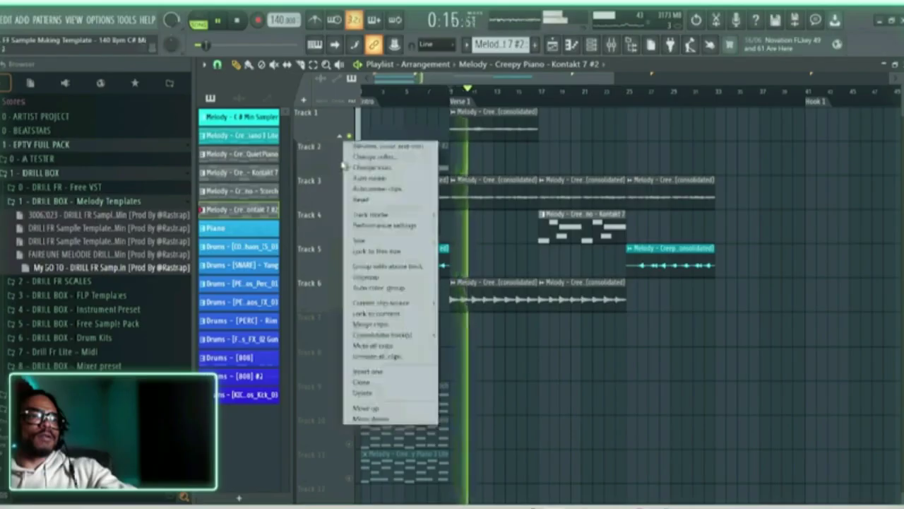
click(375, 356)
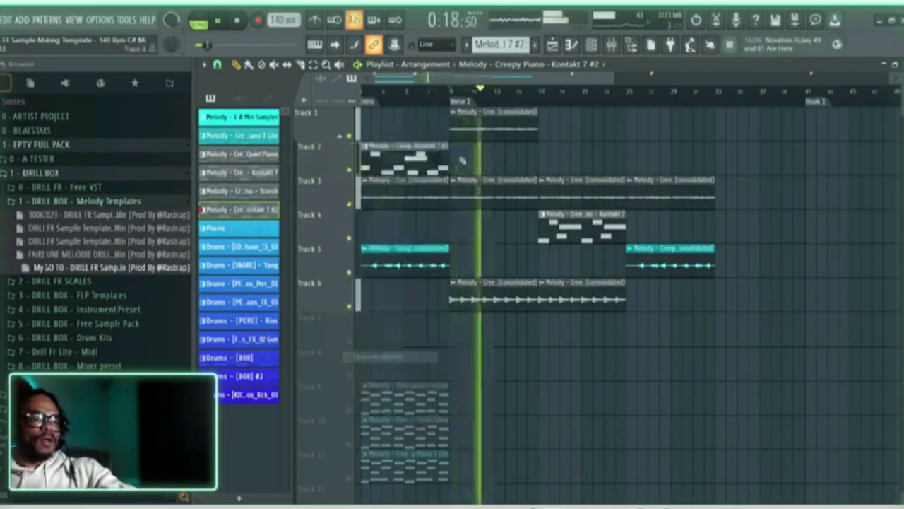
key(space)
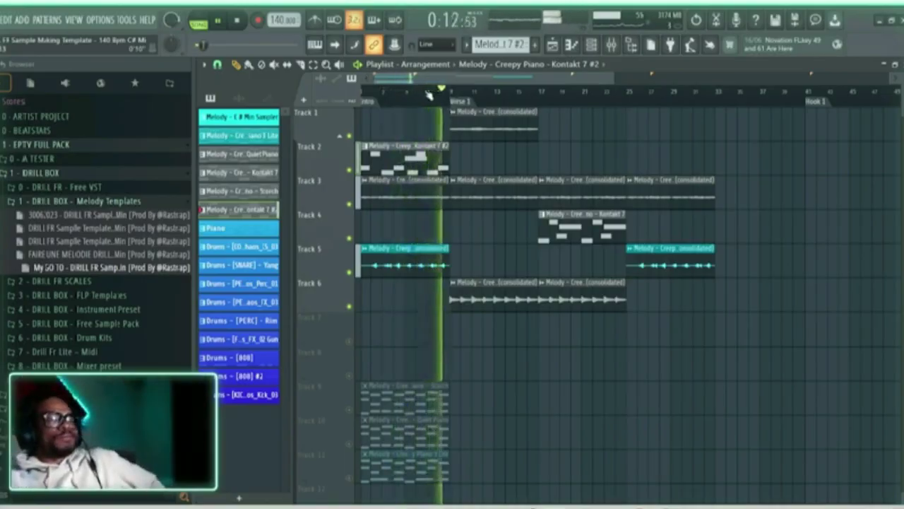
mouse_move(607, 506)
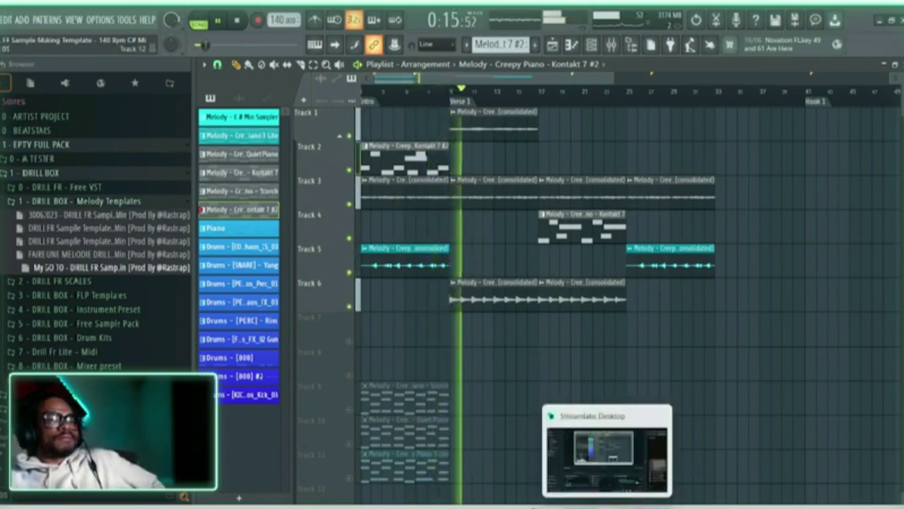
Audition the arrangement from Verse 1 to its end, collapsing the Melody Templates folder in the browser, and stop playback.
click(634, 492)
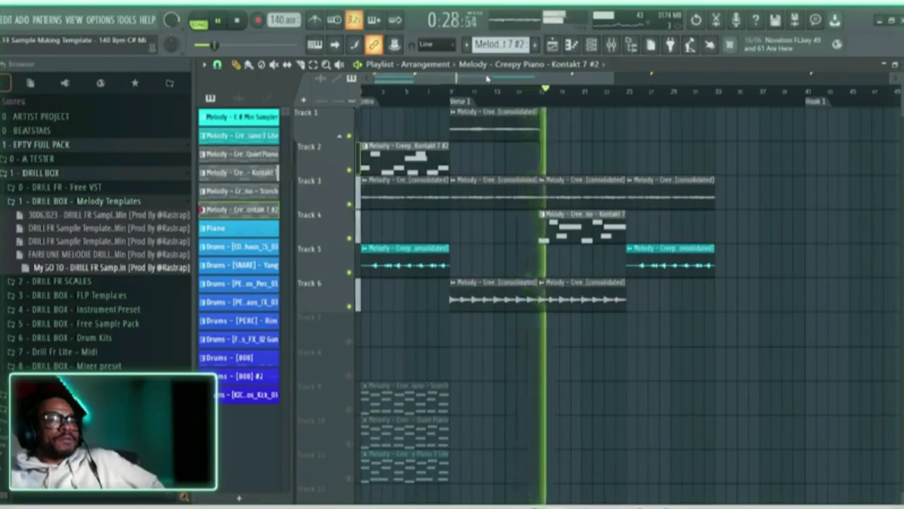
click(74, 202)
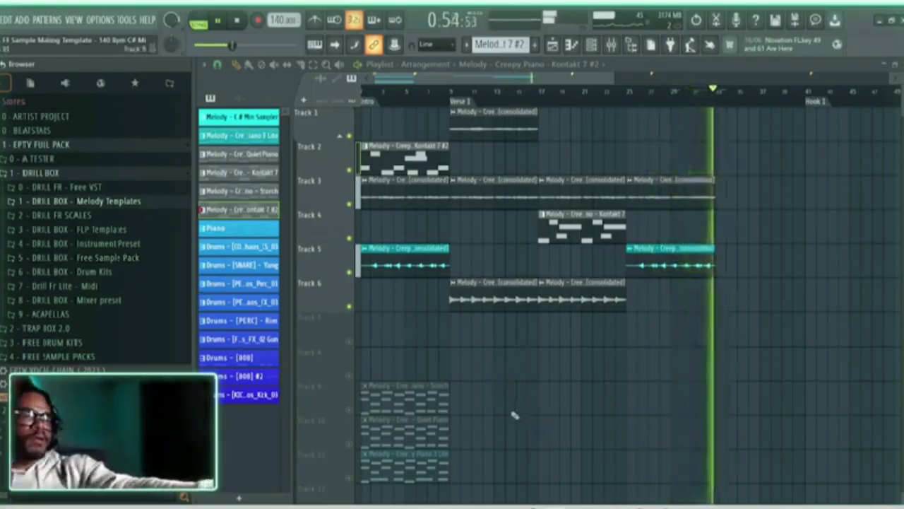
key(space)
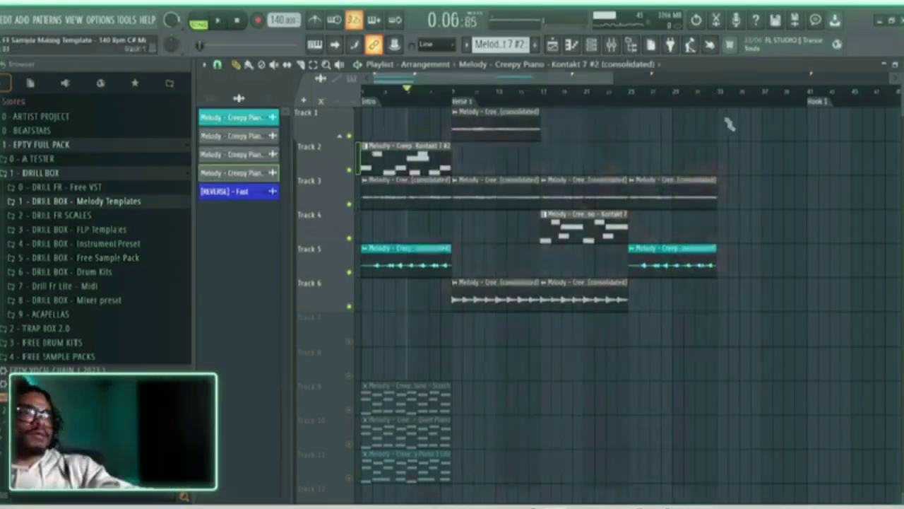
Consolidate all unmuted melody clips from bar 1 to bar 33 into one audio clip on Track 1 and check its channel settings.
drag(742, 119, 318, 300)
key(ctrl+r)
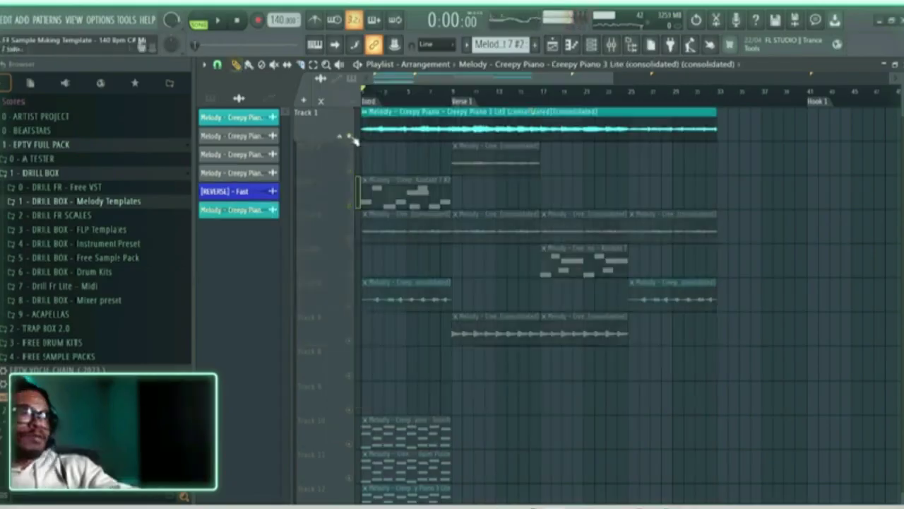
double_click(401, 125)
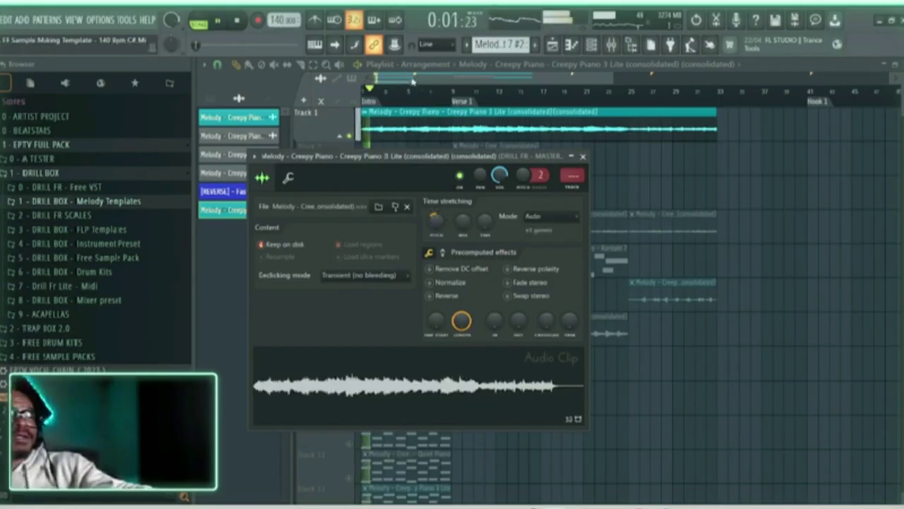
click(416, 81)
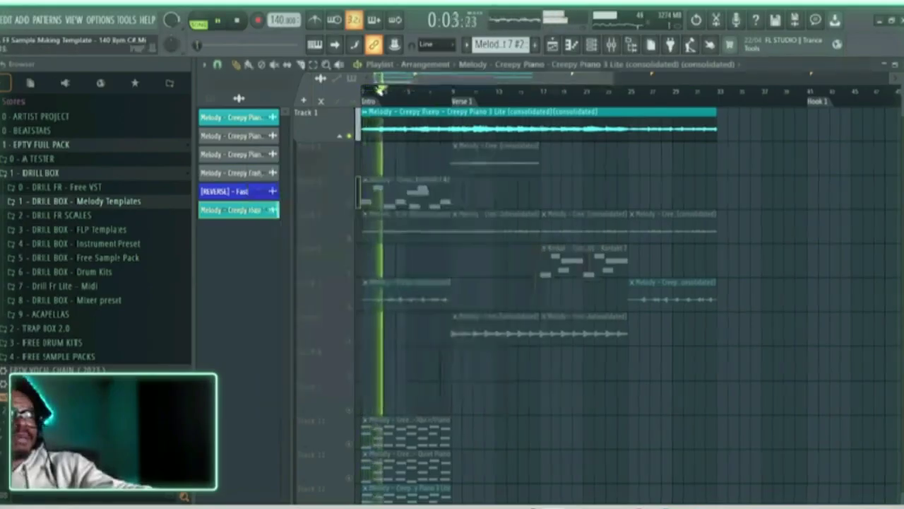
Check the mixer track assignment of the consolidated melody channel in the channel rack during playback and return to the playlist.
scroll(385, 104, up, 2)
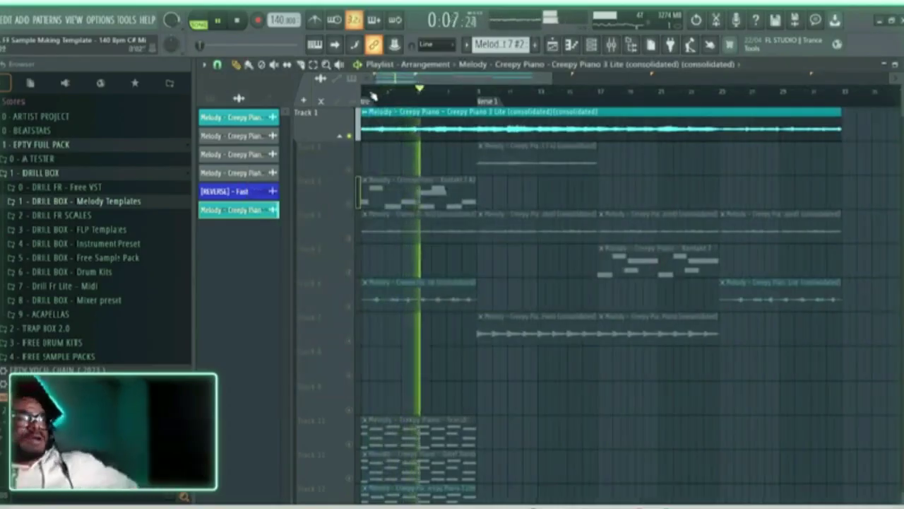
click(596, 46)
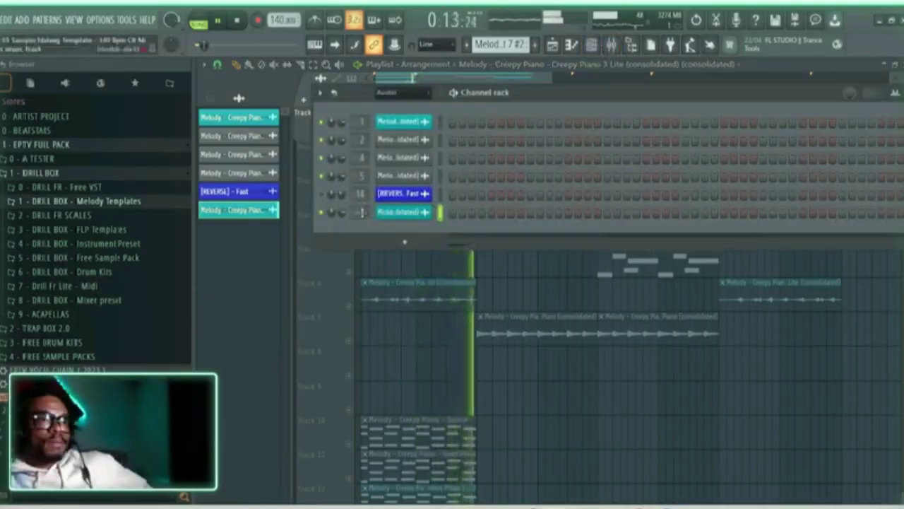
right_click(363, 211)
click(354, 211)
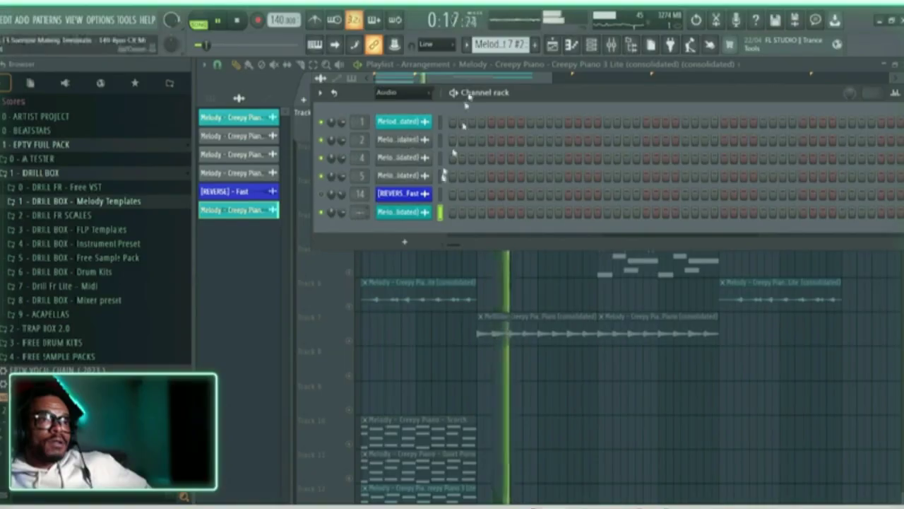
click(552, 45)
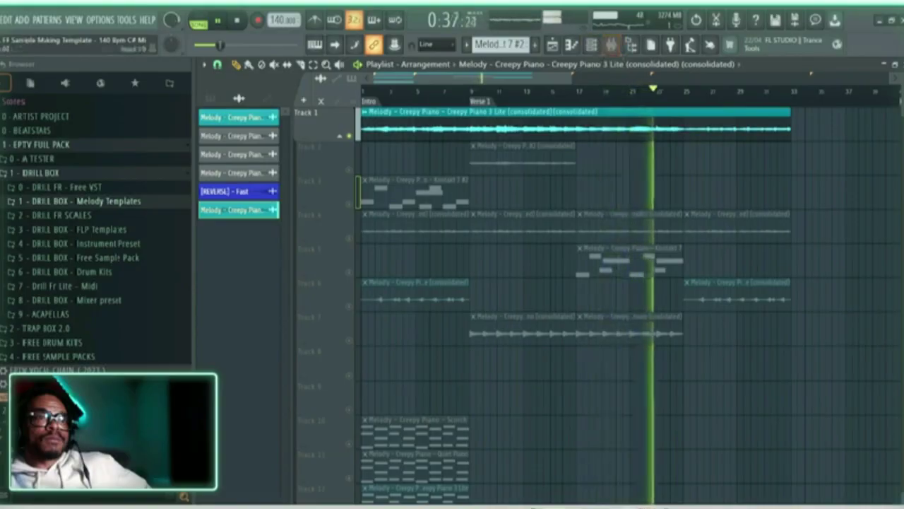
Audition the consolidated melody to its end, stop playback, check the live chat in Streamlabs Desktop and return to FL Studio.
mouse_move(633, 507)
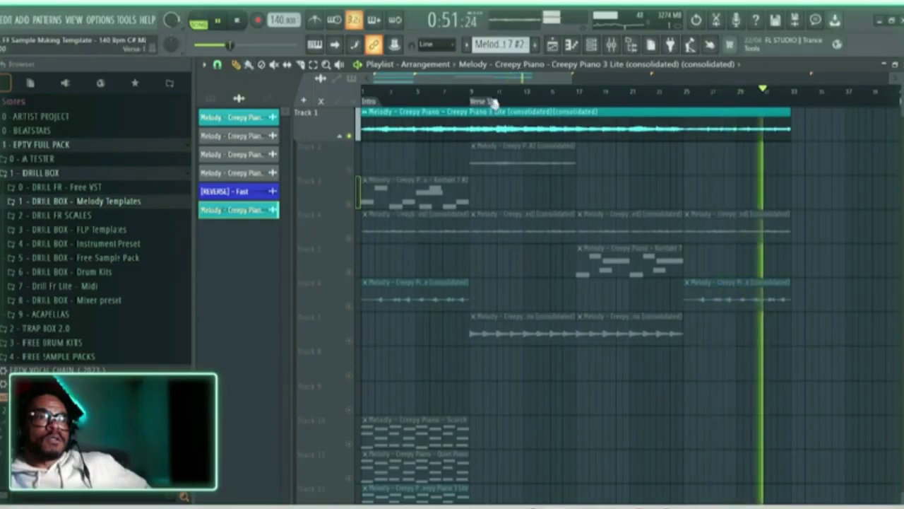
scroll(494, 103, down, 2)
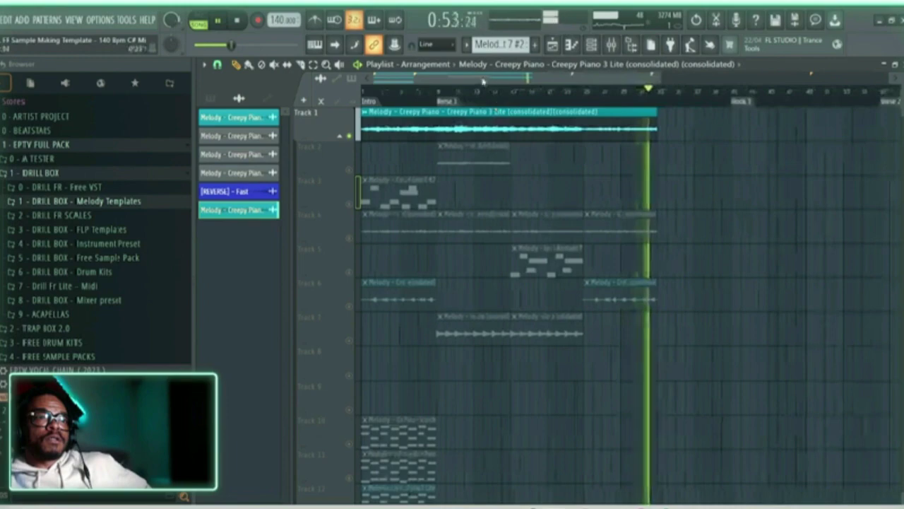
click(239, 20)
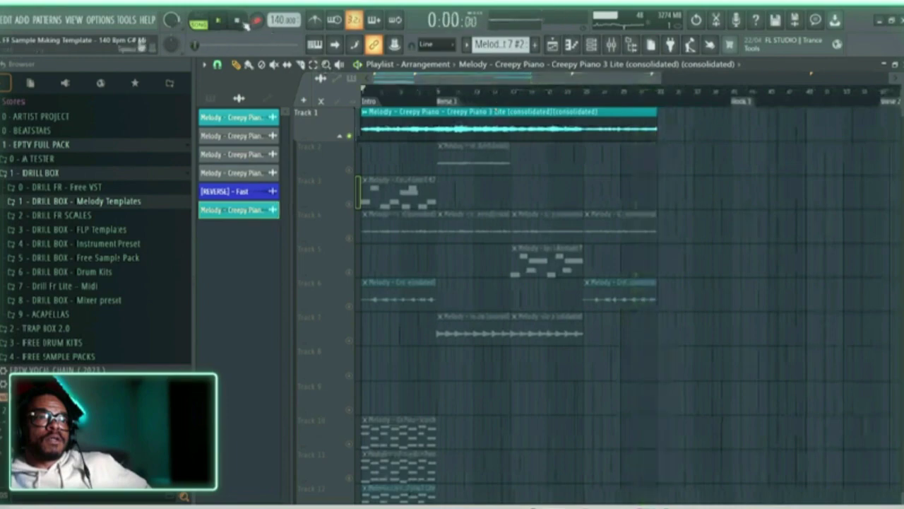
mouse_move(554, 506)
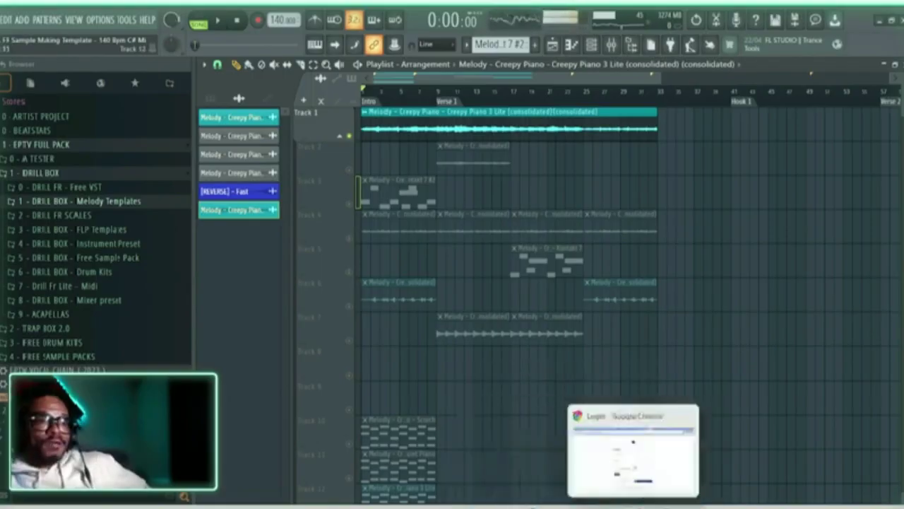
click(627, 485)
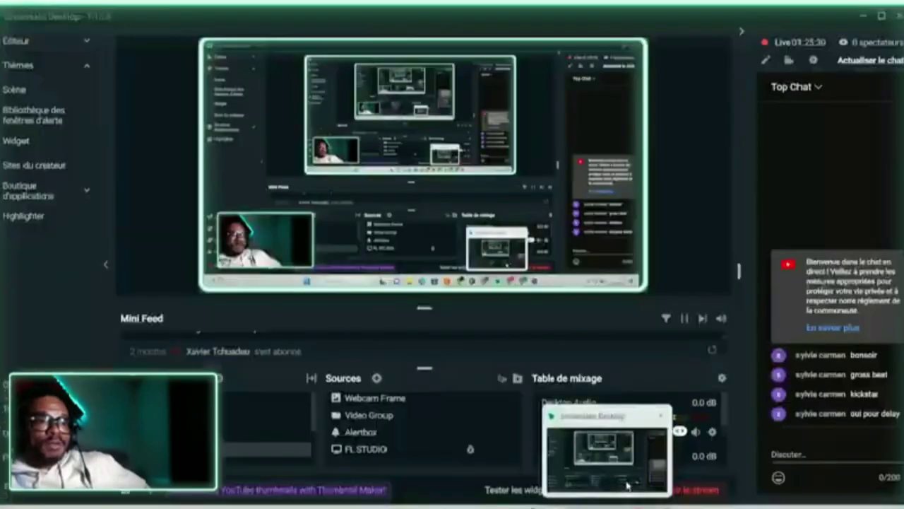
click(622, 507)
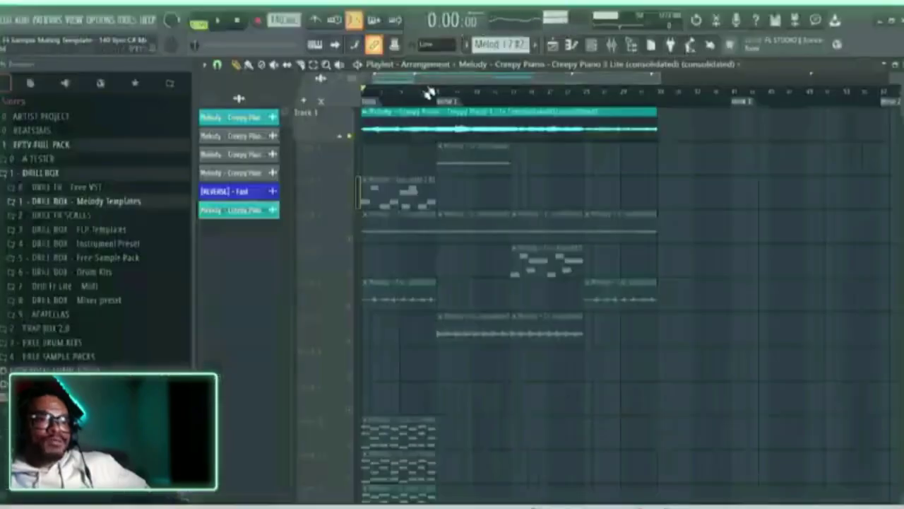
Duplicate all intro drum clips from Track 13 to Track 21 into Verse 1 and play the arrangement with drums.
scroll(424, 91, up, 3)
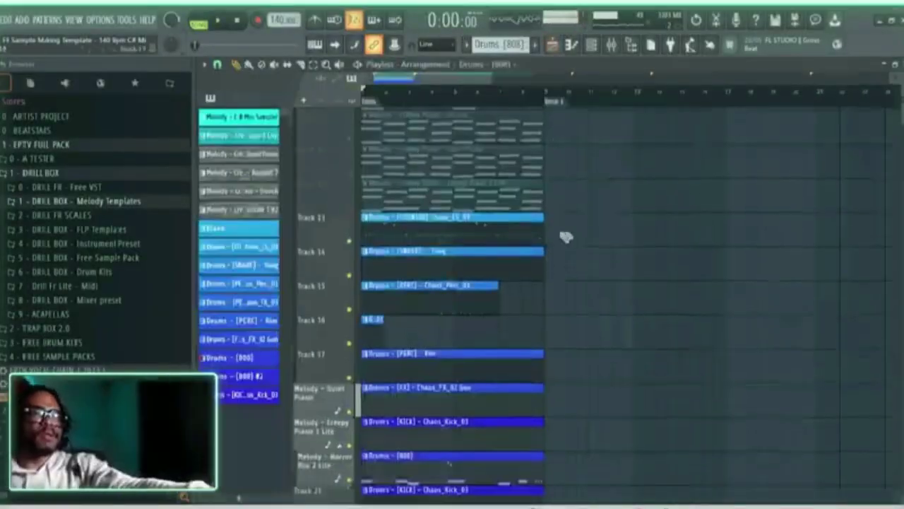
scroll(566, 237, down, 1)
drag(575, 175, 366, 472)
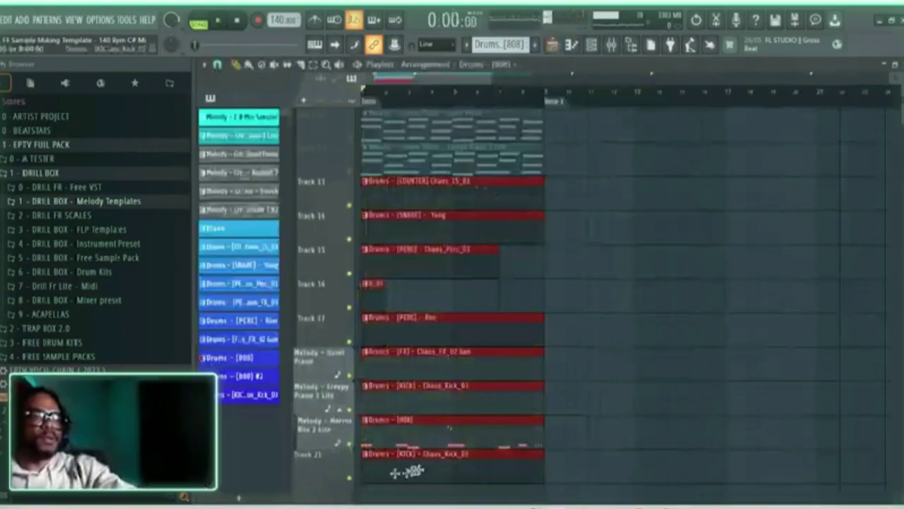
drag(436, 460, 598, 456)
key(space)
scroll(706, 233, up, 4)
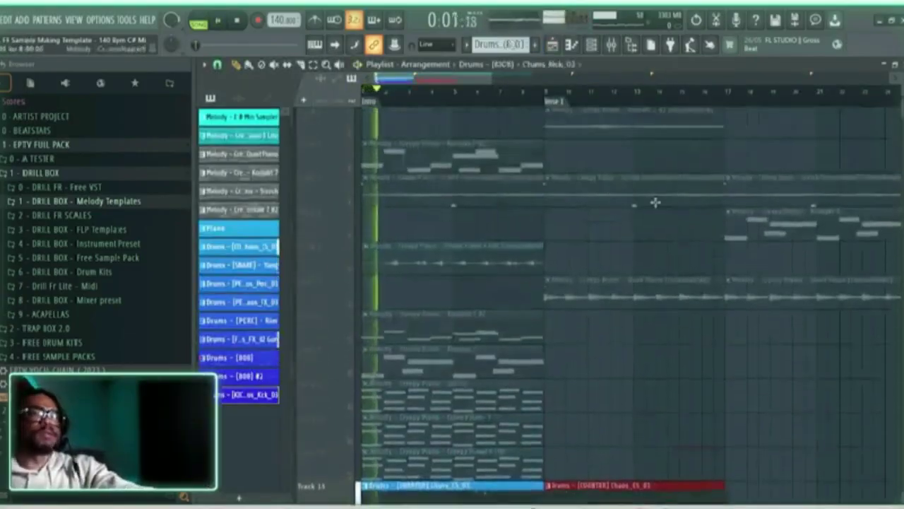
scroll(458, 97, down, 3)
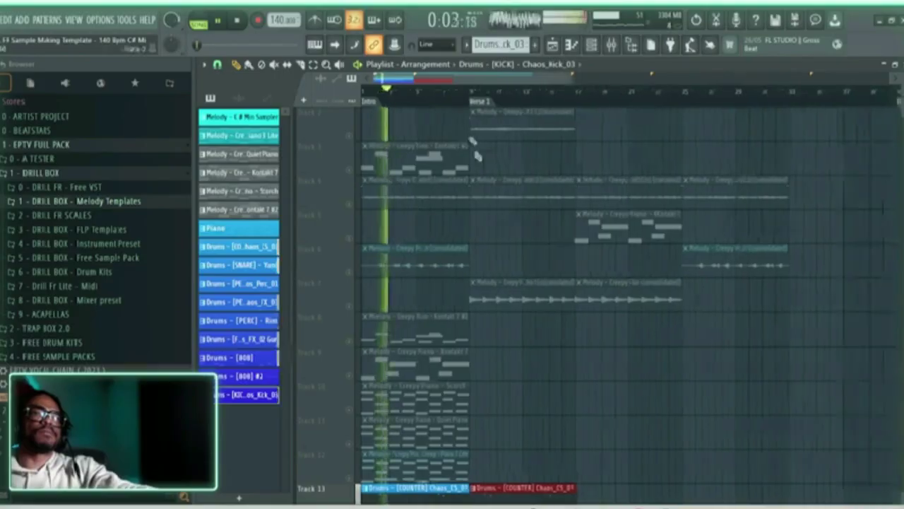
scroll(476, 156, down, 5)
scroll(504, 211, down, 3)
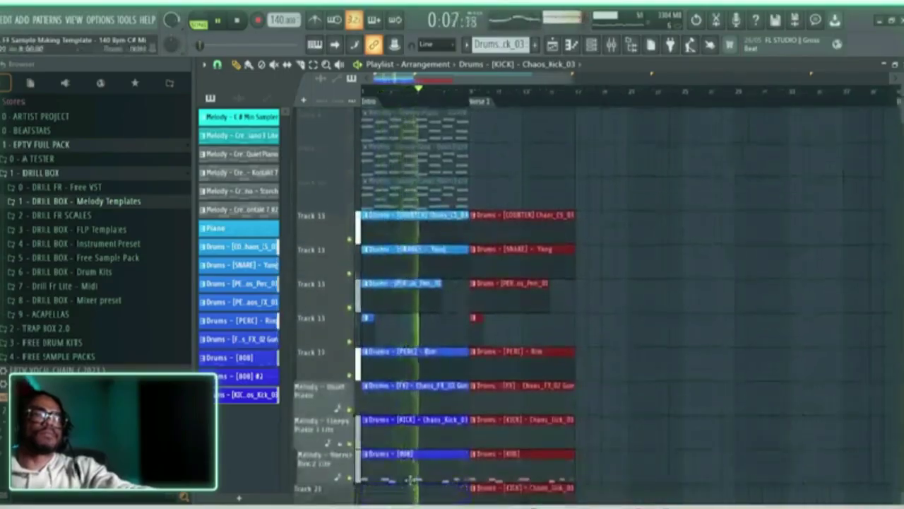
Restart playback, try removing the intro 808 clip and the Track 21 kick clip, and undo both deletions.
key(space)
key(space)
scroll(411, 482, down, 3)
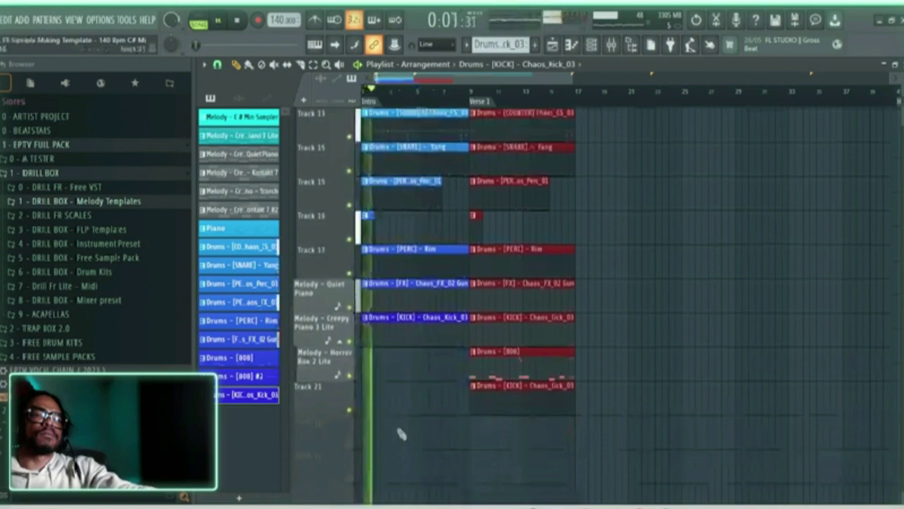
key(ctrl+z)
key(ctrl+z)
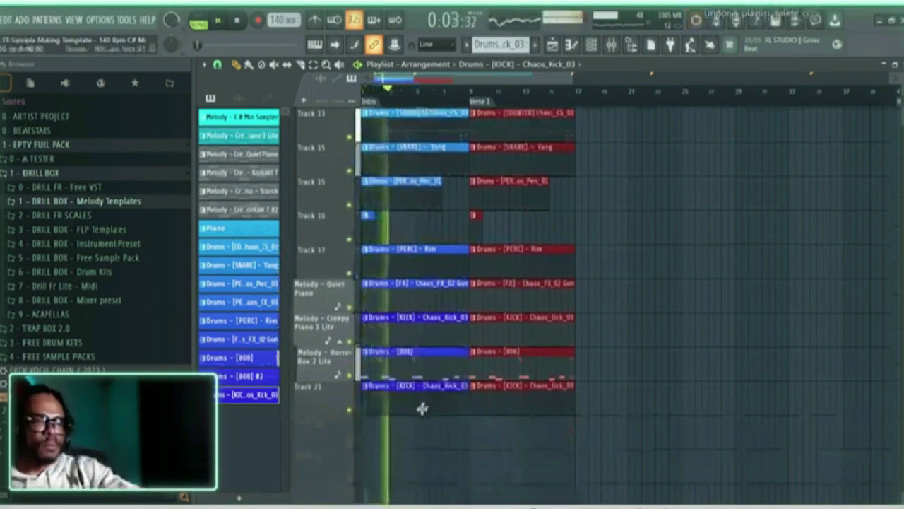
Delete both kick clips above the 808 track and move the 808 and remaining kick clips up one track.
right_click(404, 341)
right_click(551, 337)
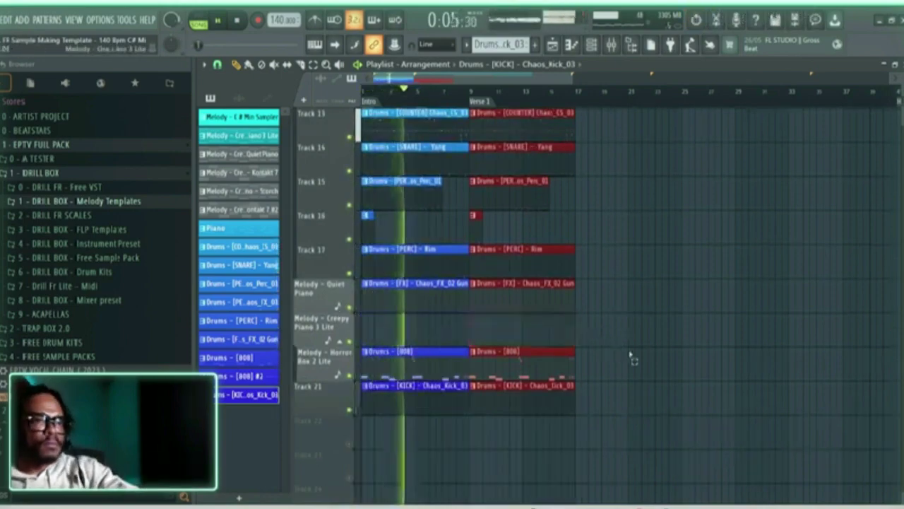
drag(631, 356, 387, 391)
drag(416, 353, 407, 319)
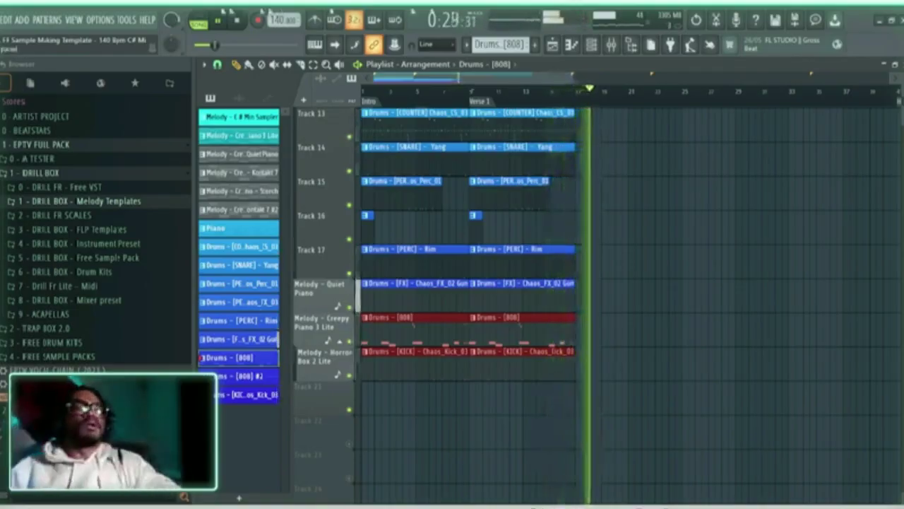
Review the whole arrangement from the drum tracks up to the consolidated melody clip during playback, and stop it.
scroll(565, 212, up, 5)
scroll(581, 105, down, 2)
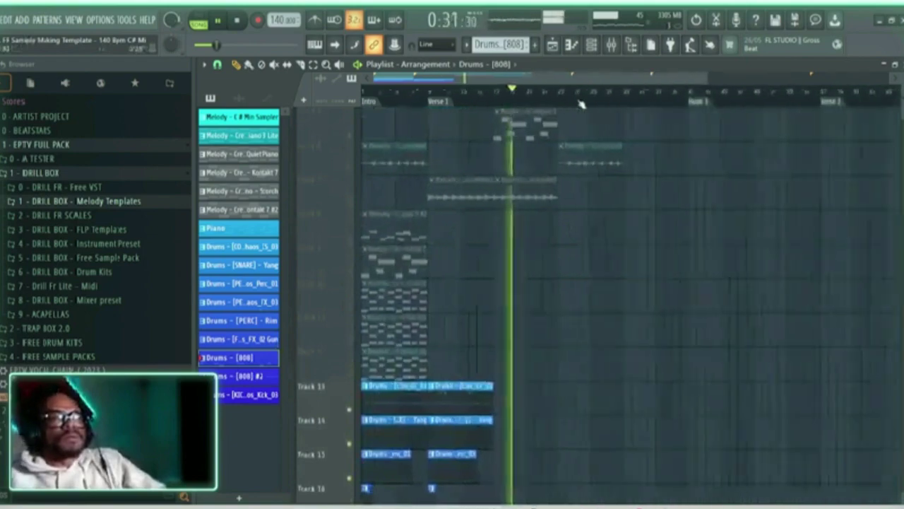
scroll(581, 105, up, 4)
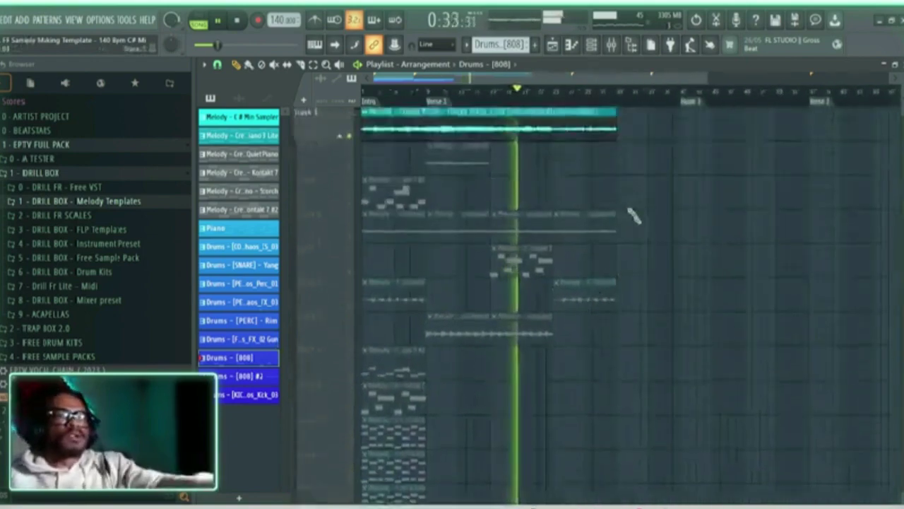
key(space)
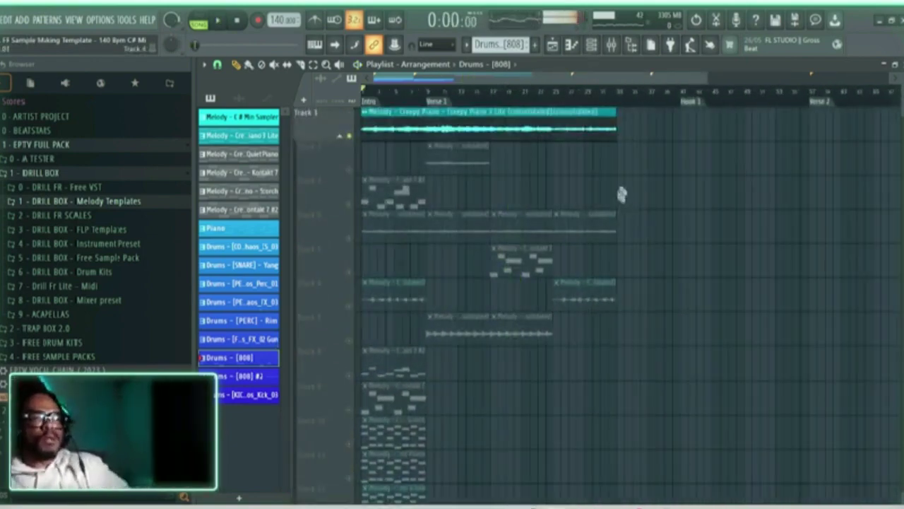
Save the project and bring the 808 pattern's piano roll into view in place of the playlist.
scroll(565, 203, down, 6)
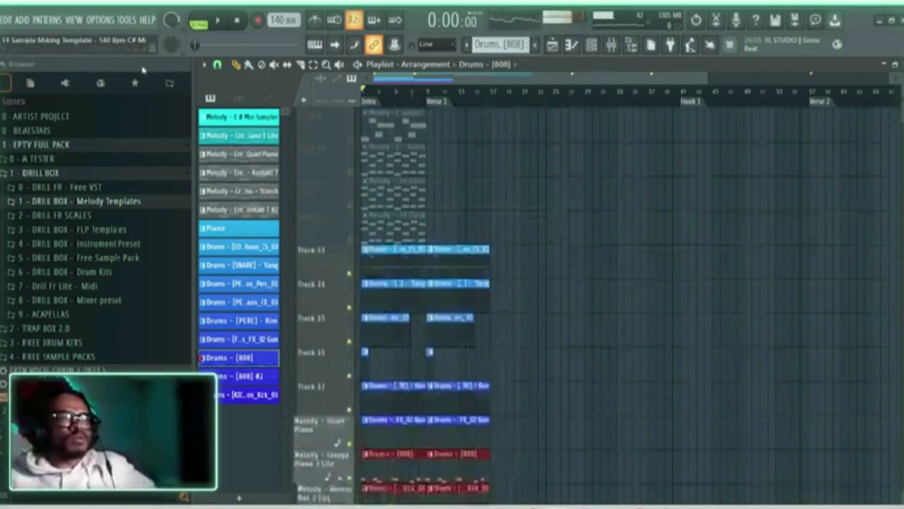
click(2, 20)
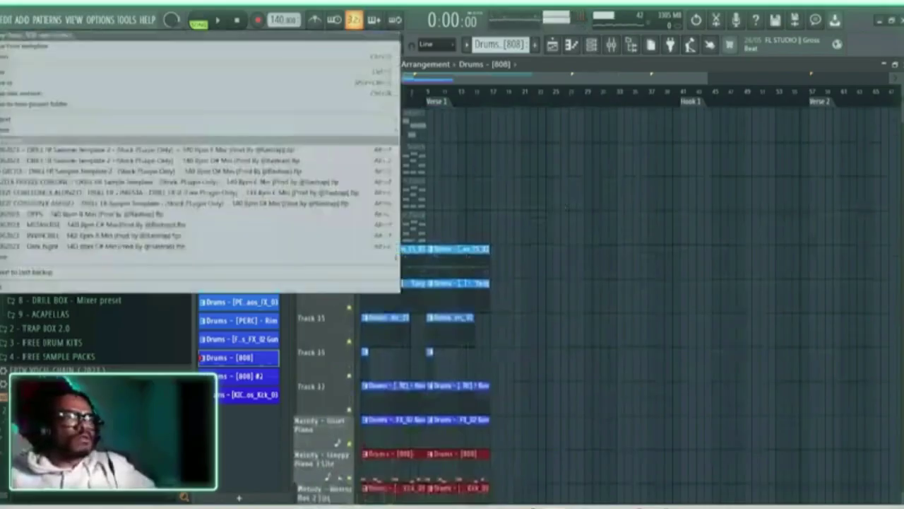
click(5, 75)
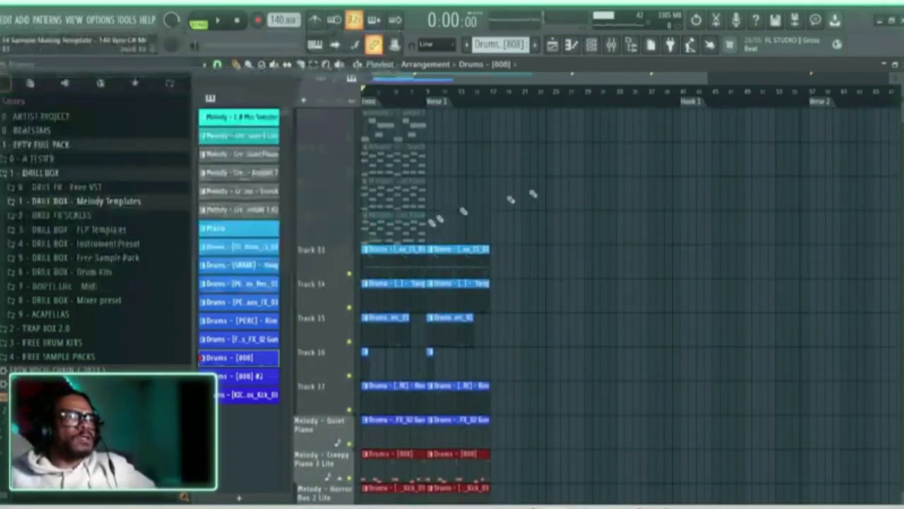
click(553, 45)
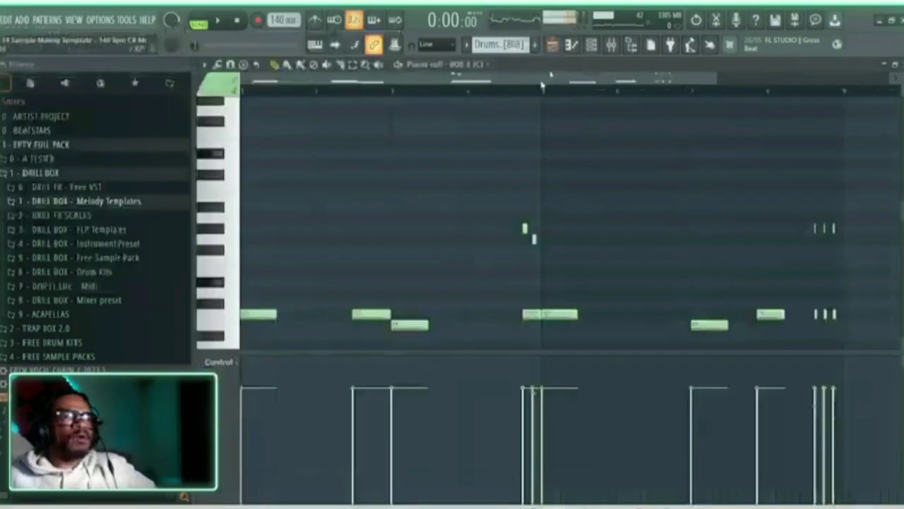